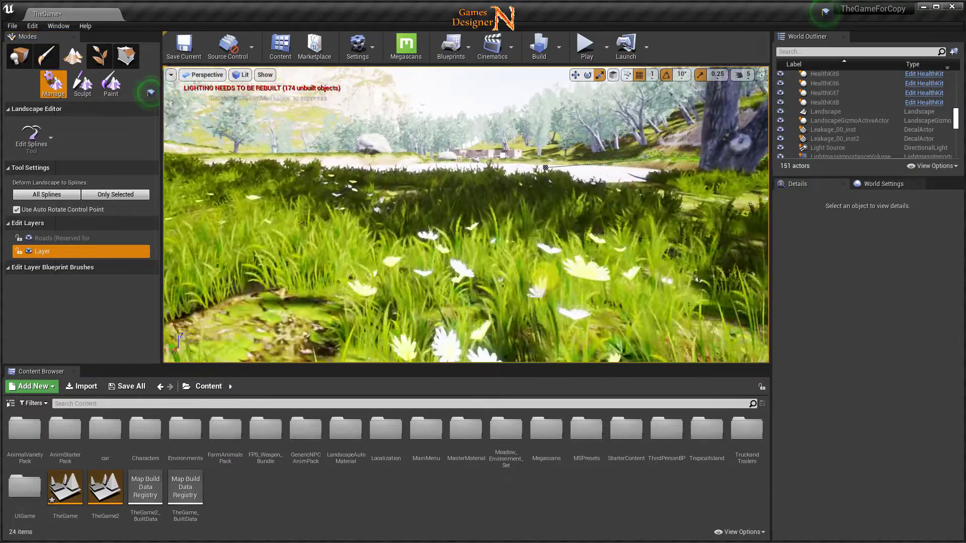
# - Fly the level viewport over the lake, building deck and health kits toward the yellow car
pyautogui.moveTo(548, 258); pyautogui.dragTo(554, 160)
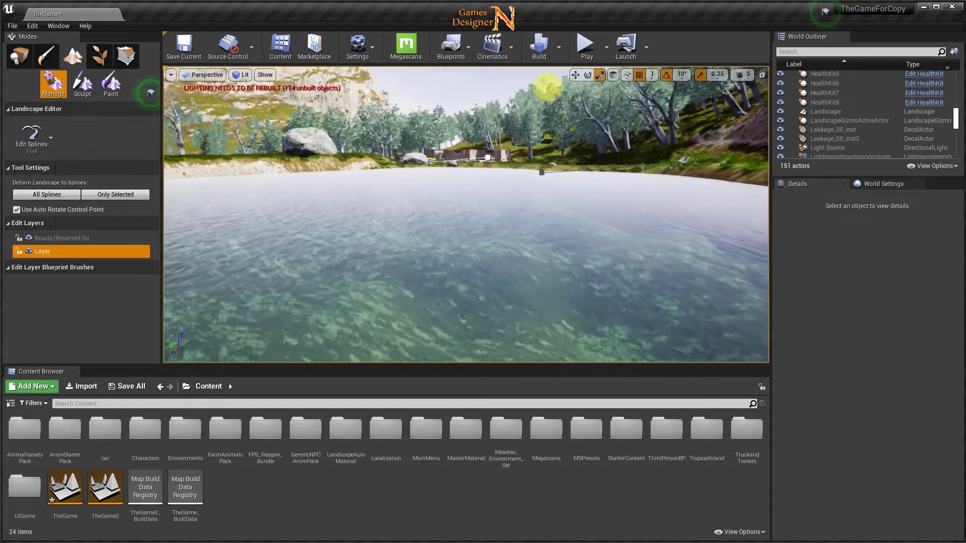
pyautogui.moveTo(554, 160)
pyautogui.mouseDown()
pyautogui.moveTo(541, 325)
pyautogui.moveTo(527, 207)
pyautogui.mouseUp()
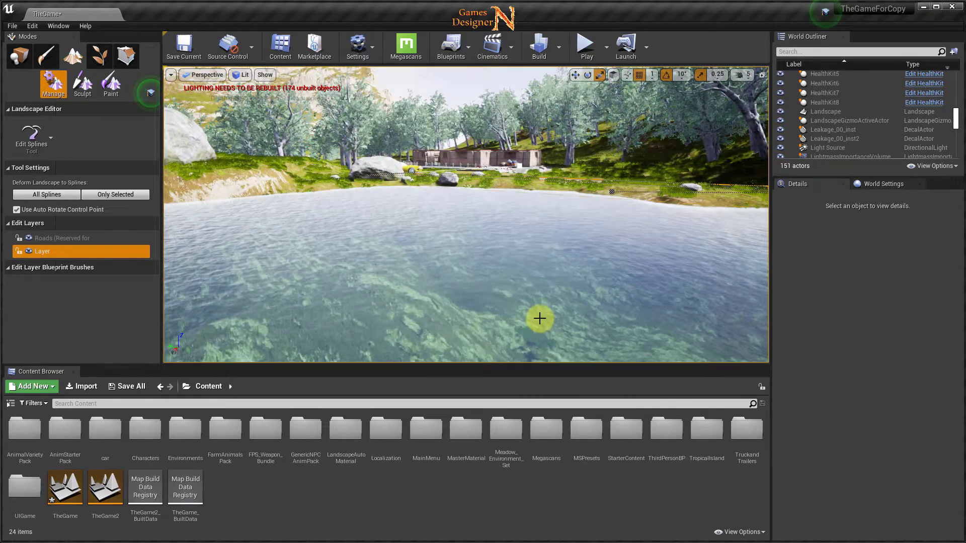
pyautogui.moveTo(540, 318); pyautogui.dragTo(541, 17)
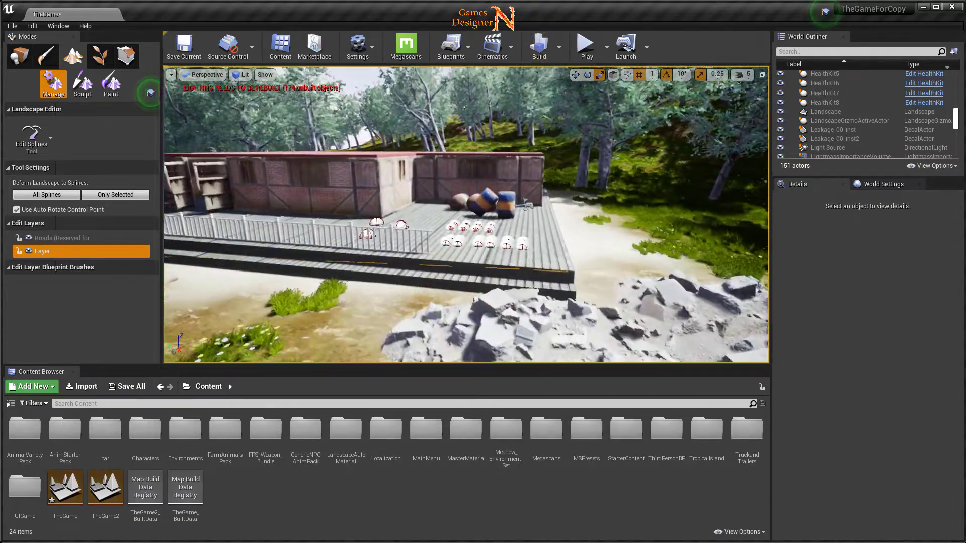
pyautogui.moveTo(826, 12); pyautogui.dragTo(825, 11)
pyautogui.moveTo(559, 274)
pyautogui.mouseDown()
pyautogui.moveTo(570, 265)
pyautogui.moveTo(569, 279)
pyautogui.mouseUp()
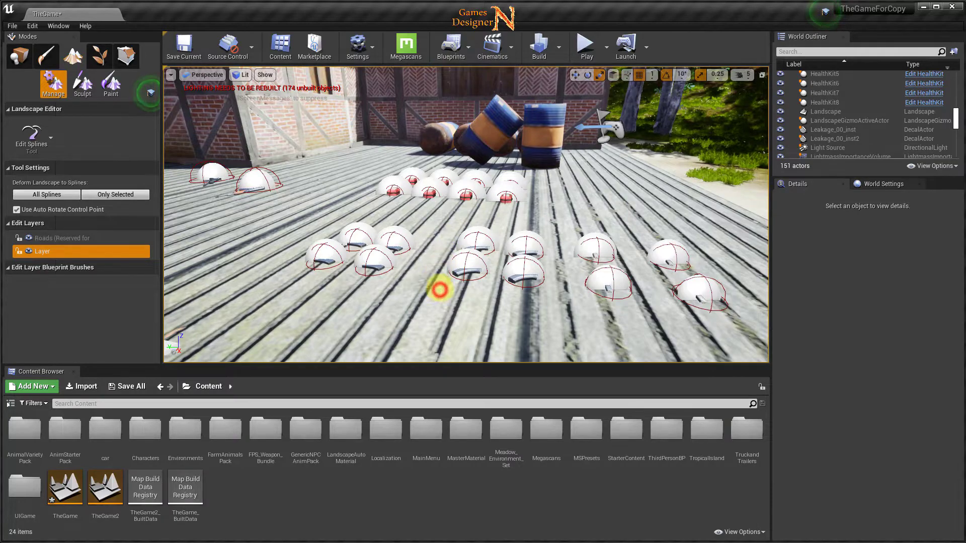
pyautogui.moveTo(440, 265)
pyautogui.mouseDown()
pyautogui.moveTo(446, 290)
pyautogui.moveTo(361, 280)
pyautogui.moveTo(336, 264)
pyautogui.moveTo(471, 277)
pyautogui.moveTo(480, 286)
pyautogui.mouseUp()
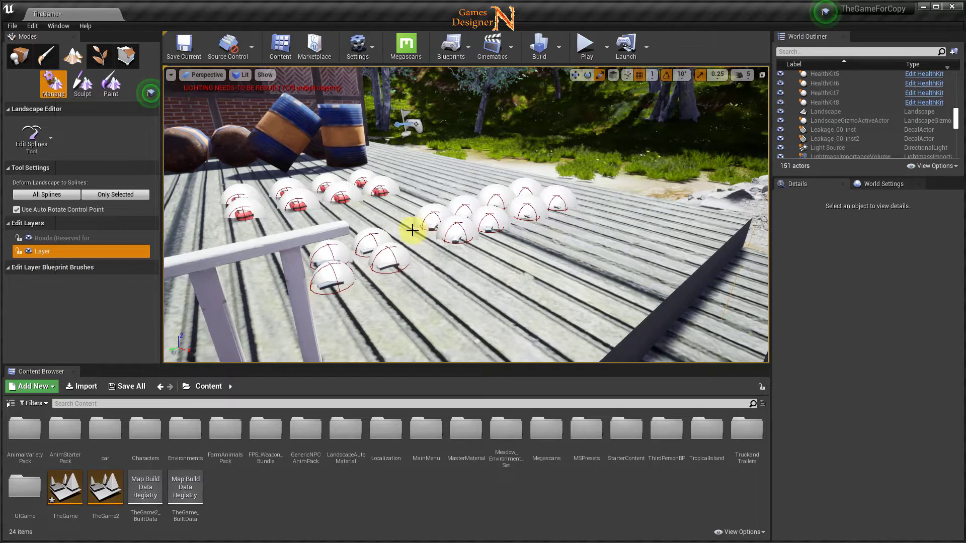
pyautogui.moveTo(441, 266); pyautogui.dragTo(715, 256, button='right')
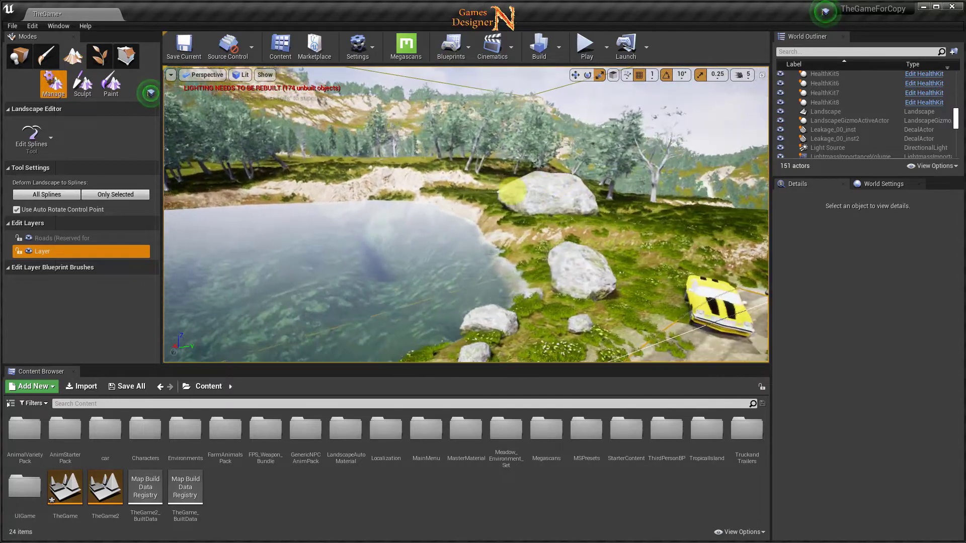
pyautogui.moveTo(715, 255); pyautogui.dragTo(436, 274, button='right')
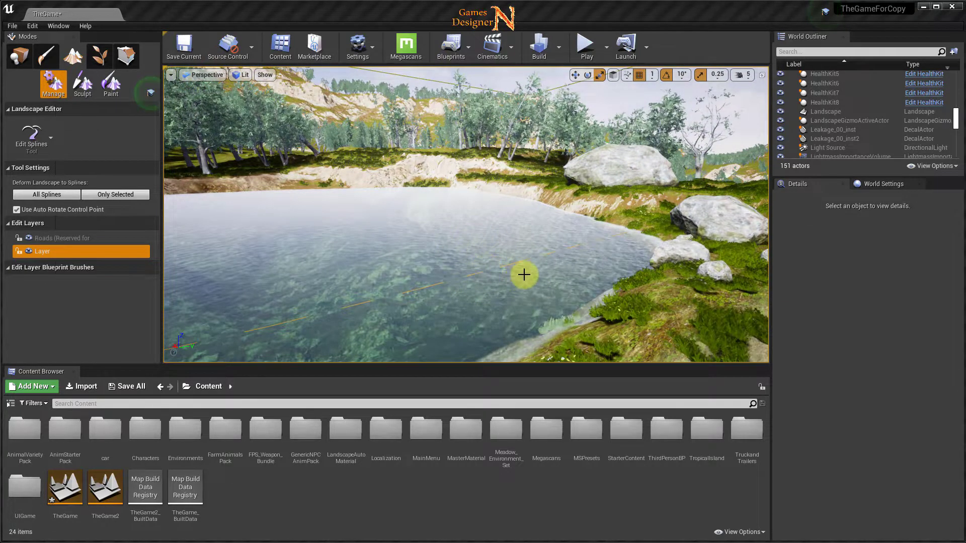
pyautogui.moveTo(572, 276)
pyautogui.mouseDown(button='right')
pyautogui.moveTo(664, 305)
pyautogui.moveTo(675, 201)
pyautogui.moveTo(523, 263)
pyautogui.mouseUp(button='right')
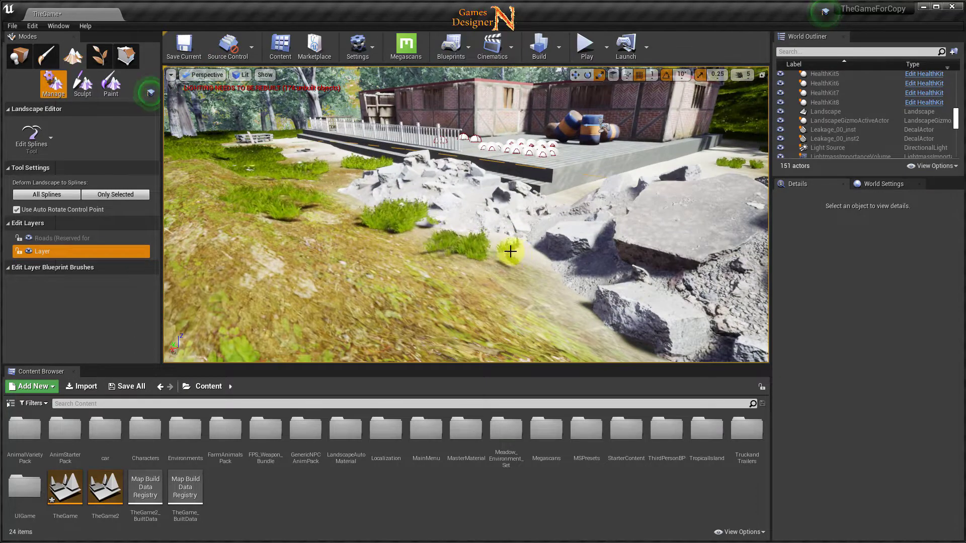
pyautogui.moveTo(512, 253); pyautogui.dragTo(513, 258, button='right')
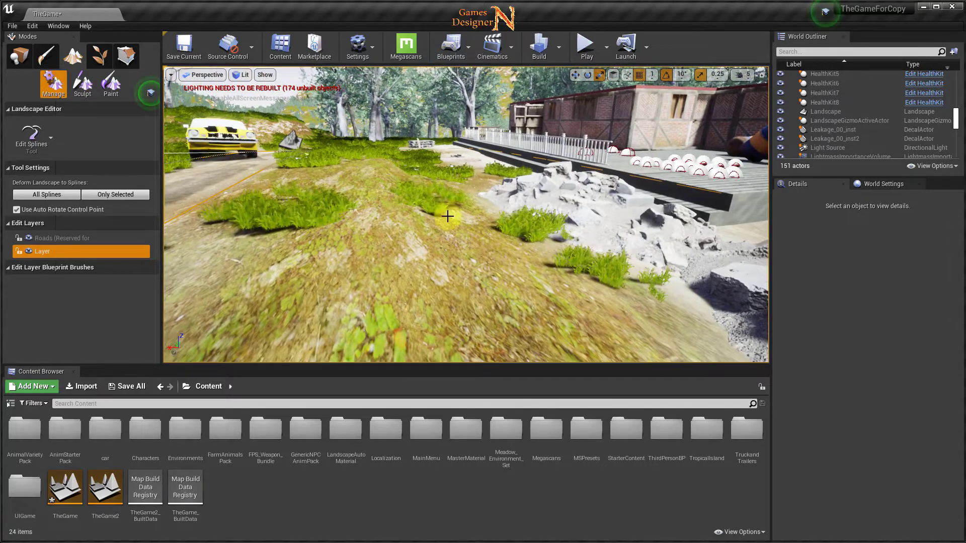
# - Add a new action mapping named DropWeapon in Project Settings > Input
pyautogui.click(33, 25)
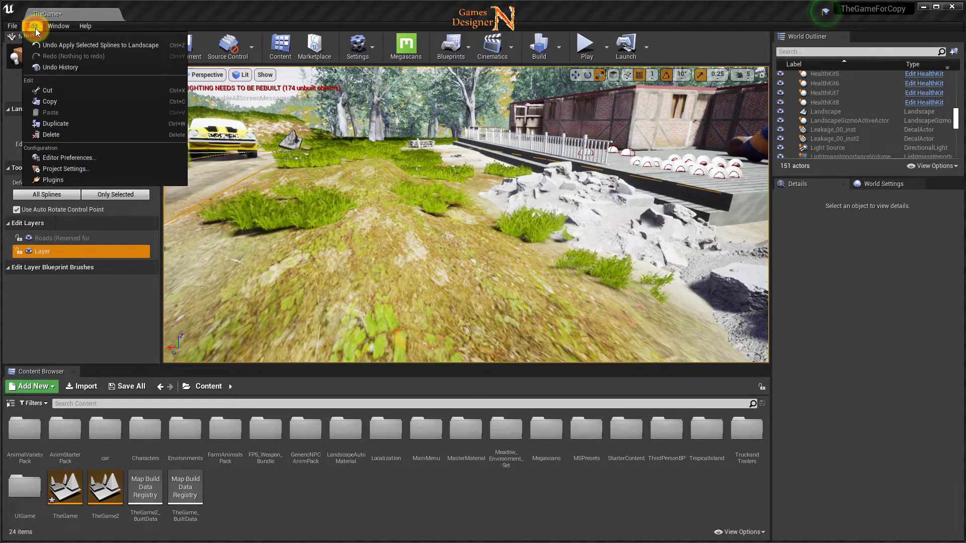
pyautogui.click(73, 167)
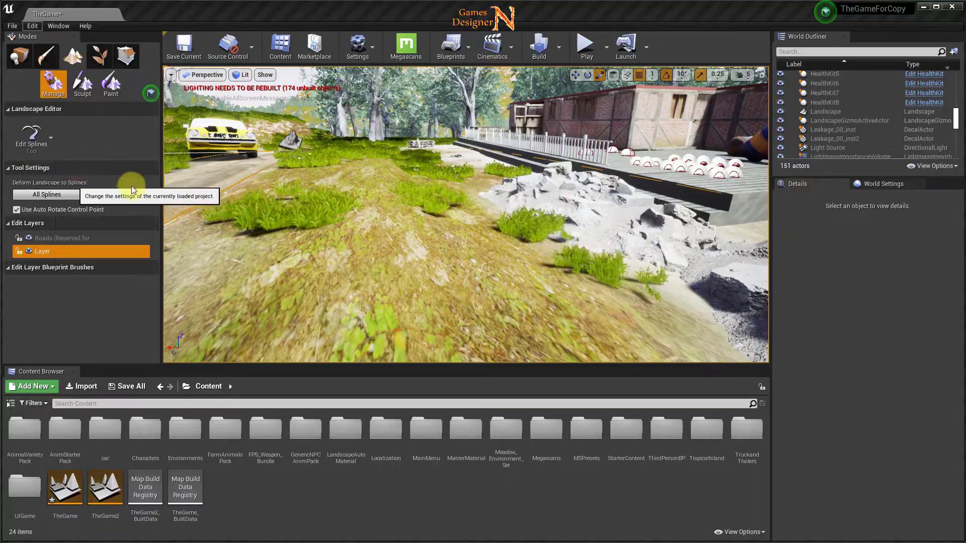
pyautogui.click(26, 394)
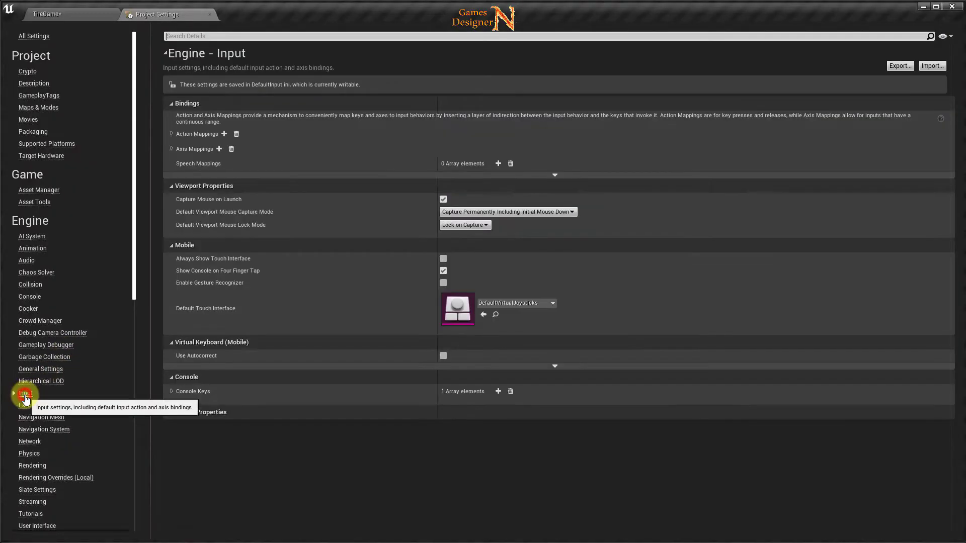
pyautogui.click(172, 134)
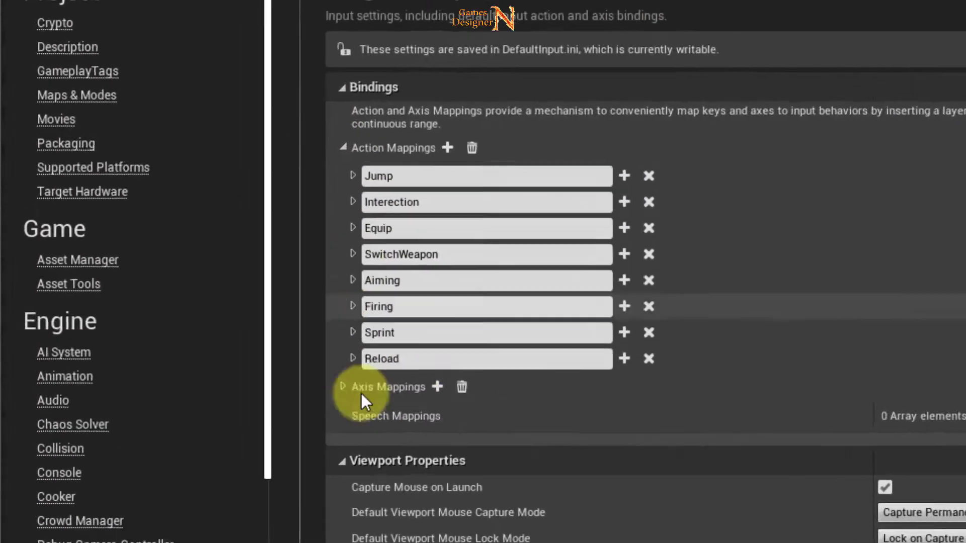
pyautogui.click(447, 148)
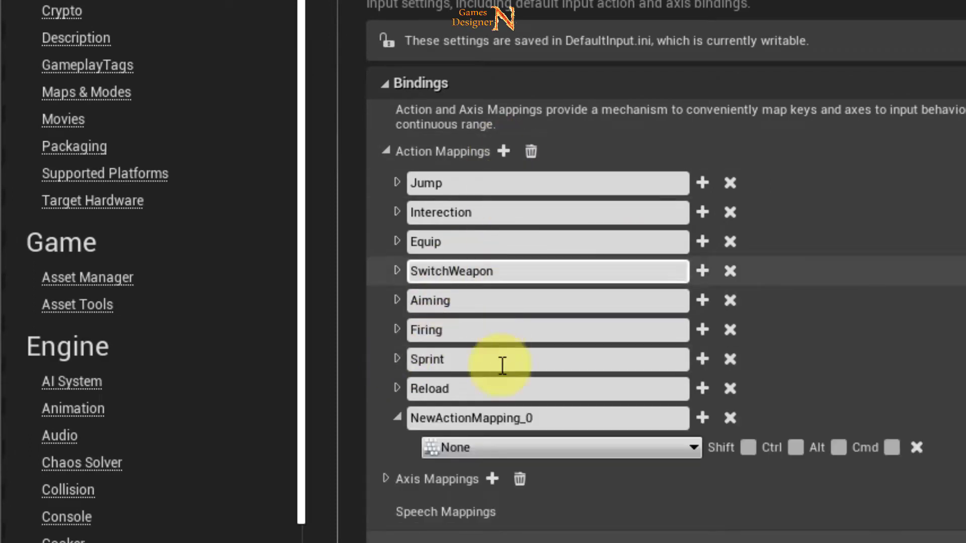
pyautogui.click(539, 419)
pyautogui.write('d')
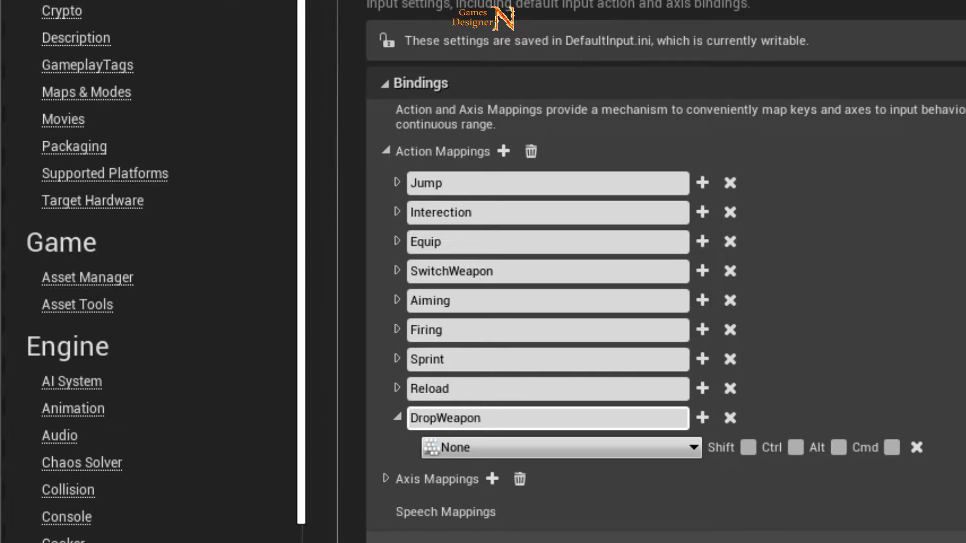
pyautogui.click(572, 449)
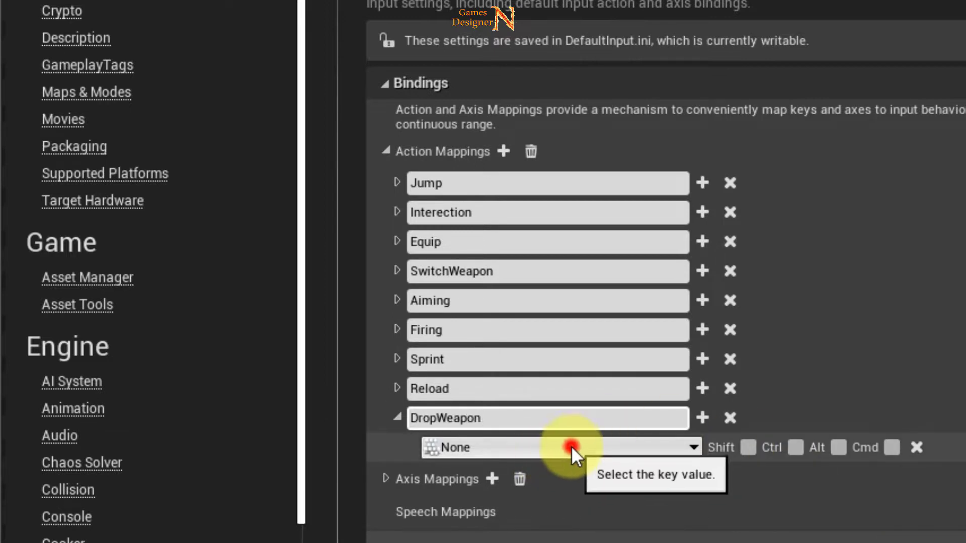
# - Bind the DropWeapon action mapping to the K key
pyautogui.click(574, 453)
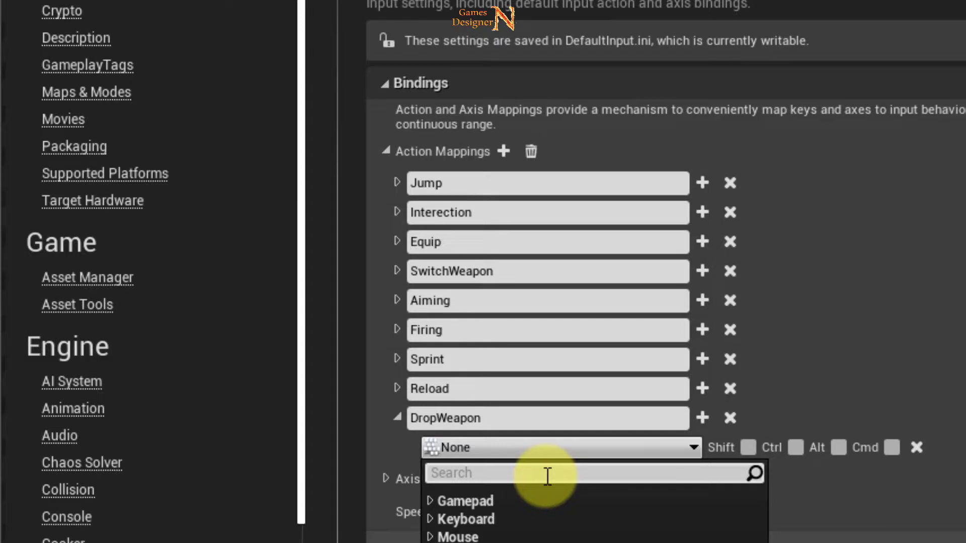
pyautogui.write('k')
pyautogui.scroll(-2, 587, 518)
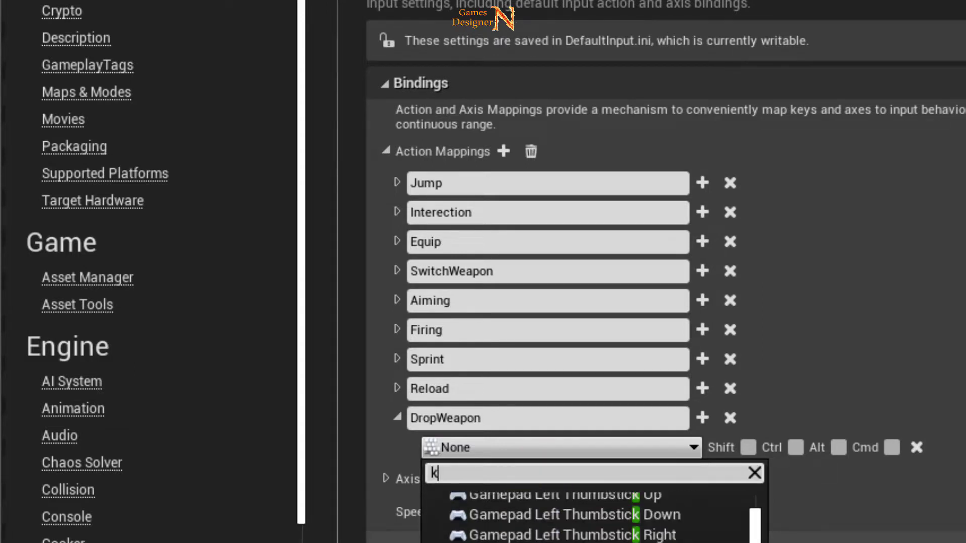
pyautogui.scroll(-3, 586, 518)
pyautogui.click(503, 541)
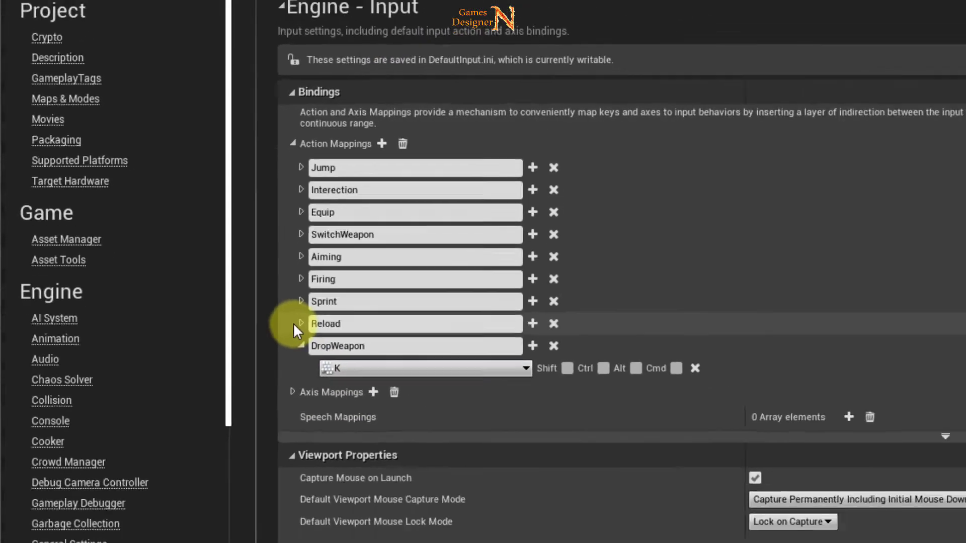
pyautogui.click(295, 323)
# - Review the Sprint, Firing, Aiming, SwitchWeapon, Equip, Interection and Jump keys, then close Project Settings
pyautogui.click(177, 227)
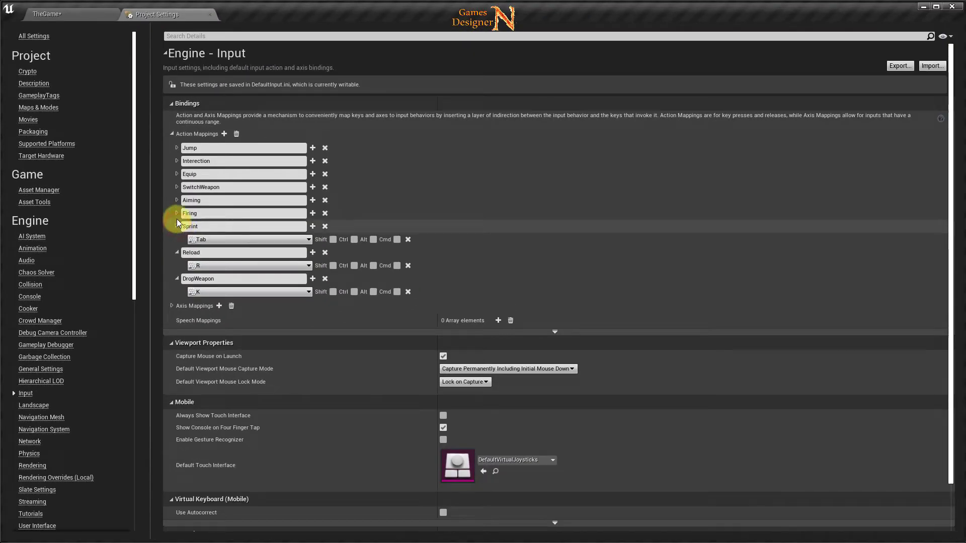
pyautogui.click(176, 213)
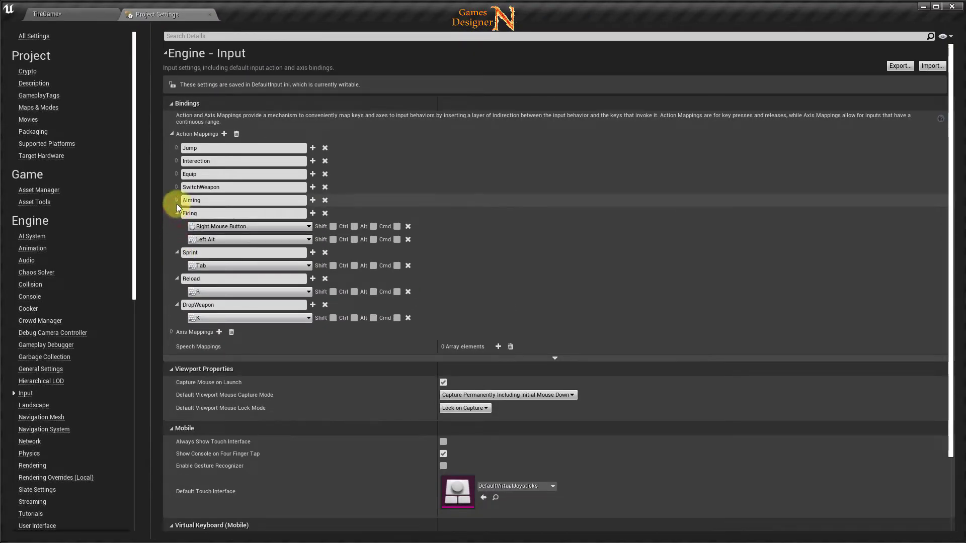
pyautogui.click(177, 200)
pyautogui.click(178, 186)
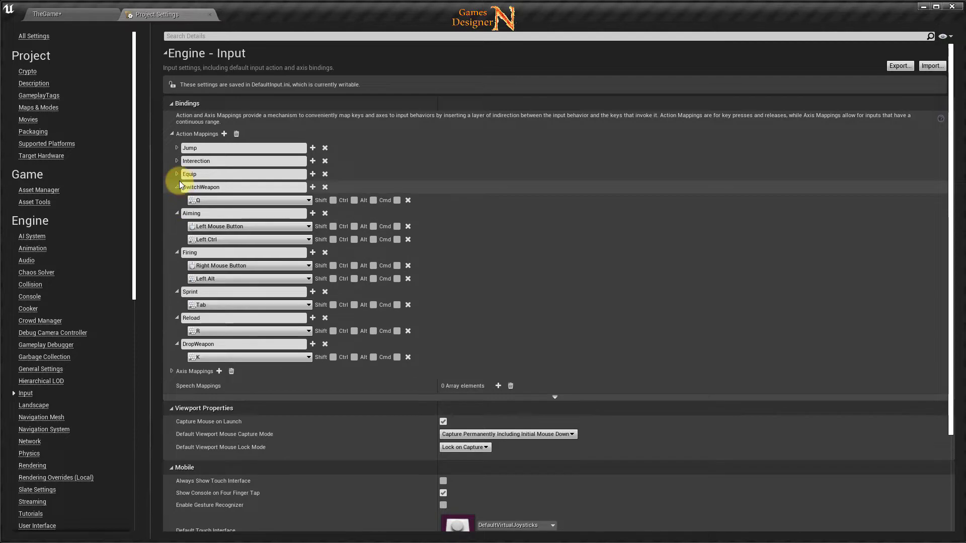
pyautogui.click(178, 173)
pyautogui.click(177, 160)
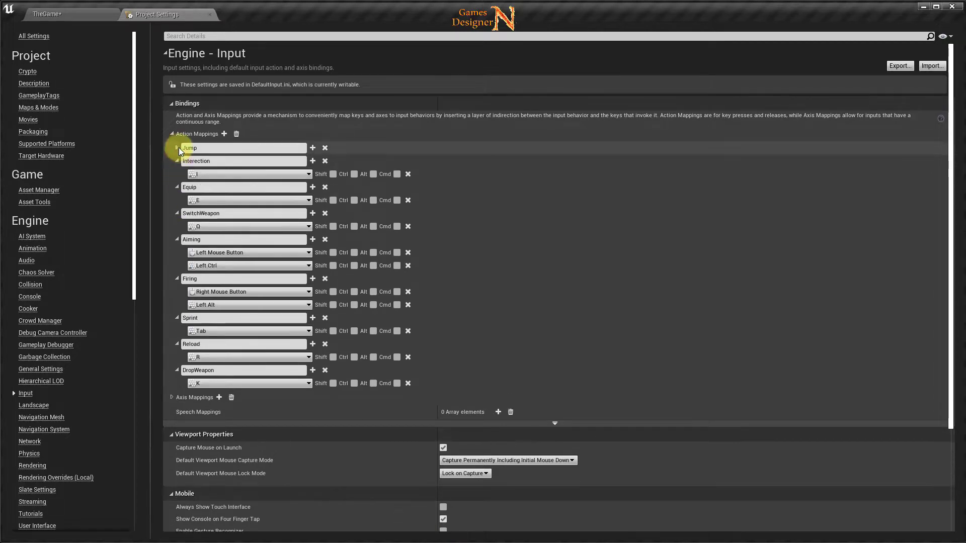
pyautogui.click(177, 147)
pyautogui.scroll(-3, 266, 345)
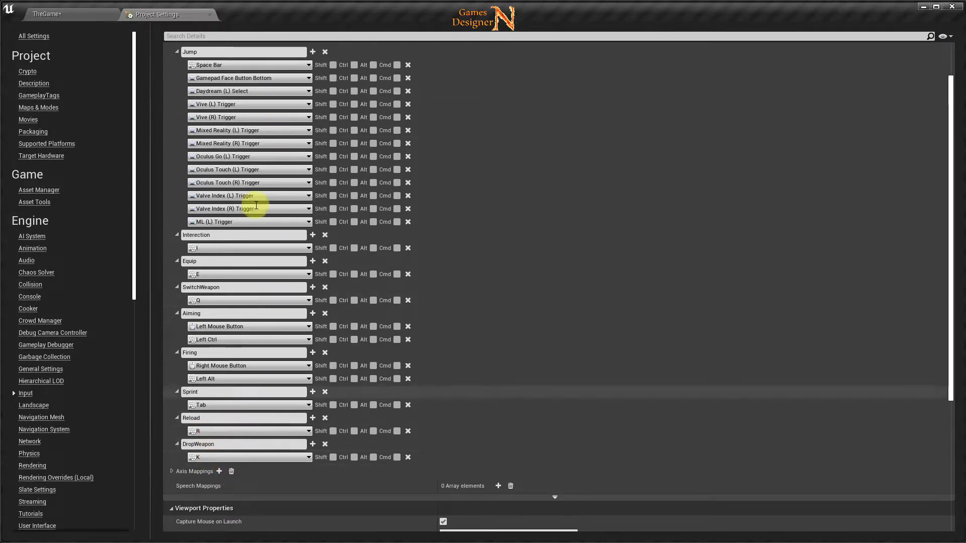
pyautogui.click(213, 15)
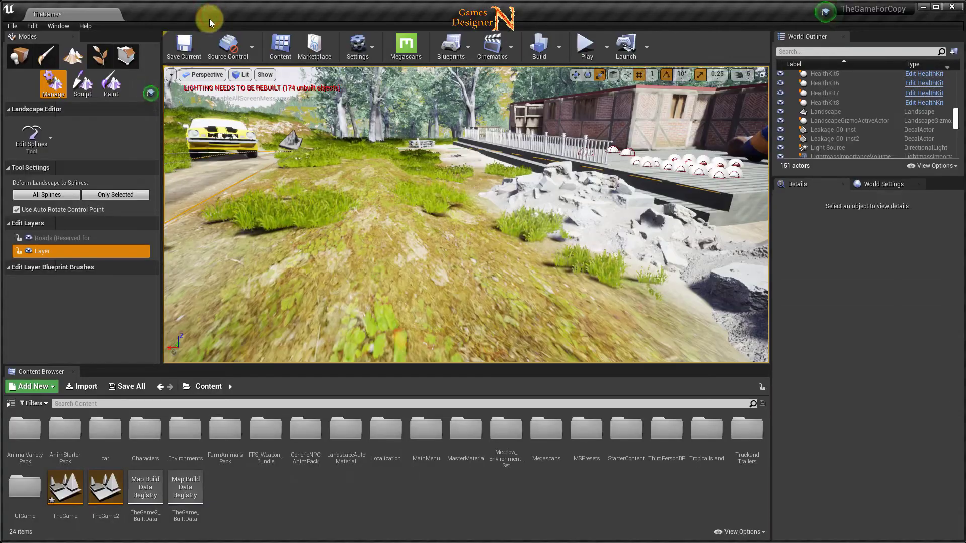
# - Open CharacterBlueprint from the Characters > Character-BluePrint folder
pyautogui.doubleClick(145, 432)
pyautogui.doubleClick(144, 430)
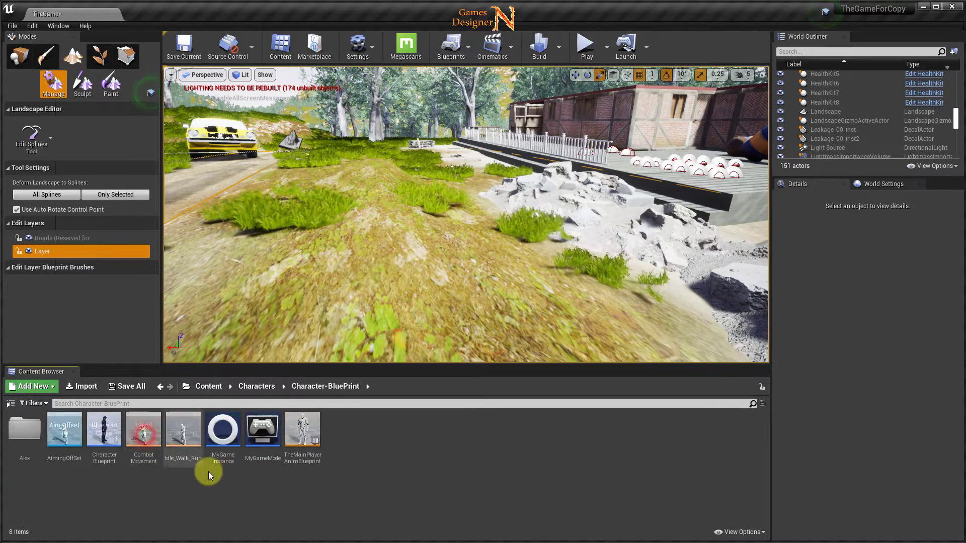
pyautogui.doubleClick(108, 431)
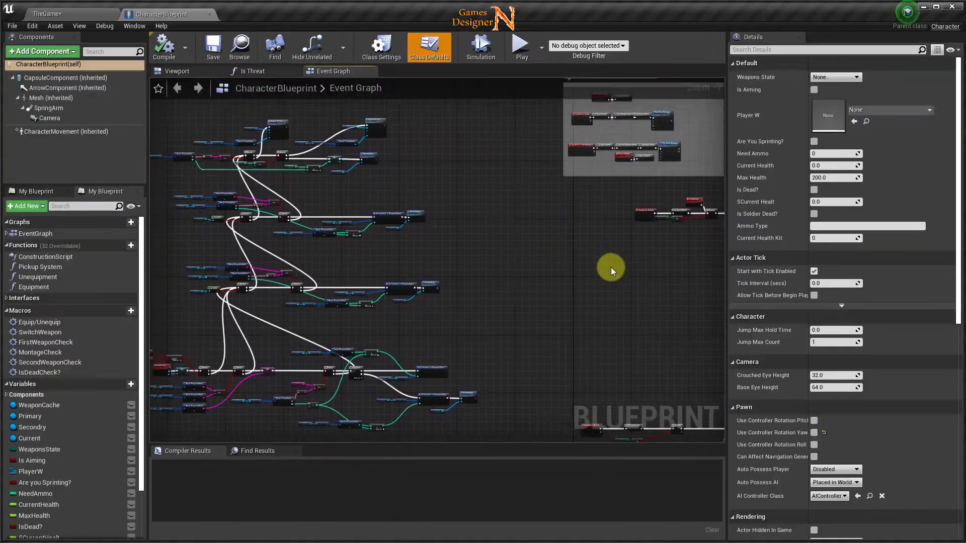
pyautogui.scroll(3, 443, 183)
pyautogui.scroll(-5, 452, 202)
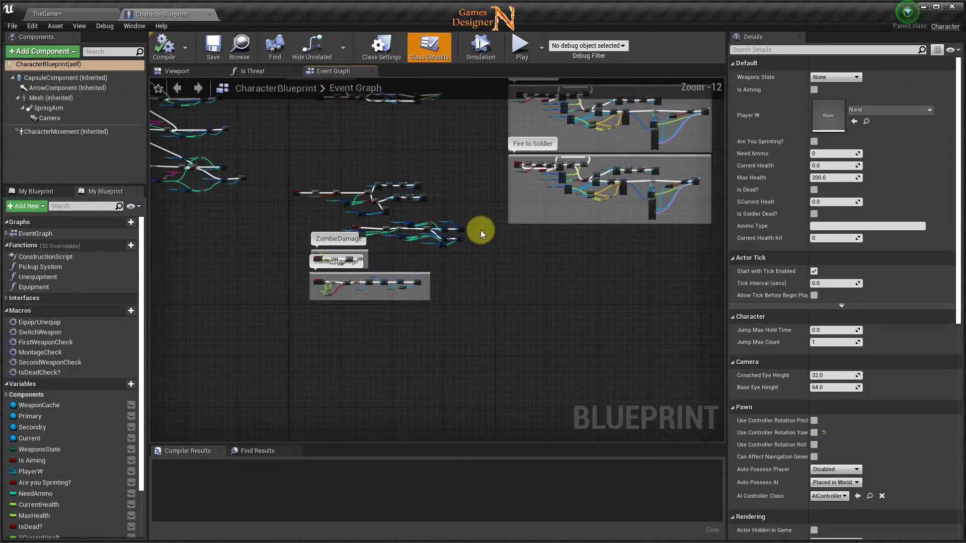
# - Place an InputAction DropWeapon event node in empty Event Graph space
pyautogui.moveTo(512, 375)
pyautogui.mouseDown(button='right')
pyautogui.moveTo(465, 290)
pyautogui.moveTo(430, 341)
pyautogui.mouseUp(button='right')
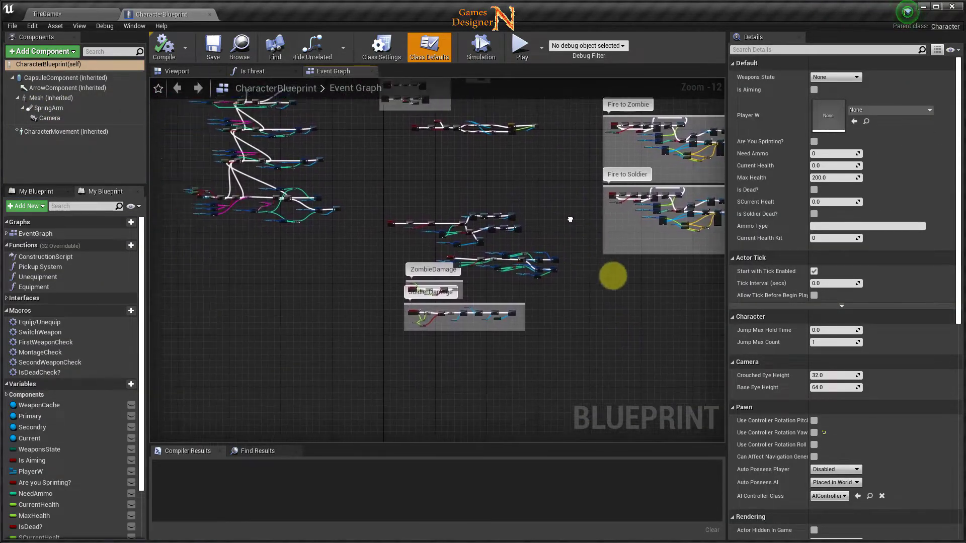
pyautogui.moveTo(479, 273)
pyautogui.mouseDown(button='right')
pyautogui.moveTo(431, 295)
pyautogui.moveTo(337, 272)
pyautogui.mouseUp(button='right')
pyautogui.scroll(6, 409, 293)
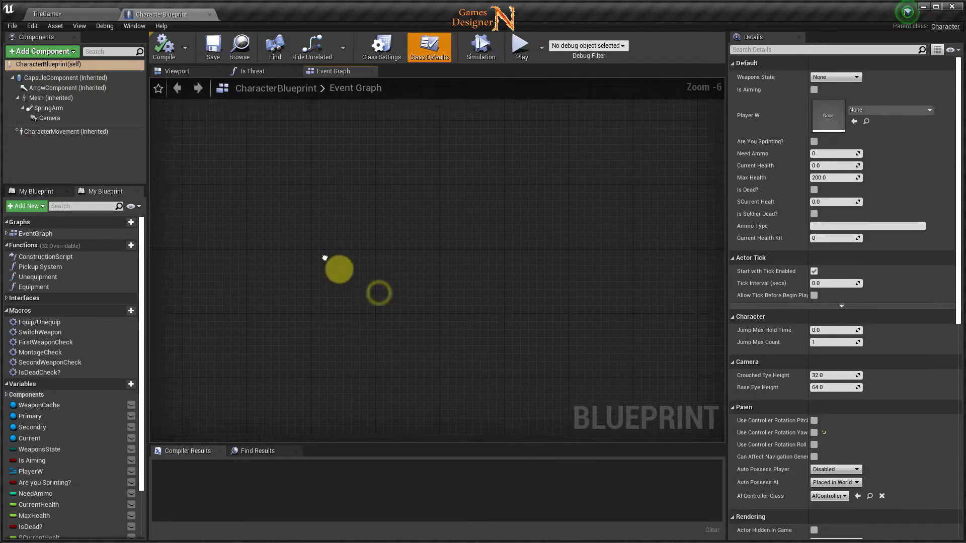
pyautogui.rightClick(309, 224)
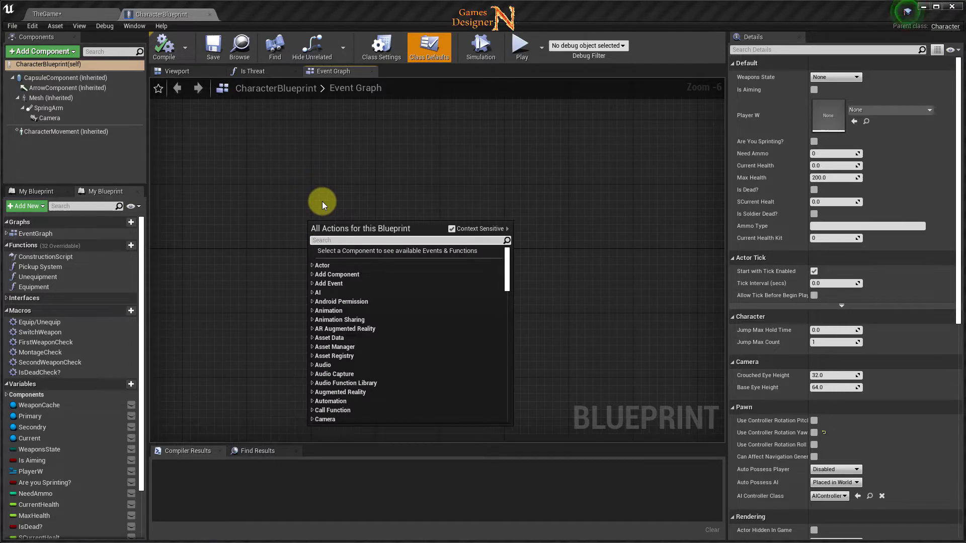
pyautogui.write('drop')
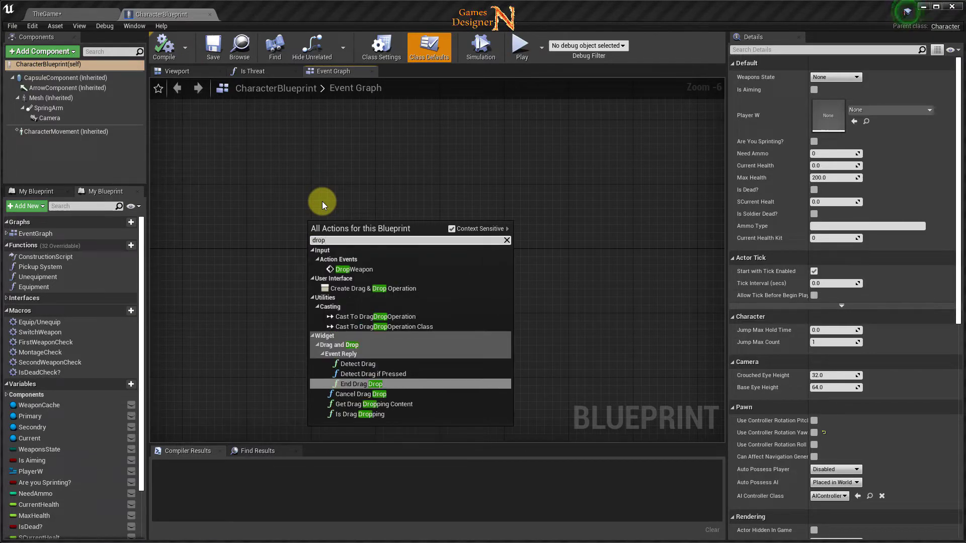
pyautogui.write('we')
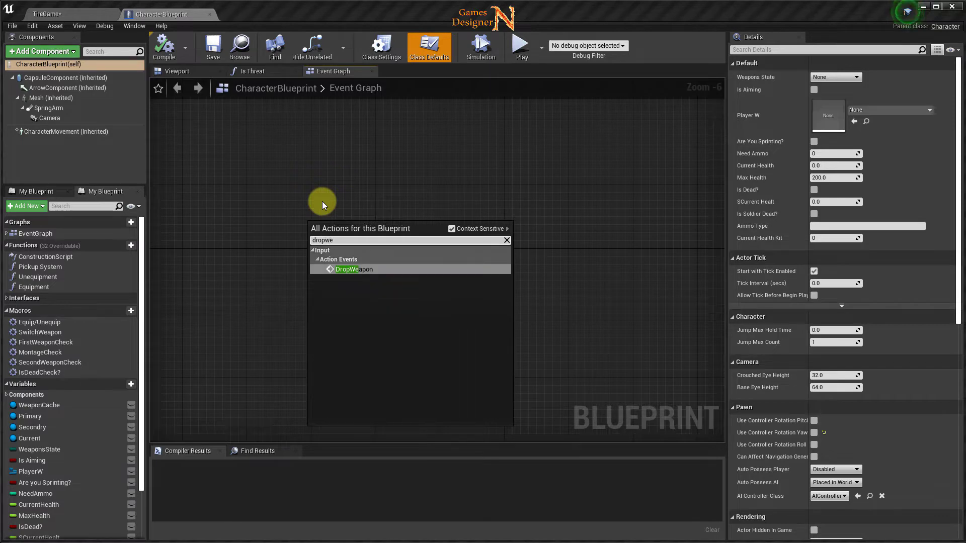
pyautogui.click(352, 270)
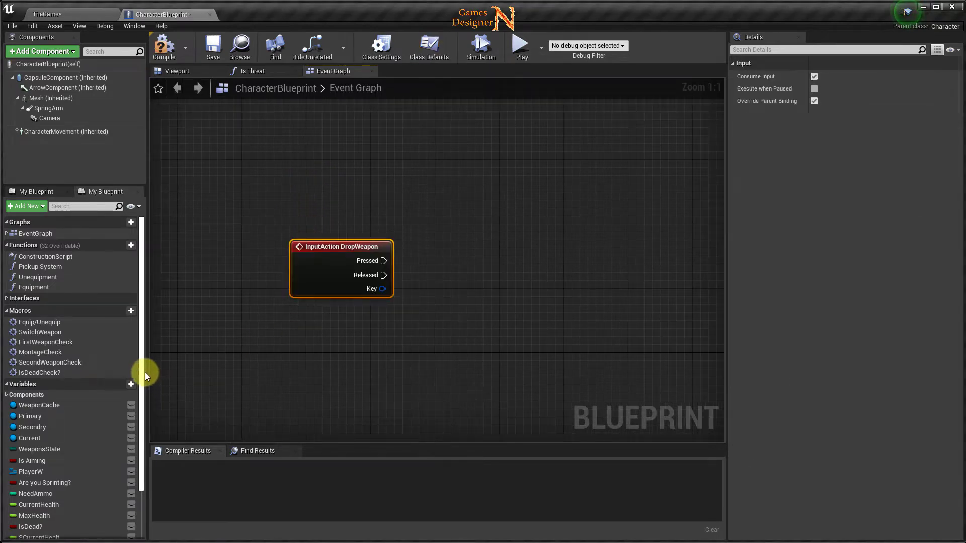
pyautogui.scroll(-3, 142, 373)
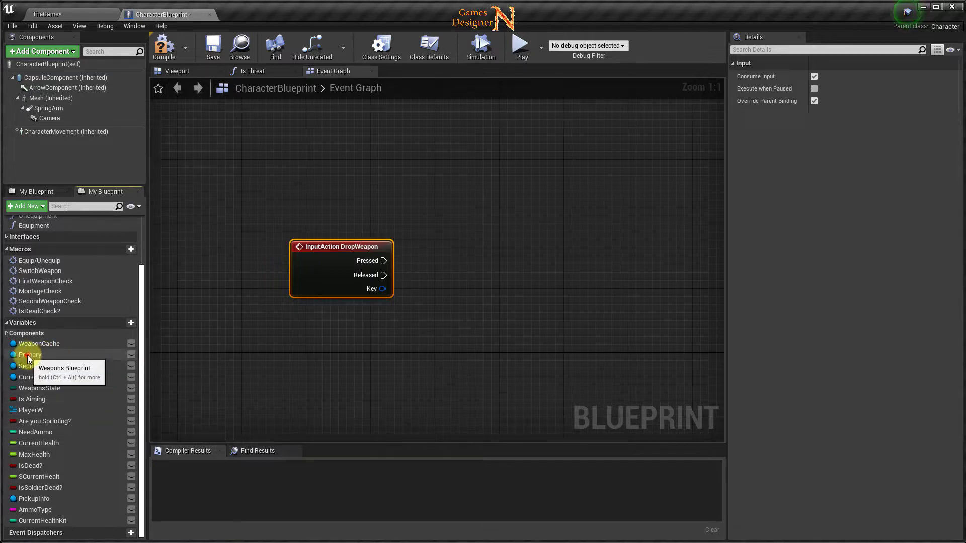
# - Add Get nodes for Primary and Secondry, stacked one under the other
pyautogui.moveTo(28, 357); pyautogui.dragTo(375, 202)
pyautogui.moveTo(375, 164); pyautogui.dragTo(376, 166)
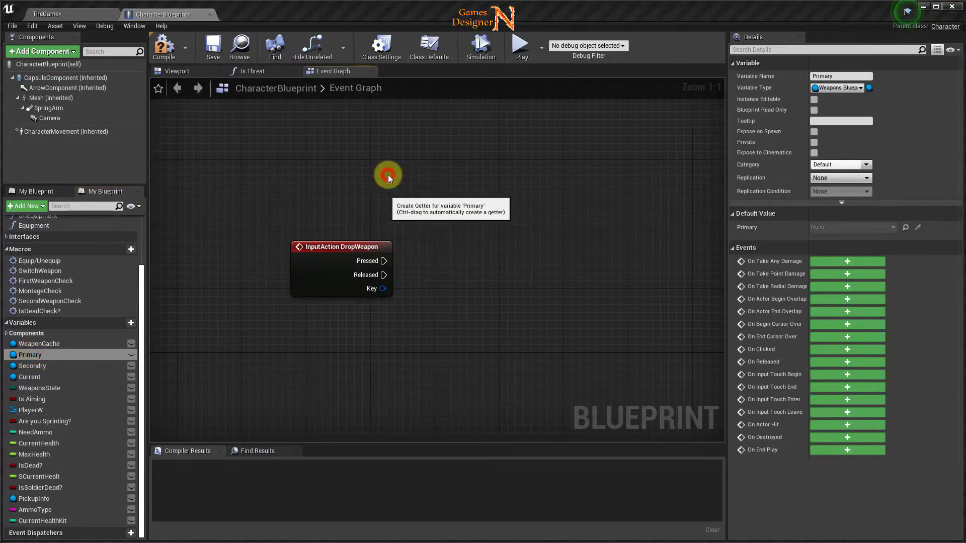
pyautogui.click(388, 174)
pyautogui.moveTo(38, 367); pyautogui.dragTo(409, 199)
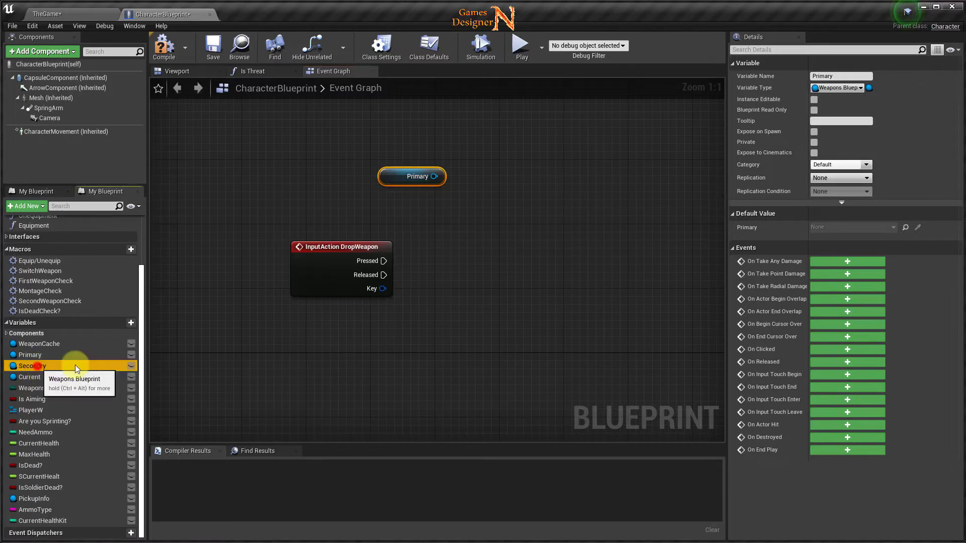
pyautogui.click(413, 209)
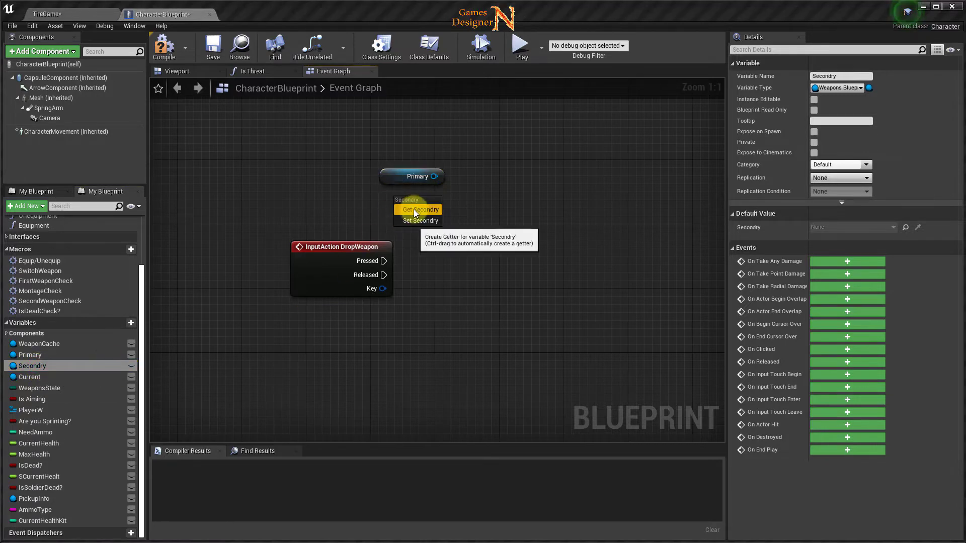
pyautogui.click(414, 209)
pyautogui.moveTo(410, 207); pyautogui.dragTo(394, 199)
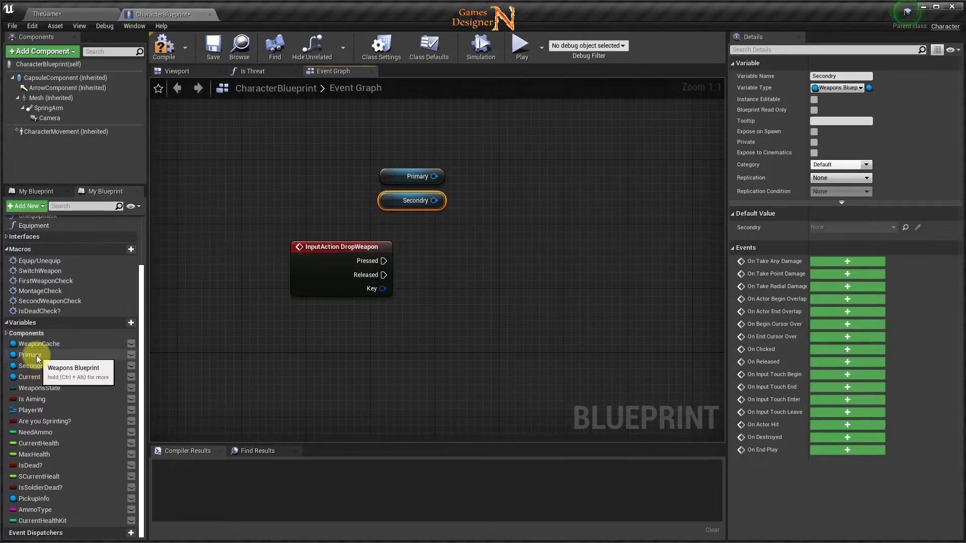
pyautogui.moveTo(373, 136)
pyautogui.mouseDown()
pyautogui.moveTo(412, 195)
pyautogui.moveTo(306, 157)
pyautogui.moveTo(383, 164)
pyautogui.mouseUp()
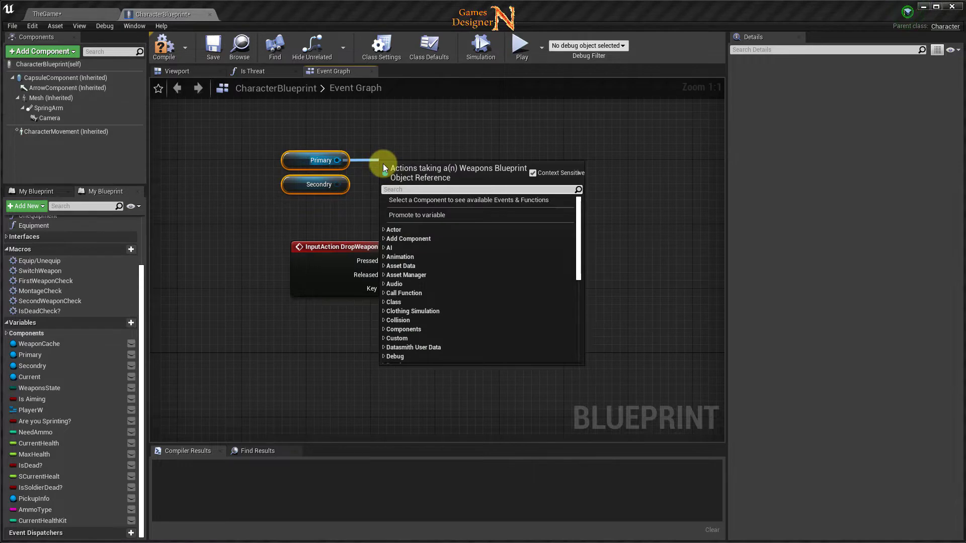
# - Add an Is Valid check on Primary and paste a copy beside Secondry
pyautogui.write('is vali')
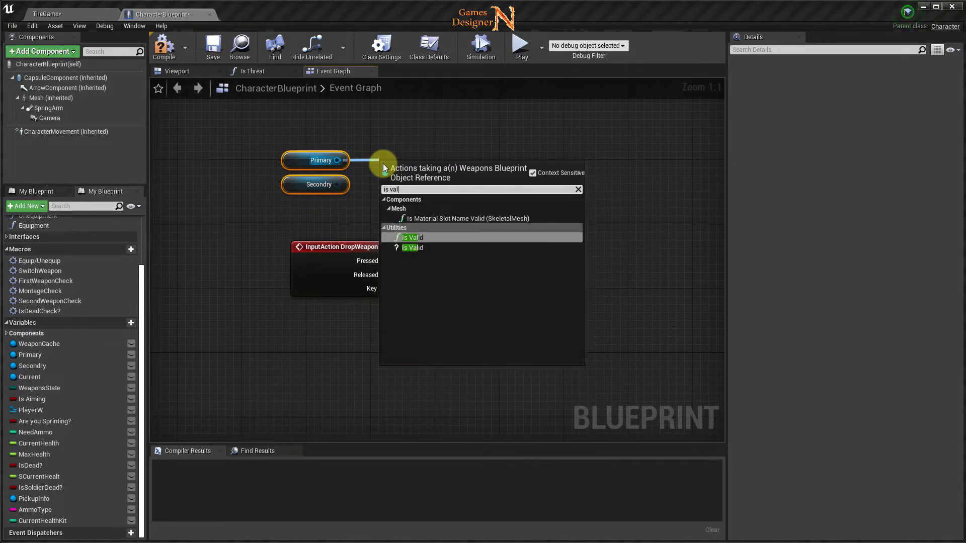
pyautogui.click(412, 238)
pyautogui.moveTo(418, 173); pyautogui.dragTo(401, 149)
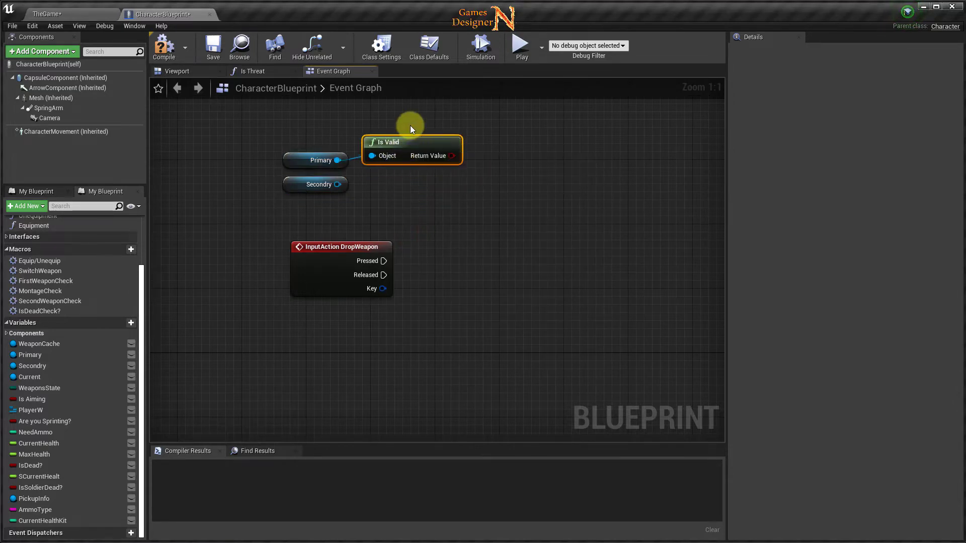
pyautogui.hotkey('ctrl', 'c')
pyautogui.click(387, 188)
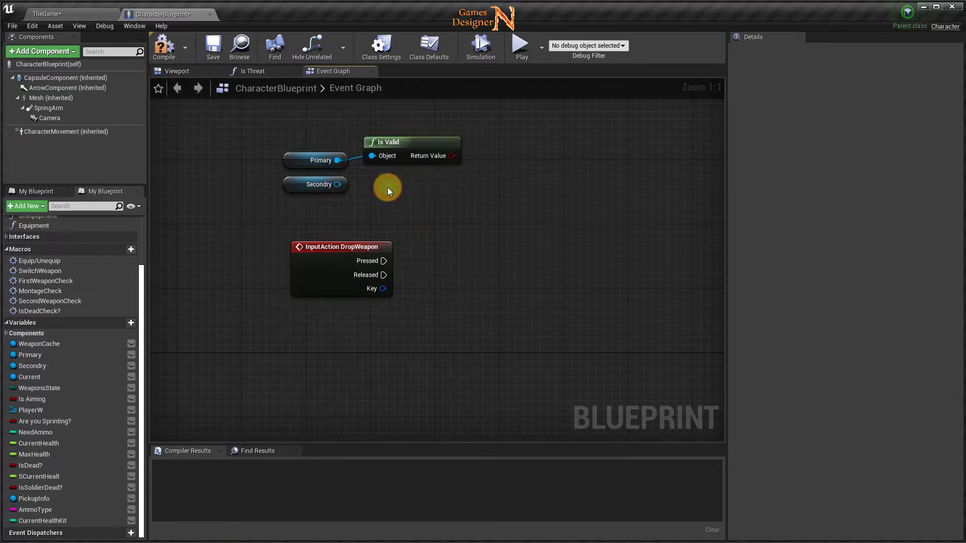
pyautogui.hotkey('ctrl', 'v')
pyautogui.moveTo(414, 191)
pyautogui.mouseDown()
pyautogui.moveTo(389, 175)
pyautogui.moveTo(373, 193)
pyautogui.mouseUp()
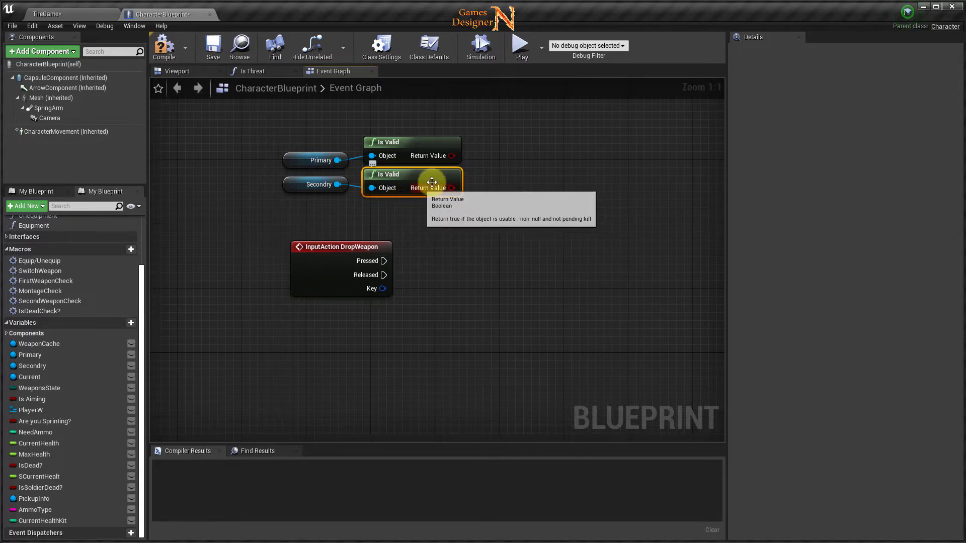
# - Feed the first Is Valid result into a new AND Boolean node
pyautogui.moveTo(452, 156); pyautogui.dragTo(499, 171)
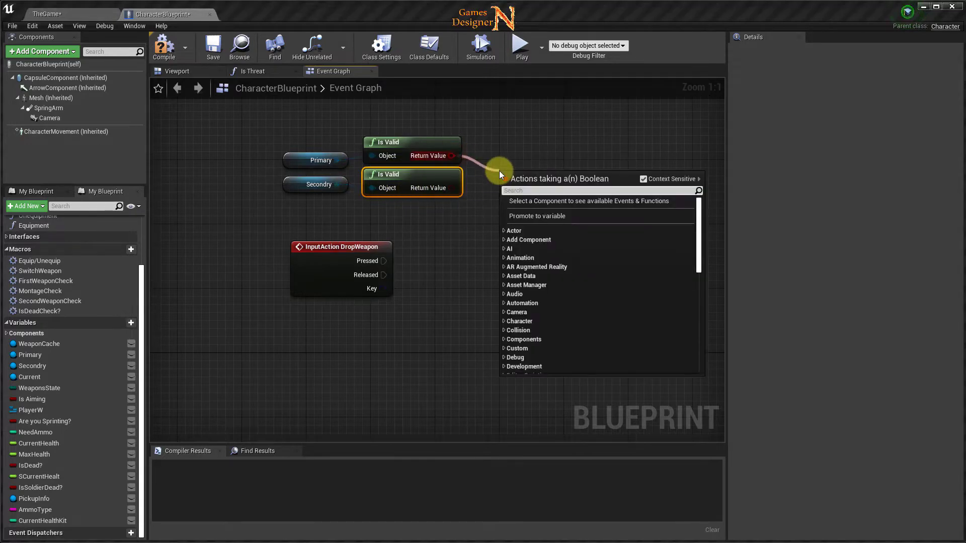
pyautogui.write('and')
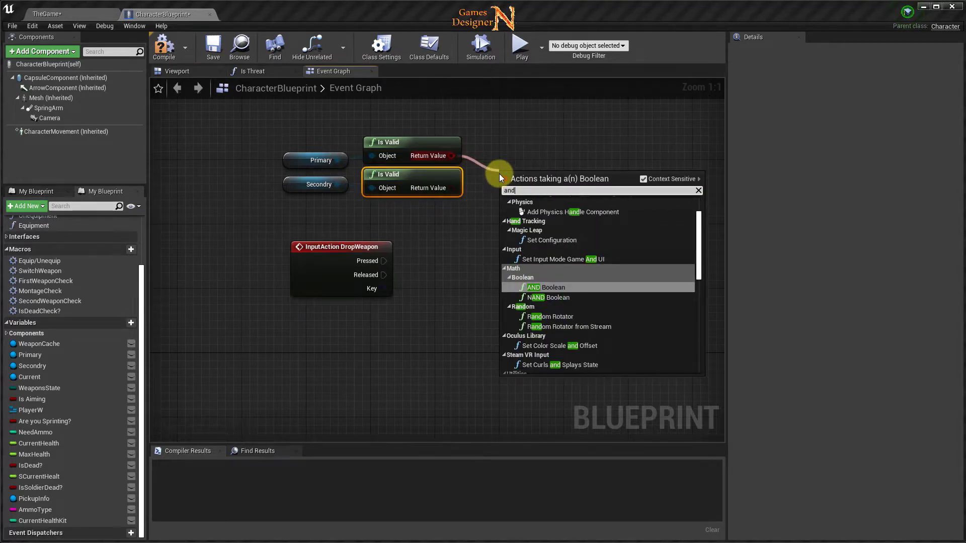
pyautogui.click(545, 288)
# - Wire the second Is Valid into AND and add a Branch after Pressed using AND as Condition
pyautogui.moveTo(528, 188); pyautogui.dragTo(520, 172)
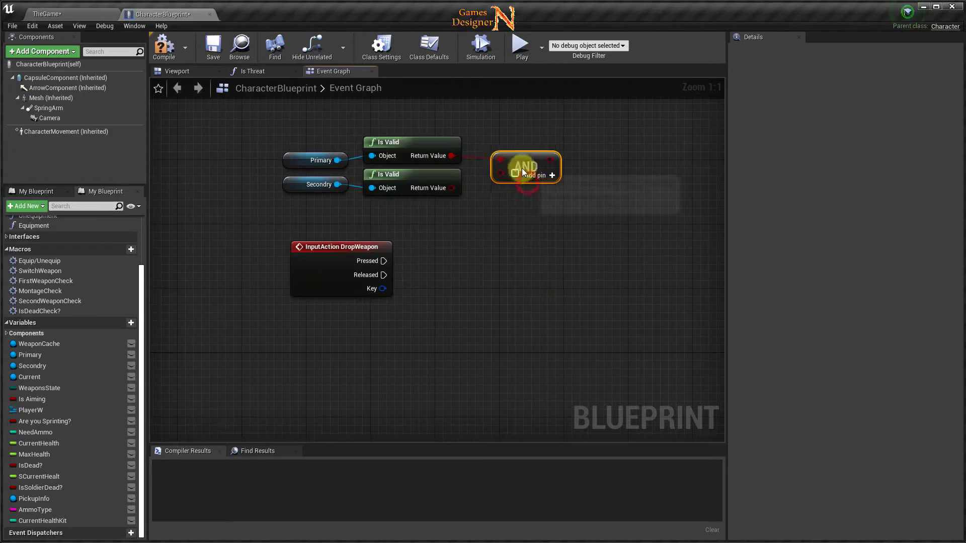
pyautogui.moveTo(496, 174); pyautogui.dragTo(499, 173)
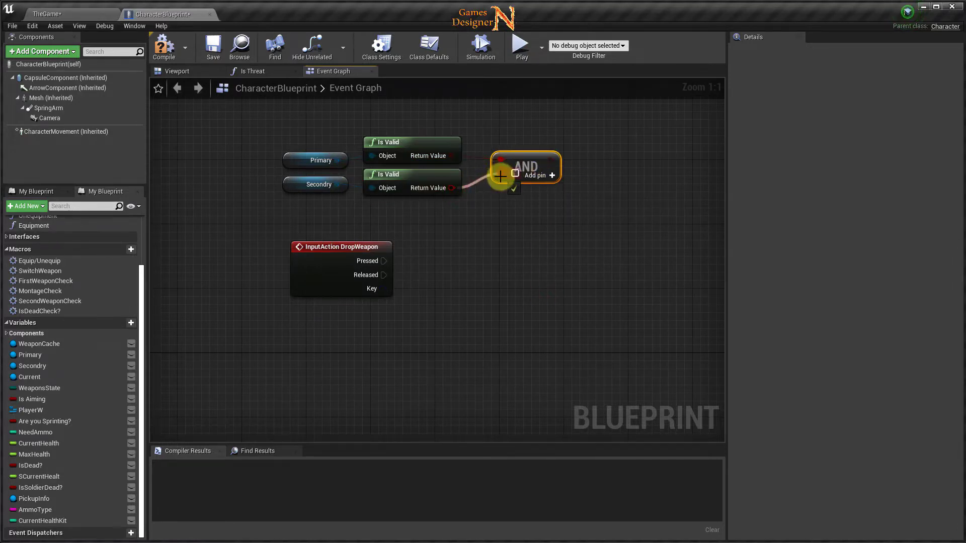
pyautogui.moveTo(500, 173); pyautogui.dragTo(450, 190, button='right')
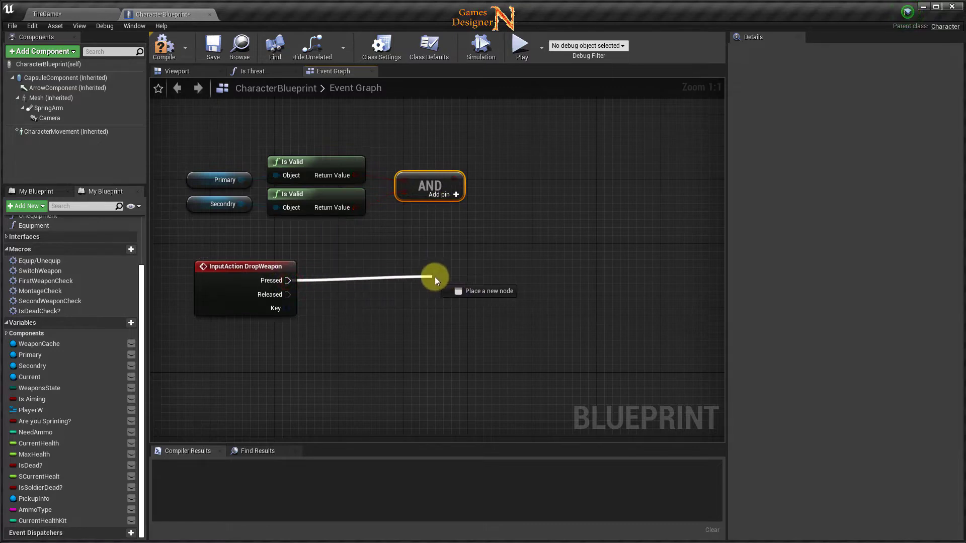
pyautogui.moveTo(507, 279); pyautogui.dragTo(517, 281)
pyautogui.write('b')
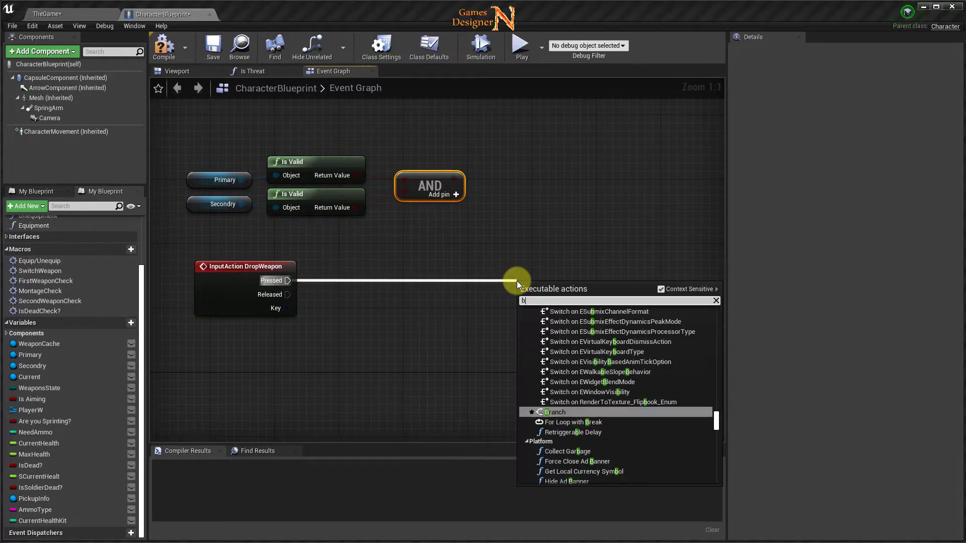
pyautogui.write('ranc')
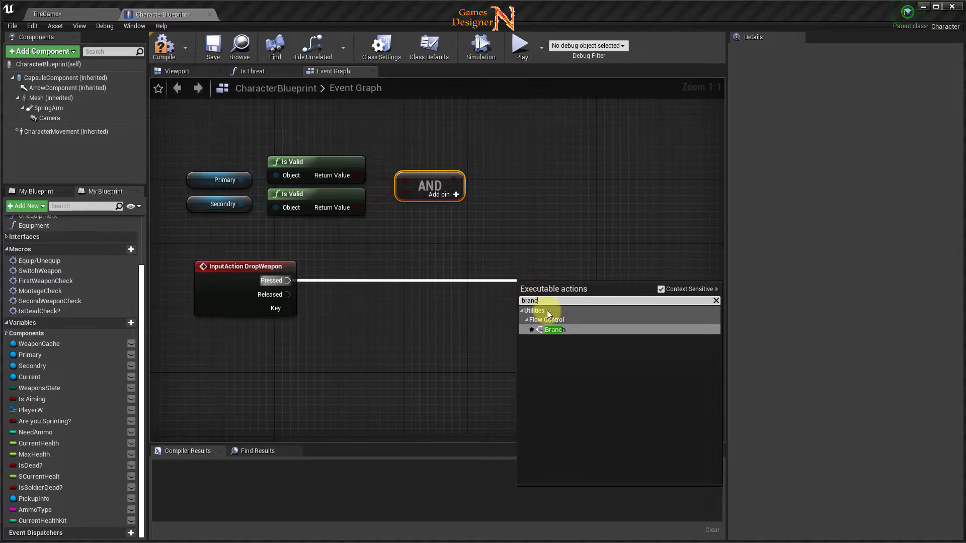
pyautogui.click(550, 328)
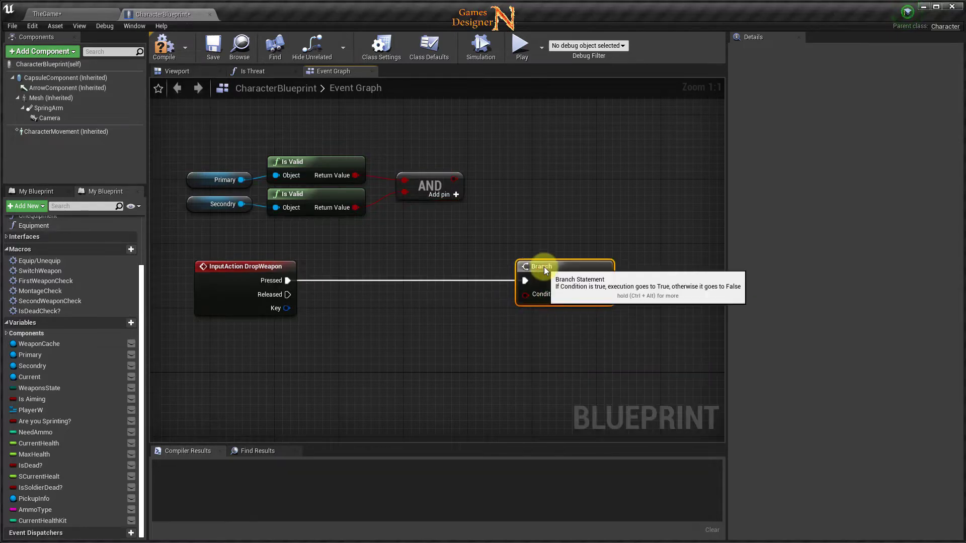
pyautogui.moveTo(525, 294); pyautogui.dragTo(455, 179)
# - Rearrange the check nodes and DropWeapon event, then try wires from the Branch's True and False outputs
pyautogui.moveTo(319, 278); pyautogui.dragTo(385, 245, button='right')
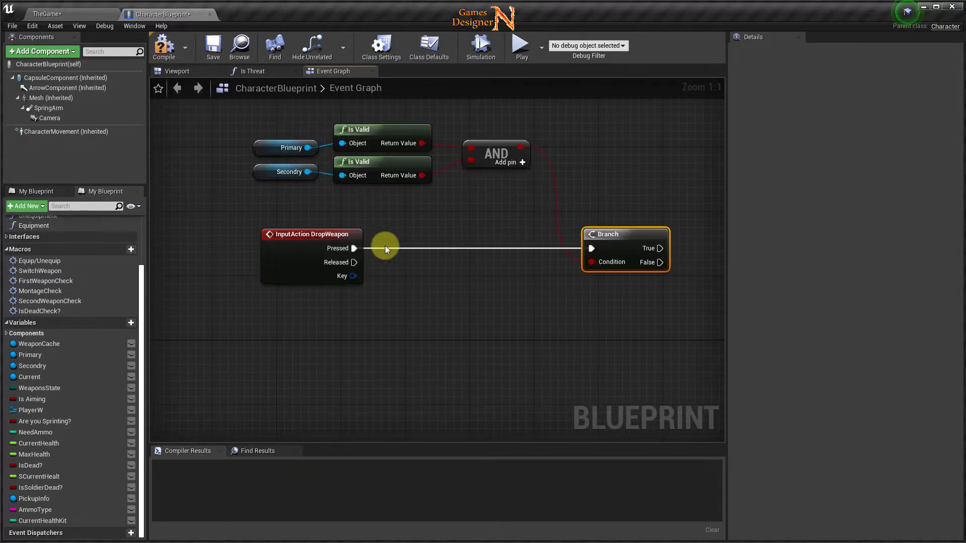
pyautogui.moveTo(238, 111); pyautogui.dragTo(565, 194)
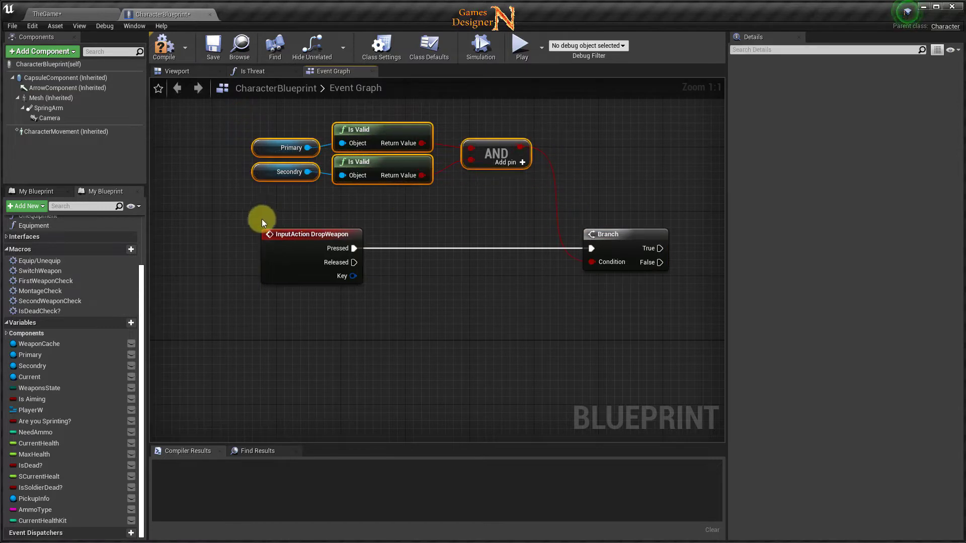
pyautogui.moveTo(335, 246); pyautogui.dragTo(588, 248)
pyautogui.moveTo(494, 339); pyautogui.dragTo(409, 303, button='right')
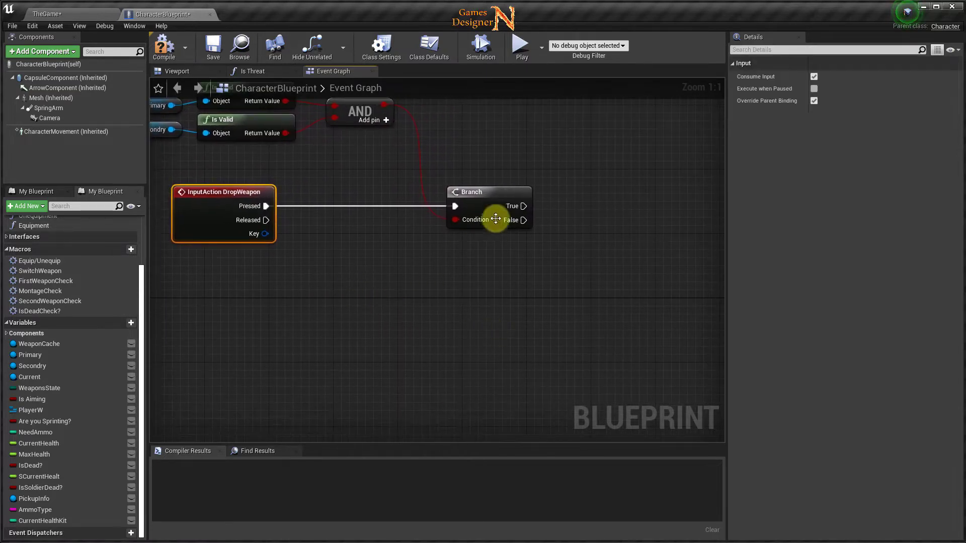
pyautogui.moveTo(521, 206); pyautogui.dragTo(595, 124)
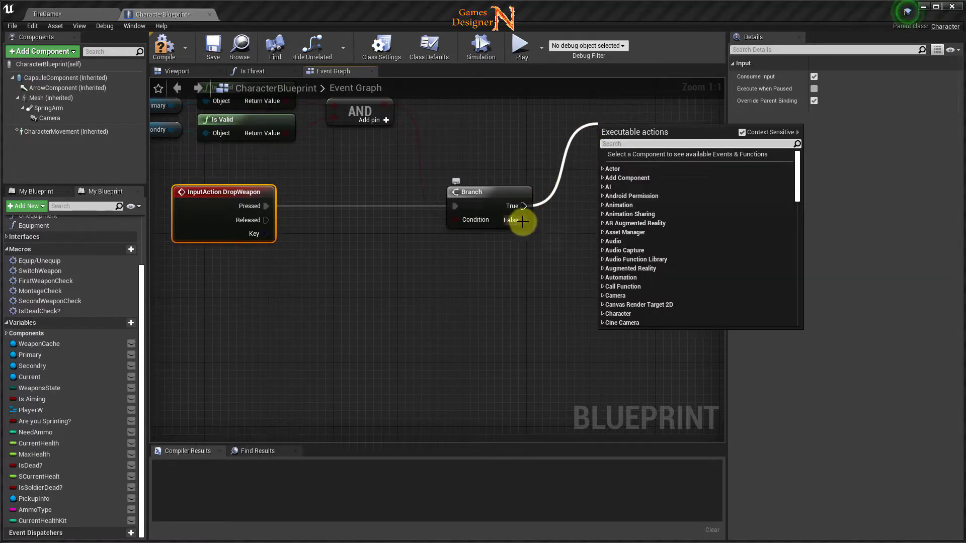
pyautogui.moveTo(524, 220); pyautogui.dragTo(539, 231)
pyautogui.moveTo(572, 280); pyautogui.dragTo(572, 283)
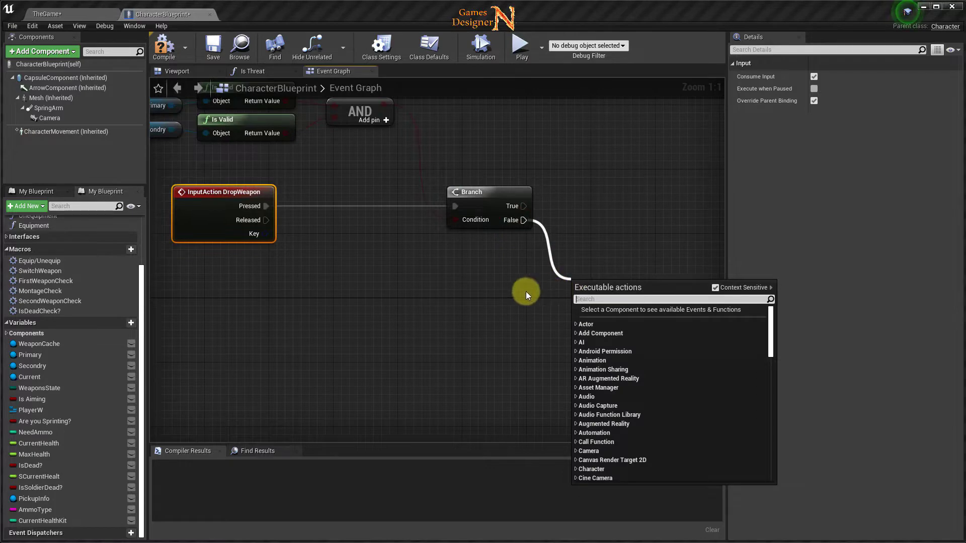
pyautogui.click(480, 297)
pyautogui.moveTo(523, 206); pyautogui.dragTo(571, 150)
pyautogui.click(463, 272)
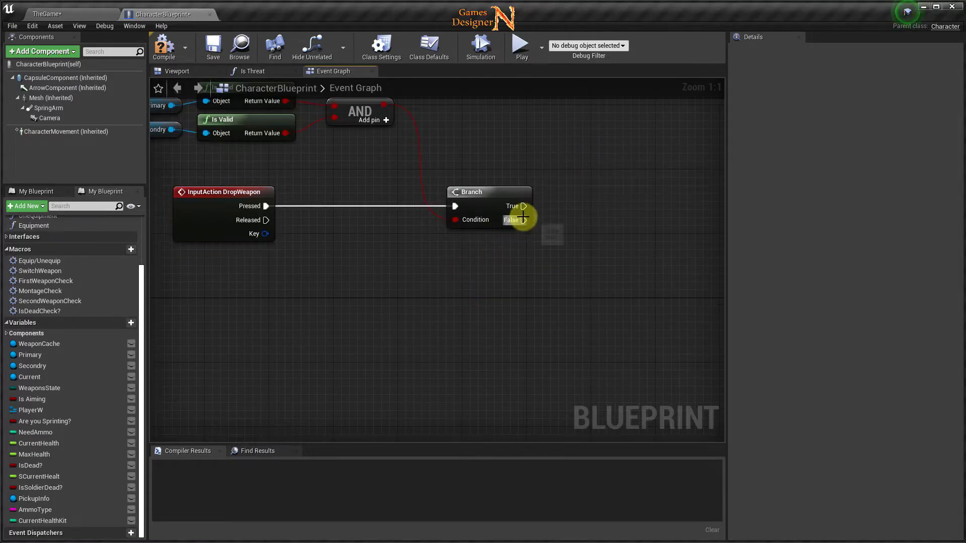
pyautogui.moveTo(470, 290); pyautogui.dragTo(512, 278, button='right')
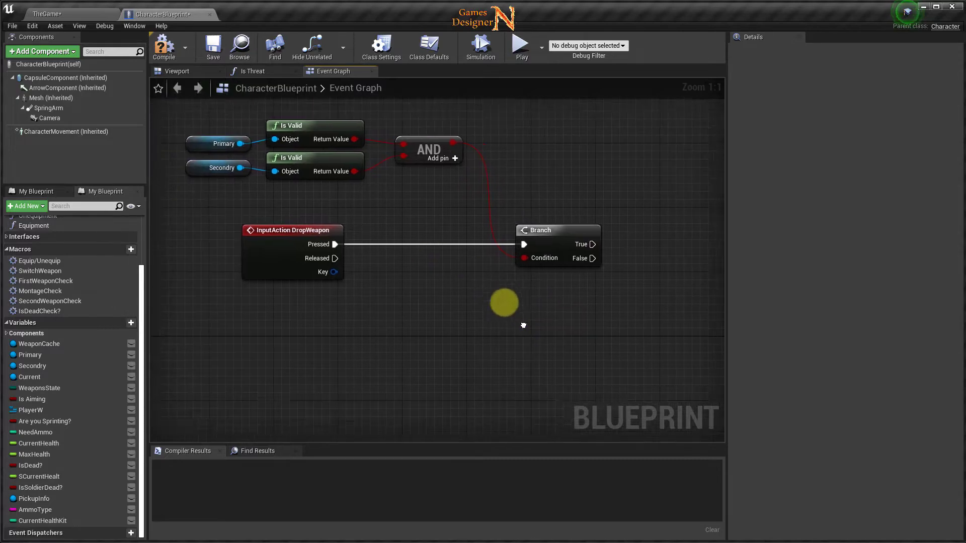
pyautogui.moveTo(566, 207); pyautogui.dragTo(608, 288)
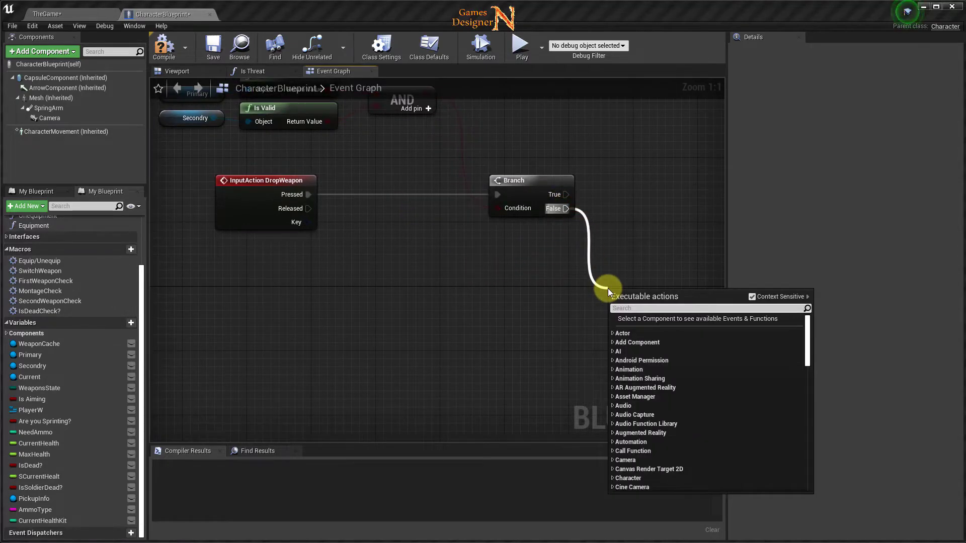
# - Add a second Branch on the first Branch's False output
pyautogui.write('branc')
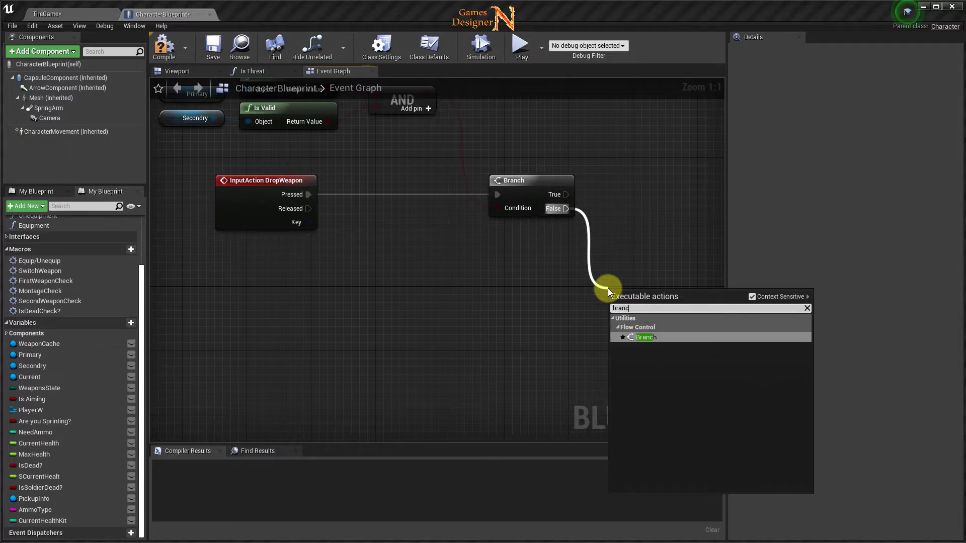
pyautogui.click(641, 338)
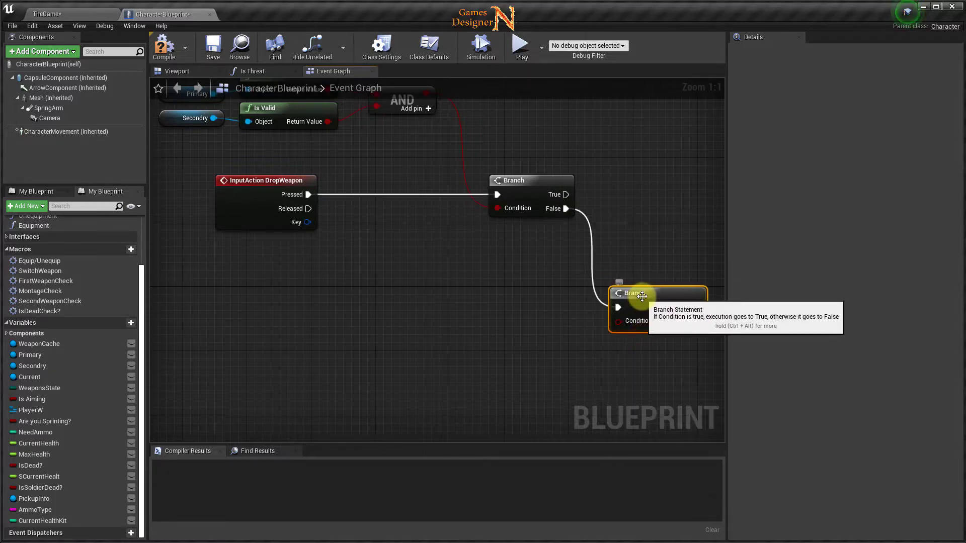
pyautogui.moveTo(432, 312); pyautogui.dragTo(522, 374, button='right')
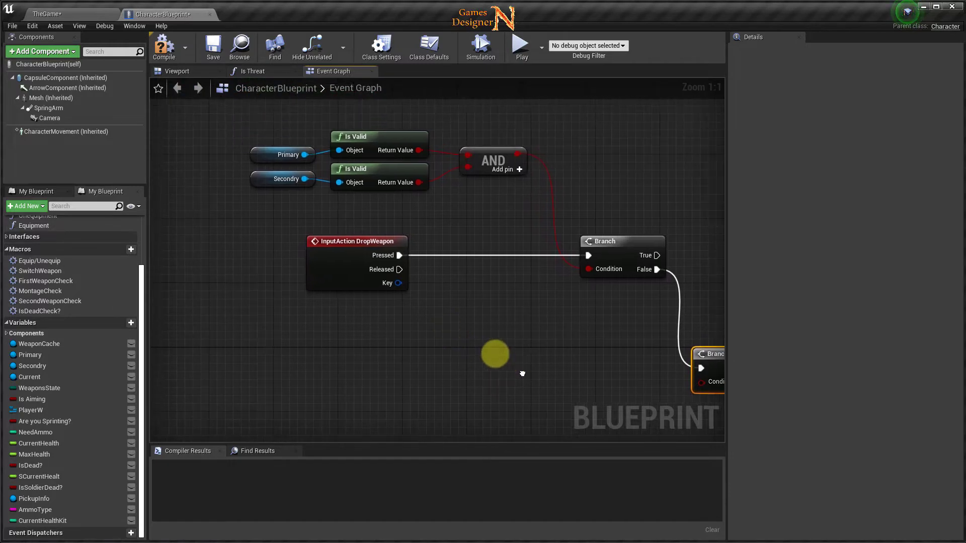
# - Paste a Primary Is Valid check and wire its Return Value into the lower Branch's Condition
pyautogui.moveTo(248, 125); pyautogui.dragTo(430, 158)
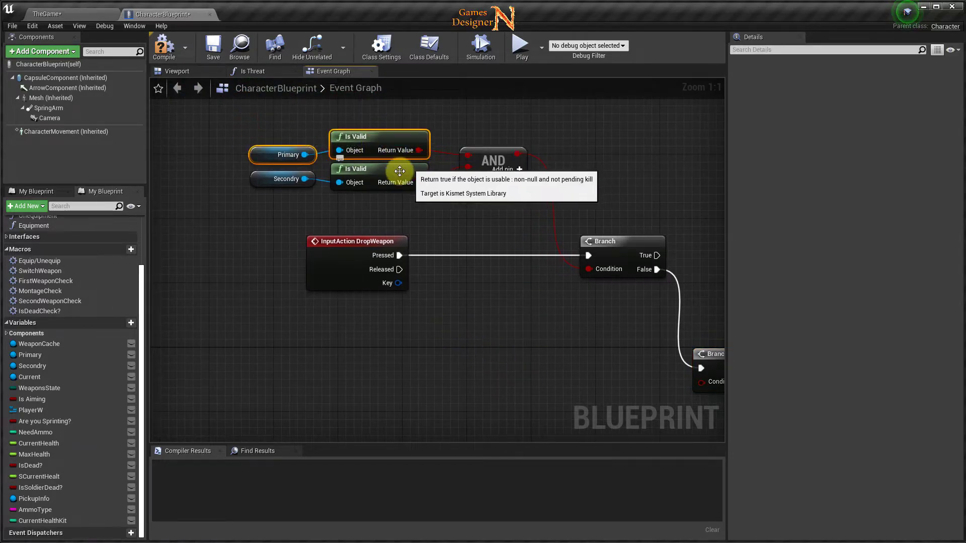
pyautogui.click(500, 312)
pyautogui.moveTo(500, 312); pyautogui.dragTo(412, 209, button='right')
pyautogui.hotkey('ctrl', 'v')
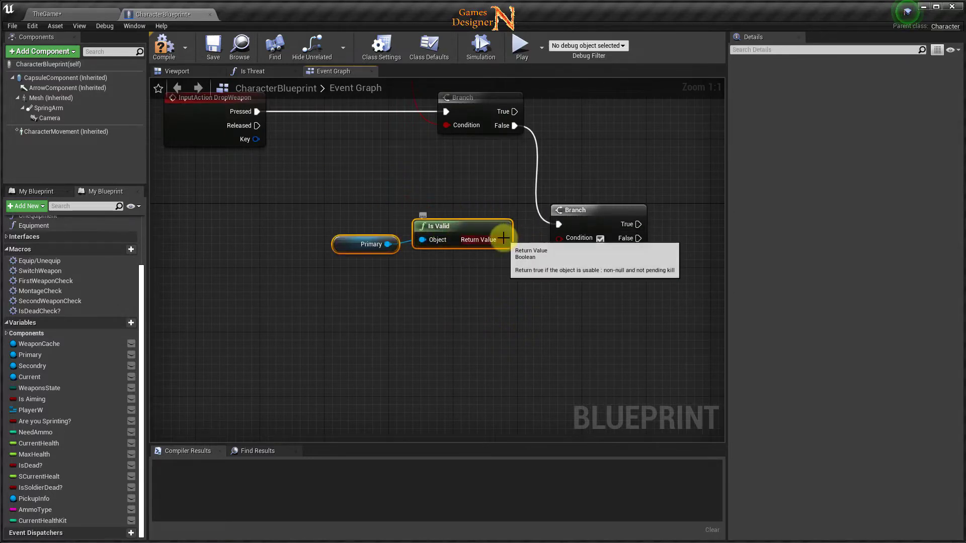
pyautogui.moveTo(502, 240); pyautogui.dragTo(559, 239)
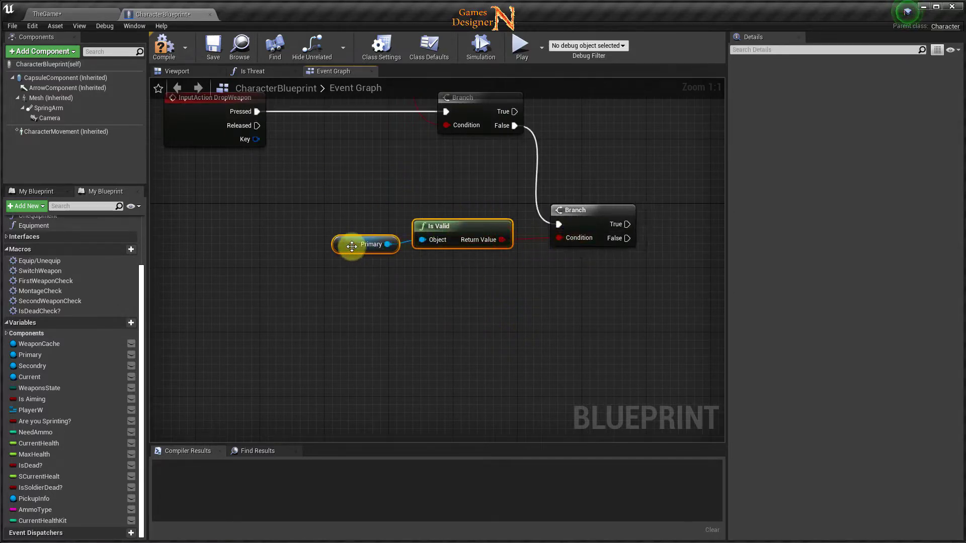
pyautogui.moveTo(584, 161)
pyautogui.mouseDown(button='right')
pyautogui.moveTo(439, 318)
pyautogui.moveTo(374, 352)
pyautogui.mouseUp(button='right')
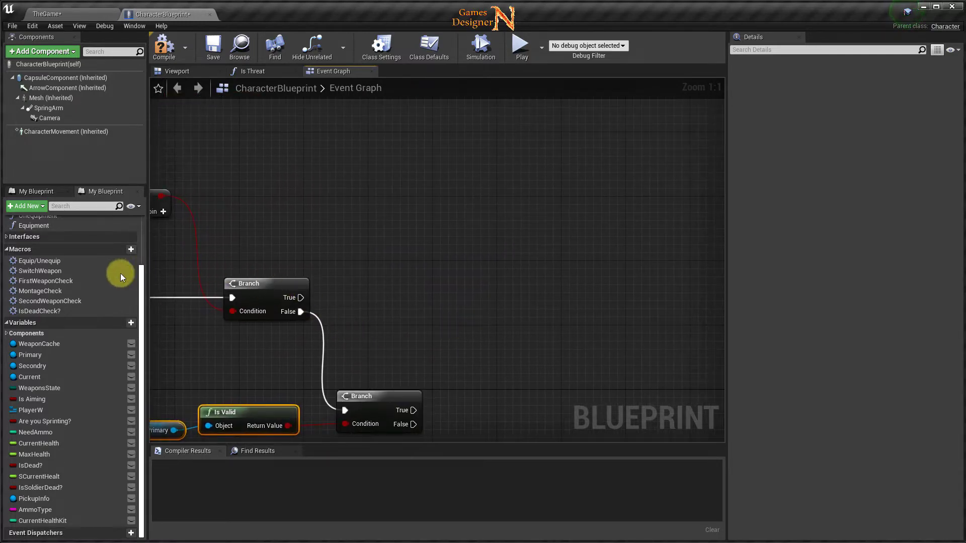
# - Add a new Primary getter and read its Weapons value
pyautogui.moveTo(33, 356); pyautogui.dragTo(413, 273)
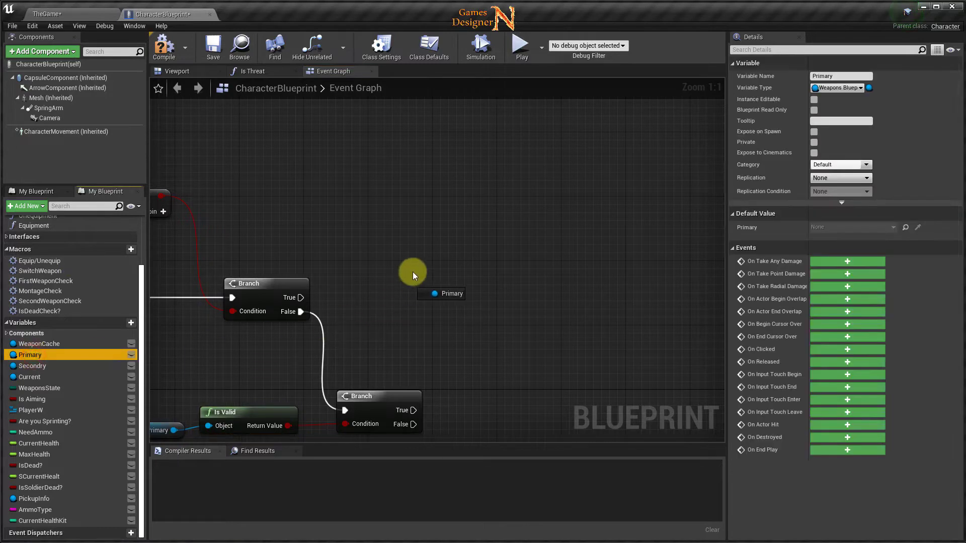
pyautogui.moveTo(361, 318); pyautogui.dragTo(354, 339)
pyautogui.click(370, 349)
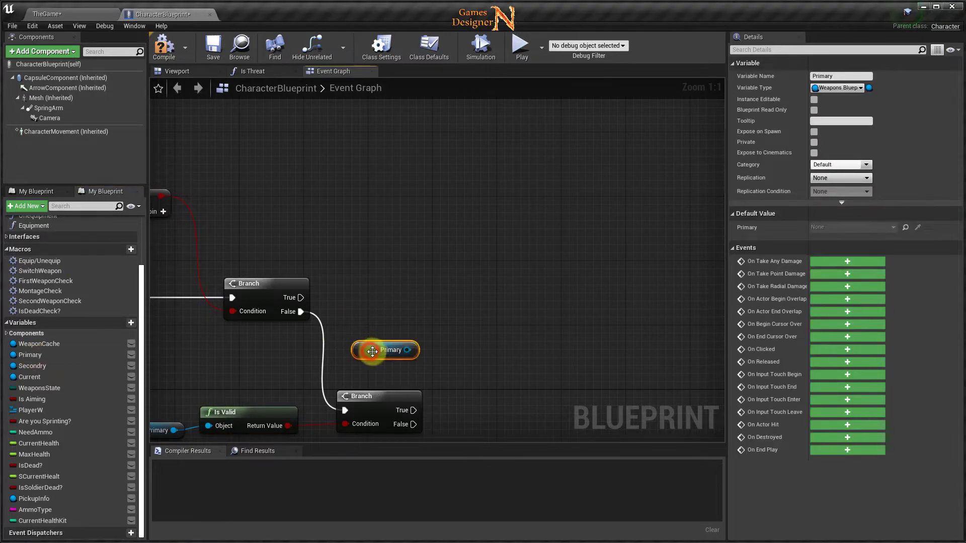
pyautogui.moveTo(408, 350); pyautogui.dragTo(445, 350)
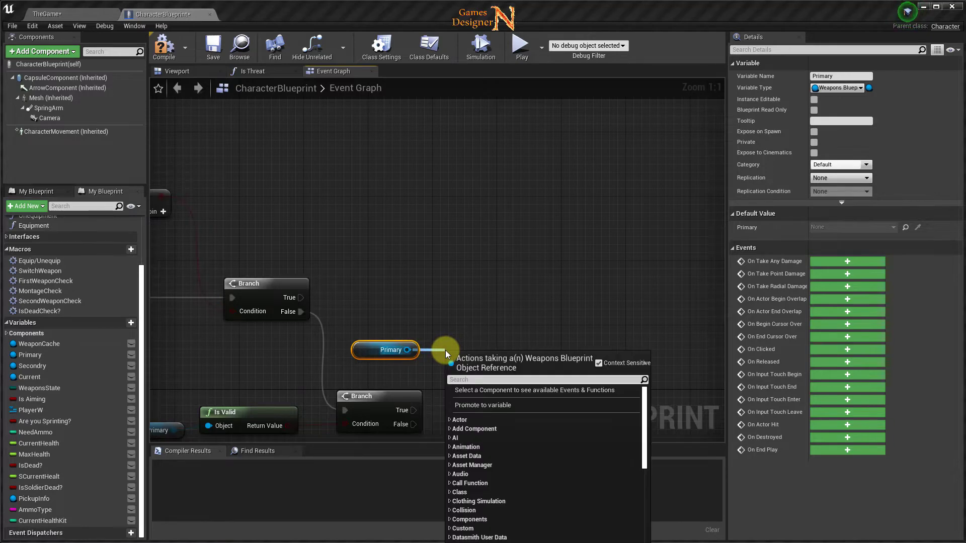
pyautogui.write('wea')
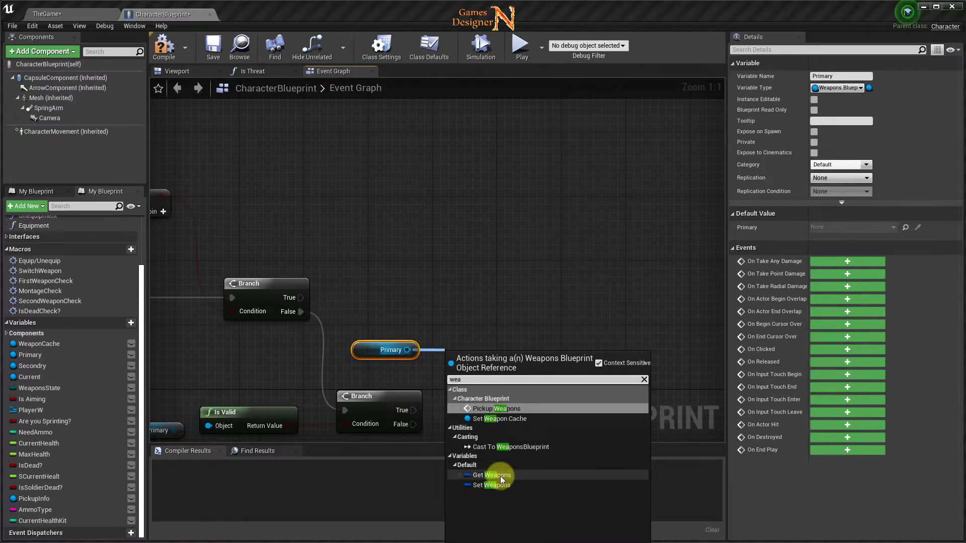
pyautogui.click(500, 475)
# - Break the Weapons value into a Break WeaponsStruct node exposing Weapons Type and Weapons Class
pyautogui.moveTo(472, 349)
pyautogui.mouseDown()
pyautogui.moveTo(455, 340)
pyautogui.moveTo(520, 351)
pyautogui.moveTo(575, 342)
pyautogui.mouseUp()
pyautogui.click(593, 255)
pyautogui.moveTo(526, 389); pyautogui.dragTo(386, 306, button='right')
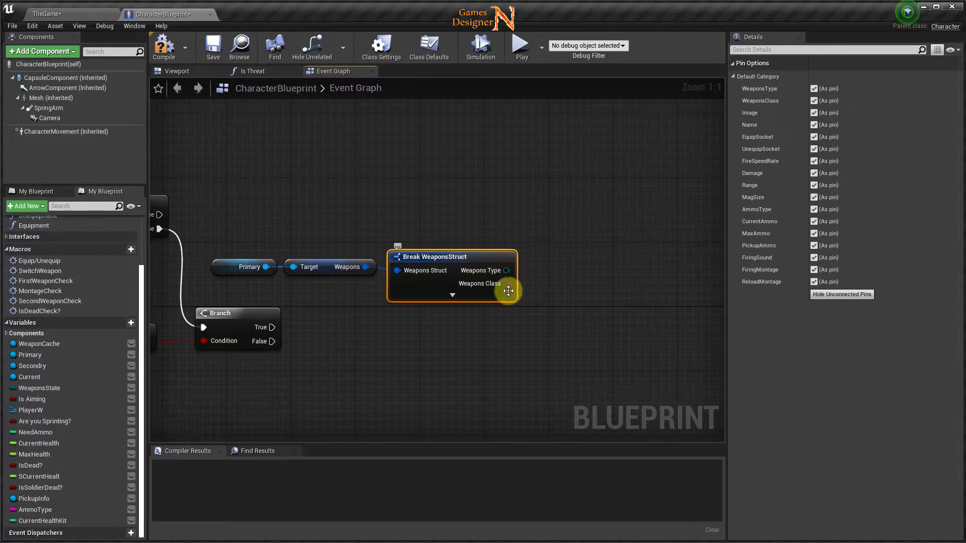
pyautogui.moveTo(514, 297); pyautogui.dragTo(449, 337, button='right')
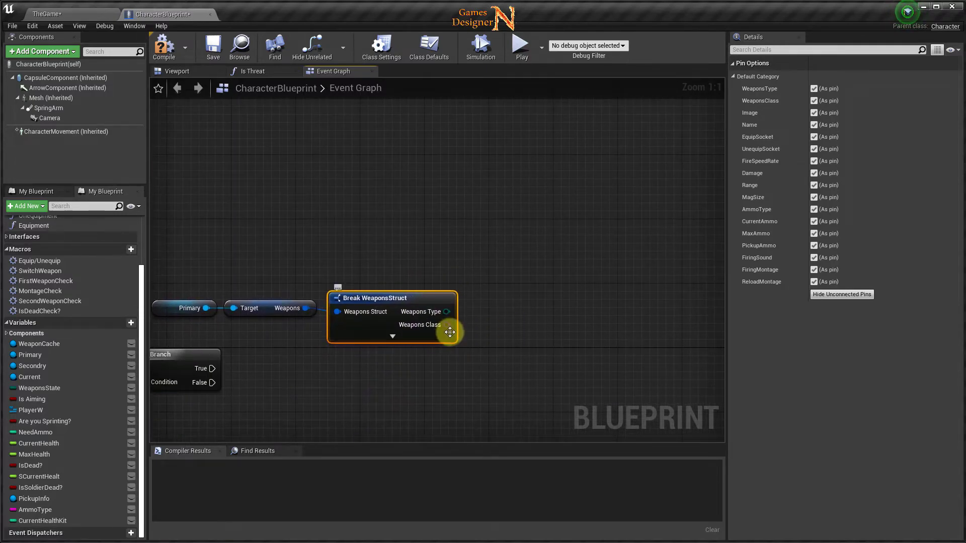
pyautogui.moveTo(447, 324); pyautogui.dragTo(519, 274)
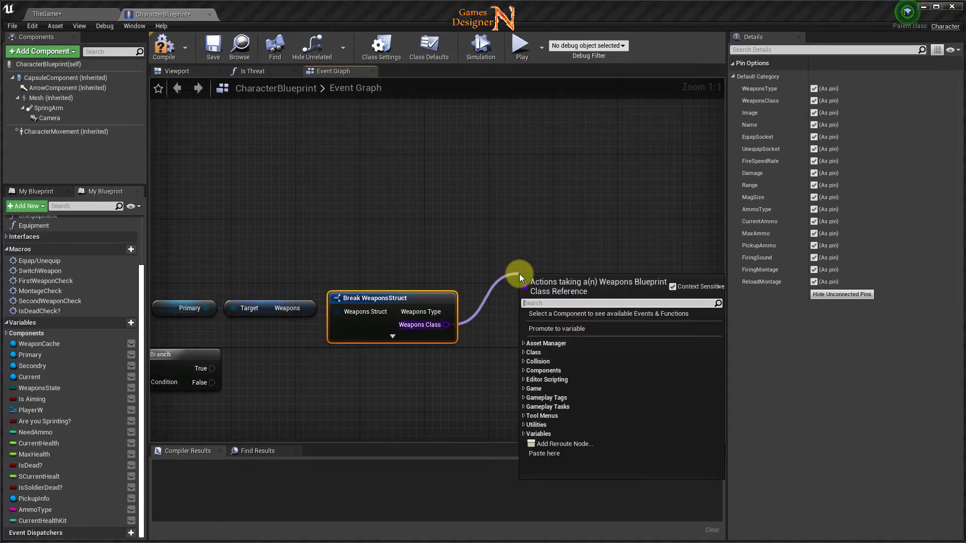
pyautogui.write('spaw')
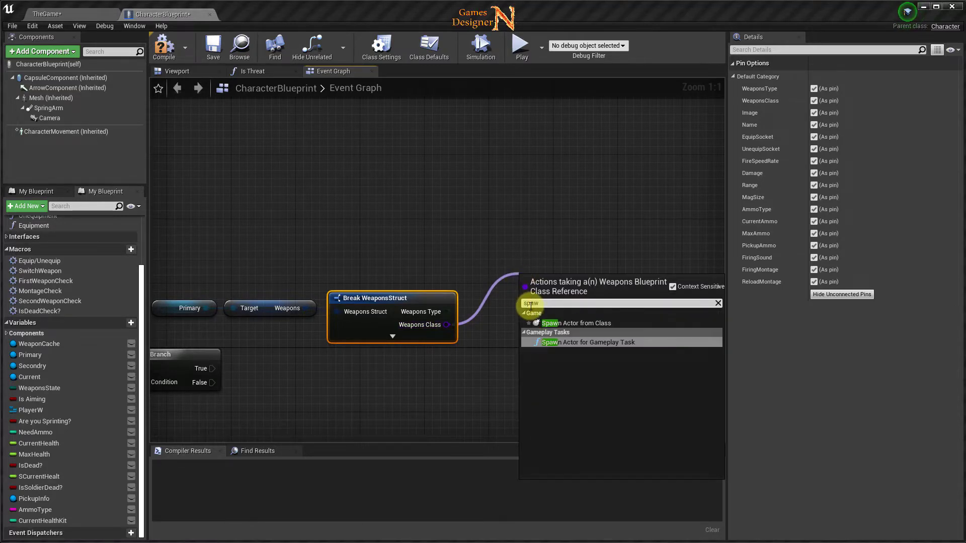
# - Spawn an actor from Weapons Class, run from the upper Branch's True output
pyautogui.click(601, 326)
pyautogui.moveTo(442, 252); pyautogui.dragTo(545, 252, button='right')
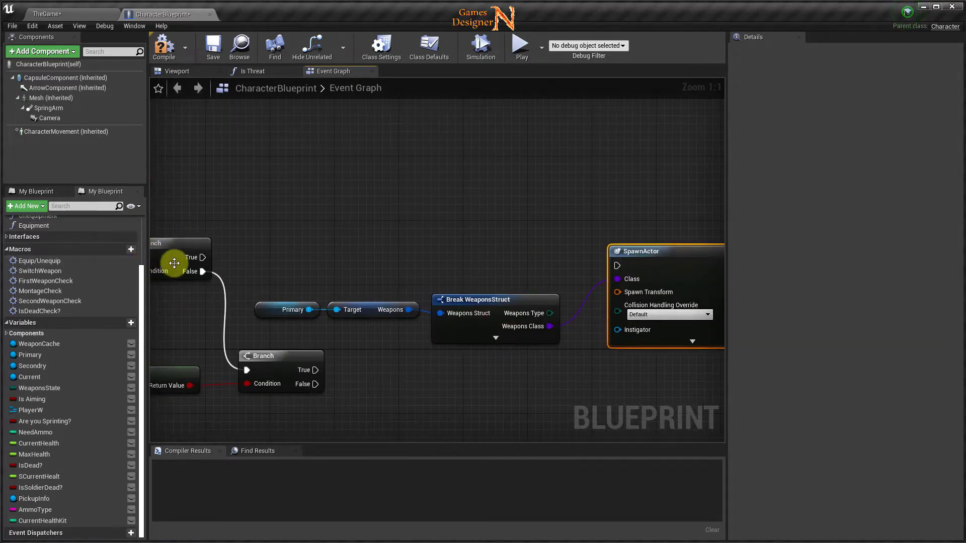
pyautogui.moveTo(199, 259)
pyautogui.mouseDown()
pyautogui.moveTo(640, 276)
pyautogui.moveTo(617, 266)
pyautogui.mouseUp()
pyautogui.moveTo(566, 351); pyautogui.dragTo(464, 302, button='right')
# - Hide all Break WeaponsStruct pins except WeaponsClass, expand SpawnActor's advanced pins, and compile
pyautogui.click(443, 257)
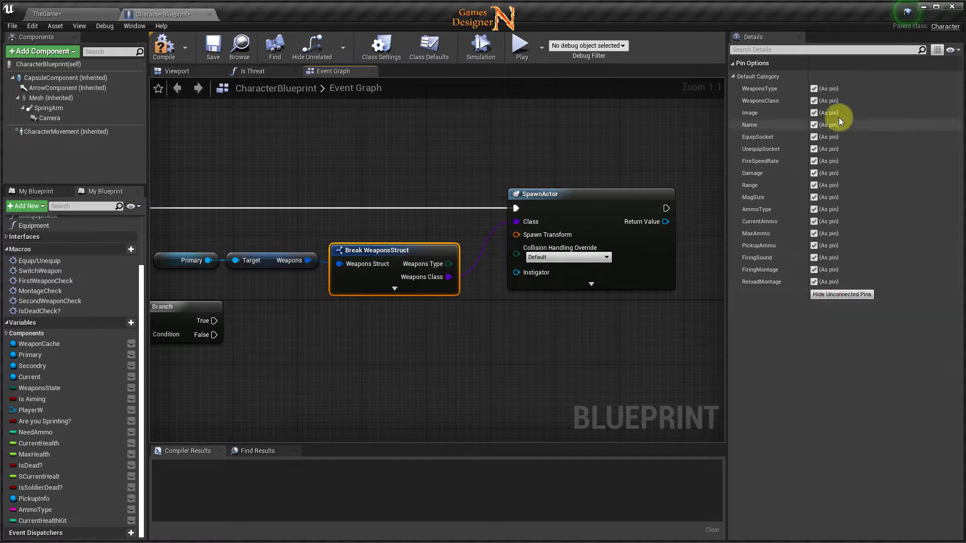
pyautogui.click(831, 294)
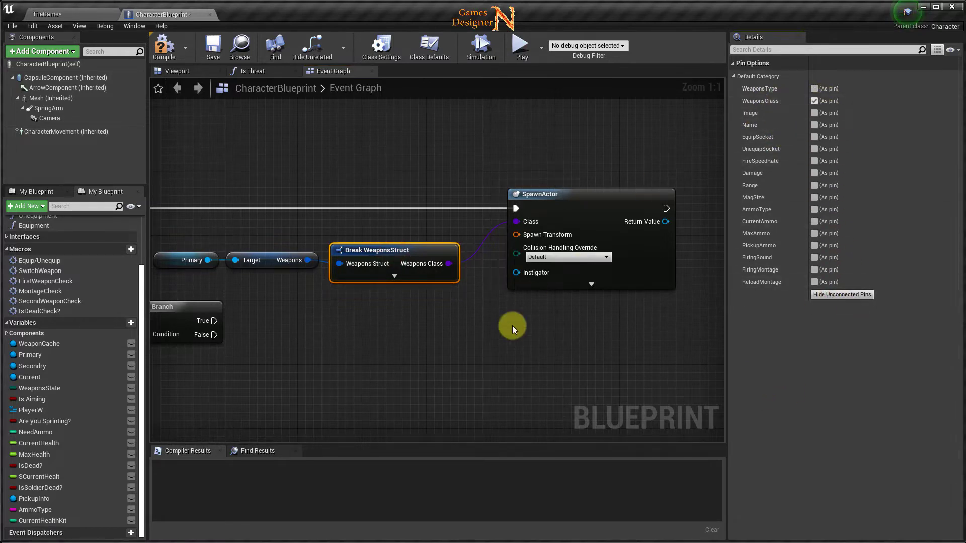
pyautogui.moveTo(435, 351)
pyautogui.mouseDown(button='right')
pyautogui.moveTo(446, 353)
pyautogui.moveTo(393, 356)
pyautogui.mouseUp(button='right')
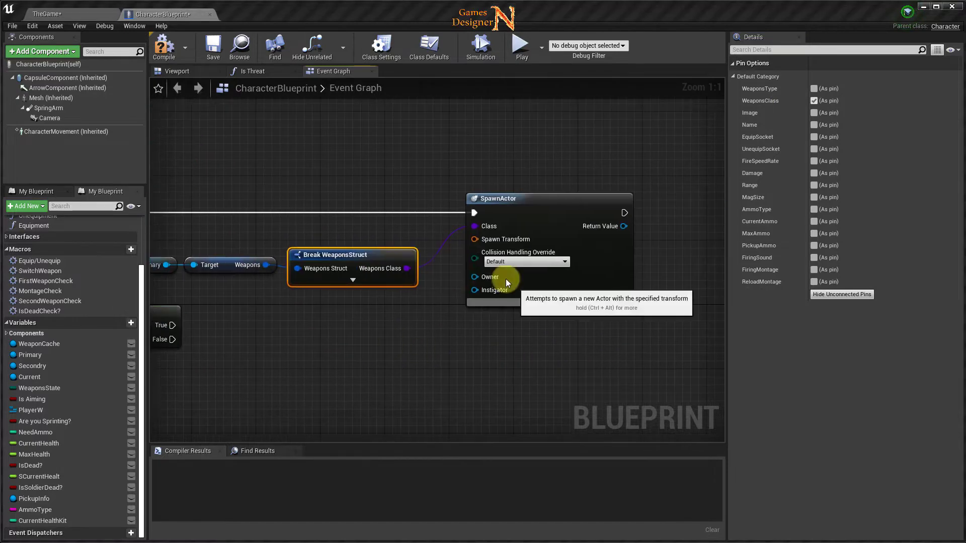
pyautogui.click(549, 289)
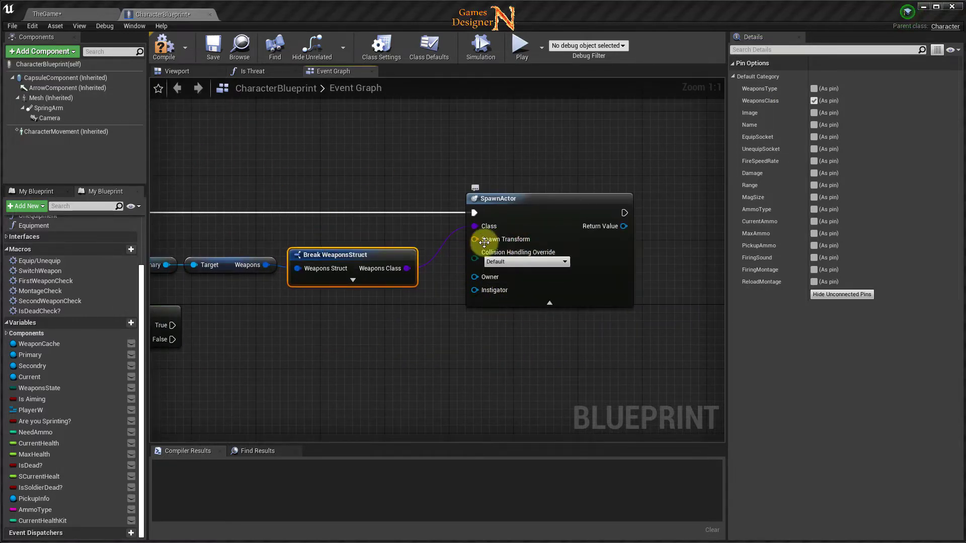
pyautogui.click(167, 58)
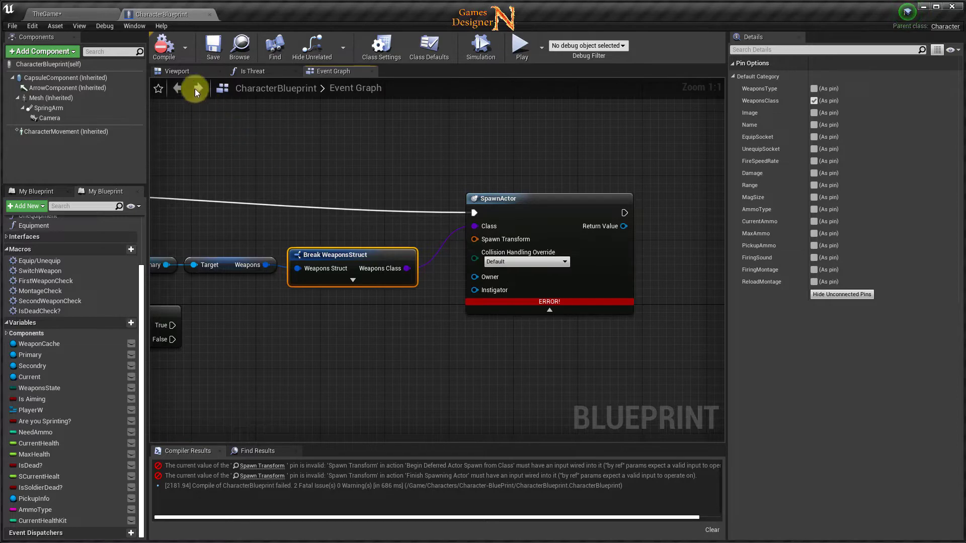
# - Add an Arrow component named Drop to the character in the Viewport
pyautogui.click(181, 73)
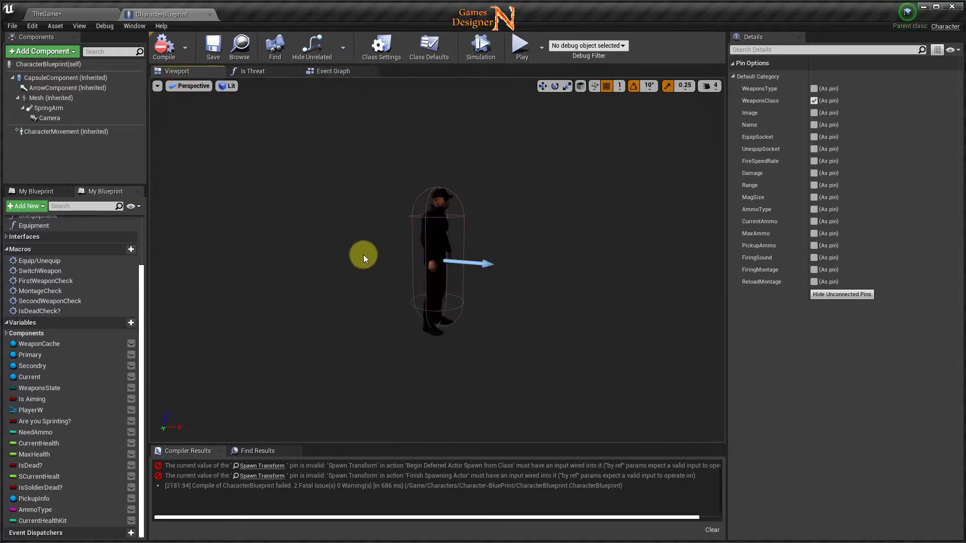
pyautogui.moveTo(363, 255); pyautogui.dragTo(340, 258)
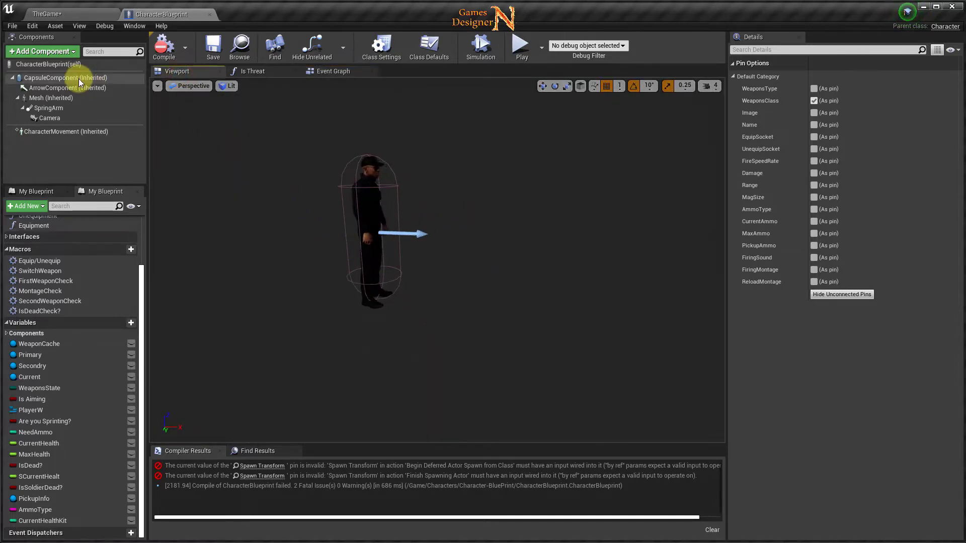
pyautogui.click(50, 53)
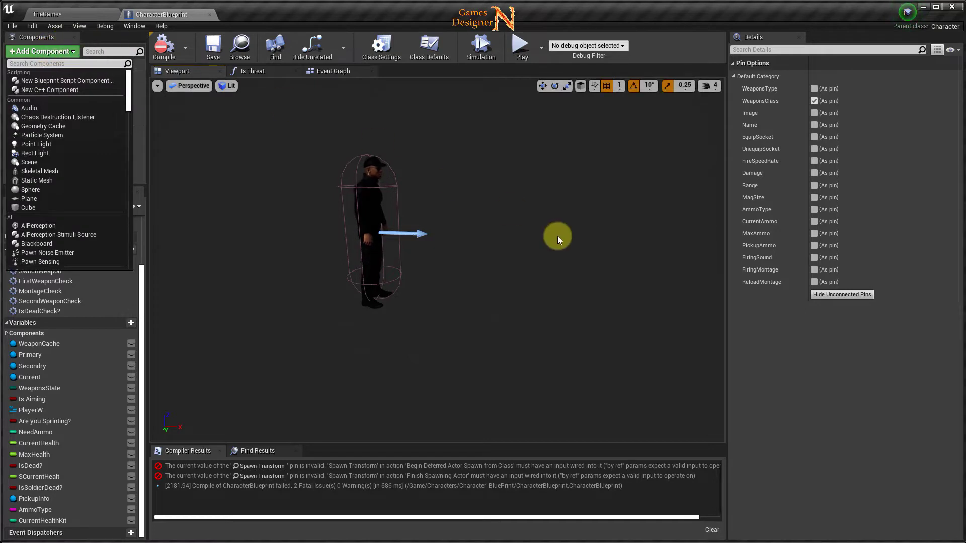
pyautogui.write('arr')
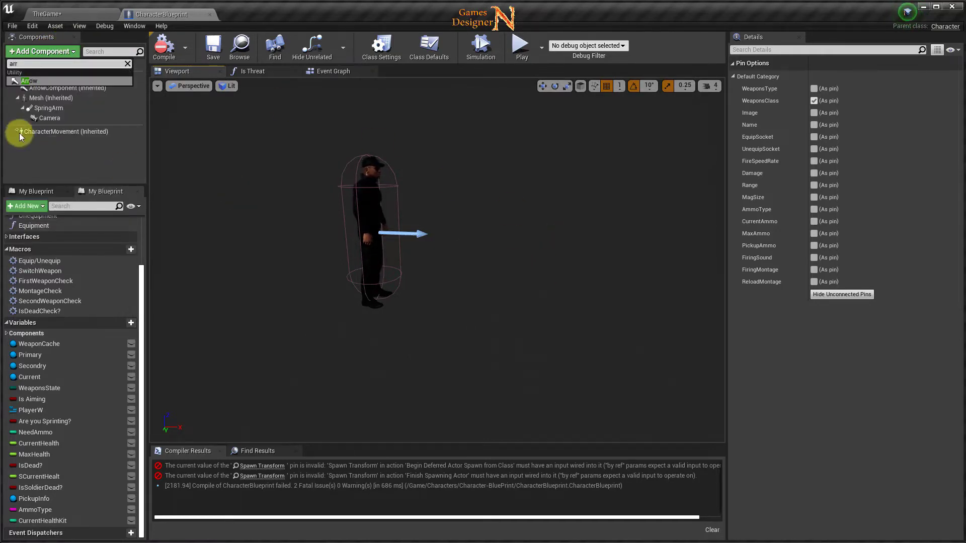
pyautogui.click(28, 81)
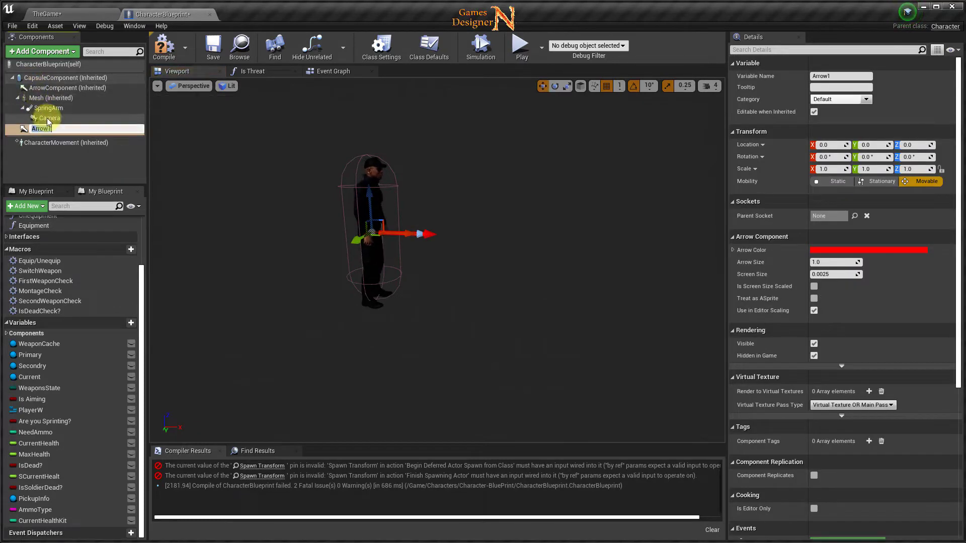
pyautogui.write('D')
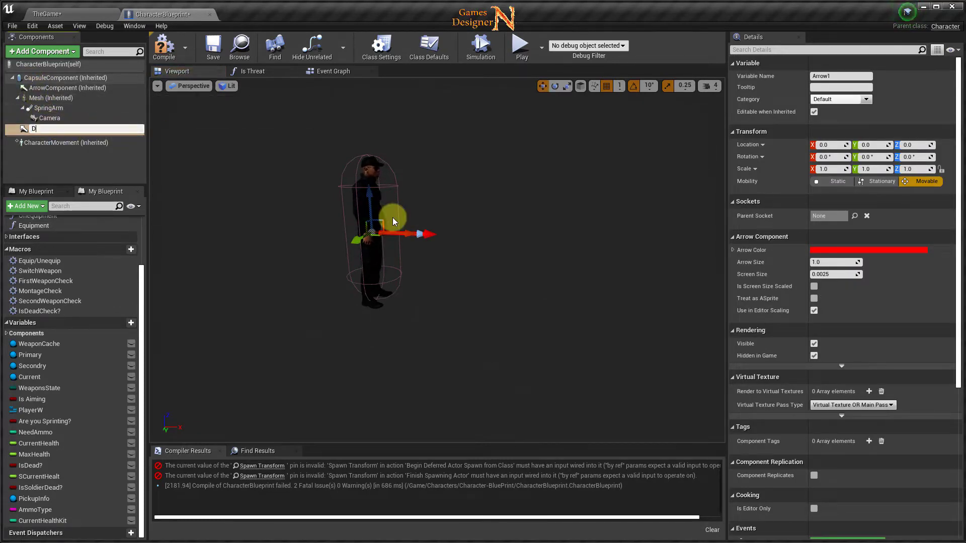
pyautogui.write('rop')
pyautogui.press('Return')
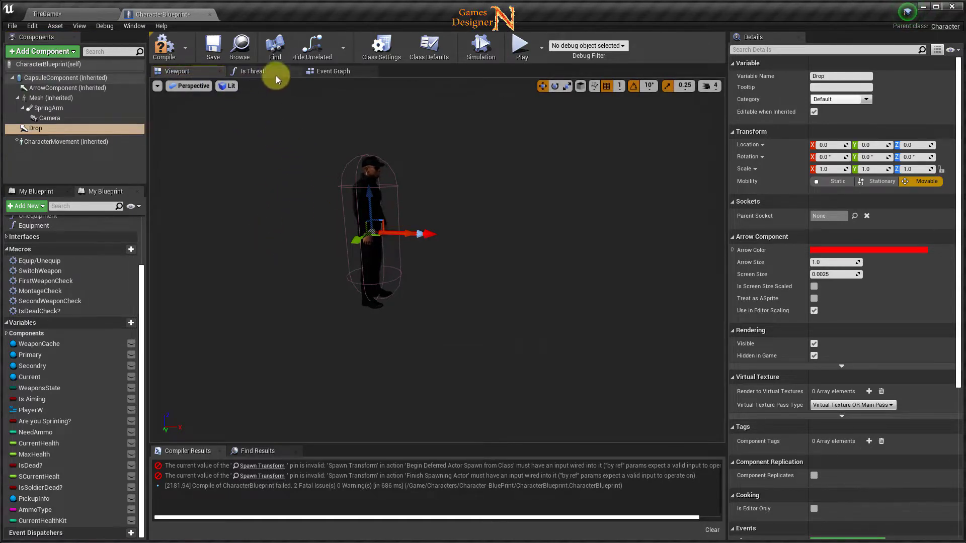
# - Compile and save CharacterBlueprint, then return to the Event Graph
pyautogui.click(164, 46)
pyautogui.click(214, 48)
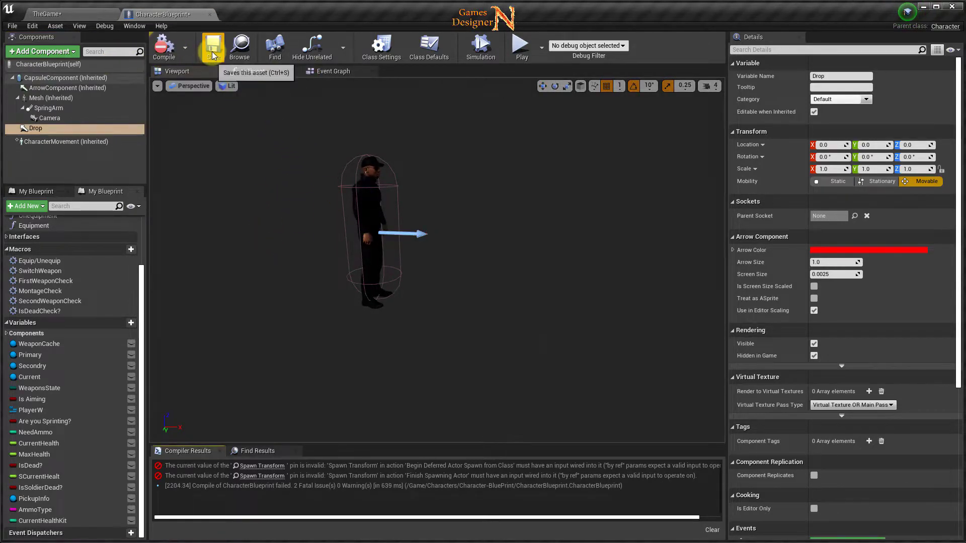
pyautogui.click(321, 72)
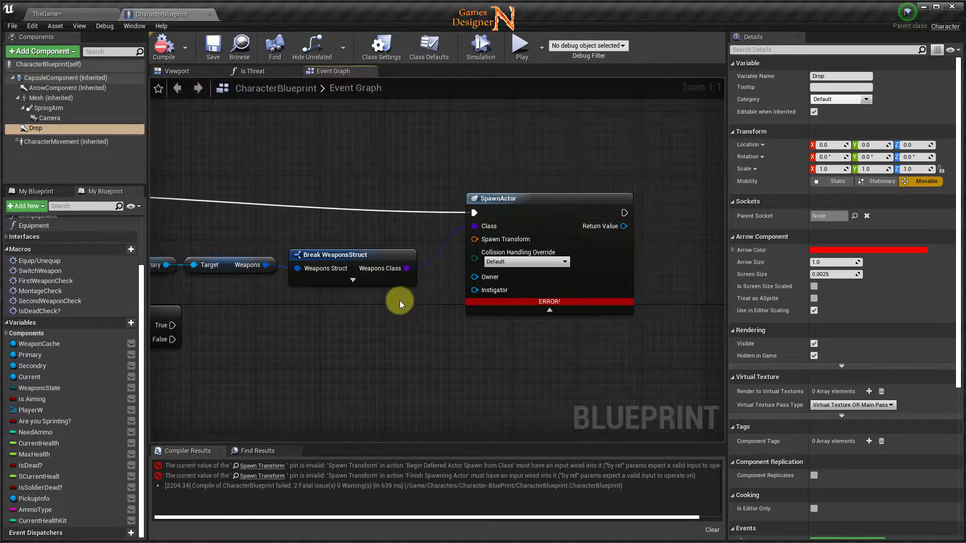
# - Place a Drop reference below Break WeaponsStruct and attach a GetWorldTransform node to it
pyautogui.moveTo(366, 307)
pyautogui.mouseDown(button='right')
pyautogui.moveTo(536, 261)
pyautogui.moveTo(422, 360)
pyautogui.mouseUp(button='right')
pyautogui.moveTo(35, 128)
pyautogui.mouseDown()
pyautogui.moveTo(493, 263)
pyautogui.moveTo(460, 260)
pyautogui.mouseUp()
pyautogui.moveTo(607, 308); pyautogui.dragTo(425, 330, button='right')
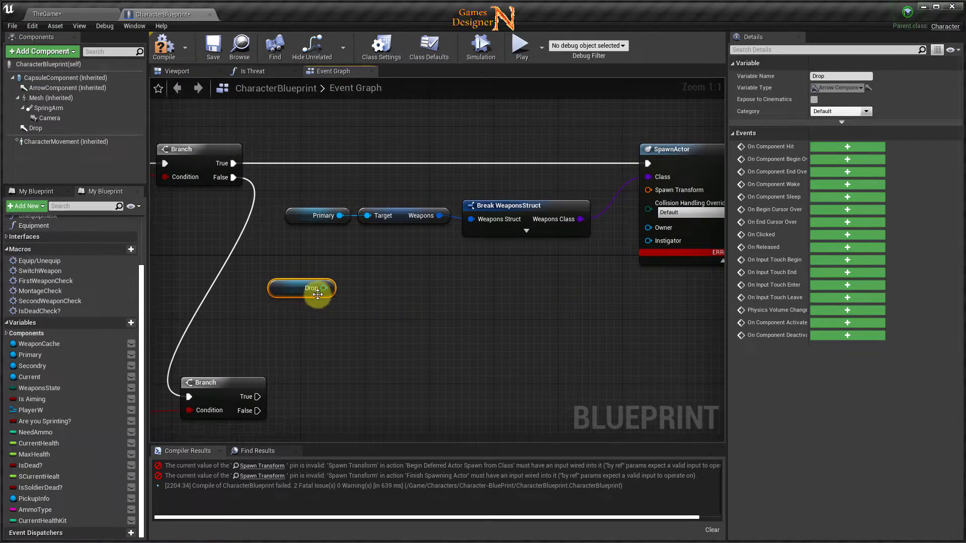
pyautogui.moveTo(323, 288); pyautogui.dragTo(352, 288)
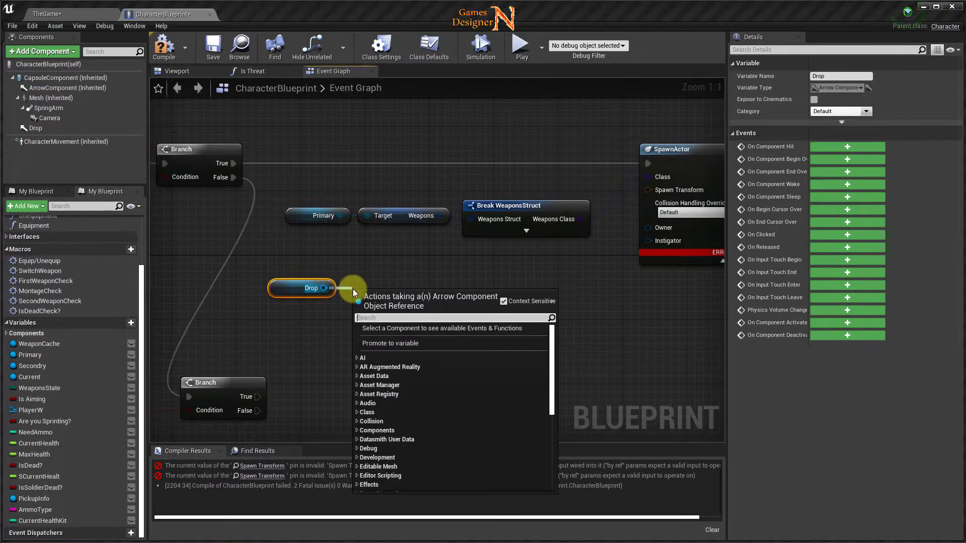
pyautogui.write('get world')
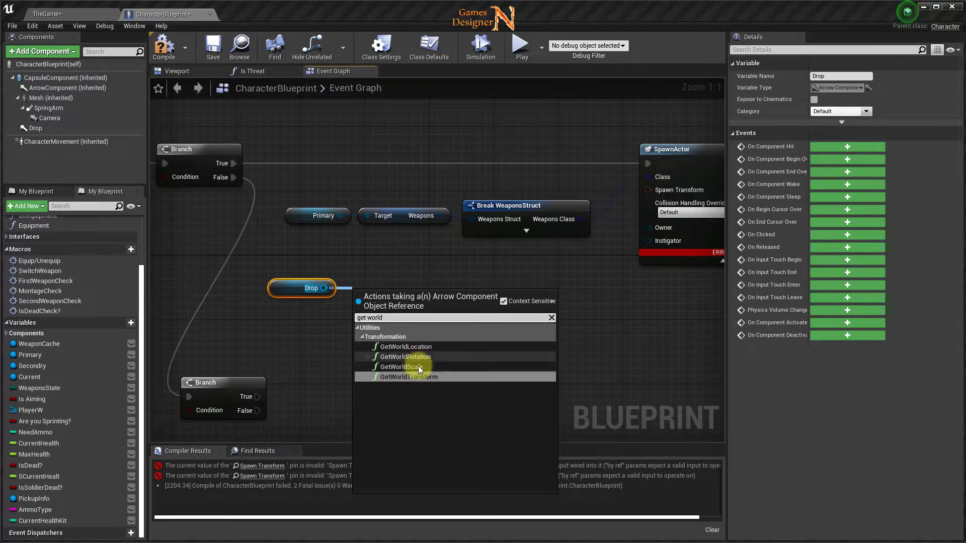
pyautogui.click(417, 378)
pyautogui.moveTo(382, 317); pyautogui.dragTo(375, 285)
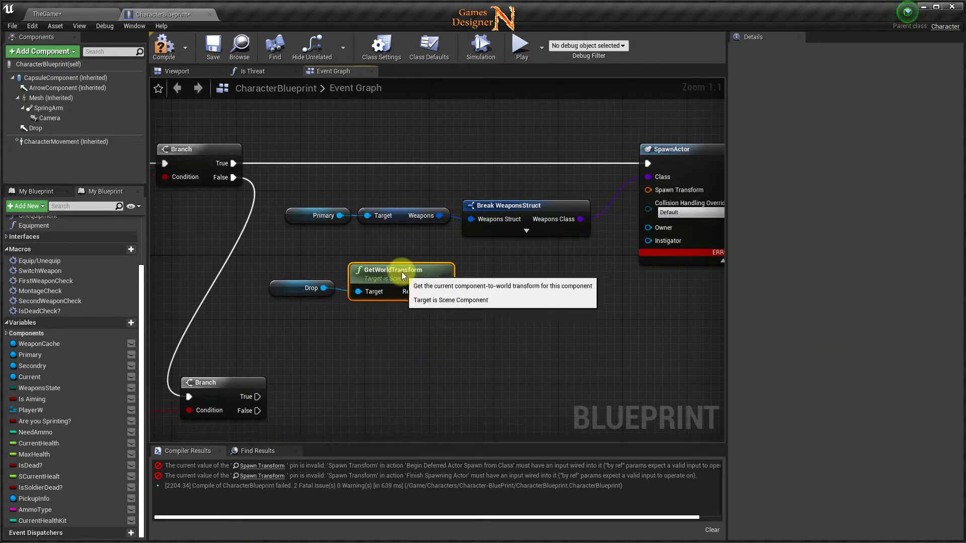
pyautogui.moveTo(408, 309); pyautogui.dragTo(349, 304, button='right')
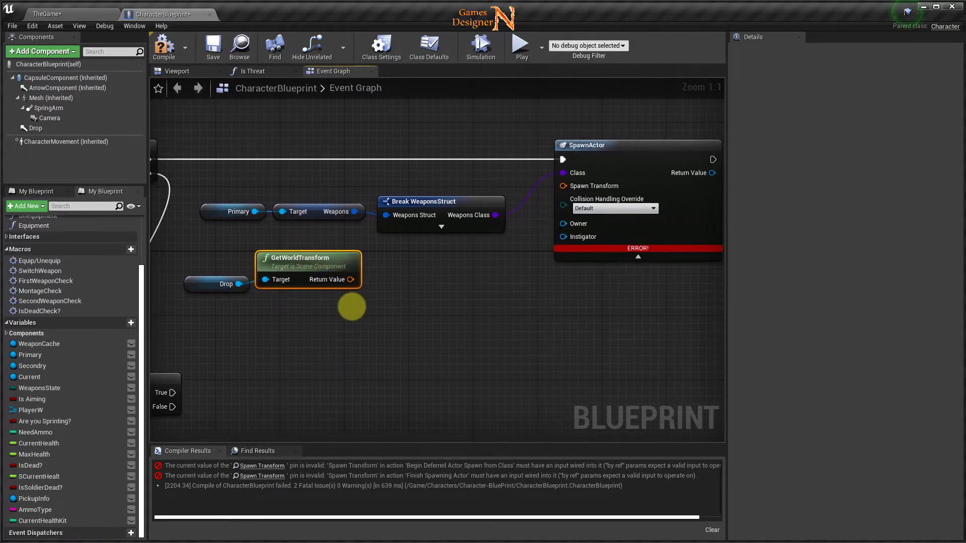
# - Split GetWorldTransform's Return Value into Location, Rotation and Scale, and start a wire from Spawn Transform
pyautogui.rightClick(350, 280)
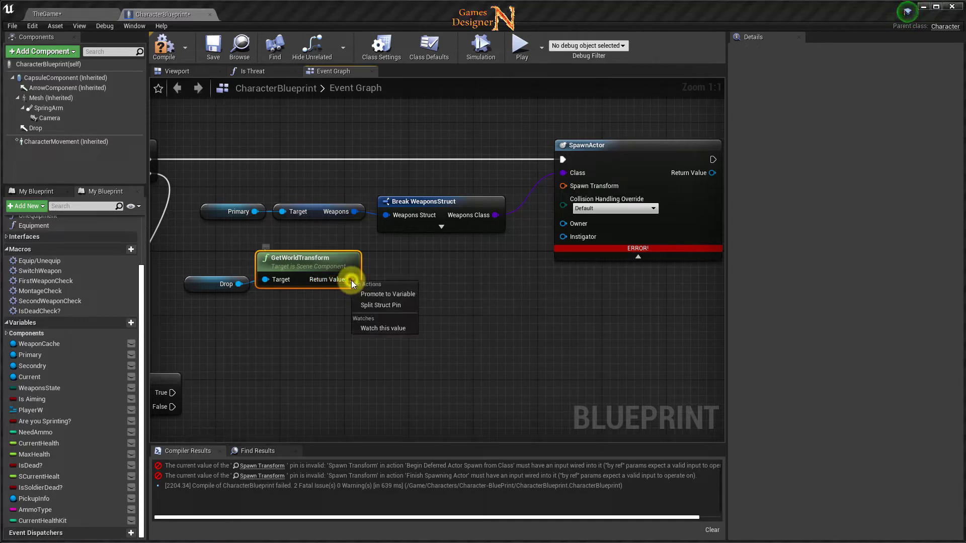
pyautogui.click(377, 305)
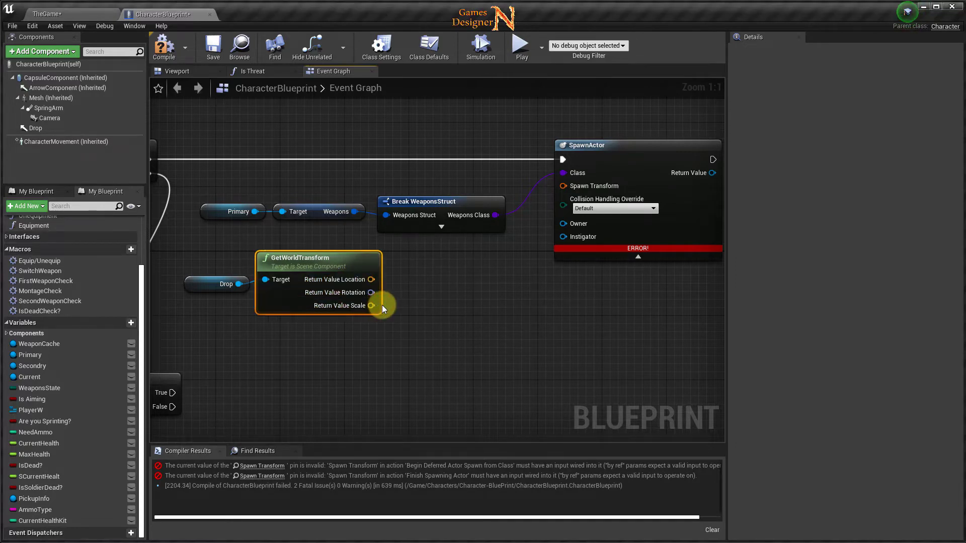
pyautogui.moveTo(347, 331); pyautogui.dragTo(295, 340, button='right')
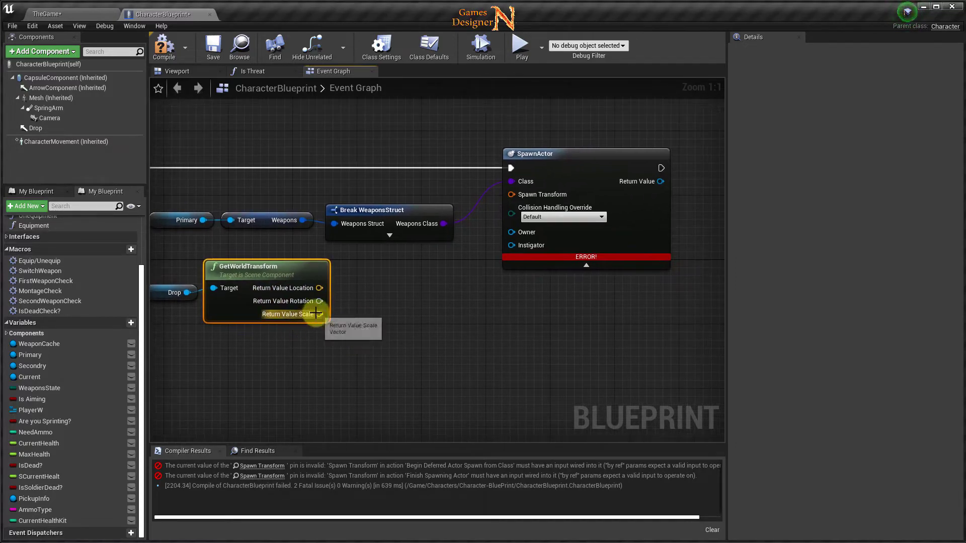
pyautogui.moveTo(367, 314); pyautogui.dragTo(298, 316, button='right')
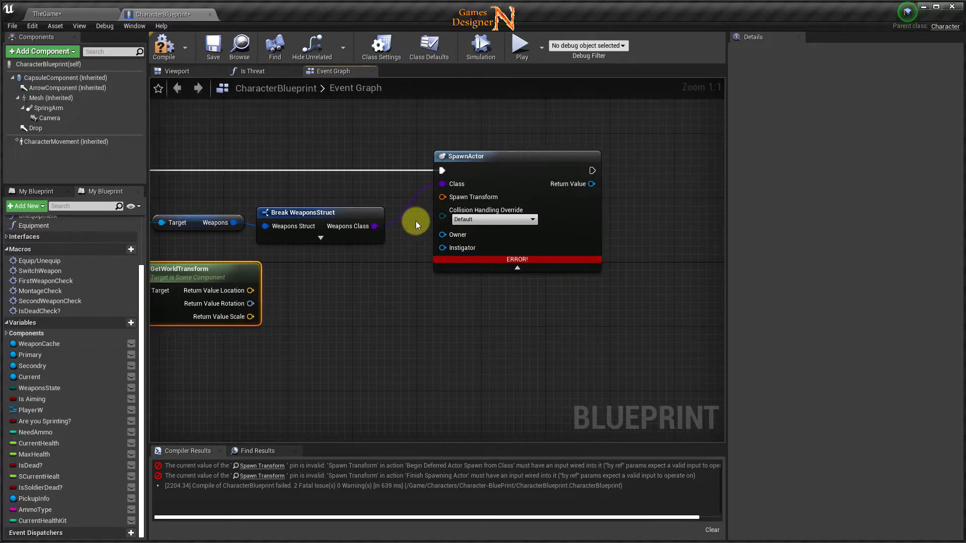
pyautogui.moveTo(441, 197); pyautogui.dragTo(421, 234)
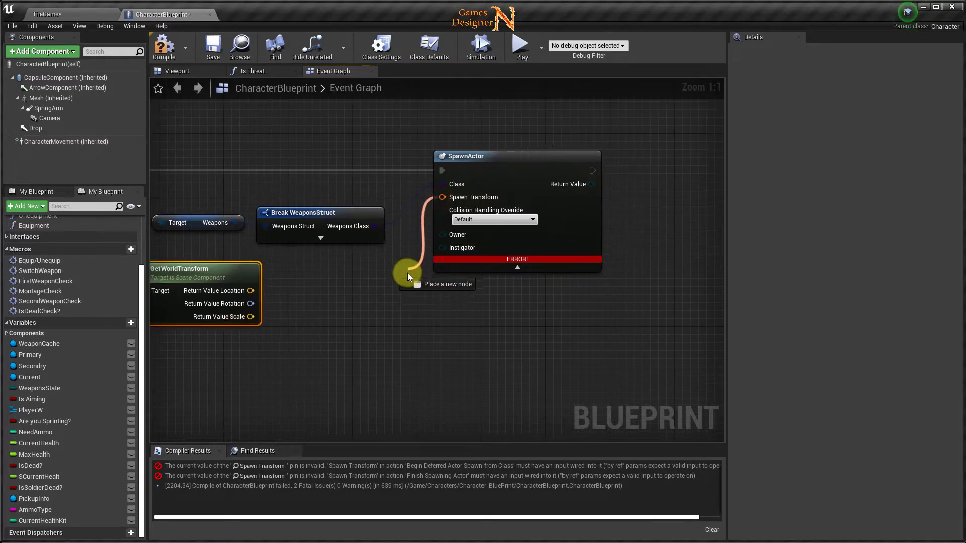
pyautogui.moveTo(406, 272); pyautogui.dragTo(406, 276)
# - Add a Make Transform node feeding SpawnActor's Spawn Transform
pyautogui.write('make')
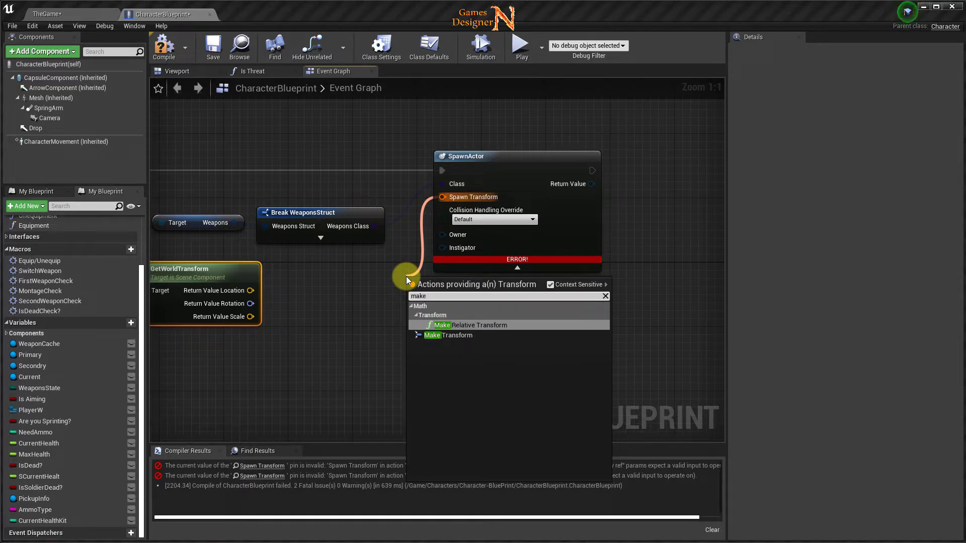
pyautogui.click(444, 334)
pyautogui.moveTo(435, 286); pyautogui.dragTo(411, 285)
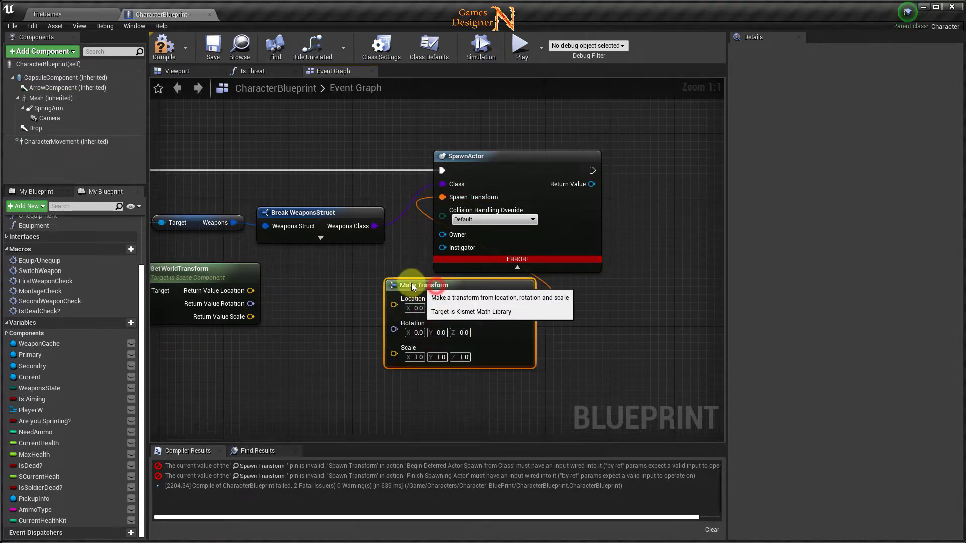
pyautogui.moveTo(318, 352); pyautogui.dragTo(463, 360, button='right')
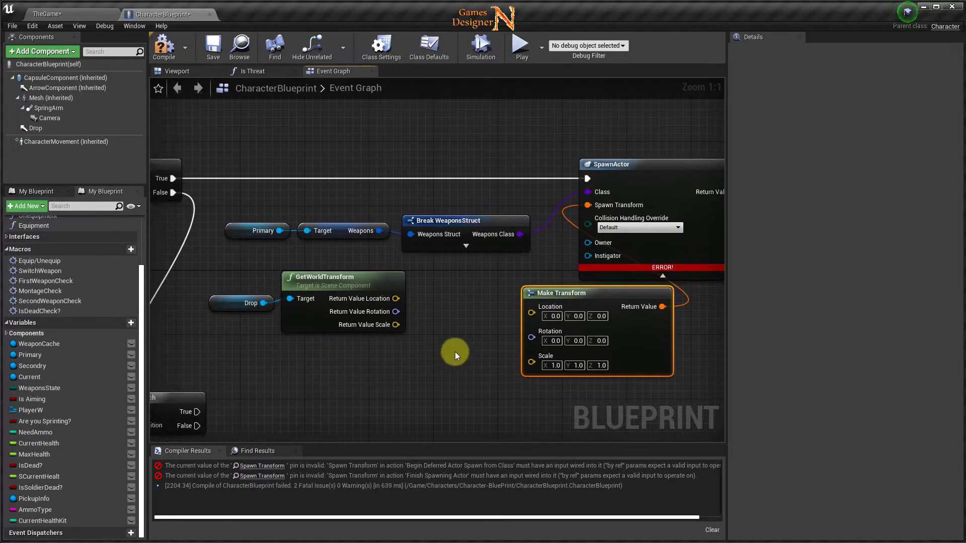
# - Route Drop's world location through a vector + vector node into Make Transform's Location
pyautogui.moveTo(395, 298); pyautogui.dragTo(418, 302)
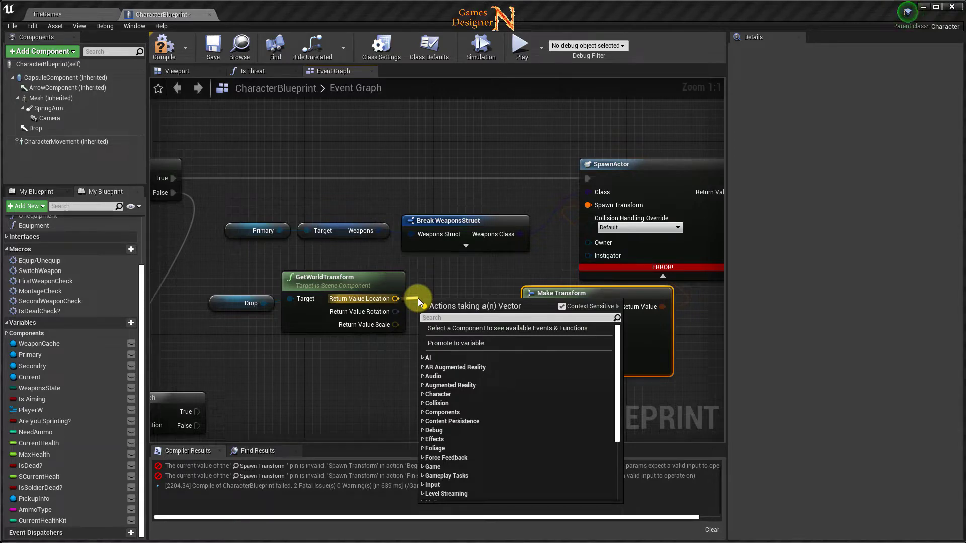
pyautogui.write('+')
pyautogui.click(475, 367)
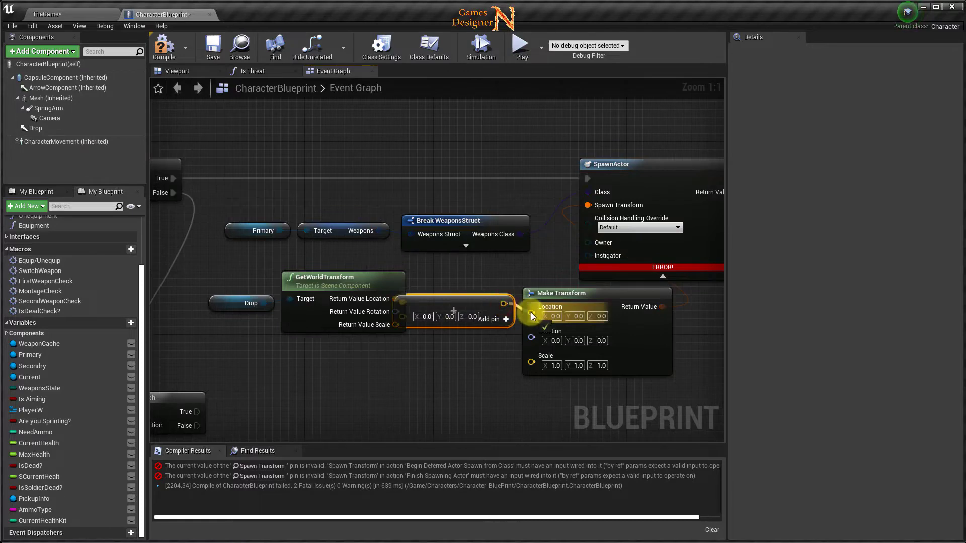
pyautogui.moveTo(503, 303); pyautogui.dragTo(532, 307)
pyautogui.moveTo(451, 378); pyautogui.dragTo(474, 362, button='right')
pyautogui.moveTo(263, 287); pyautogui.dragTo(371, 320)
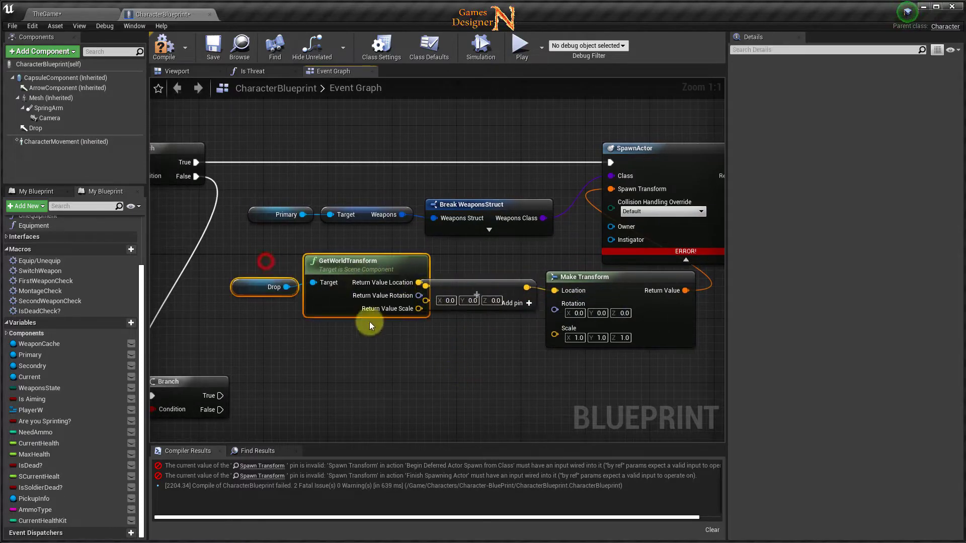
pyautogui.moveTo(324, 266); pyautogui.dragTo(275, 267)
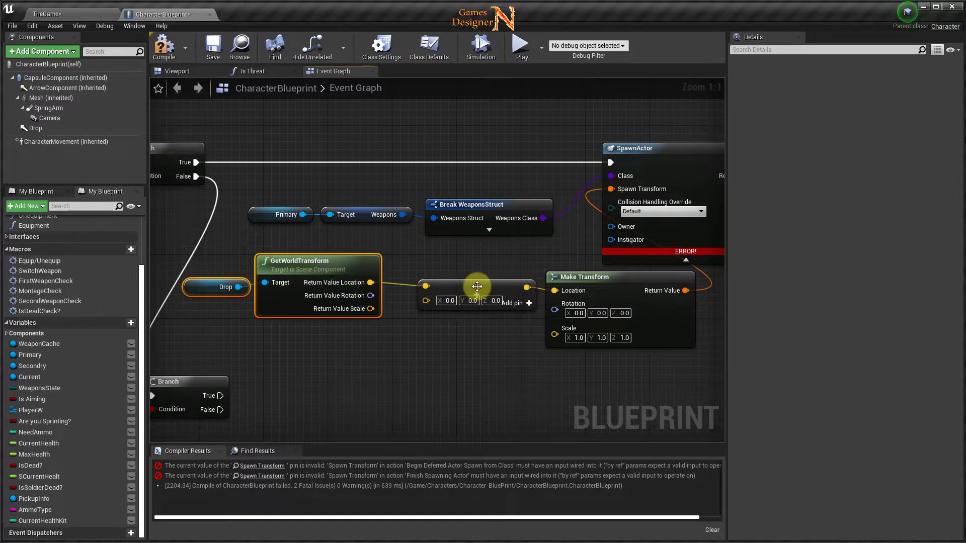
# - Wire the world Rotation into Make Transform's Rotation and select the drop-location nodes
pyautogui.click(475, 282)
pyautogui.moveTo(479, 345); pyautogui.dragTo(443, 365, button='right')
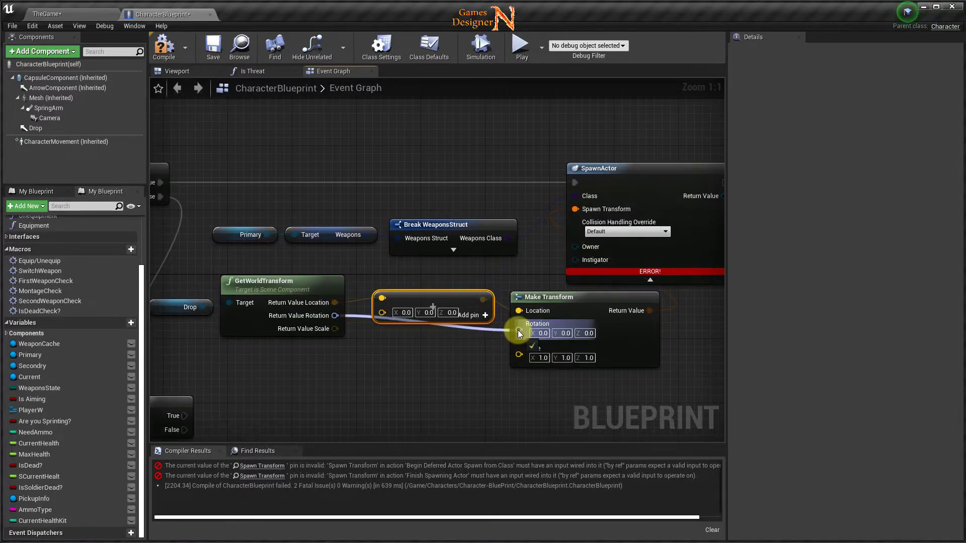
pyautogui.moveTo(335, 316); pyautogui.dragTo(518, 329)
pyautogui.moveTo(395, 366); pyautogui.dragTo(481, 356, button='right')
pyautogui.moveTo(292, 276); pyautogui.dragTo(649, 354)
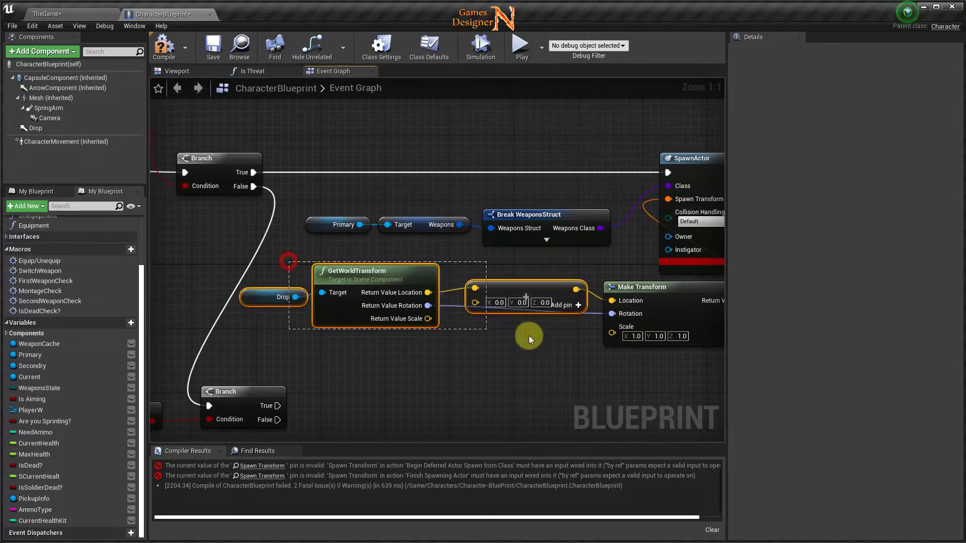
# - Straighten the wires between the selected drop-location nodes
pyautogui.rightClick(649, 355)
pyautogui.moveTo(669, 445)
pyautogui.click(763, 516)
pyautogui.moveTo(541, 264); pyautogui.dragTo(313, 188, button='right')
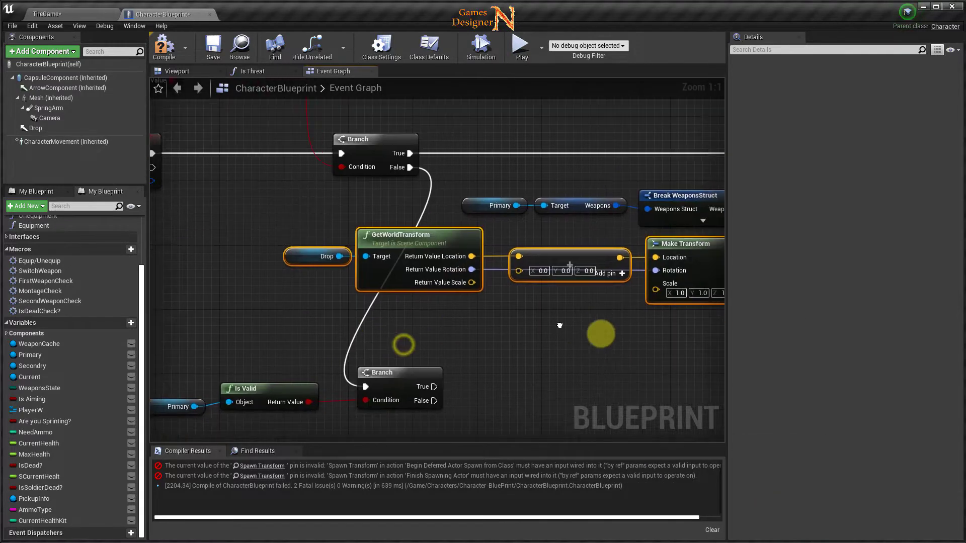
# - Add a Get Forward Vector node driven by the Drop component
pyautogui.moveTo(301, 177); pyautogui.dragTo(347, 240)
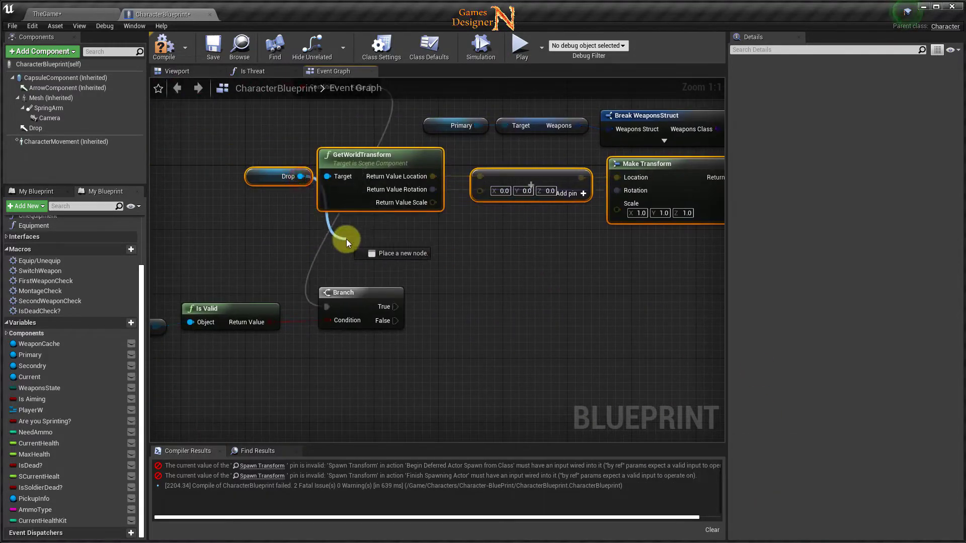
pyautogui.write('ge')
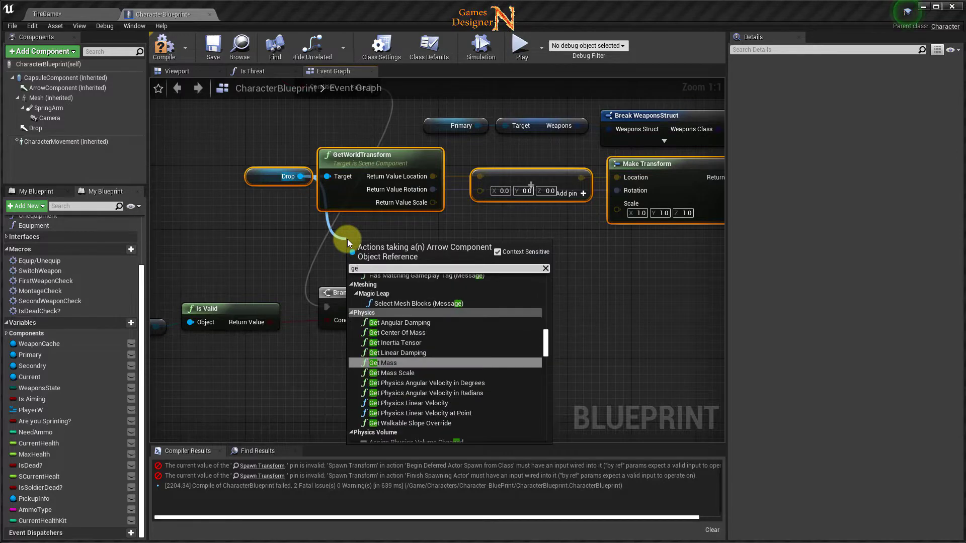
pyautogui.write('t forwa')
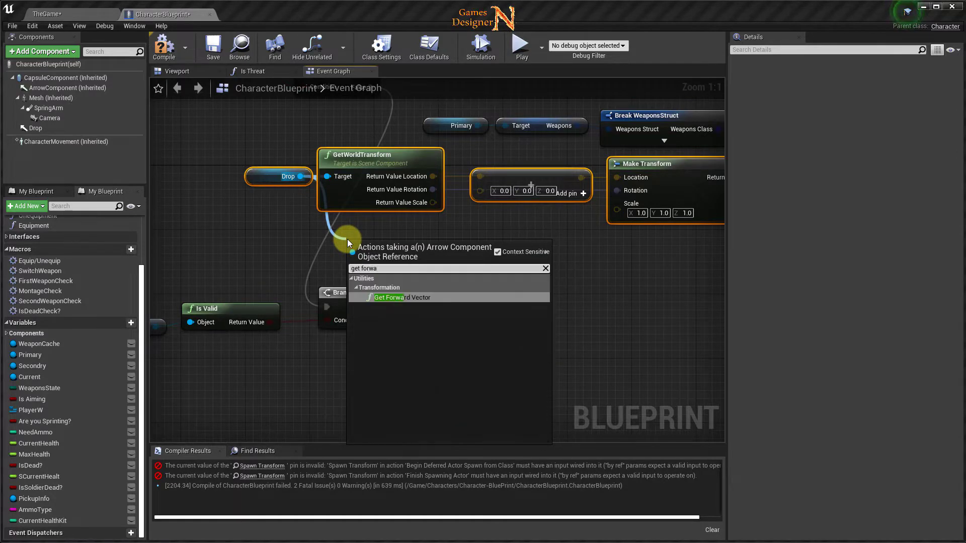
pyautogui.write('rd')
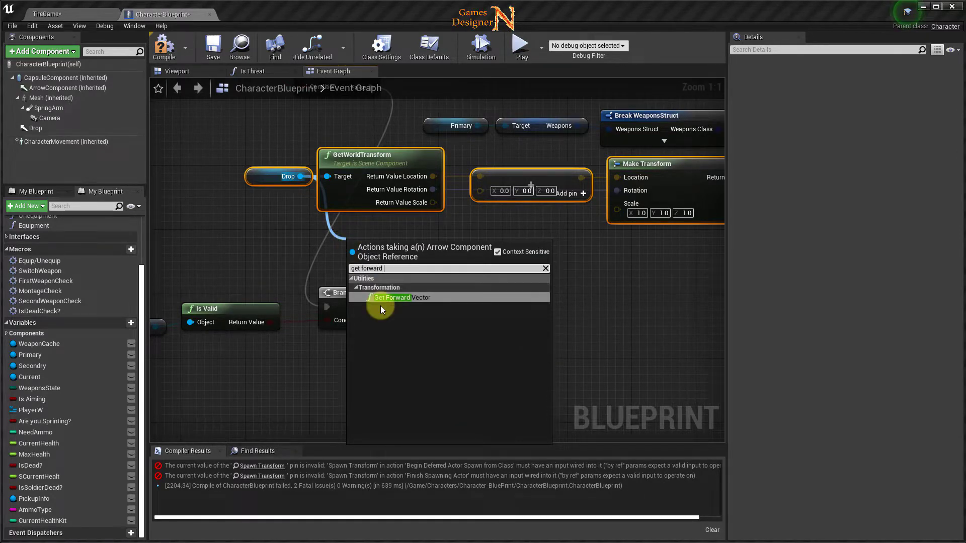
pyautogui.click(415, 297)
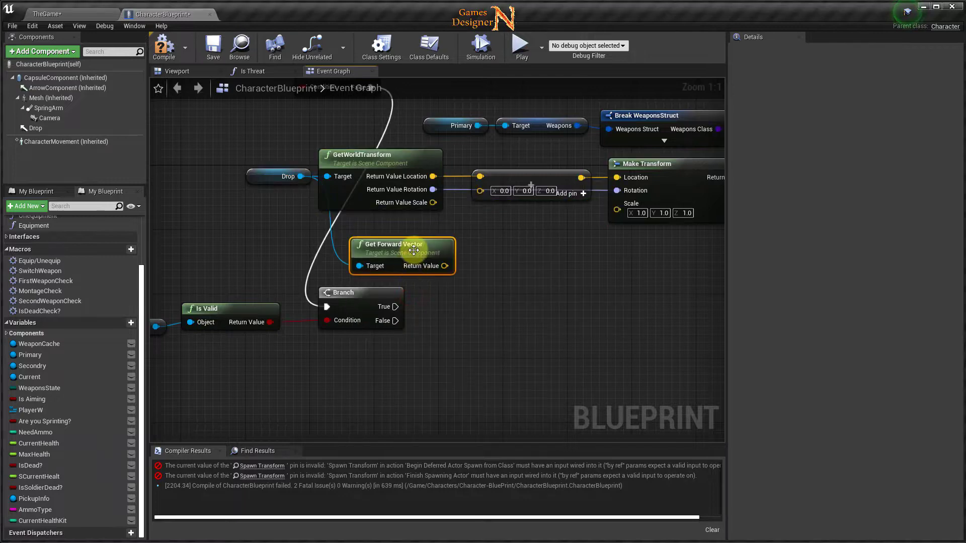
pyautogui.moveTo(410, 248)
pyautogui.mouseDown()
pyautogui.moveTo(394, 239)
pyautogui.moveTo(449, 249)
pyautogui.mouseUp()
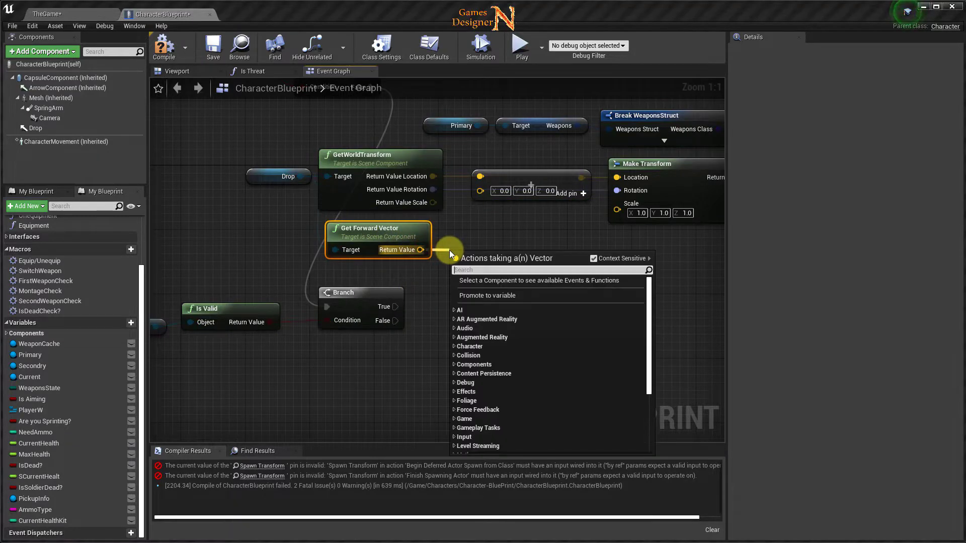
# - Scale the forward vector by 130.0 with a vector * float node and feed it into the add node
pyautogui.write('*')
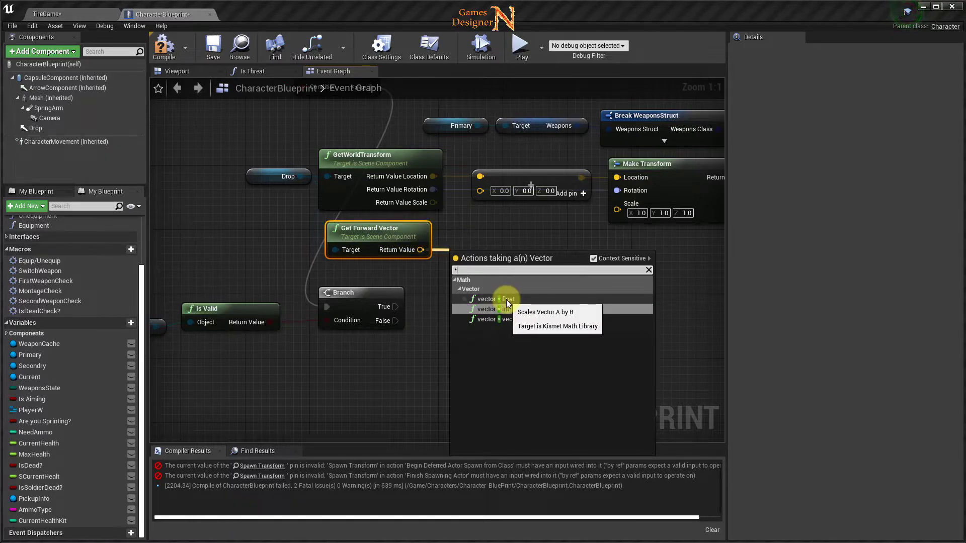
pyautogui.click(506, 300)
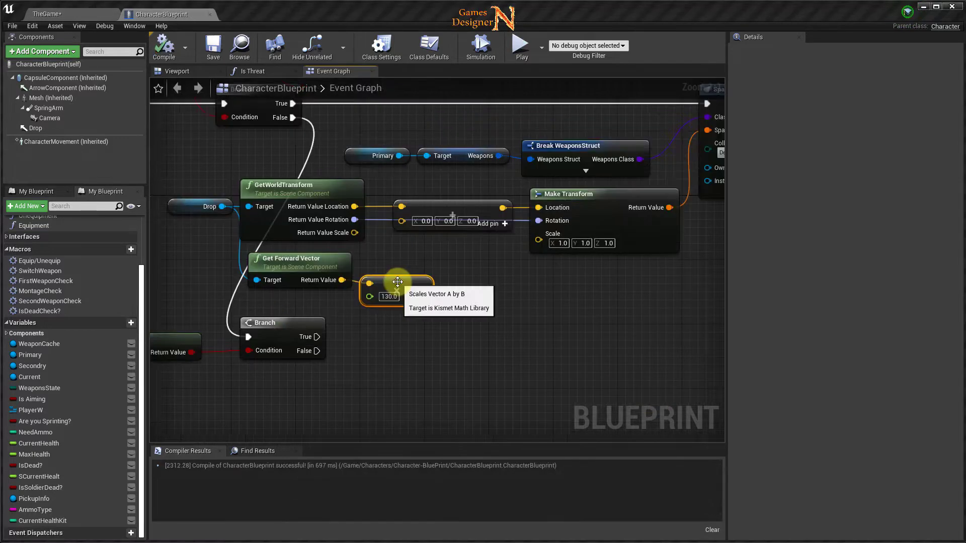
pyautogui.moveTo(416, 284); pyautogui.dragTo(415, 269)
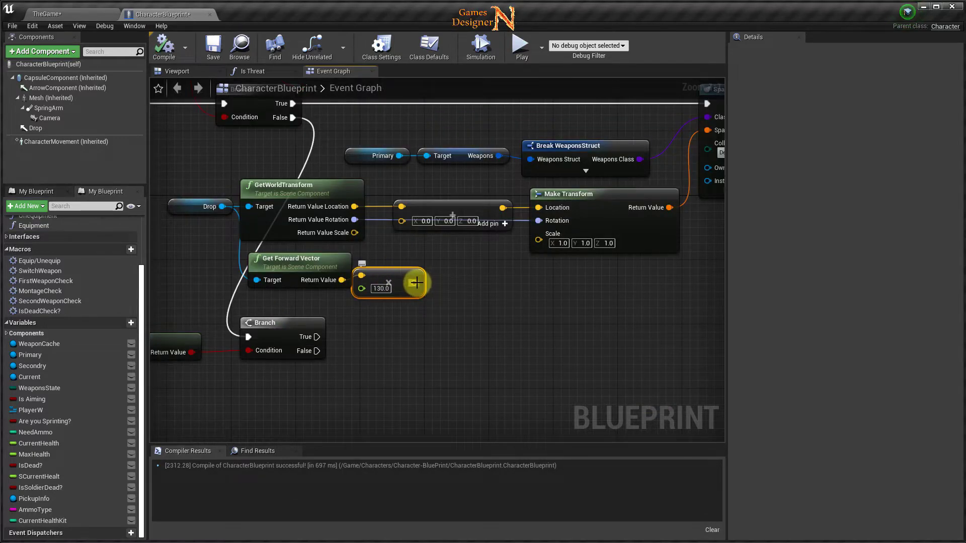
pyautogui.moveTo(395, 226); pyautogui.dragTo(397, 222)
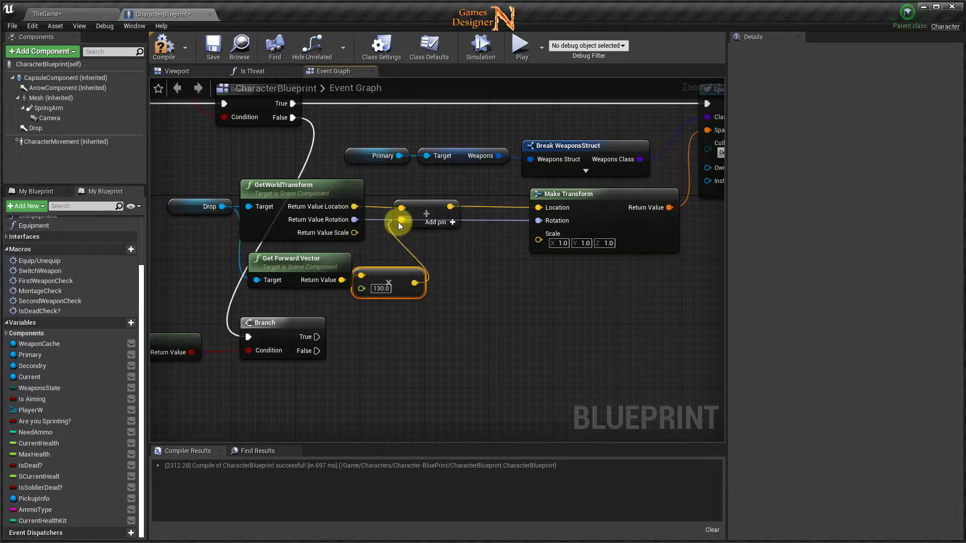
pyautogui.moveTo(385, 333); pyautogui.dragTo(448, 336, button='right')
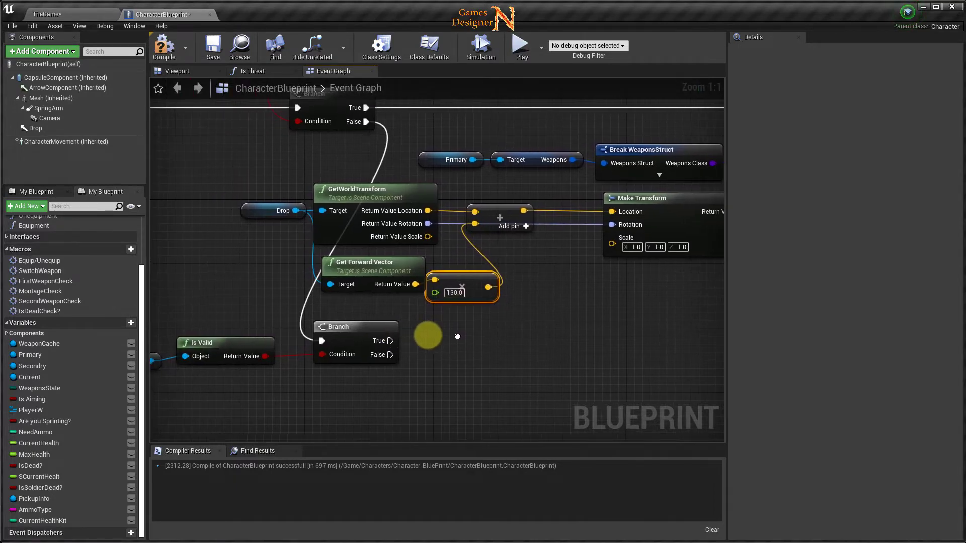
pyautogui.moveTo(527, 373); pyautogui.dragTo(469, 376, button='right')
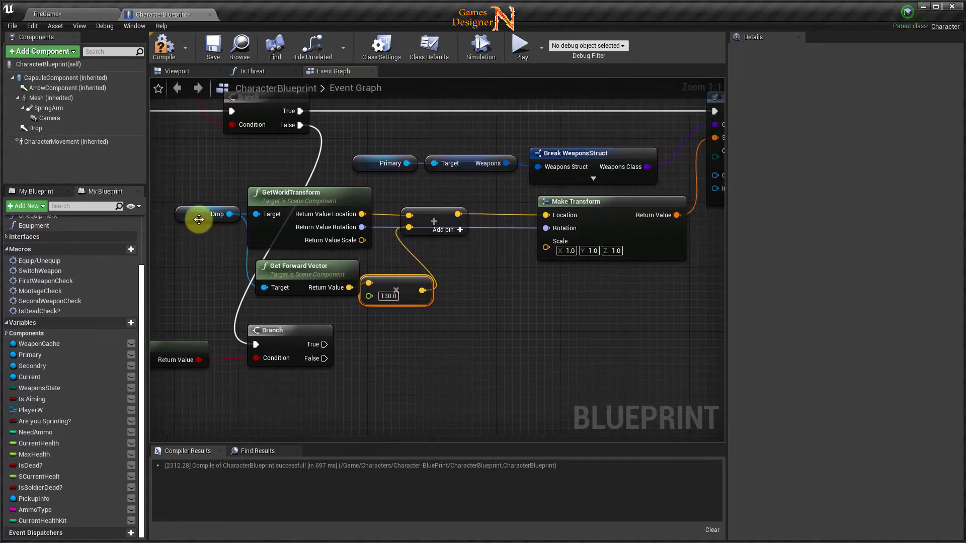
pyautogui.moveTo(197, 199); pyautogui.dragTo(603, 282)
pyautogui.moveTo(604, 281); pyautogui.dragTo(633, 297, button='right')
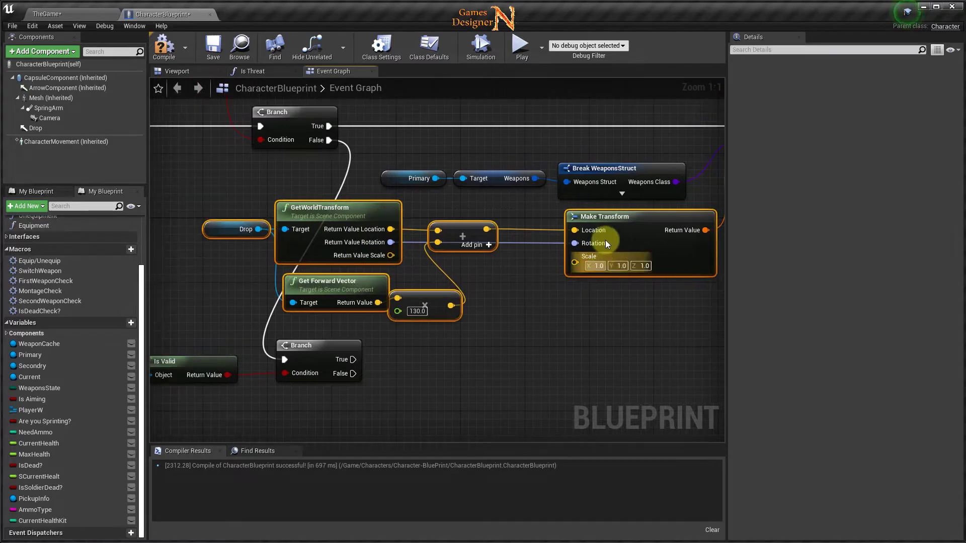
# - Collapse the selected drop-location nodes into a macro named DropLocation
pyautogui.rightClick(605, 217)
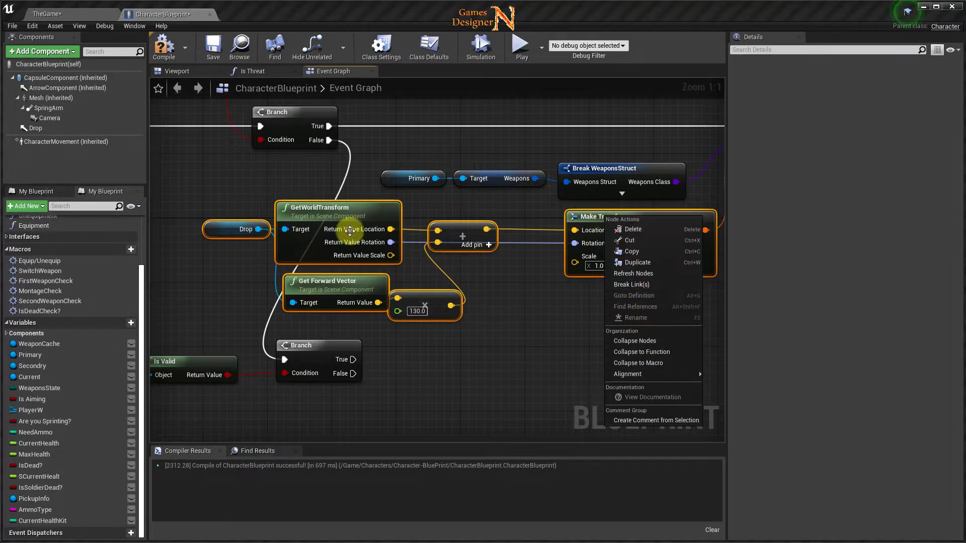
pyautogui.click(637, 363)
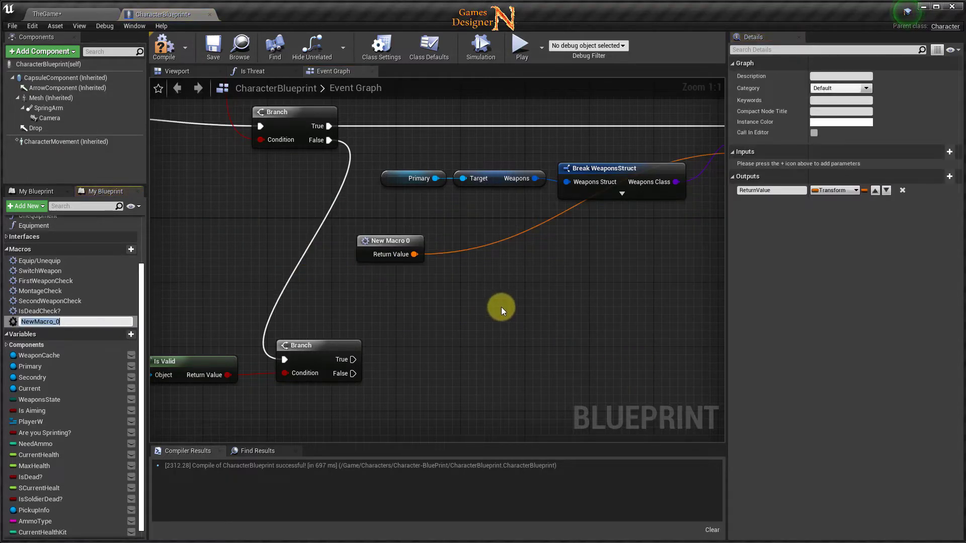
pyautogui.moveTo(501, 306); pyautogui.dragTo(605, 321, button='right')
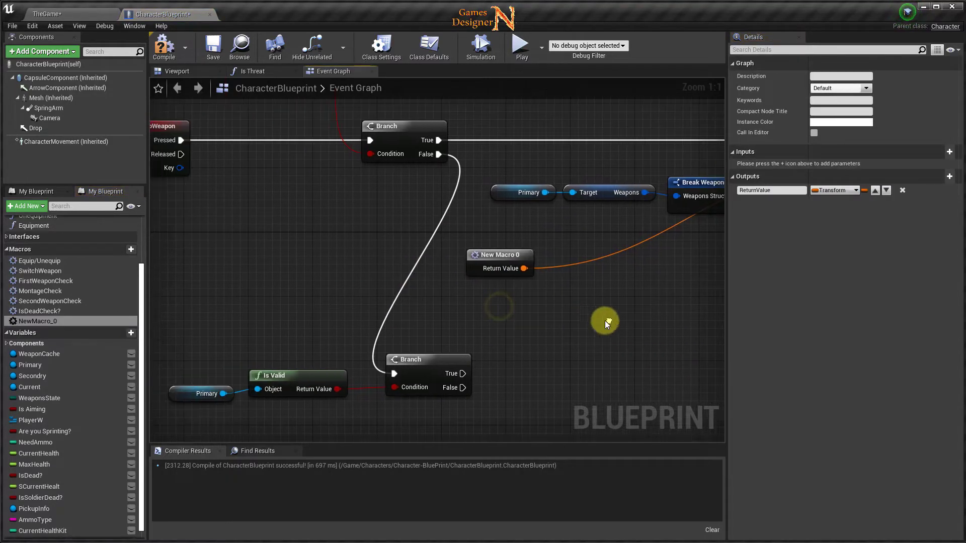
pyautogui.click(37, 321)
pyautogui.write('DropLocation')
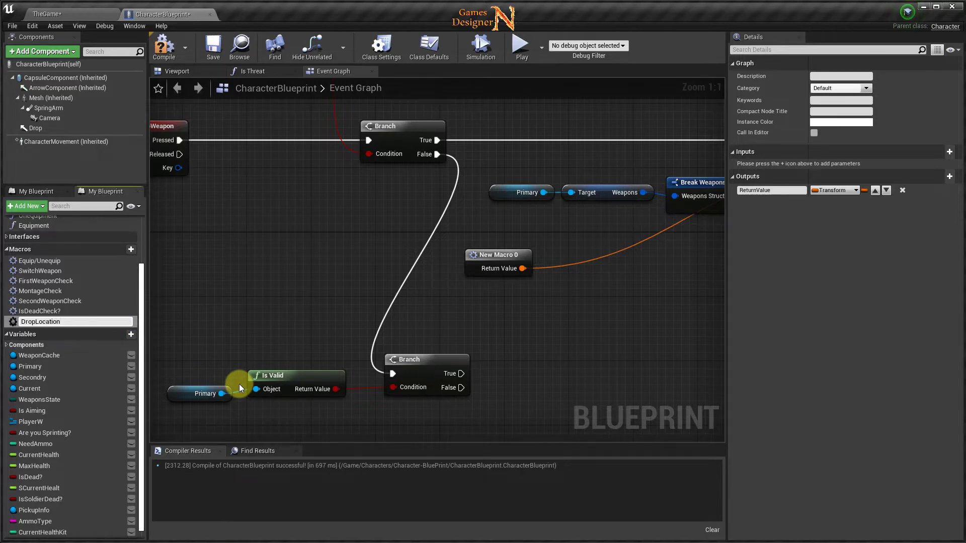
pyautogui.press('Return')
# - Move the Primary, Target and Break WeaponsStruct nodes up, with Drop Location beside SpawnActor
pyautogui.moveTo(583, 303); pyautogui.dragTo(324, 287, button='right')
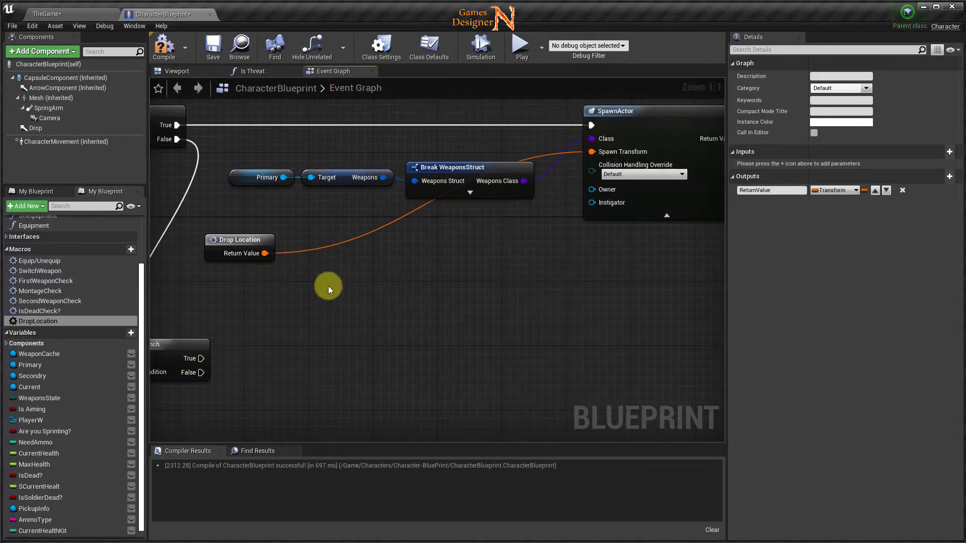
pyautogui.moveTo(283, 142)
pyautogui.mouseDown()
pyautogui.moveTo(430, 192)
pyautogui.moveTo(408, 147)
pyautogui.mouseUp()
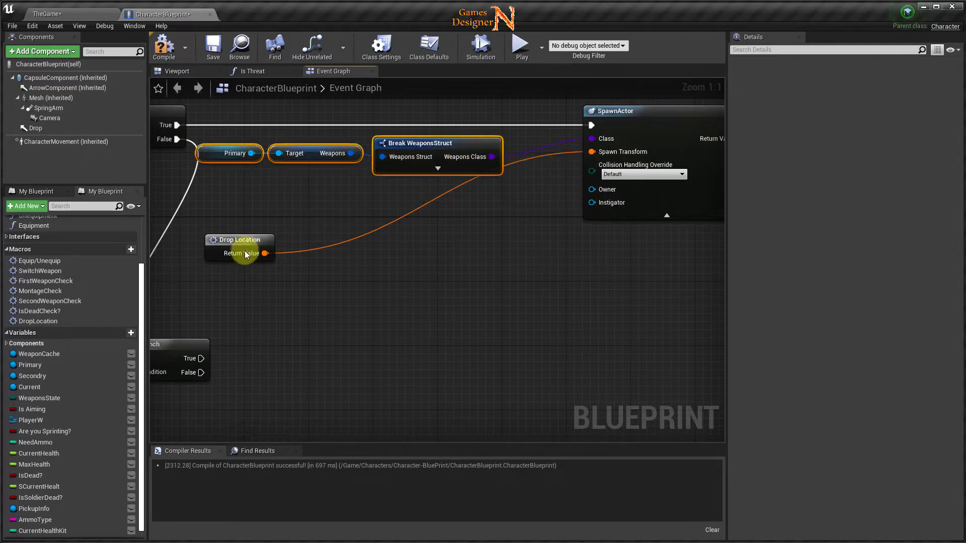
pyautogui.moveTo(260, 243)
pyautogui.mouseDown()
pyautogui.moveTo(412, 217)
pyautogui.moveTo(467, 195)
pyautogui.mouseUp()
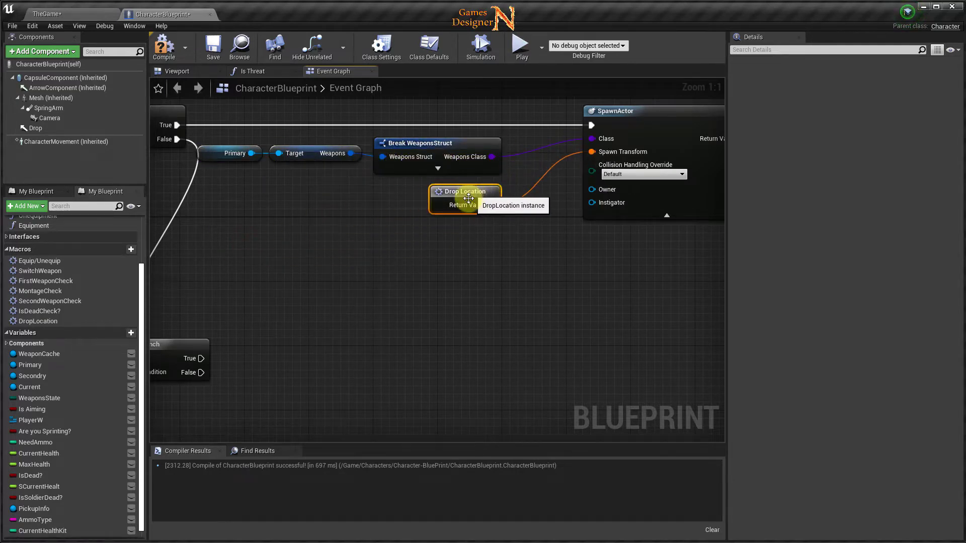
pyautogui.moveTo(469, 198)
pyautogui.mouseDown(button='right')
pyautogui.moveTo(573, 248)
pyautogui.moveTo(244, 322)
pyautogui.mouseUp(button='right')
pyautogui.moveTo(558, 214); pyautogui.dragTo(466, 295, button='right')
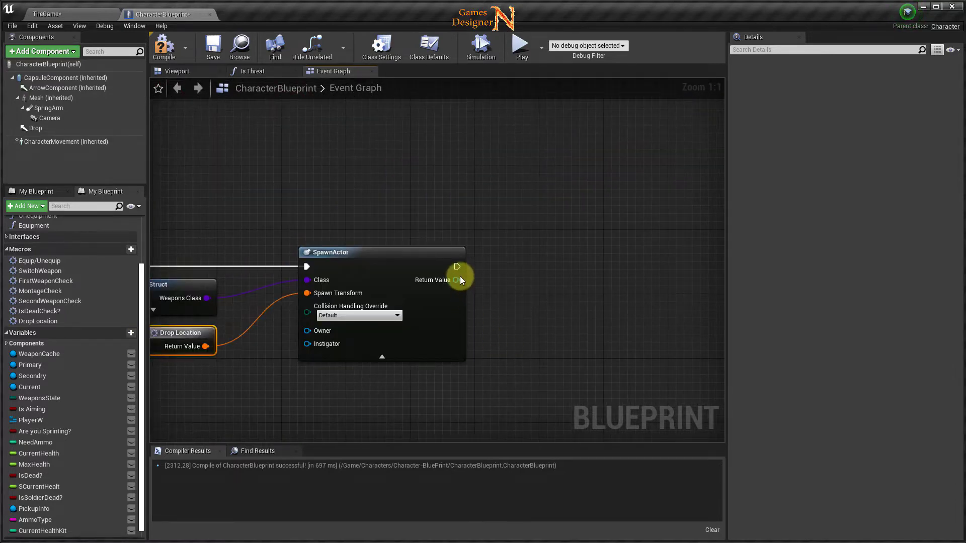
# - Add Set Simulate Physics (SkeletalMesh) from SpawnActor's Return Value and lay out its nodes
pyautogui.moveTo(460, 277); pyautogui.dragTo(504, 285)
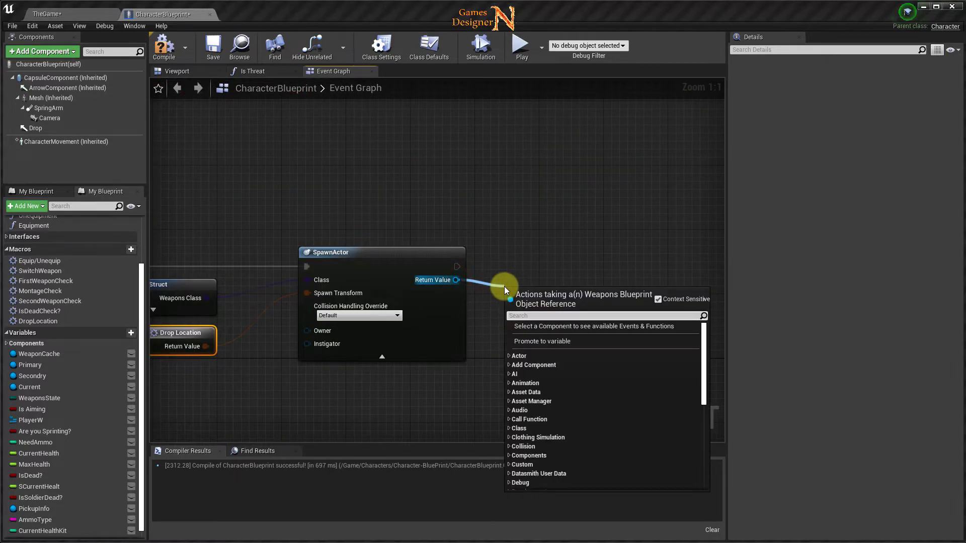
pyautogui.write('set')
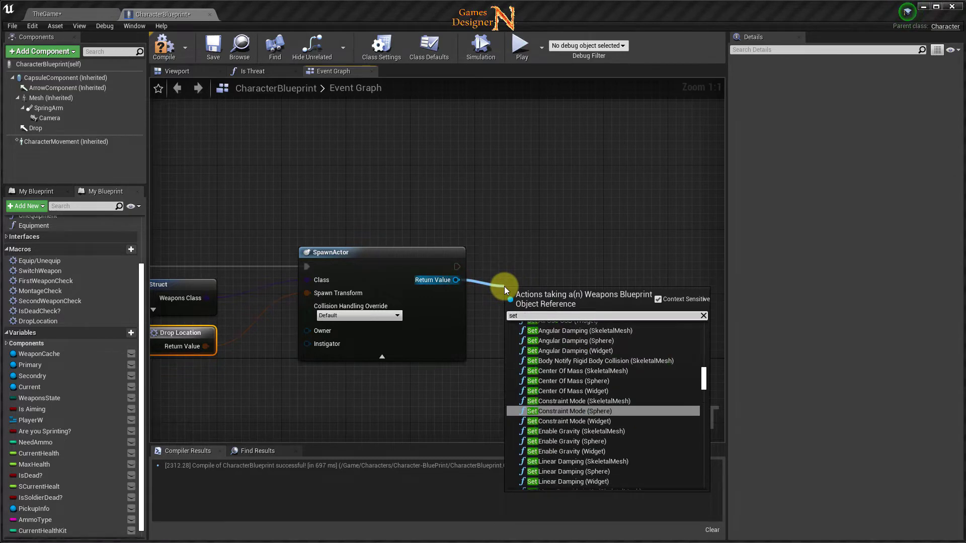
pyautogui.write(' su')
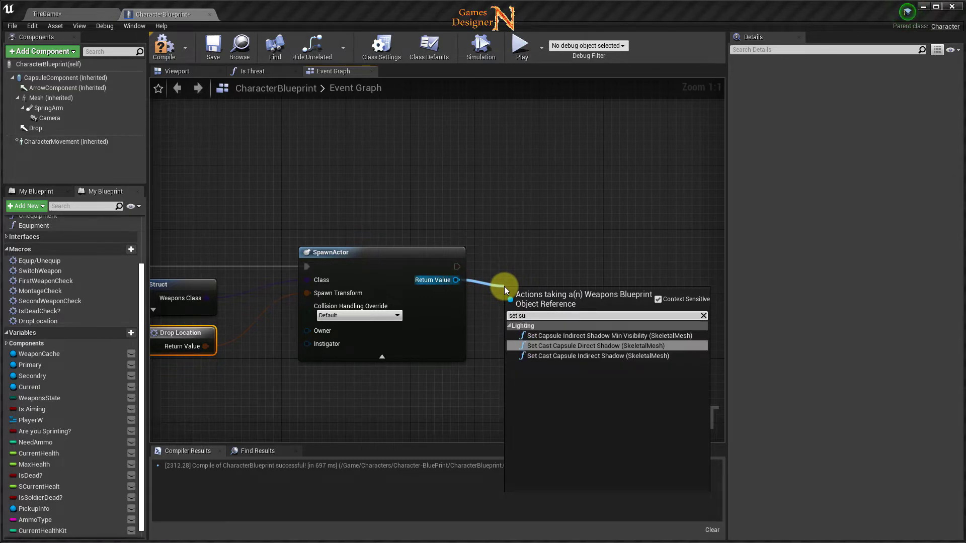
pyautogui.press('BackSpace')
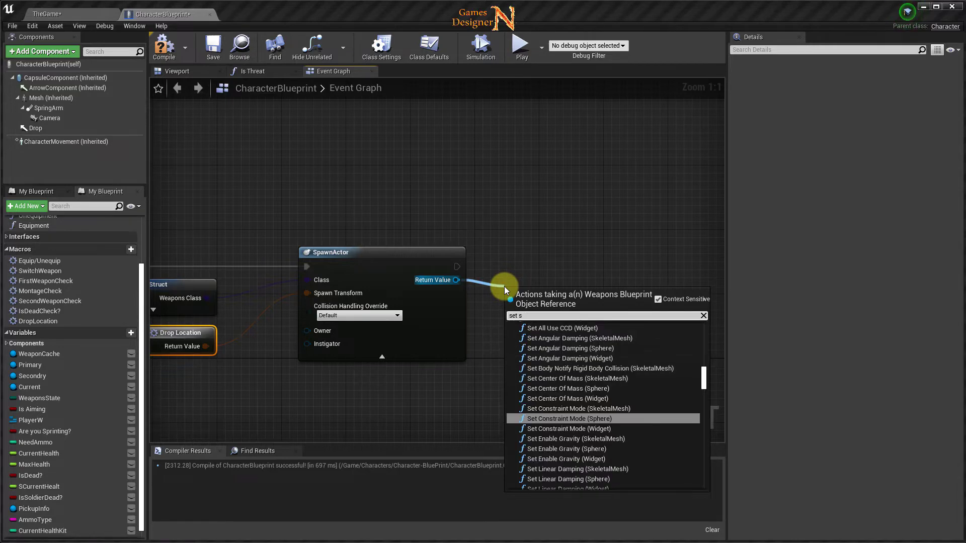
pyautogui.write('imu')
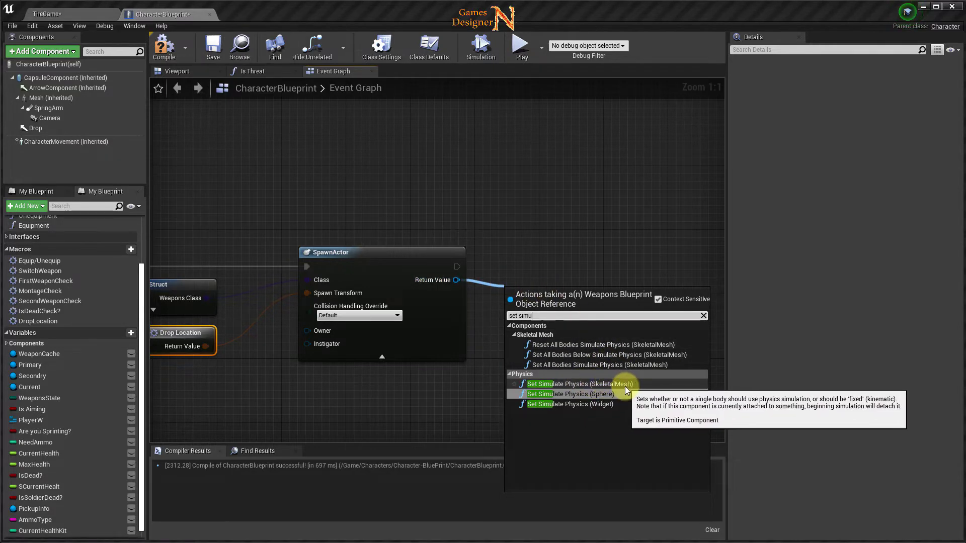
pyautogui.click(612, 385)
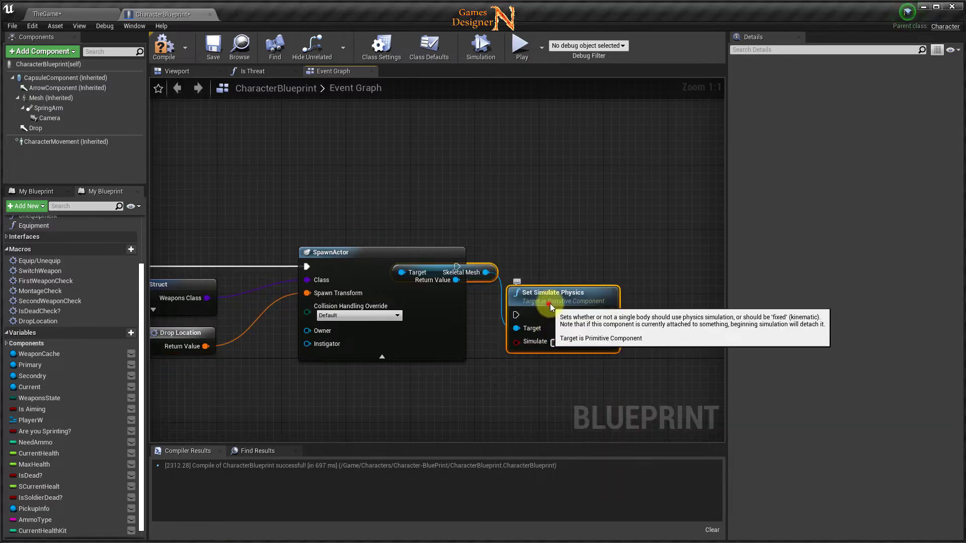
pyautogui.moveTo(551, 304); pyautogui.dragTo(594, 286)
pyautogui.moveTo(493, 255); pyautogui.dragTo(517, 296)
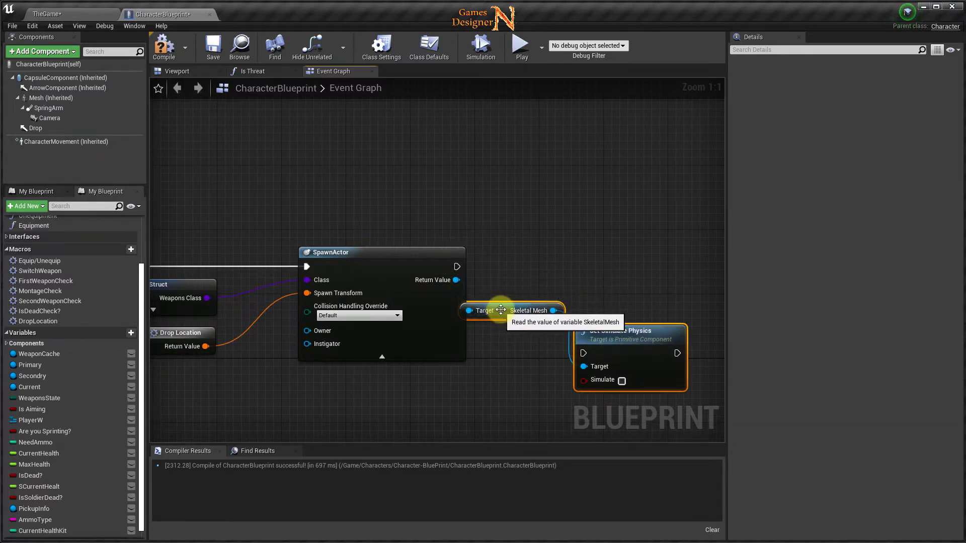
pyautogui.moveTo(604, 318); pyautogui.dragTo(596, 237)
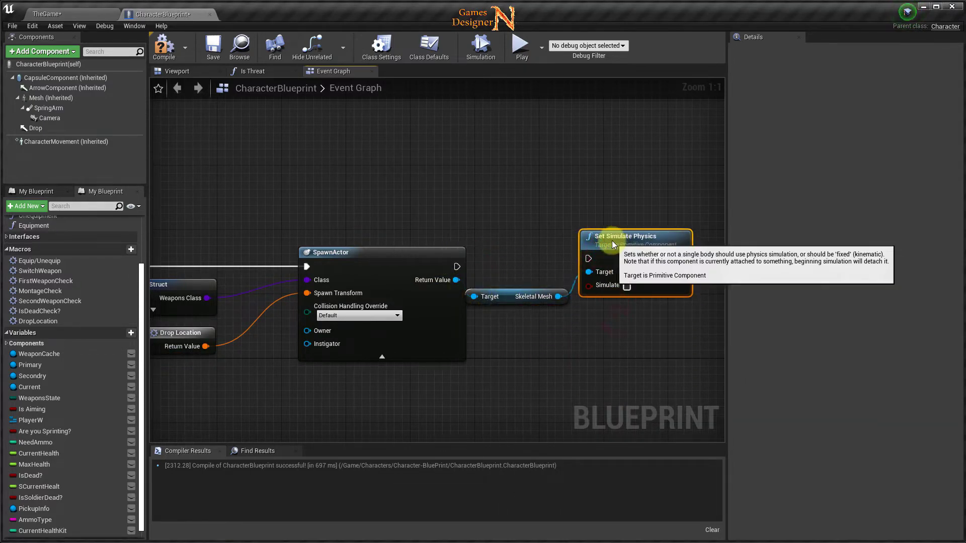
# - Connect SpawnActor's execution output to Set Simulate Physics and tick Simulate
pyautogui.moveTo(463, 267)
pyautogui.mouseDown()
pyautogui.moveTo(556, 270)
pyautogui.moveTo(613, 246)
pyautogui.mouseUp()
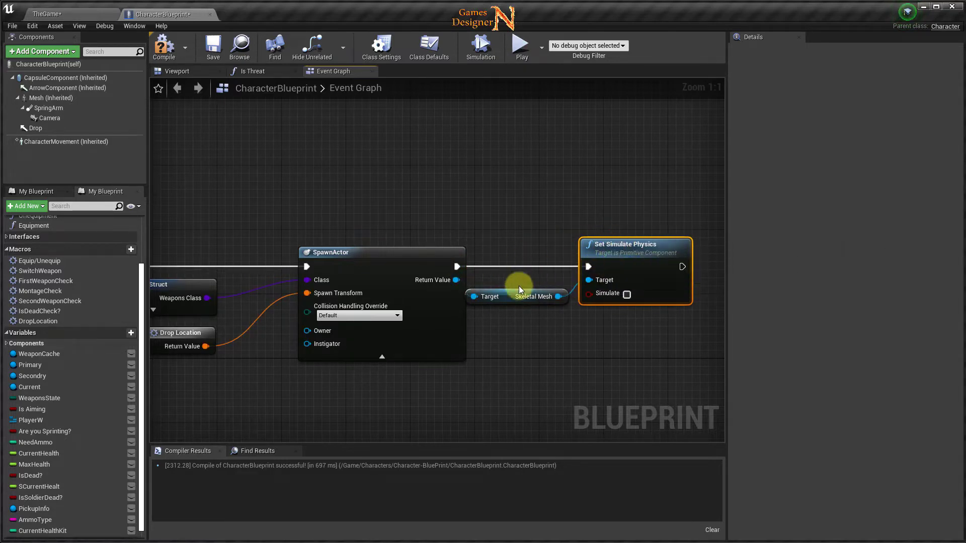
pyautogui.moveTo(518, 290); pyautogui.dragTo(521, 288)
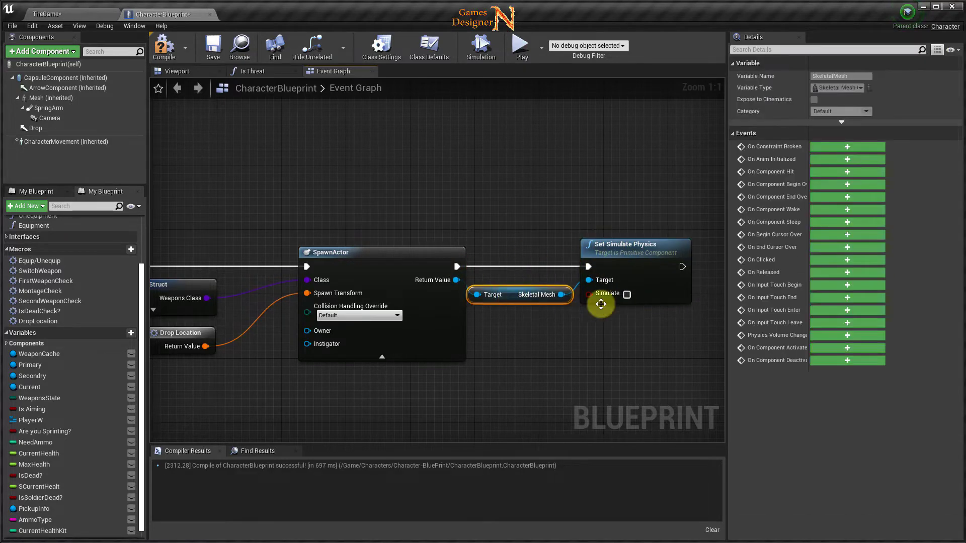
pyautogui.click(627, 295)
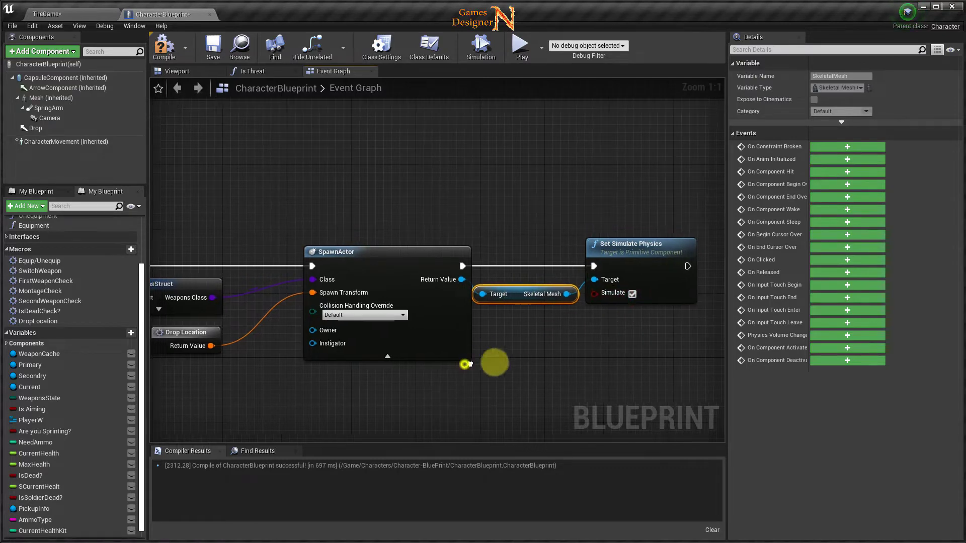
pyautogui.moveTo(465, 364); pyautogui.dragTo(724, 319, button='right')
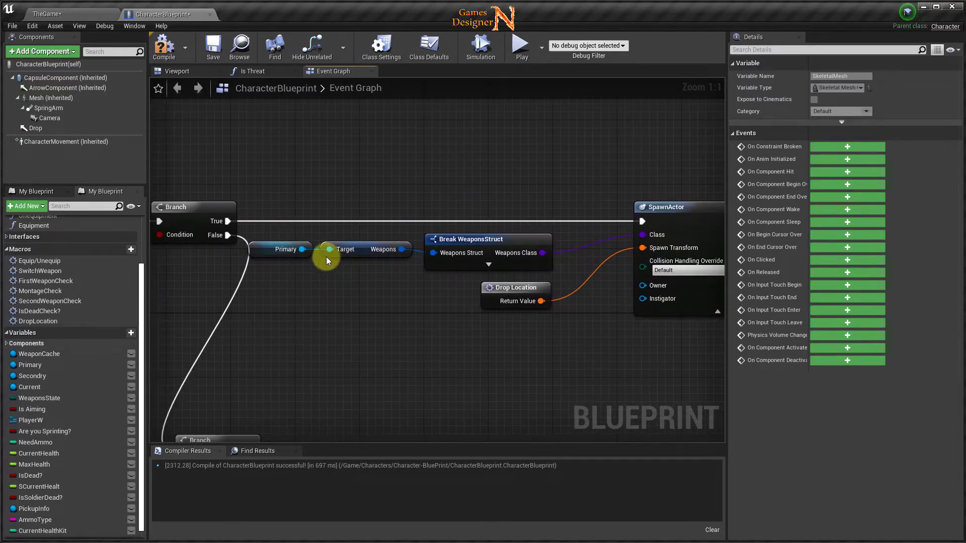
pyautogui.moveTo(262, 199); pyautogui.dragTo(551, 321)
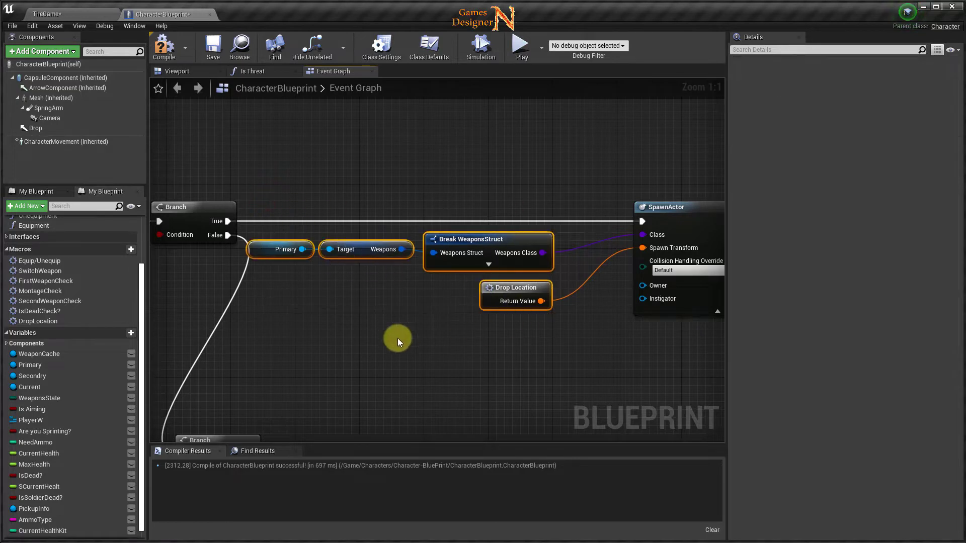
# - Replace the Primary getter feeding Break WeaponsStruct with the Secondry variable
pyautogui.moveTo(29, 380); pyautogui.dragTo(244, 282)
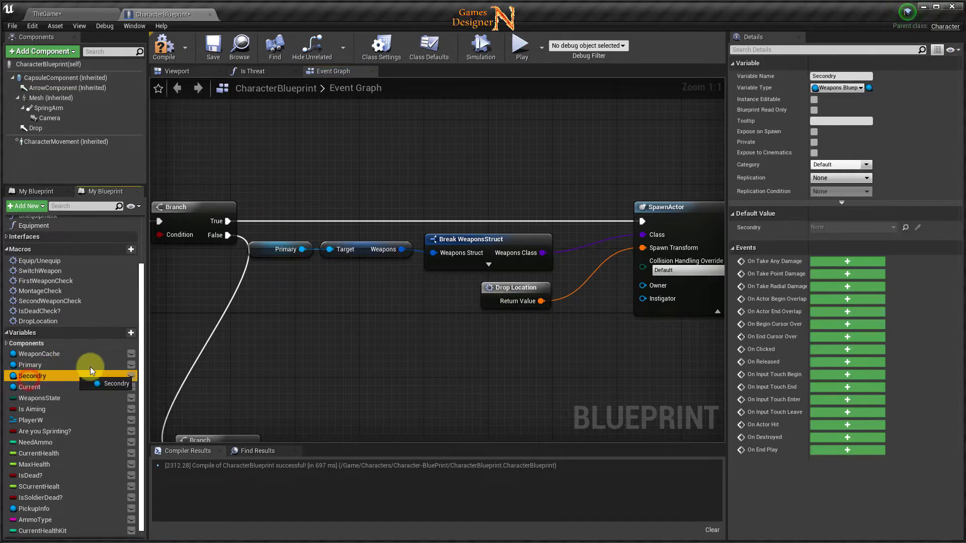
pyautogui.moveTo(272, 251); pyautogui.dragTo(272, 252)
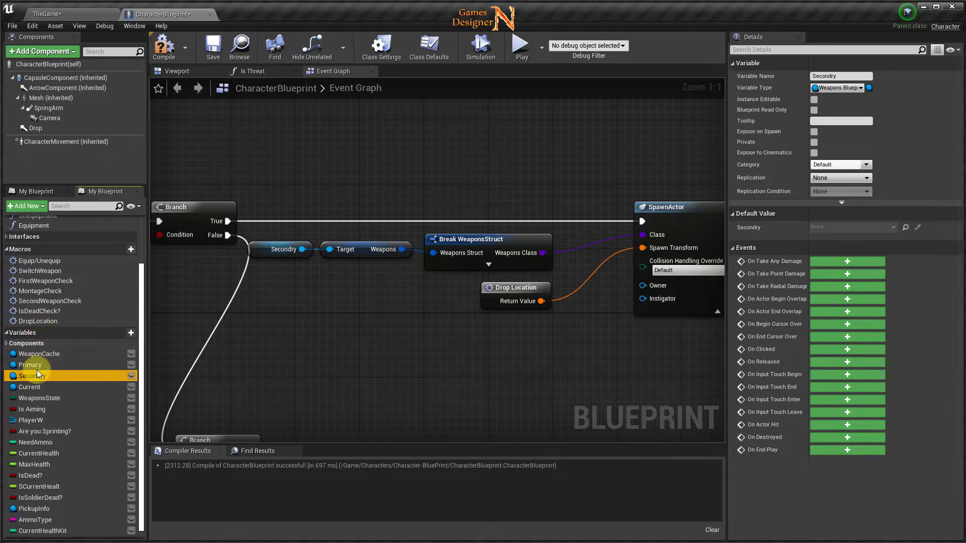
pyautogui.moveTo(351, 297); pyautogui.dragTo(782, 323, button='right')
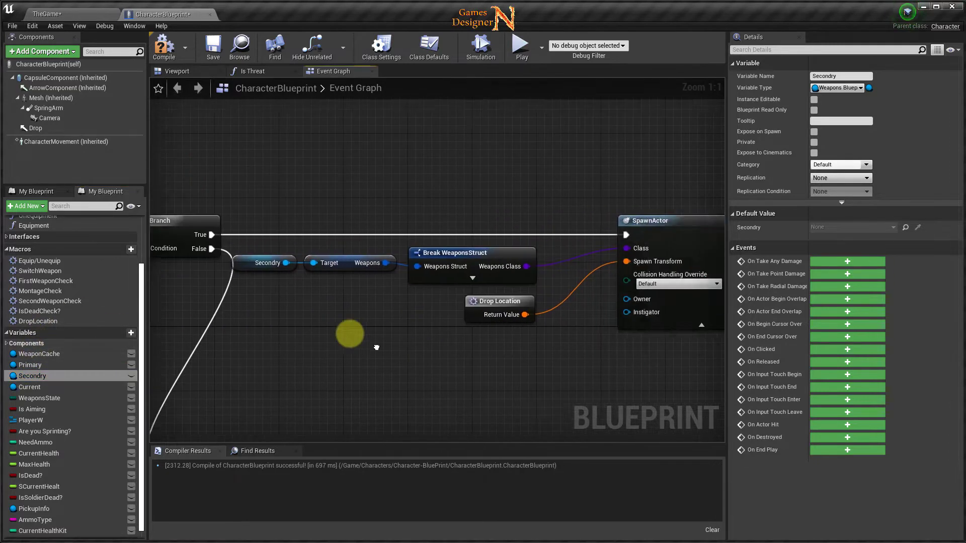
pyautogui.moveTo(651, 326); pyautogui.dragTo(408, 341, button='right')
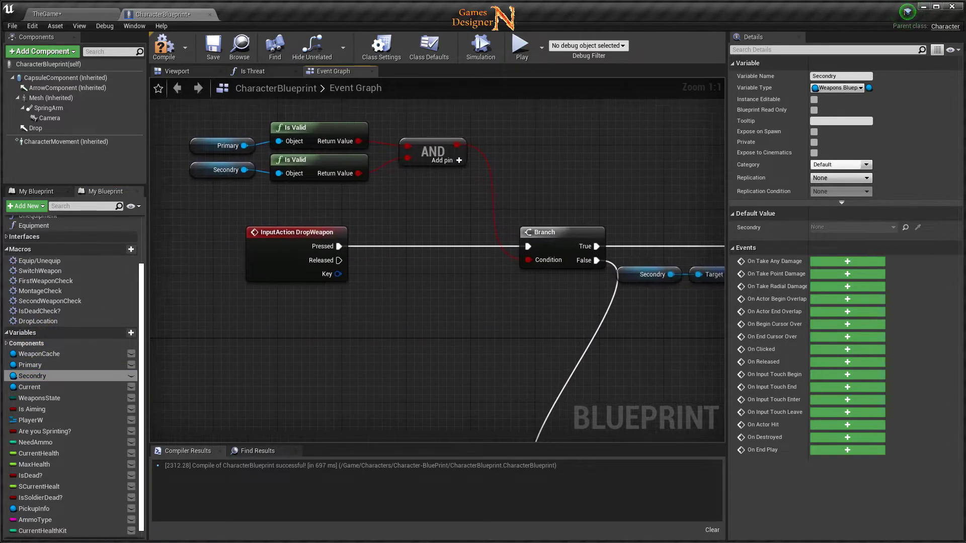
pyautogui.scroll(-3, 408, 342)
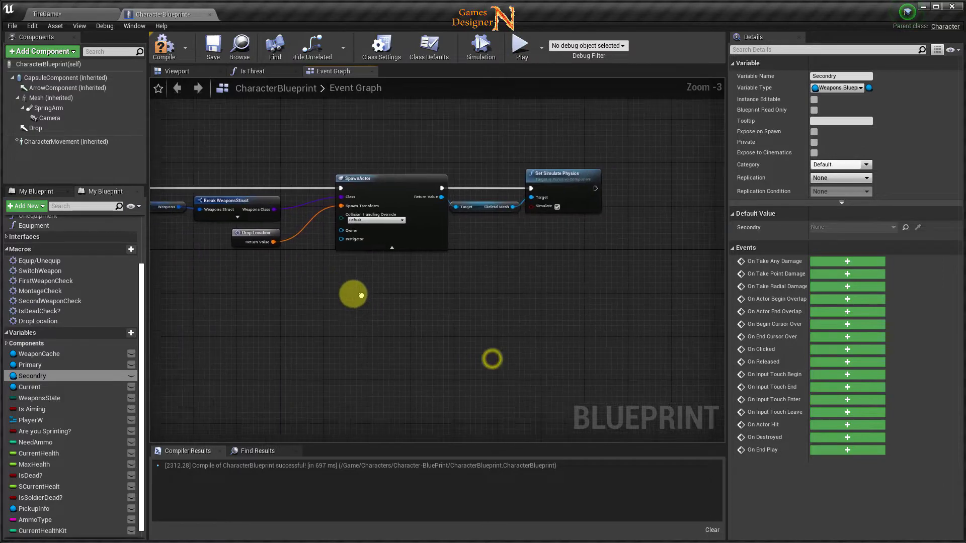
pyautogui.scroll(3, 298, 316)
pyautogui.moveTo(298, 316); pyautogui.dragTo(715, 348, button='right')
pyautogui.moveTo(410, 341)
pyautogui.mouseDown(button='right')
pyautogui.moveTo(458, 323)
pyautogui.moveTo(156, 331)
pyautogui.mouseUp(button='right')
pyautogui.scroll(-3, 155, 330)
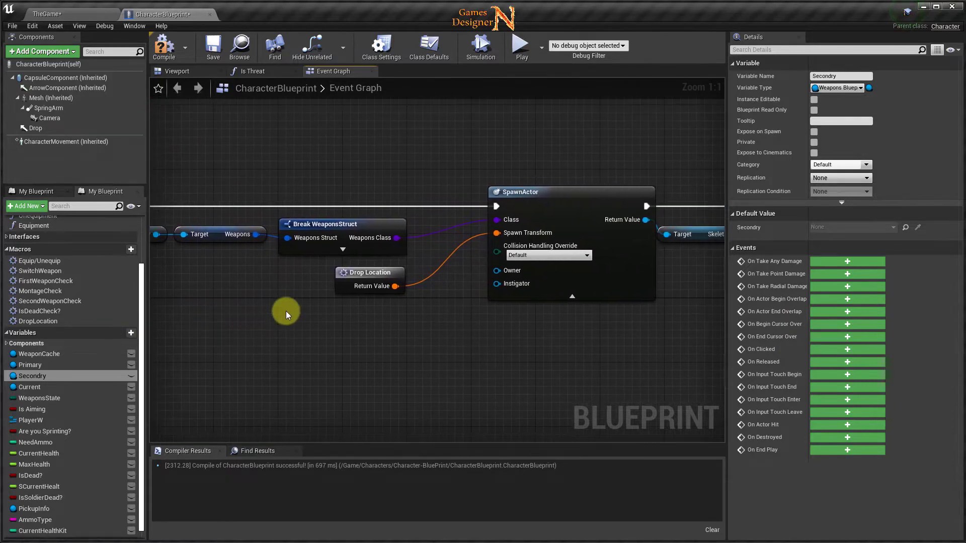
pyautogui.scroll(-1, 410, 336)
pyautogui.moveTo(409, 336); pyautogui.dragTo(361, 289, button='right')
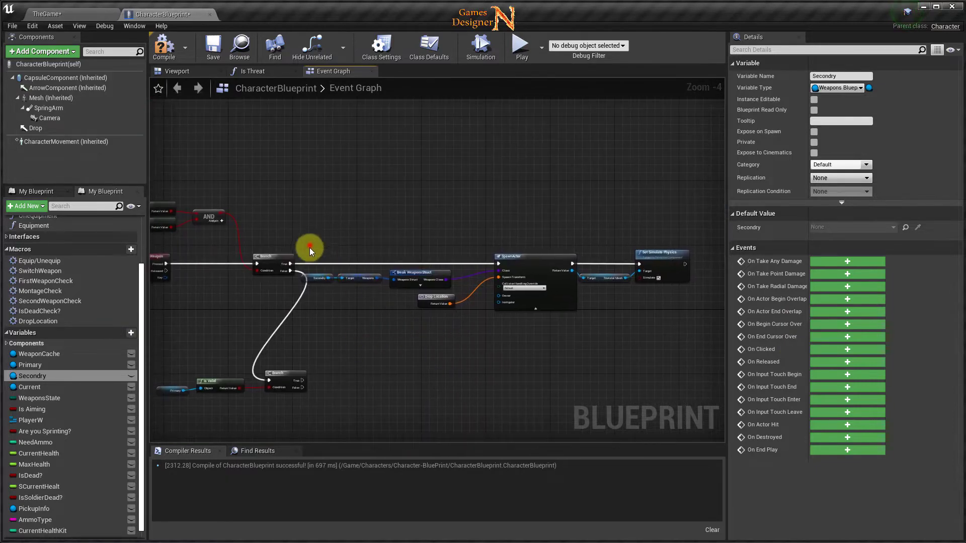
# - Move the spawn chain, including Set Simulate Physics, further to the right
pyautogui.moveTo(558, 297); pyautogui.dragTo(653, 302)
pyautogui.moveTo(648, 262); pyautogui.dragTo(730, 259)
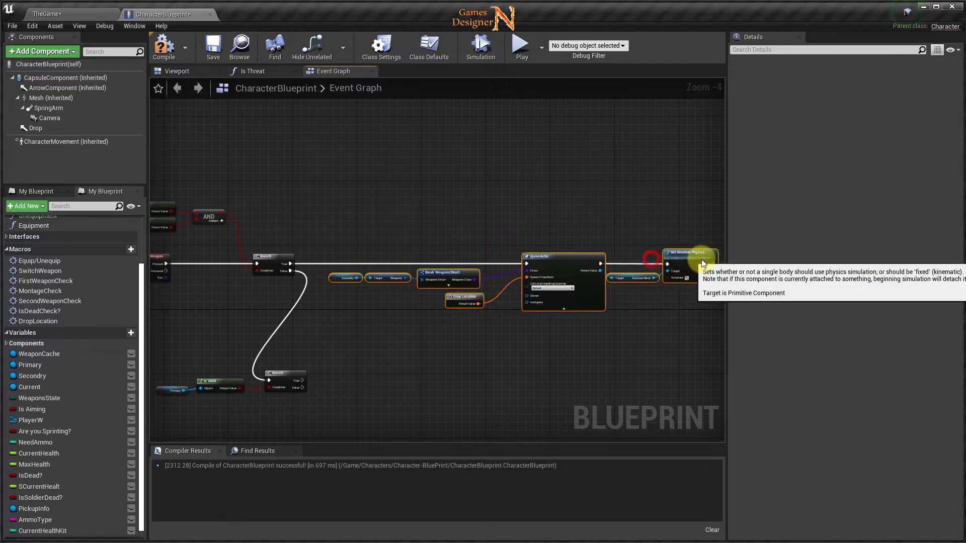
pyautogui.moveTo(349, 303)
pyautogui.mouseDown(button='right')
pyautogui.moveTo(392, 294)
pyautogui.moveTo(596, 313)
pyautogui.mouseUp(button='right')
pyautogui.scroll(4, 392, 294)
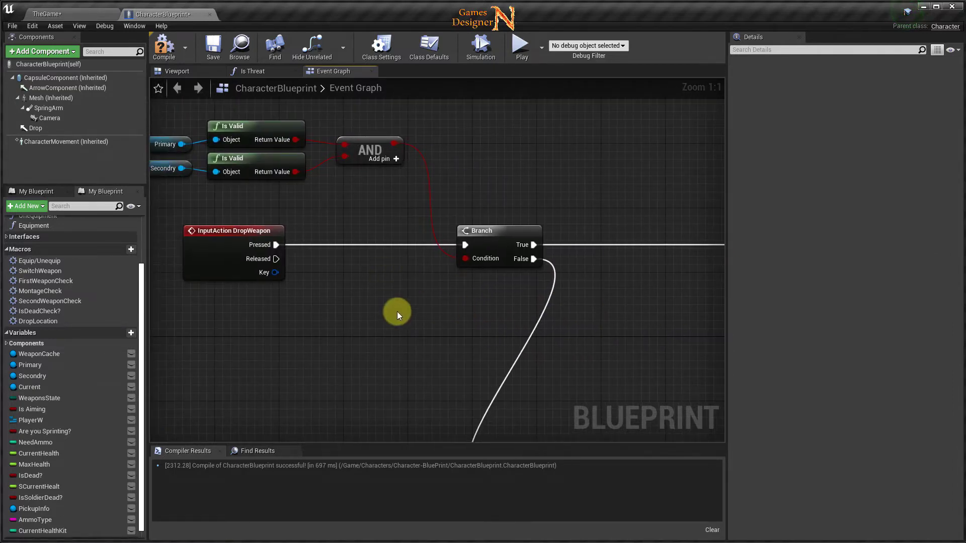
pyautogui.scroll(-3, 397, 312)
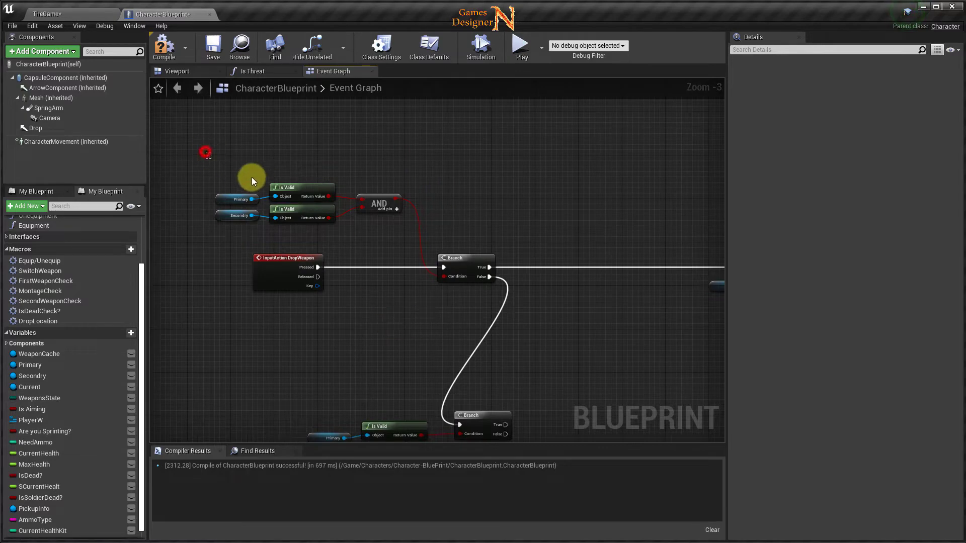
# - Add a new Branch node off the first Branch's True output, positioned before the spawn chain
pyautogui.click(277, 198)
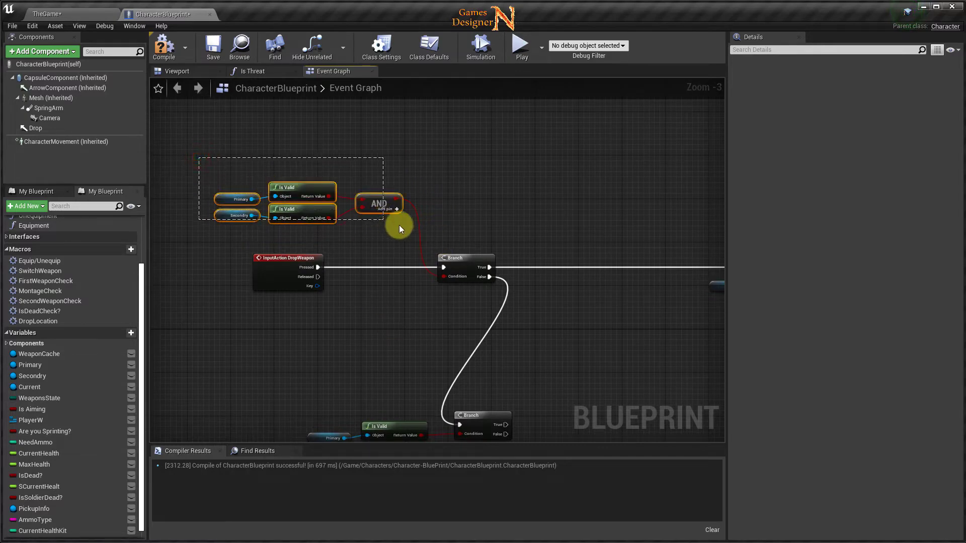
pyautogui.moveTo(400, 229); pyautogui.dragTo(414, 231)
pyautogui.moveTo(220, 165); pyautogui.dragTo(397, 239)
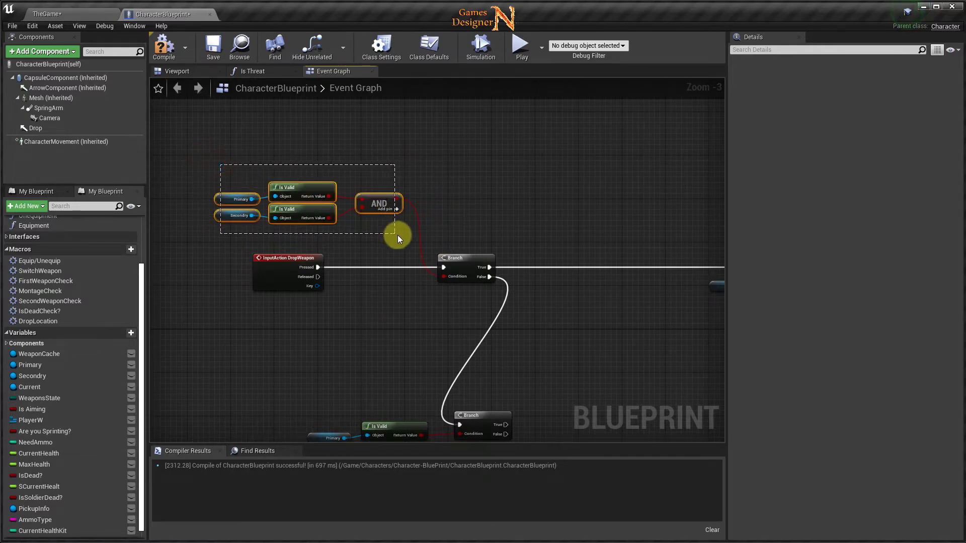
pyautogui.moveTo(409, 306); pyautogui.dragTo(323, 276, button='right')
pyautogui.scroll(3, 323, 277)
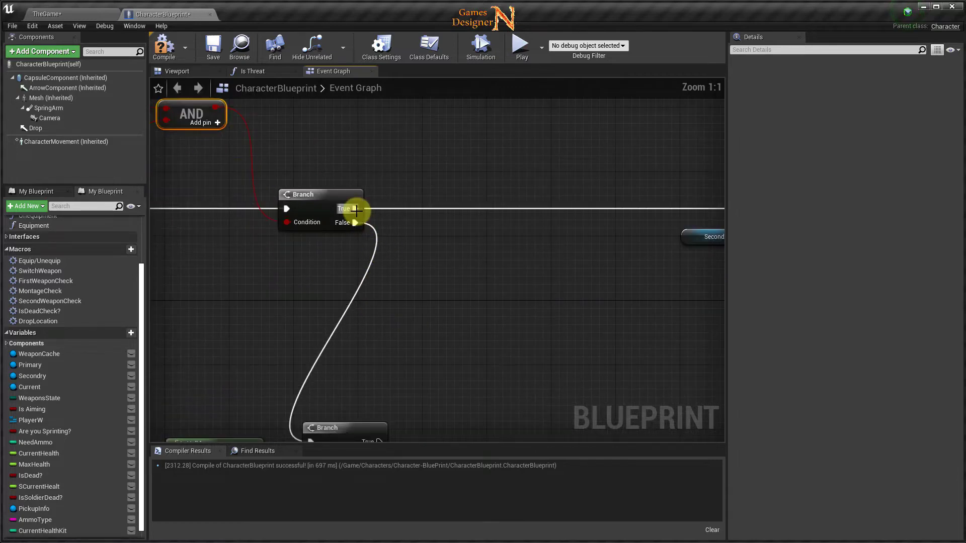
pyautogui.moveTo(355, 209); pyautogui.dragTo(446, 211)
pyautogui.write('bra')
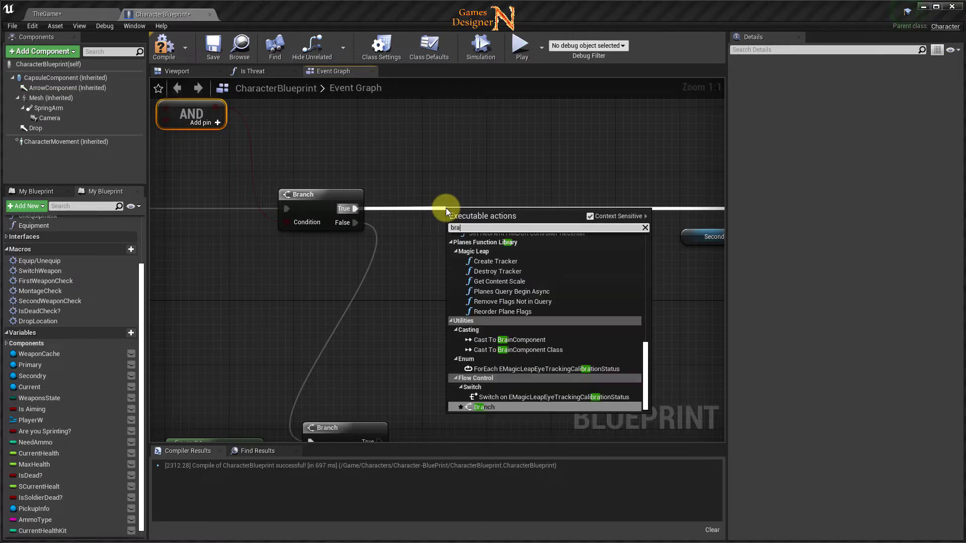
pyautogui.write('n')
pyautogui.click(484, 257)
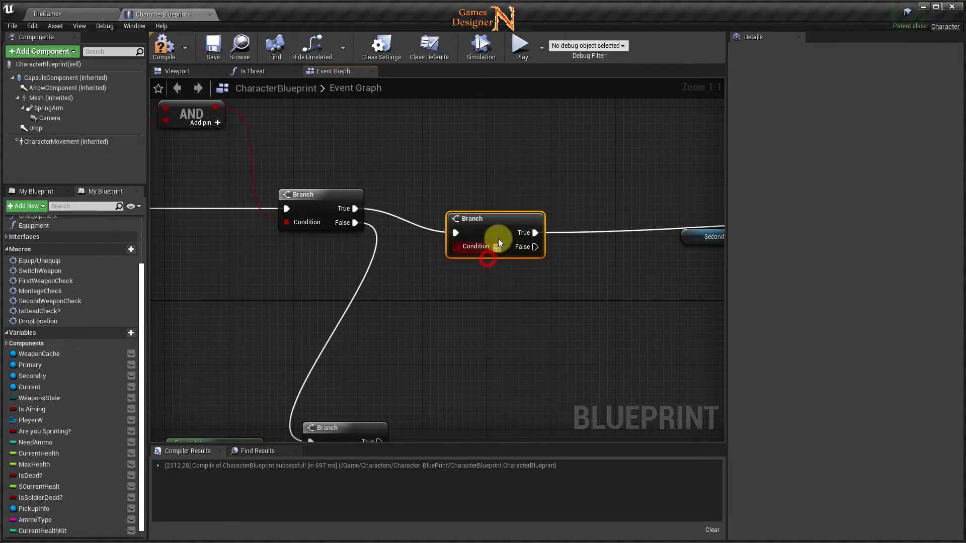
pyautogui.moveTo(496, 218); pyautogui.dragTo(508, 198)
pyautogui.moveTo(516, 231); pyautogui.dragTo(335, 283, button='right')
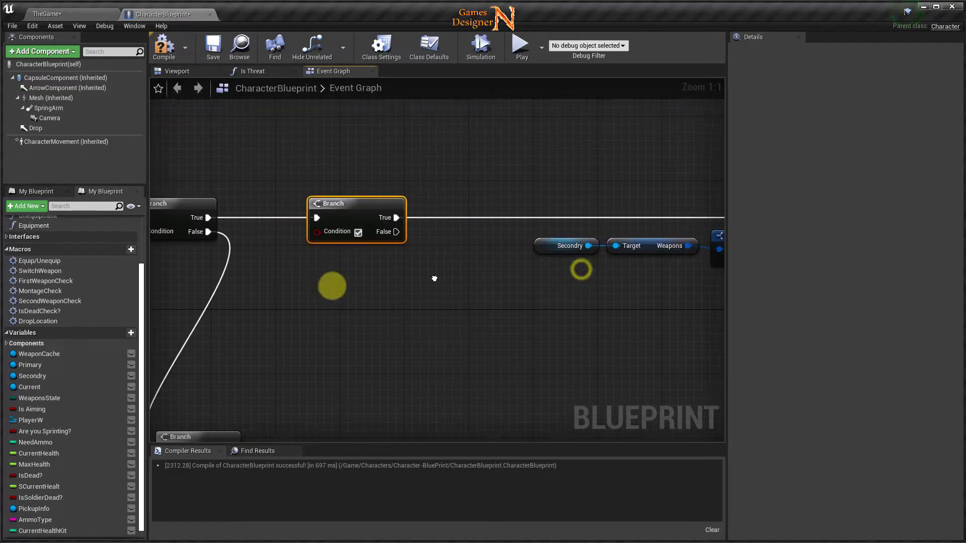
pyautogui.moveTo(717, 307); pyautogui.dragTo(303, 313, button='right')
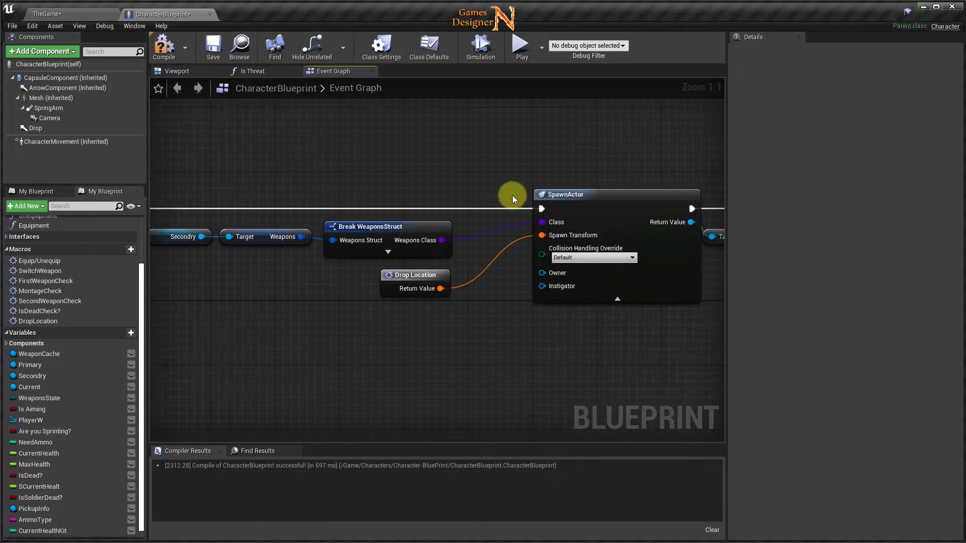
pyautogui.moveTo(219, 349)
pyautogui.mouseDown(button='right')
pyautogui.moveTo(605, 309)
pyautogui.moveTo(623, 275)
pyautogui.mouseUp(button='right')
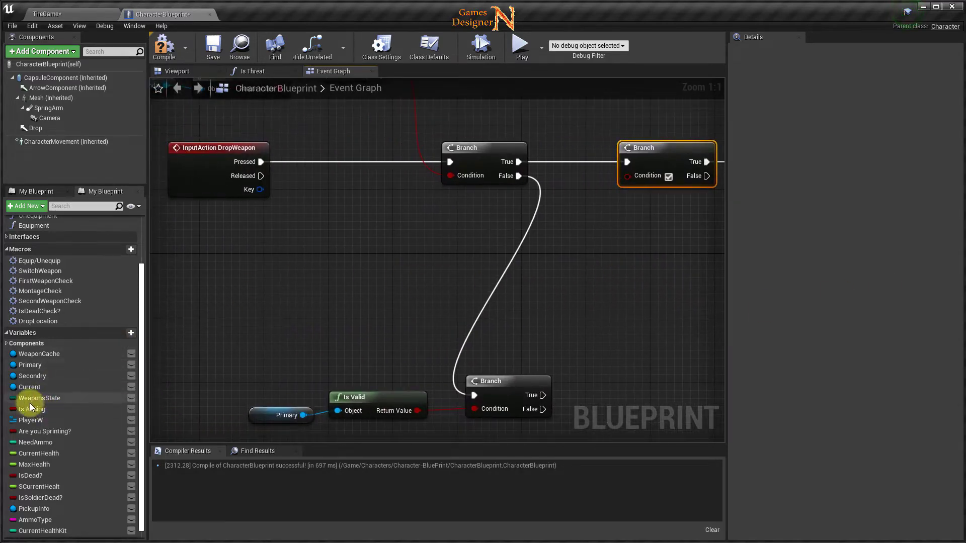
# - Add a WeaponsState getter with an Equal (Enum) comparison node
pyautogui.moveTo(32, 399); pyautogui.dragTo(204, 290)
pyautogui.moveTo(173, 256); pyautogui.dragTo(298, 263)
pyautogui.click(198, 270)
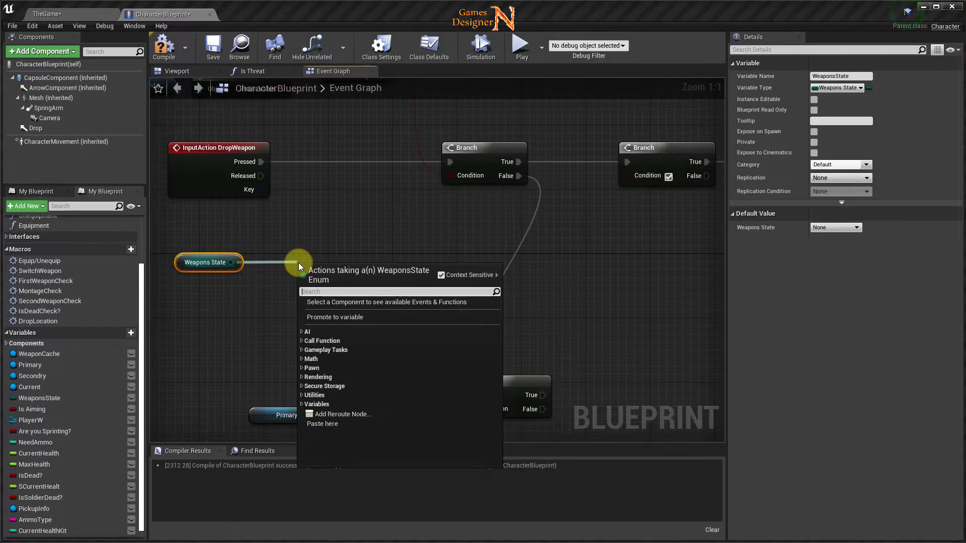
pyautogui.write('==')
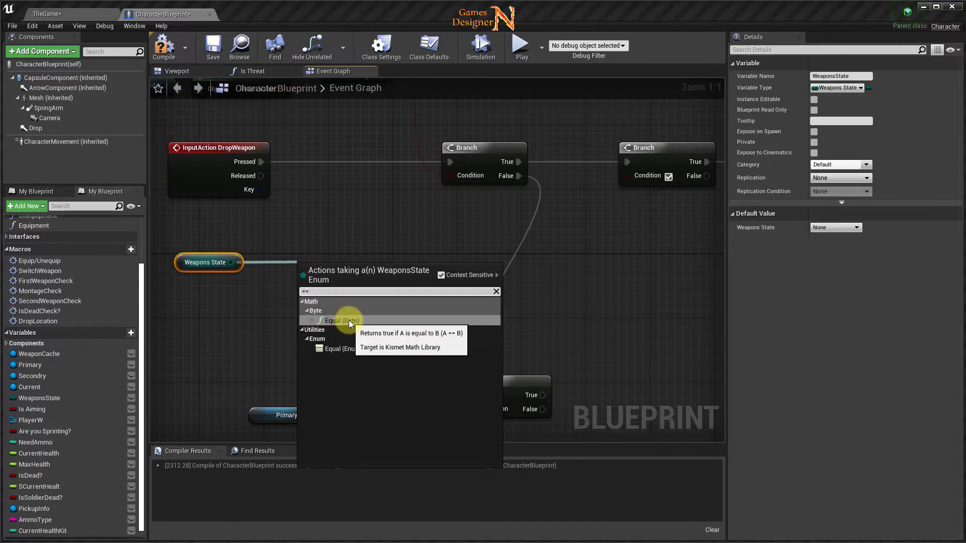
pyautogui.click(352, 349)
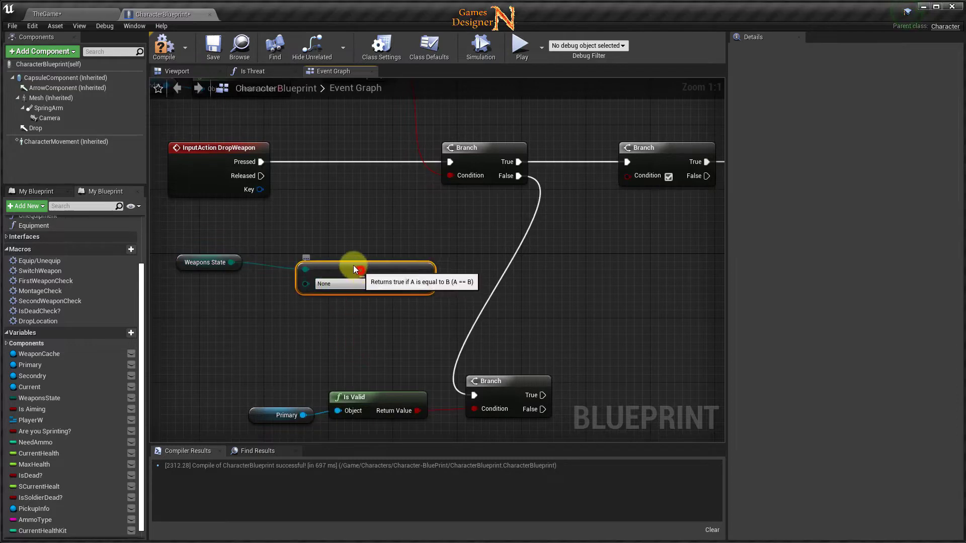
pyautogui.moveTo(359, 275); pyautogui.dragTo(335, 258)
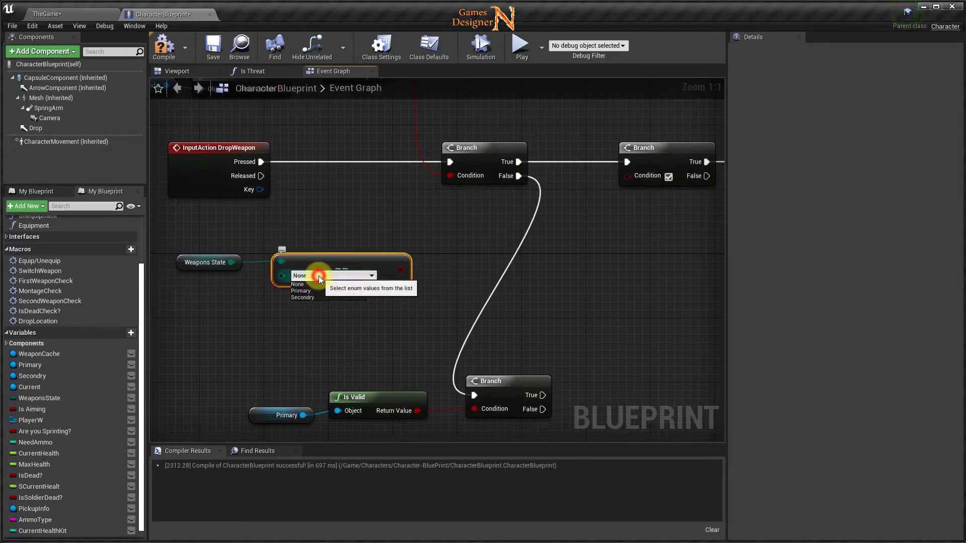
# - Compare against Primary and wire the result into the second Branch's Condition
pyautogui.click(318, 275)
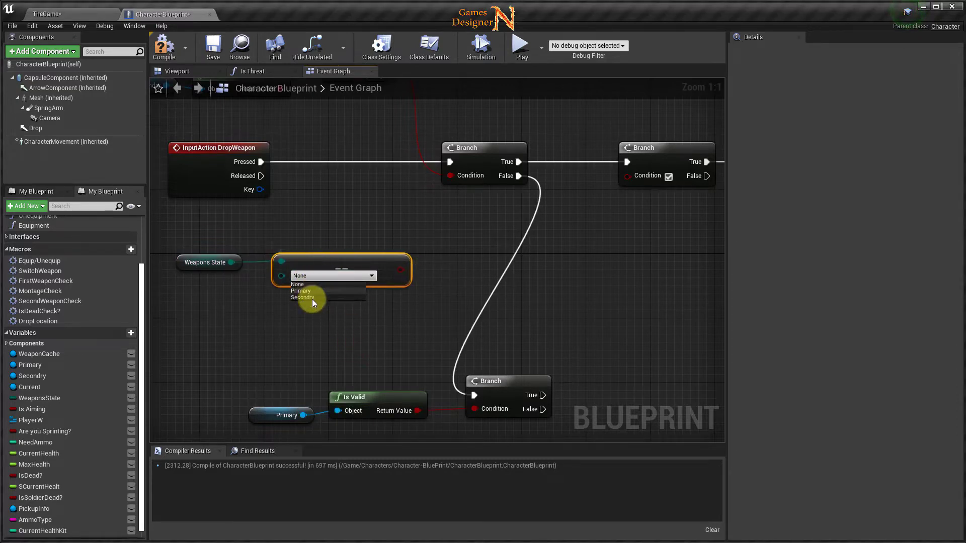
pyautogui.moveTo(401, 270)
pyautogui.mouseDown()
pyautogui.moveTo(431, 237)
pyautogui.moveTo(626, 176)
pyautogui.mouseUp()
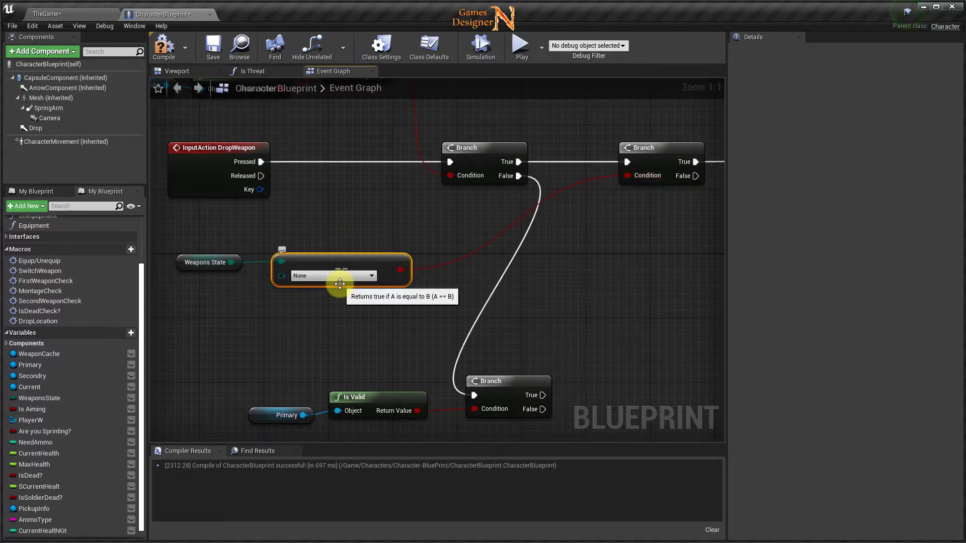
pyautogui.click(317, 278)
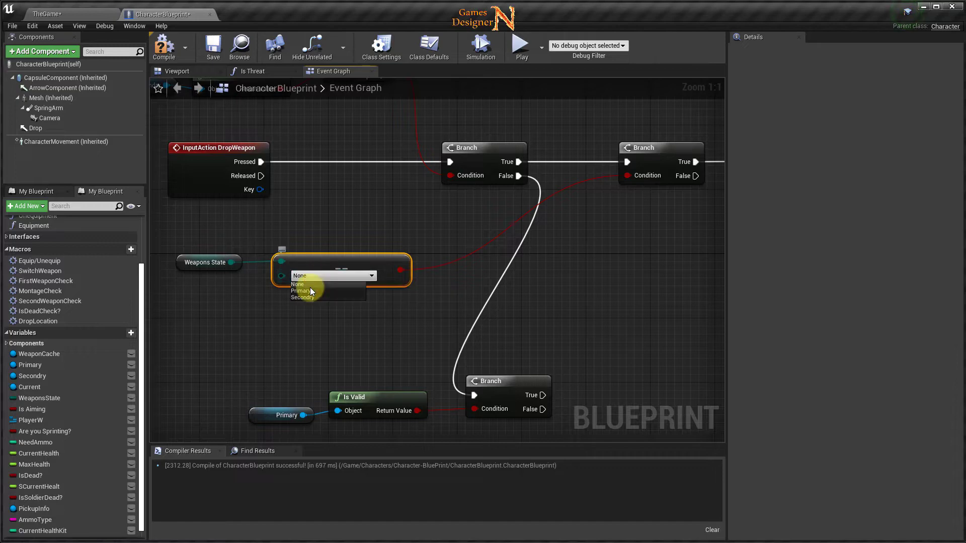
pyautogui.click(308, 291)
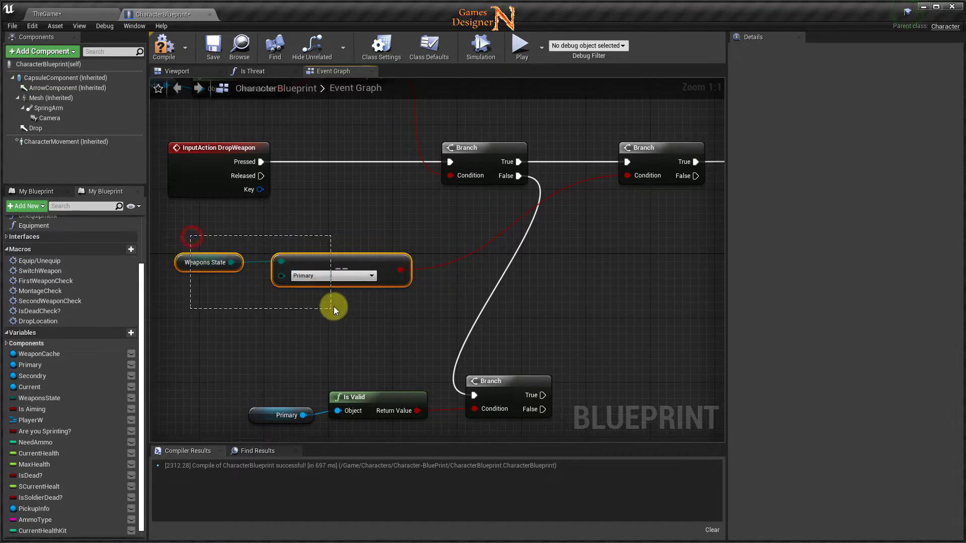
pyautogui.moveTo(334, 306); pyautogui.dragTo(378, 258)
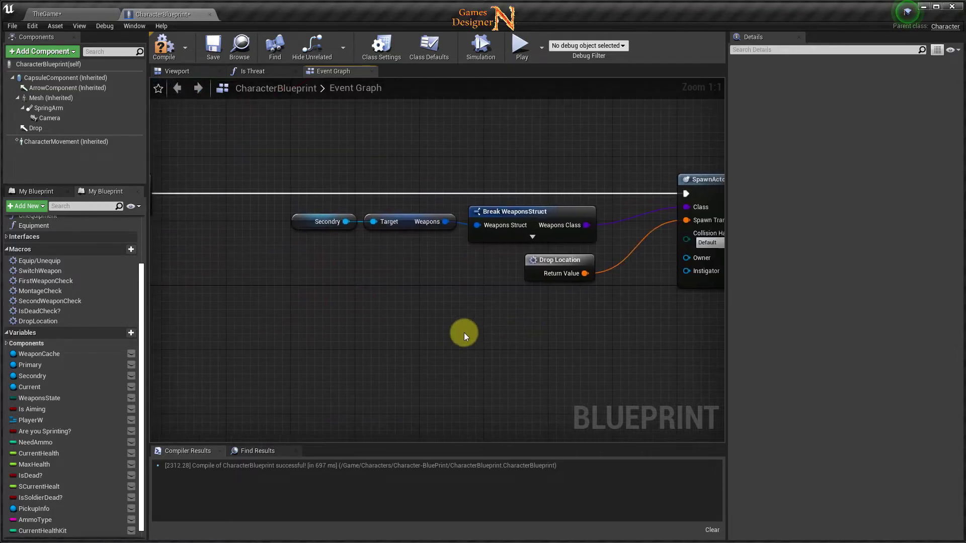
pyautogui.moveTo(464, 333); pyautogui.dragTo(636, 312, button='right')
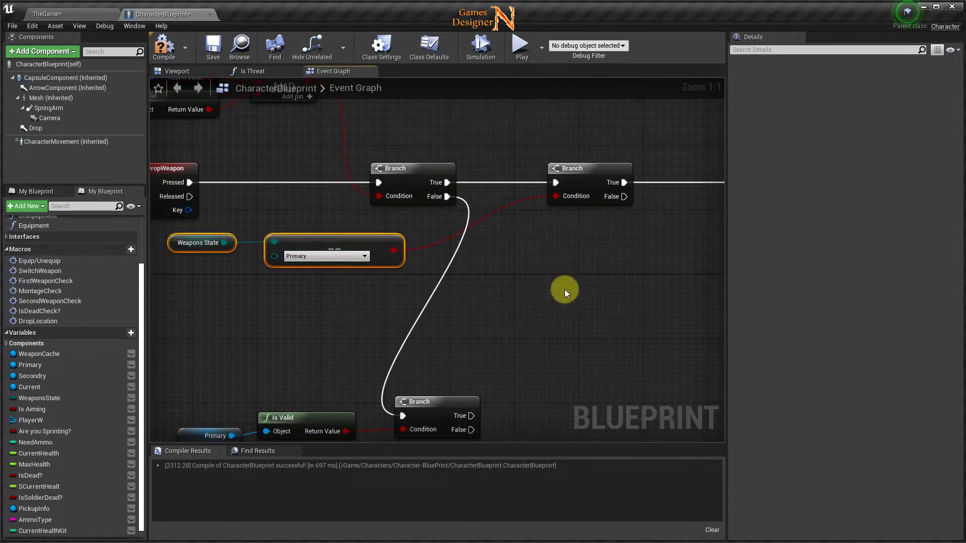
pyautogui.moveTo(564, 292)
pyautogui.mouseDown(button='right')
pyautogui.moveTo(565, 300)
pyautogui.moveTo(259, 302)
pyautogui.mouseUp(button='right')
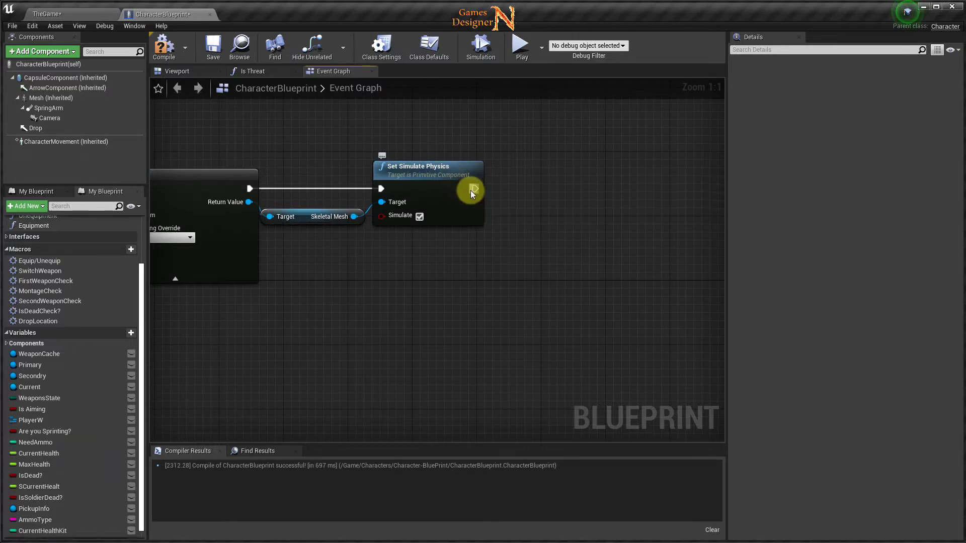
# - Add a DestroyActor node after Set Simulate Physics, aligned on the execution wire
pyautogui.moveTo(472, 189); pyautogui.dragTo(540, 187)
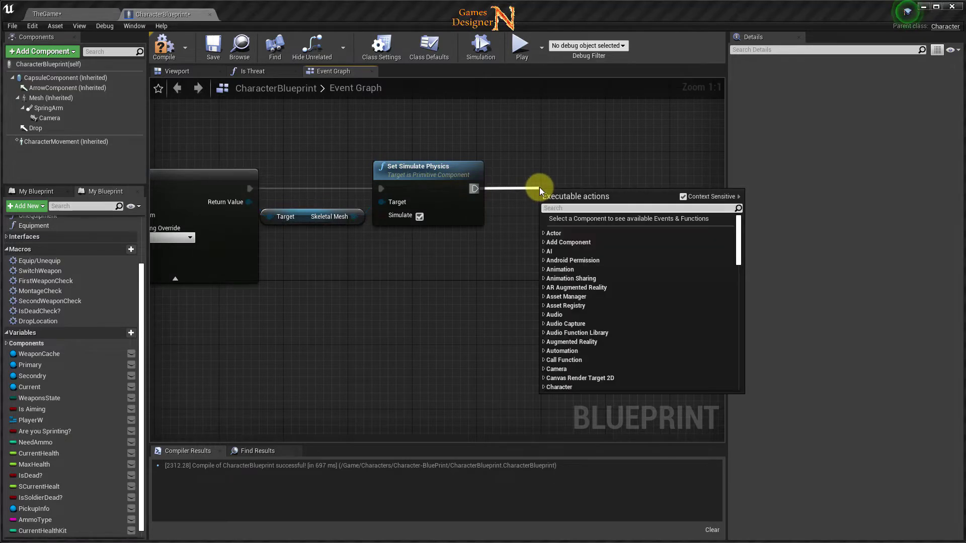
pyautogui.write('de')
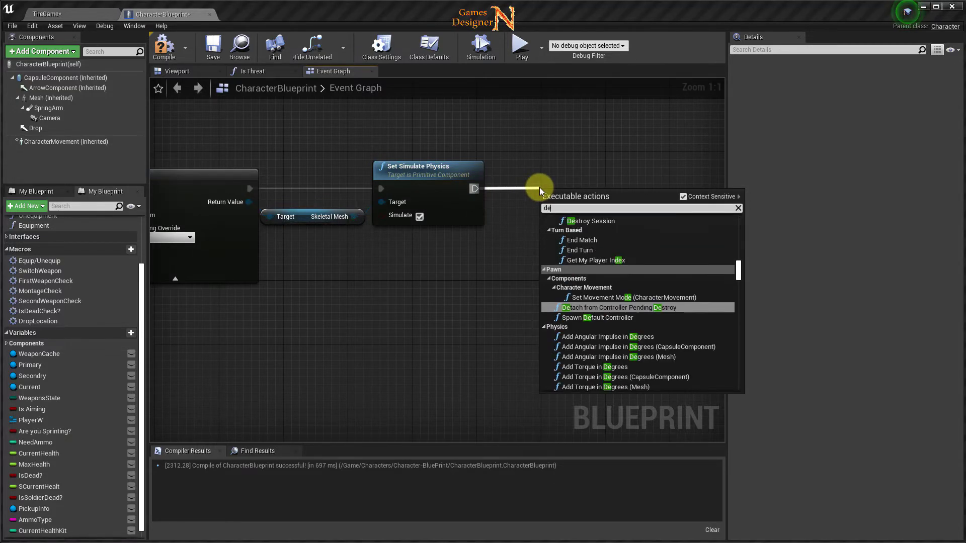
pyautogui.write('sro')
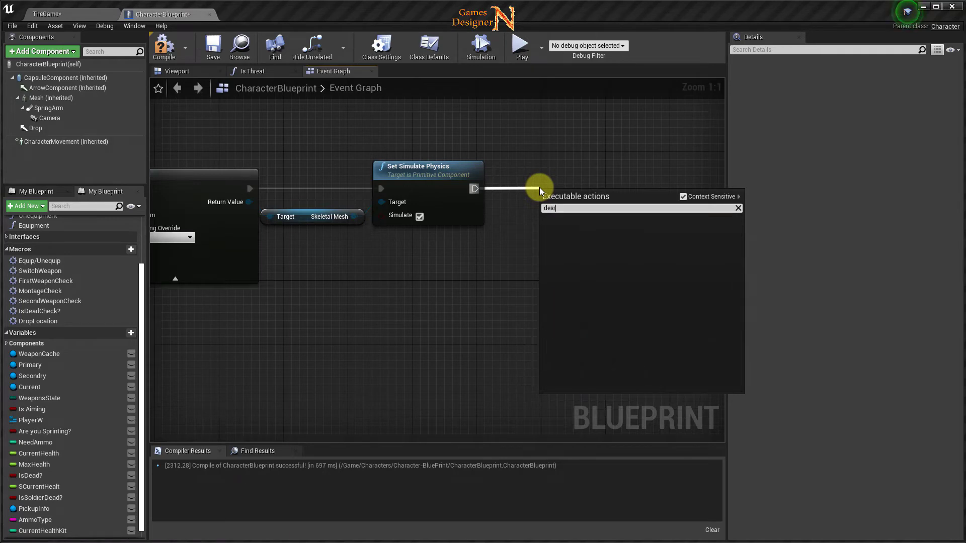
pyautogui.press('BackSpace')
pyautogui.write('troy')
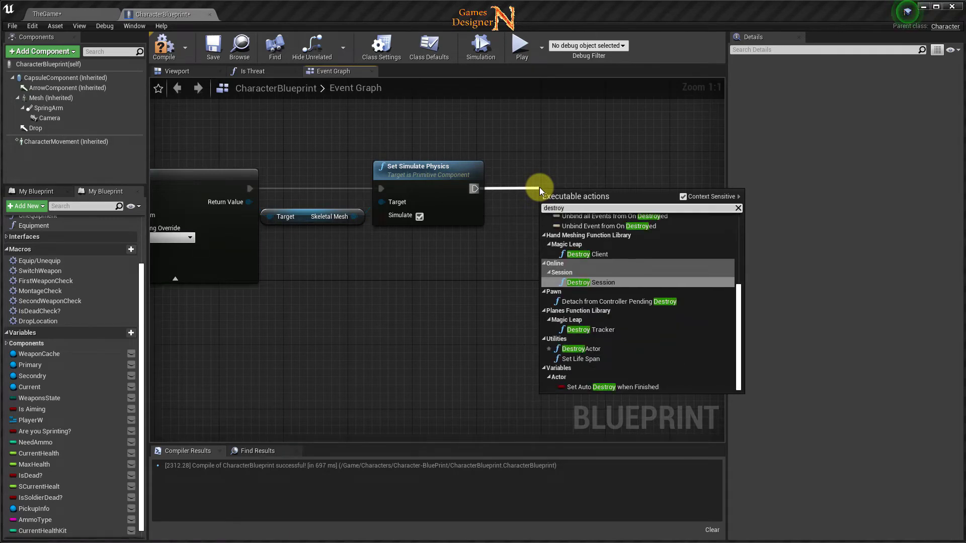
pyautogui.click(581, 349)
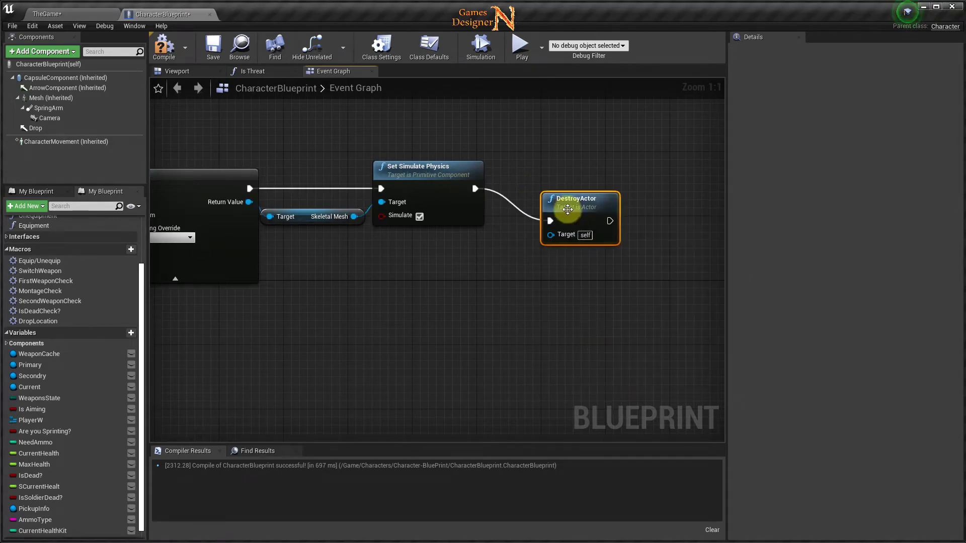
pyautogui.moveTo(568, 209); pyautogui.dragTo(567, 176)
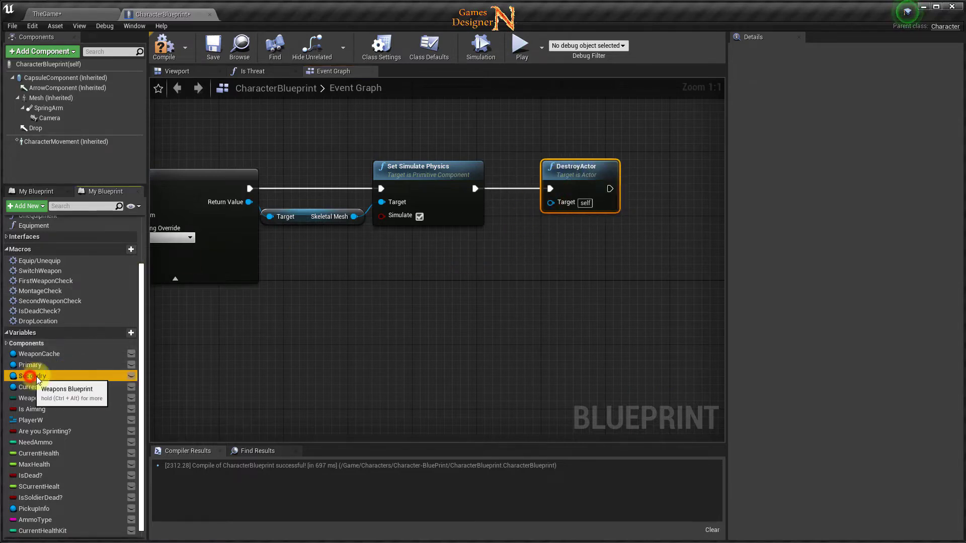
# - Plug the Secondry variable into DestroyActor's Target and select the whole check and spawn chain
pyautogui.moveTo(30, 379)
pyautogui.mouseDown()
pyautogui.moveTo(550, 201)
pyautogui.moveTo(473, 250)
pyautogui.mouseUp()
pyautogui.moveTo(388, 304); pyautogui.dragTo(471, 296, button='right')
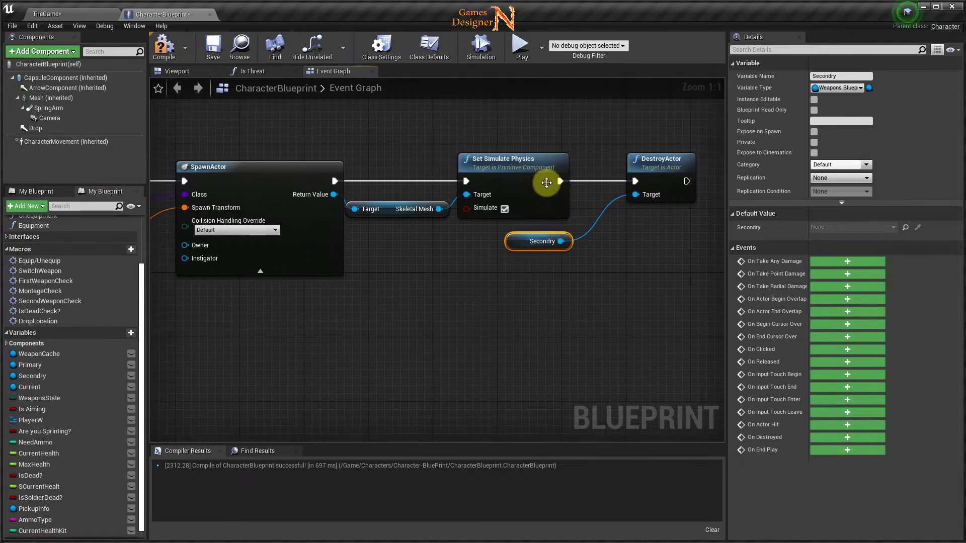
pyautogui.moveTo(498, 118); pyautogui.dragTo(644, 254)
pyautogui.moveTo(389, 317); pyautogui.dragTo(618, 309, button='right')
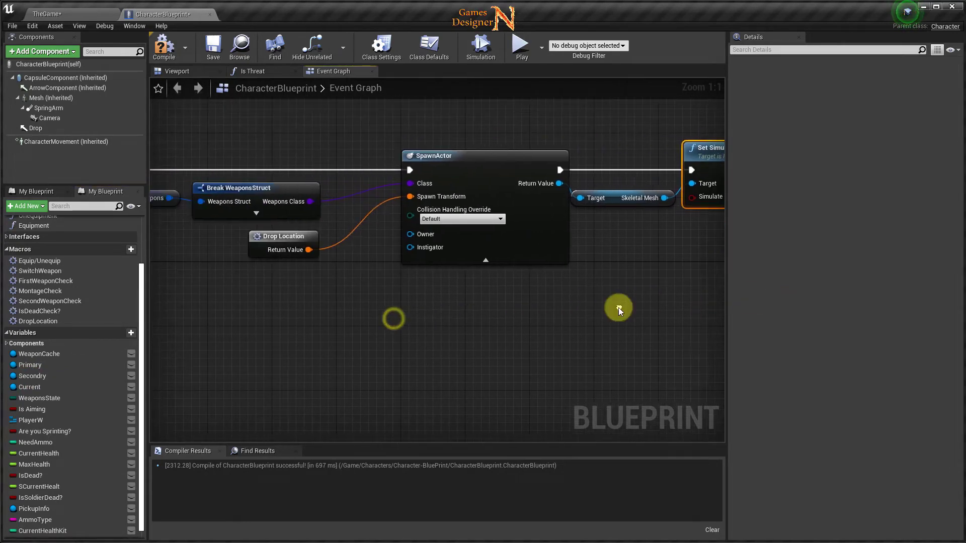
pyautogui.moveTo(343, 315); pyautogui.dragTo(594, 307, button='right')
pyautogui.moveTo(234, 303); pyautogui.dragTo(533, 298, button='right')
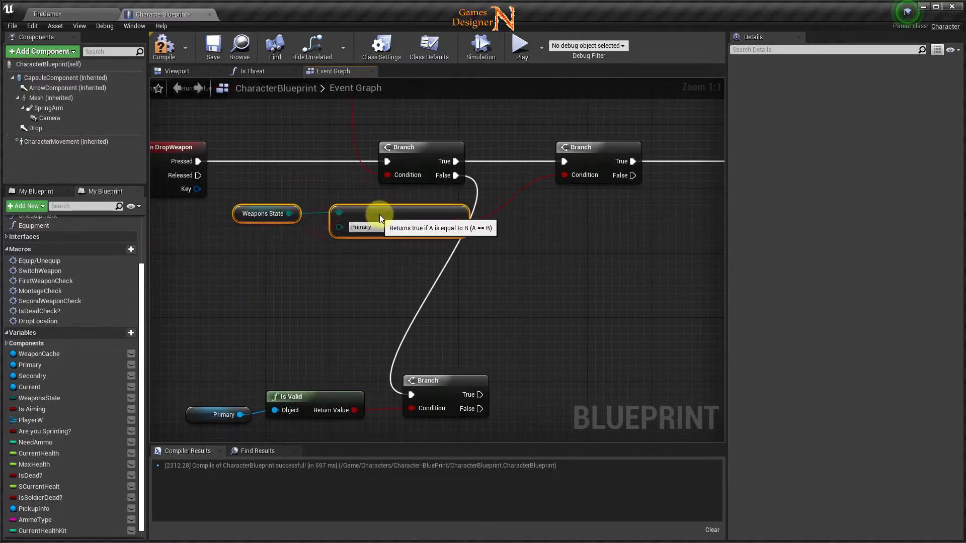
pyautogui.moveTo(539, 272); pyautogui.dragTo(381, 292, button='right')
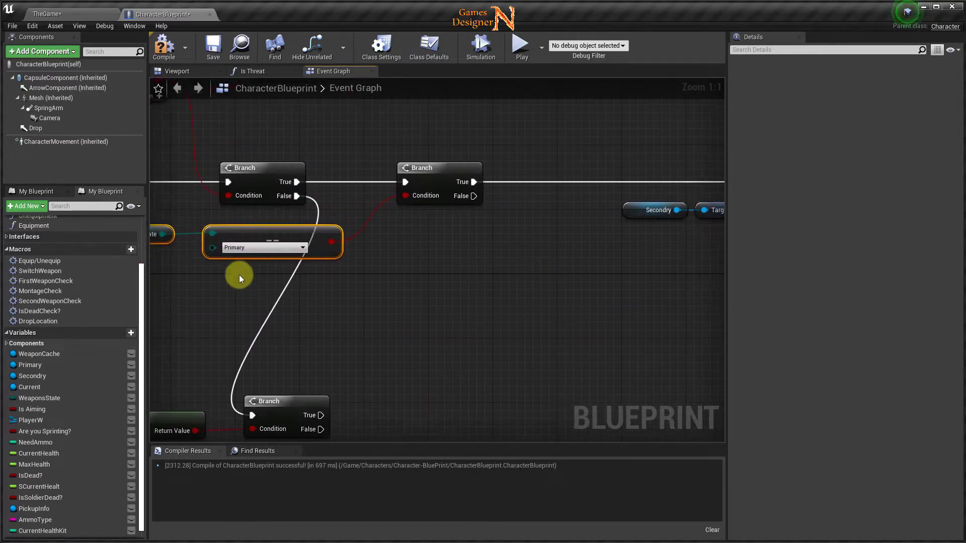
pyautogui.moveTo(651, 264)
pyautogui.mouseDown()
pyautogui.moveTo(720, 283)
pyautogui.moveTo(656, 289)
pyautogui.mouseUp()
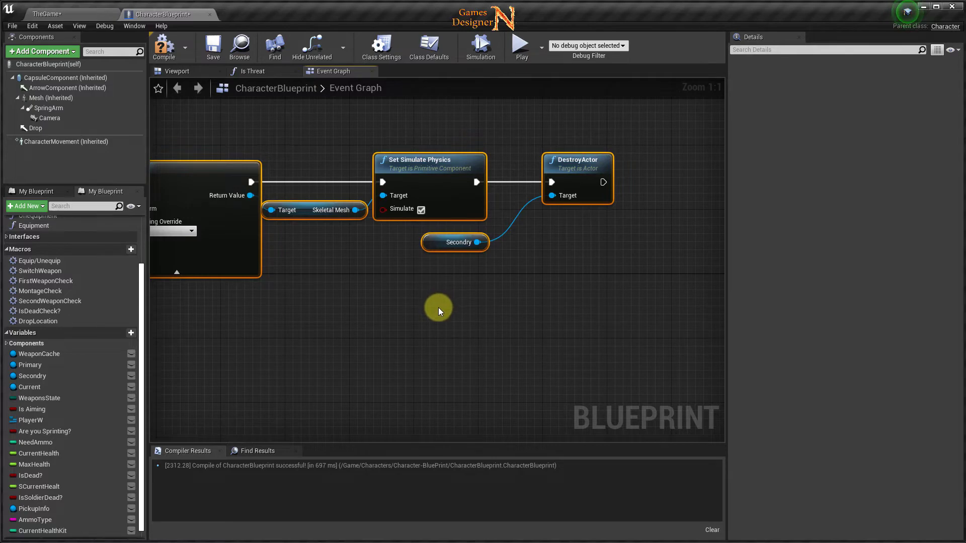
# - Paste a copy of the check, Branch and spawn chain below, fed by the second Branch's False output
pyautogui.press('Home')
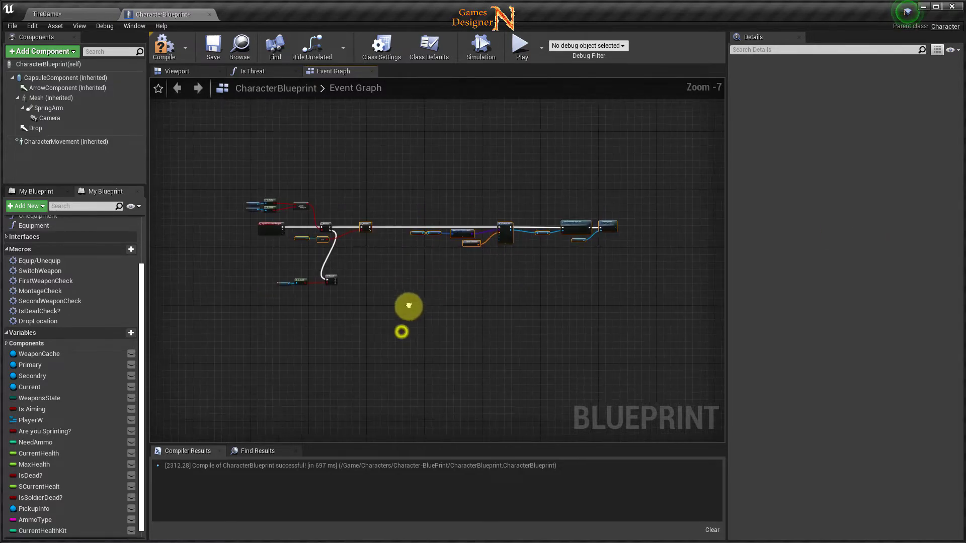
pyautogui.click(401, 330)
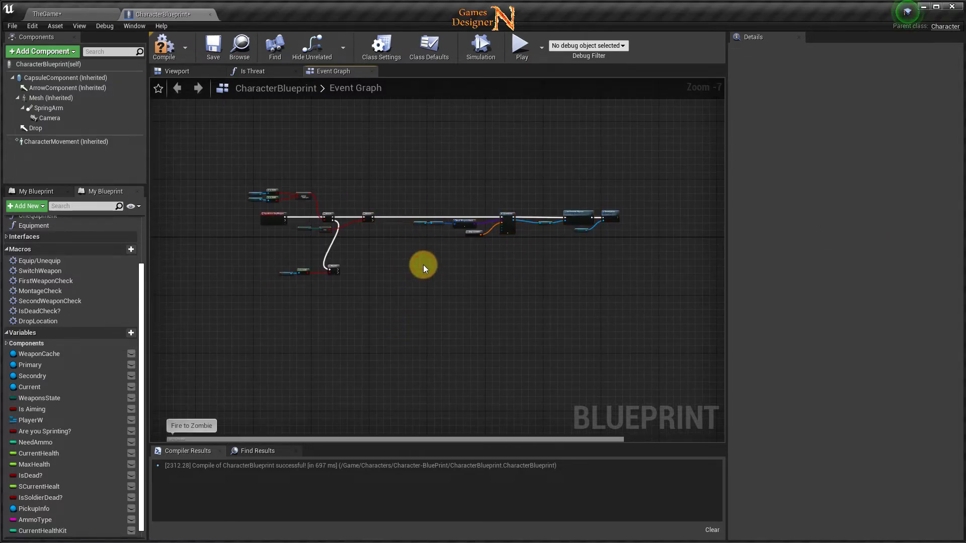
pyautogui.hotkey('ctrl', 'v')
pyautogui.moveTo(430, 270); pyautogui.dragTo(516, 260)
pyautogui.scroll(4, 515, 260)
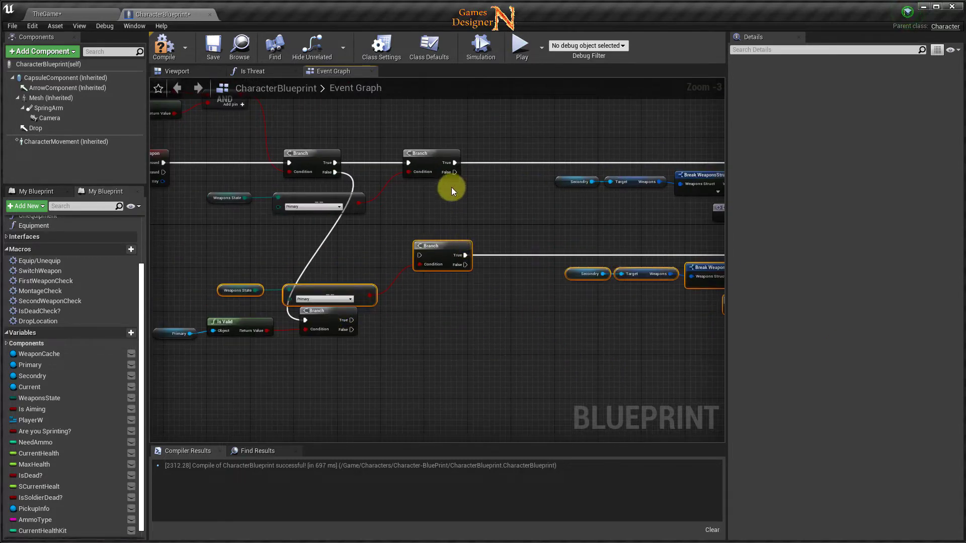
pyautogui.moveTo(453, 174); pyautogui.dragTo(420, 255)
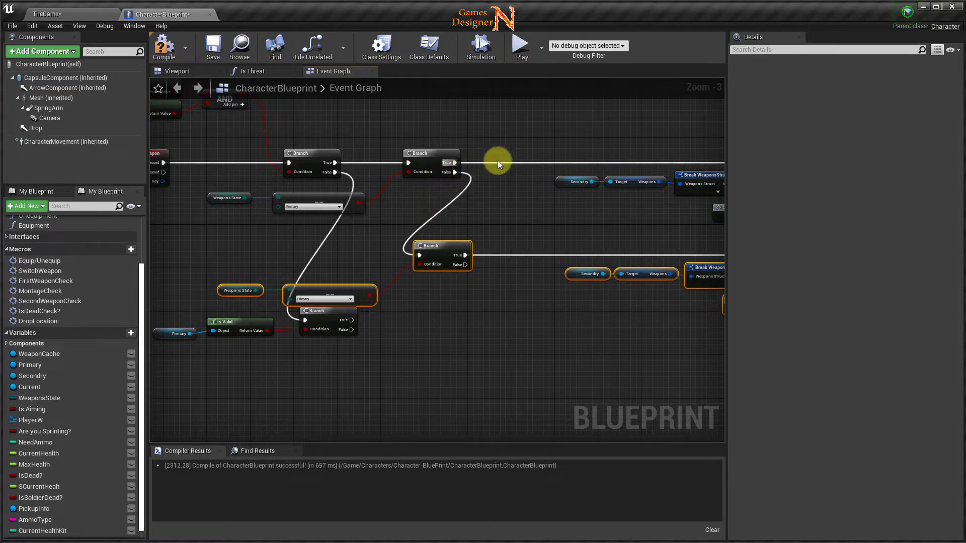
# - Move the copied Weapons State check up and switch its enum comparison to Secondry
pyautogui.moveTo(555, 211); pyautogui.dragTo(292, 243, button='right')
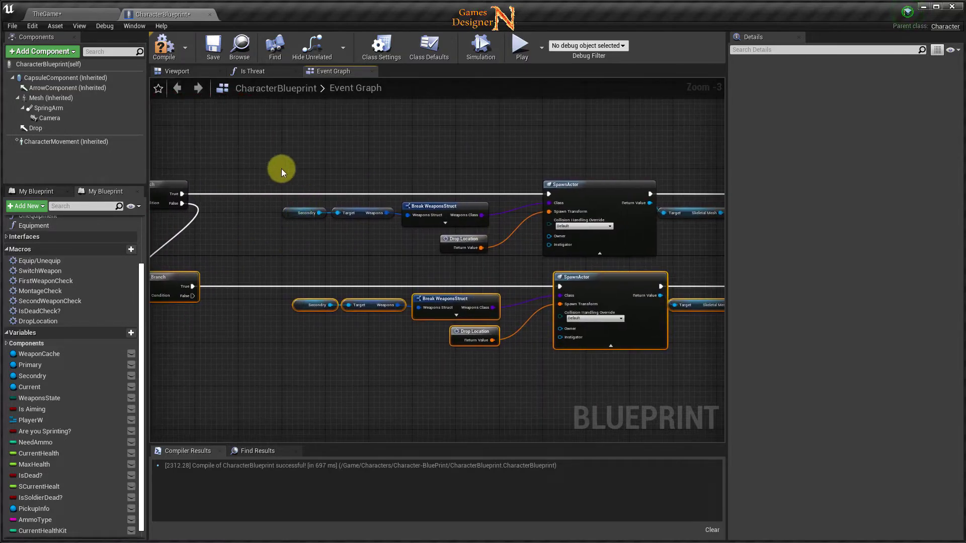
pyautogui.moveTo(278, 163); pyautogui.dragTo(669, 245)
pyautogui.click(367, 252)
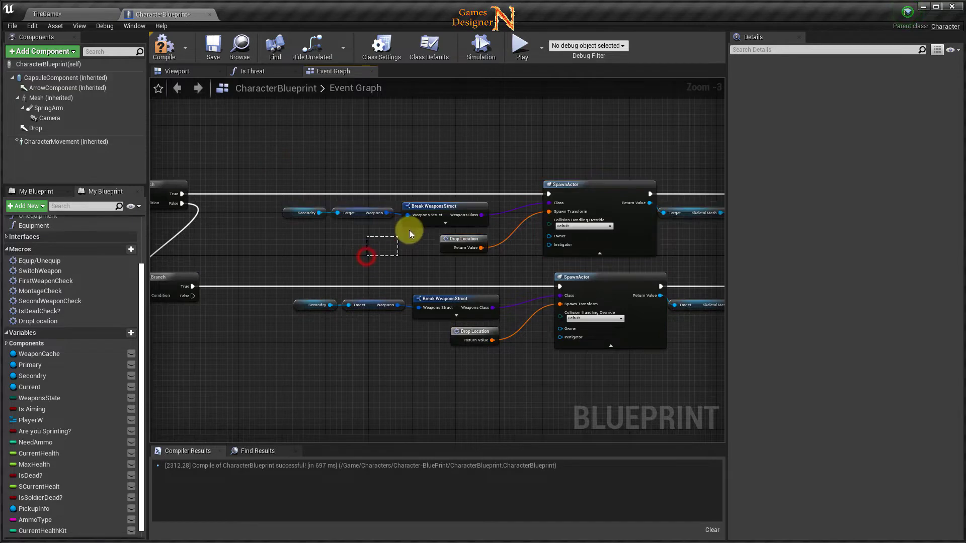
pyautogui.moveTo(308, 358)
pyautogui.mouseDown(button='right')
pyautogui.moveTo(489, 325)
pyautogui.moveTo(608, 277)
pyautogui.mouseUp(button='right')
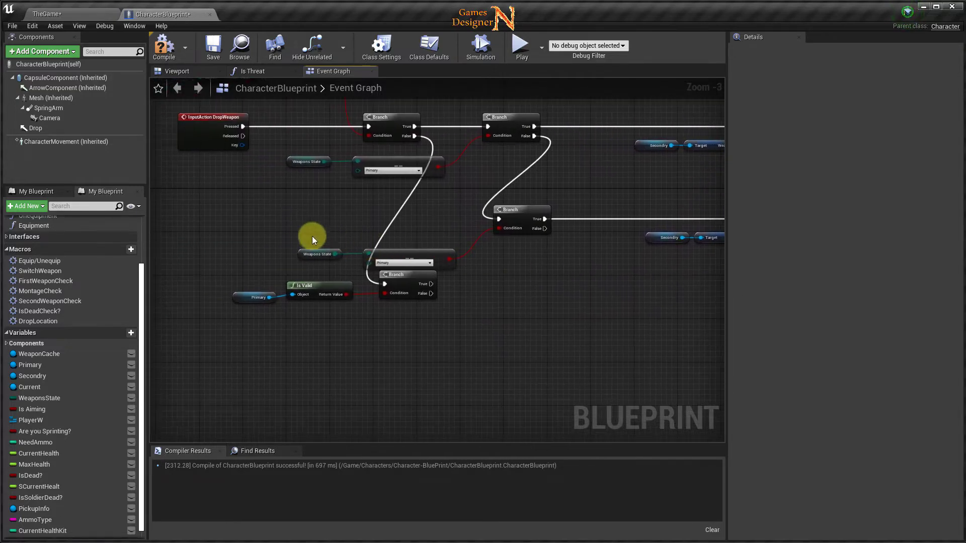
pyautogui.moveTo(312, 237)
pyautogui.mouseDown()
pyautogui.moveTo(409, 264)
pyautogui.moveTo(423, 224)
pyautogui.mouseUp()
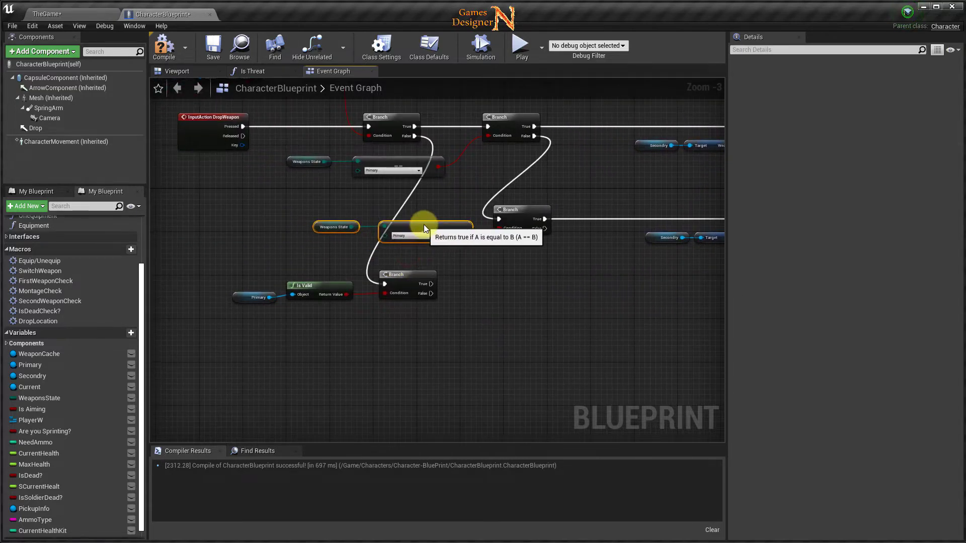
pyautogui.scroll(3, 426, 255)
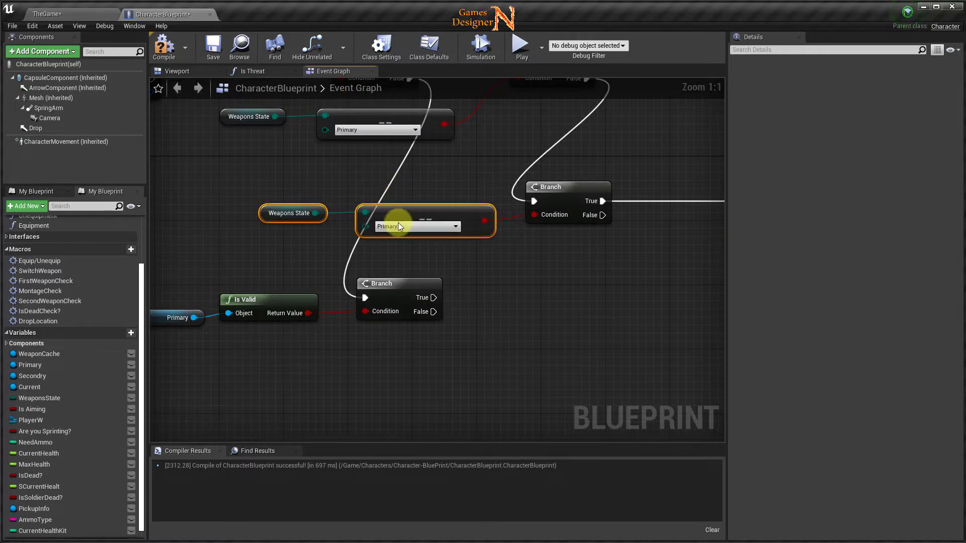
pyautogui.click(417, 241)
pyautogui.click(406, 226)
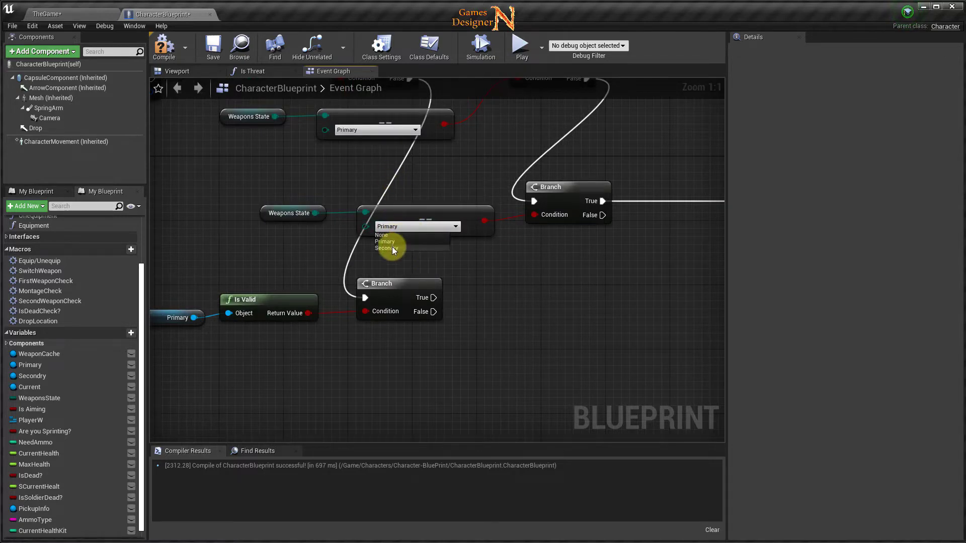
pyautogui.click(392, 247)
# - Drag the WeaponsState variable into the graph beside the Secondry nodes
pyautogui.moveTo(568, 281); pyautogui.dragTo(305, 296, button='right')
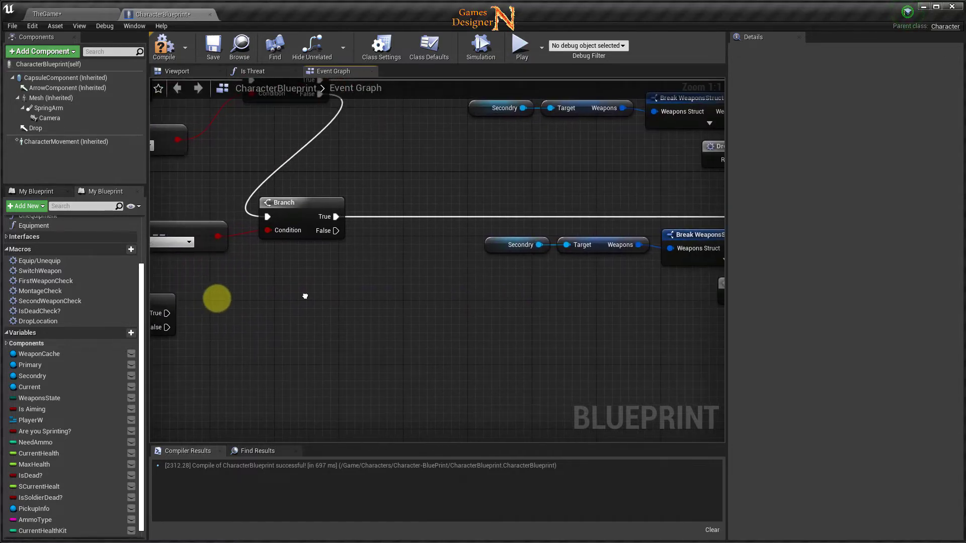
pyautogui.moveTo(342, 245); pyautogui.dragTo(304, 260, button='right')
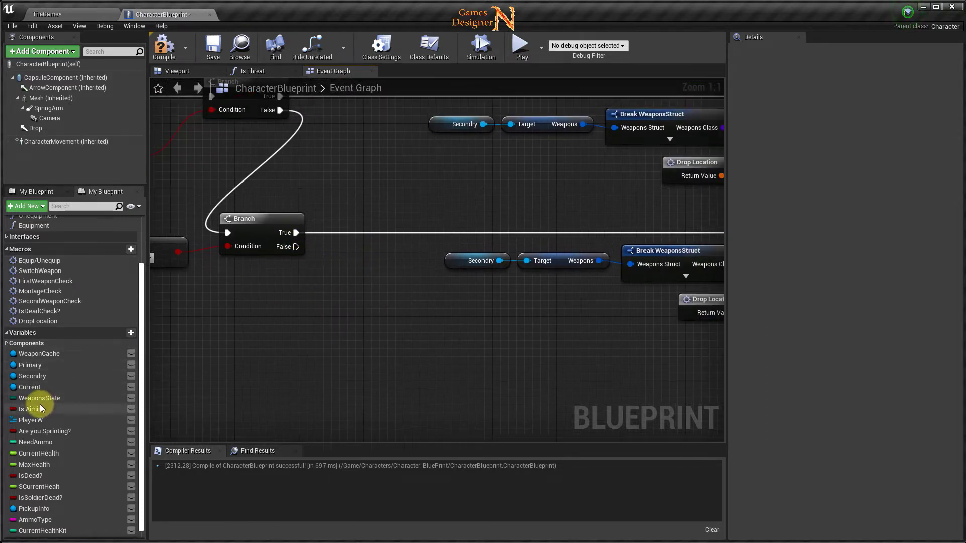
pyautogui.moveTo(31, 400)
pyautogui.mouseDown()
pyautogui.moveTo(343, 220)
pyautogui.moveTo(312, 234)
pyautogui.moveTo(325, 233)
pyautogui.mouseUp()
# - Run a SET WeaponsState node from Branch True and shift Secondry, Break WeaponsStruct and Drop Location down-left
pyautogui.click(377, 244)
pyautogui.moveTo(390, 304); pyautogui.dragTo(320, 303, button='right')
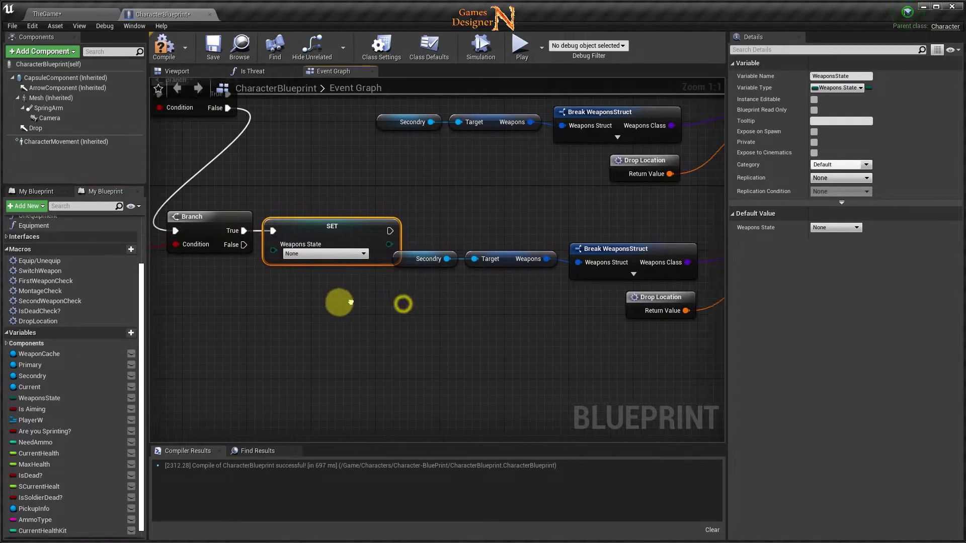
pyautogui.moveTo(404, 239)
pyautogui.mouseDown()
pyautogui.moveTo(587, 267)
pyautogui.moveTo(504, 284)
pyautogui.mouseUp()
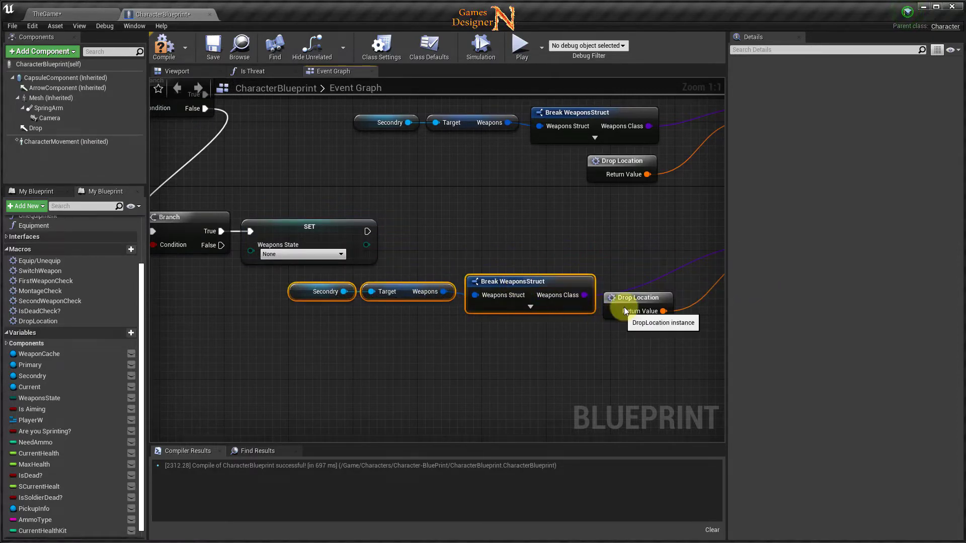
pyautogui.moveTo(627, 298); pyautogui.dragTo(548, 330)
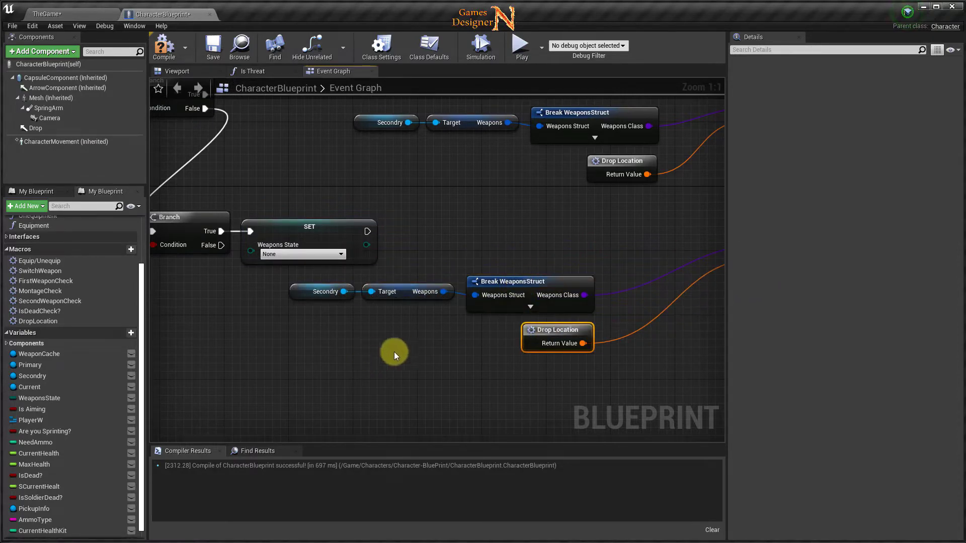
# - Add a SET Current node chained after the WeaponsState setter
pyautogui.moveTo(41, 386)
pyautogui.keyDown('ctrl'); pyautogui.mouseDown()
pyautogui.moveTo(445, 257)
pyautogui.moveTo(453, 248)
pyautogui.moveTo(427, 230)
pyautogui.mouseUp(); pyautogui.keyUp('ctrl')
pyautogui.click(451, 258)
pyautogui.moveTo(367, 231); pyautogui.dragTo(413, 231)
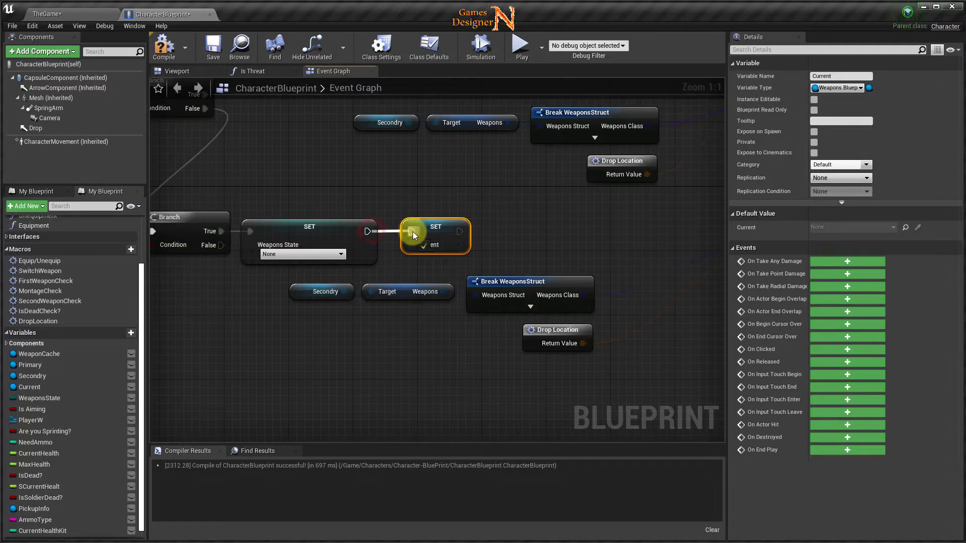
# - Feed a Current getter into SET Current and wire SET Current to the lower SpawnActor
pyautogui.moveTo(408, 303); pyautogui.dragTo(354, 298, button='right')
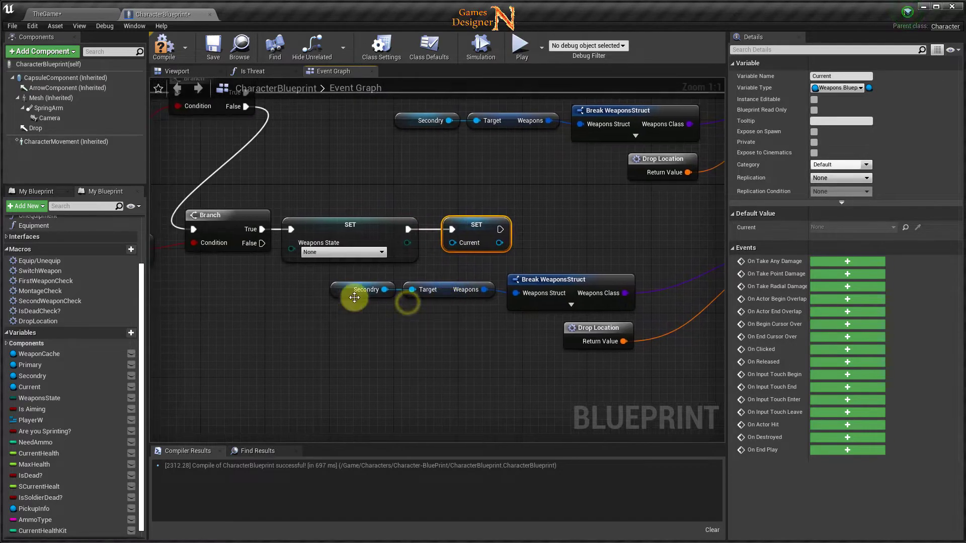
pyautogui.moveTo(32, 385); pyautogui.dragTo(450, 243)
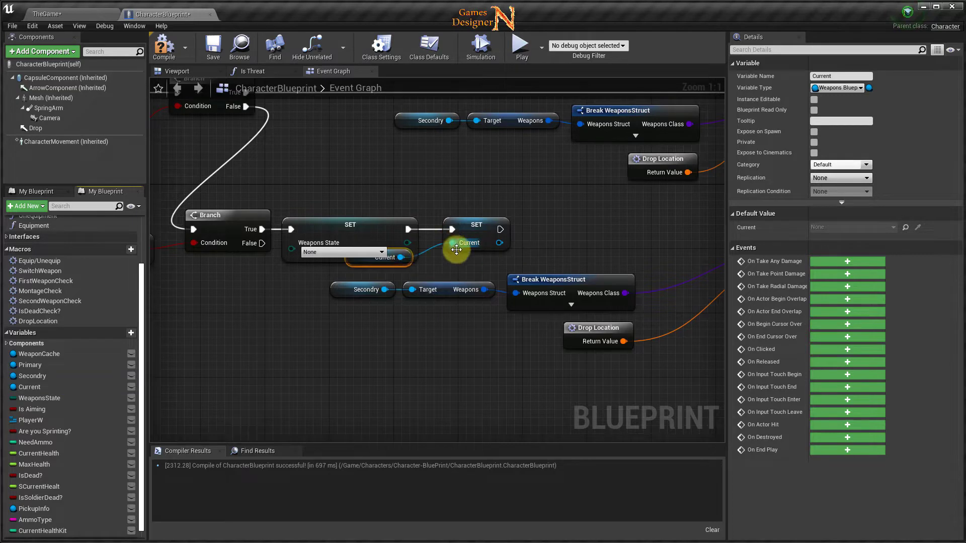
pyautogui.click(396, 274)
pyautogui.moveTo(396, 273); pyautogui.dragTo(436, 279)
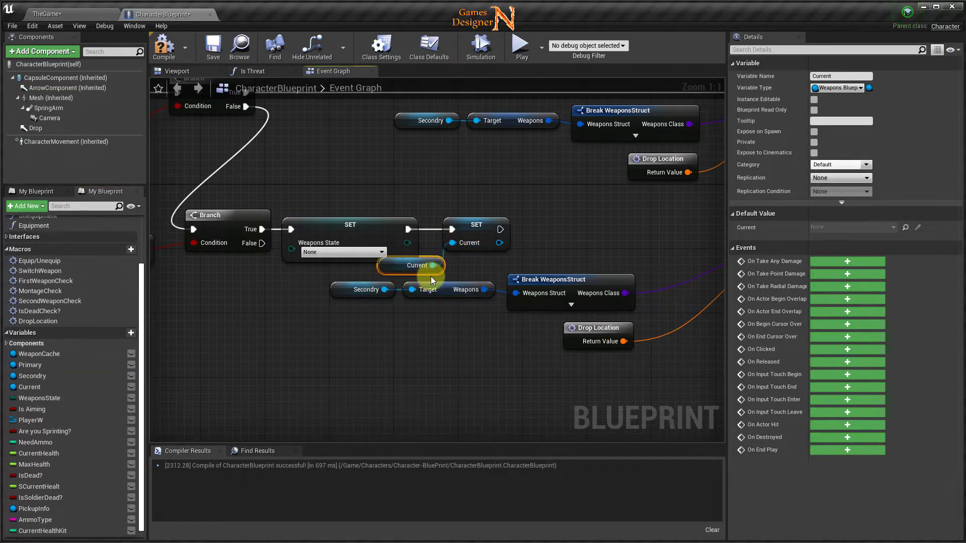
pyautogui.moveTo(375, 335); pyautogui.dragTo(223, 347, button='right')
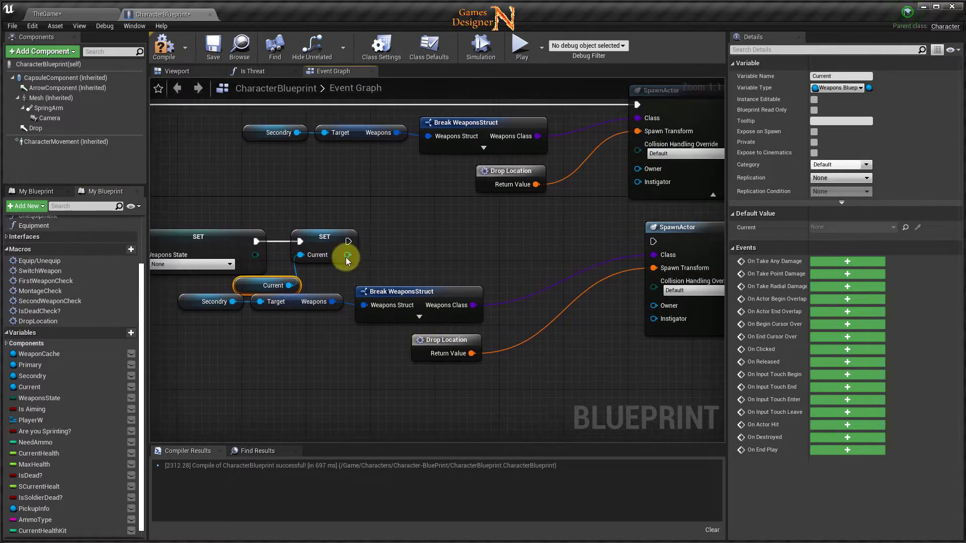
pyautogui.moveTo(350, 242); pyautogui.dragTo(654, 241)
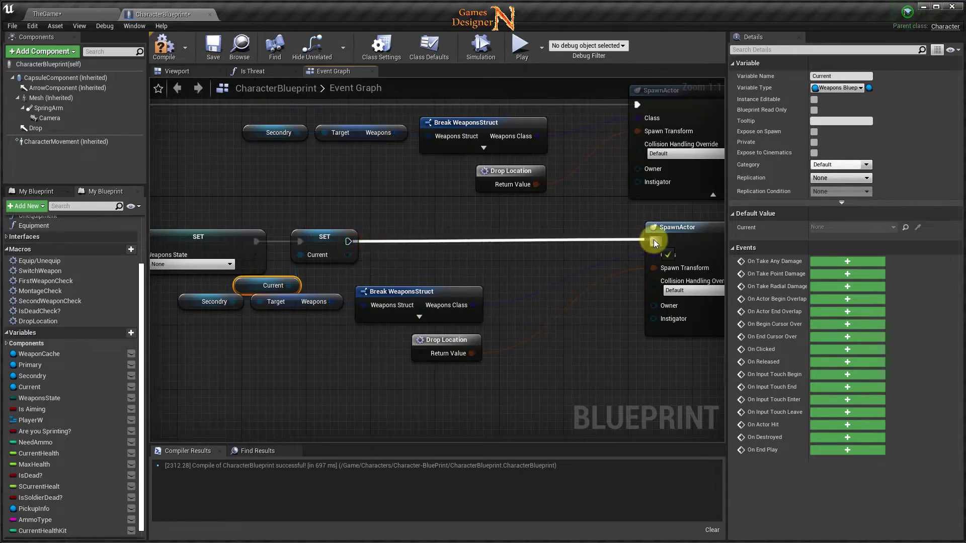
# - Shift the Secondry, Break WeaponsStruct and Drop Location nodes down-left, then select the Current getter
pyautogui.moveTo(298, 361); pyautogui.dragTo(691, 334, button='right')
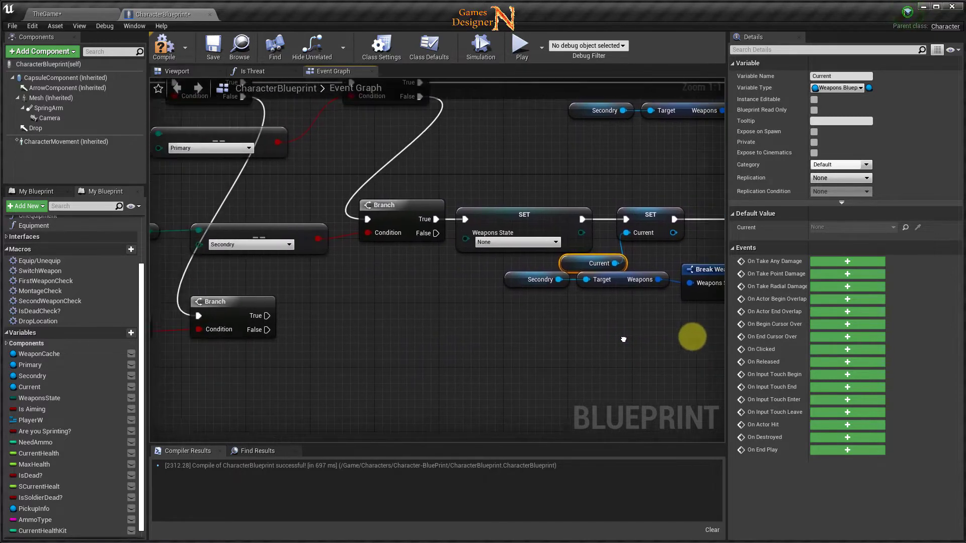
pyautogui.moveTo(496, 351); pyautogui.dragTo(593, 349, button='right')
pyautogui.moveTo(647, 366); pyautogui.dragTo(433, 367, button='right')
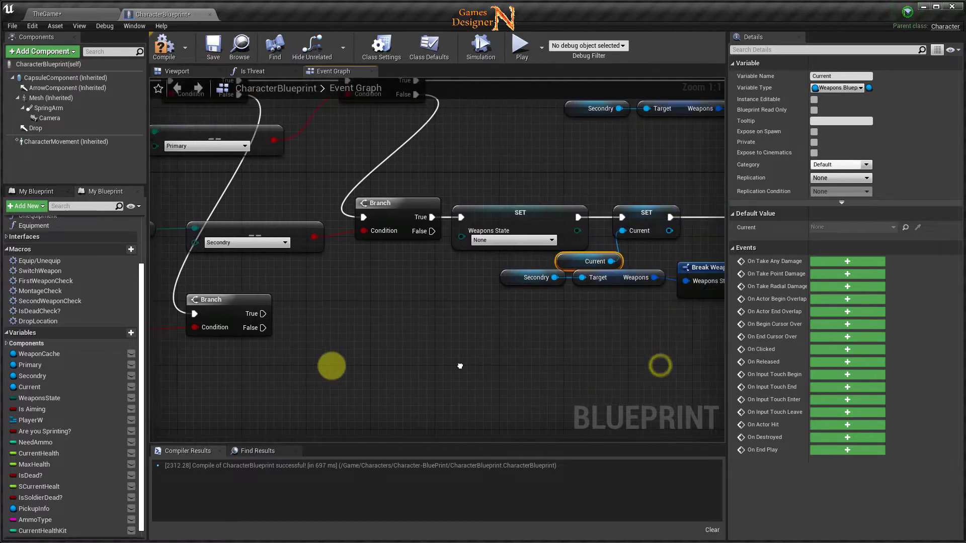
pyautogui.moveTo(401, 330)
pyautogui.mouseDown(button='right')
pyautogui.moveTo(568, 323)
pyautogui.moveTo(431, 334)
pyautogui.mouseUp(button='right')
pyautogui.moveTo(571, 374); pyautogui.dragTo(353, 345, button='right')
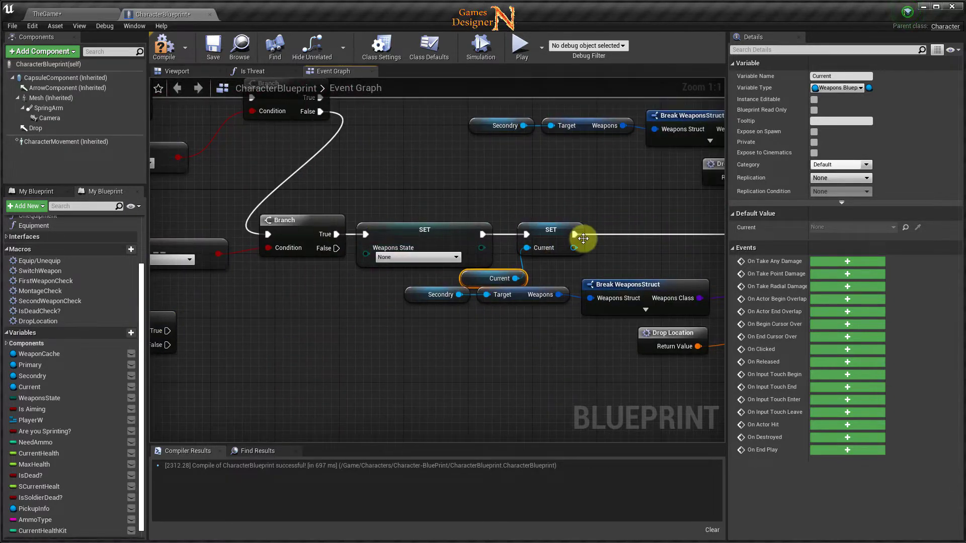
pyautogui.moveTo(520, 354); pyautogui.dragTo(123, 352, button='right')
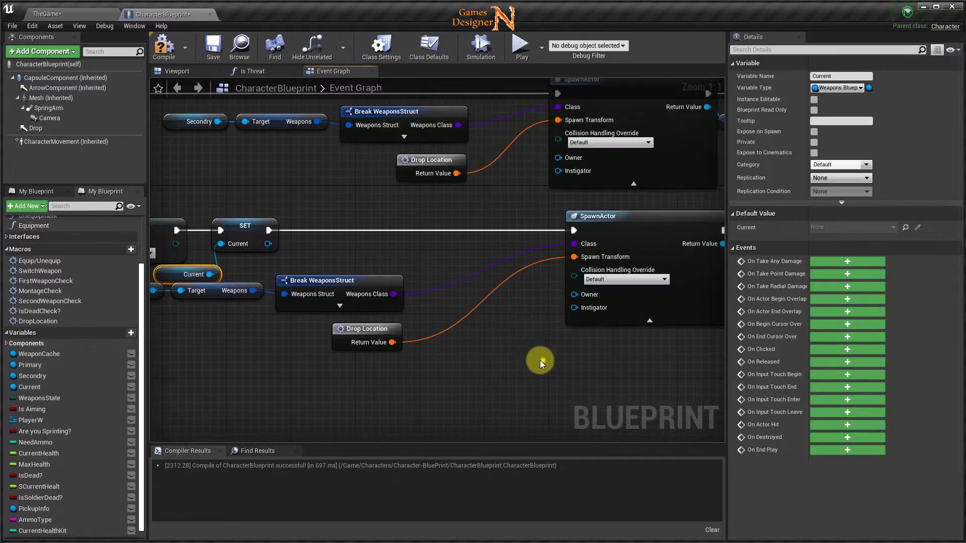
pyautogui.moveTo(537, 360); pyautogui.dragTo(282, 356, button='right')
pyautogui.moveTo(383, 356); pyautogui.dragTo(685, 356, button='right')
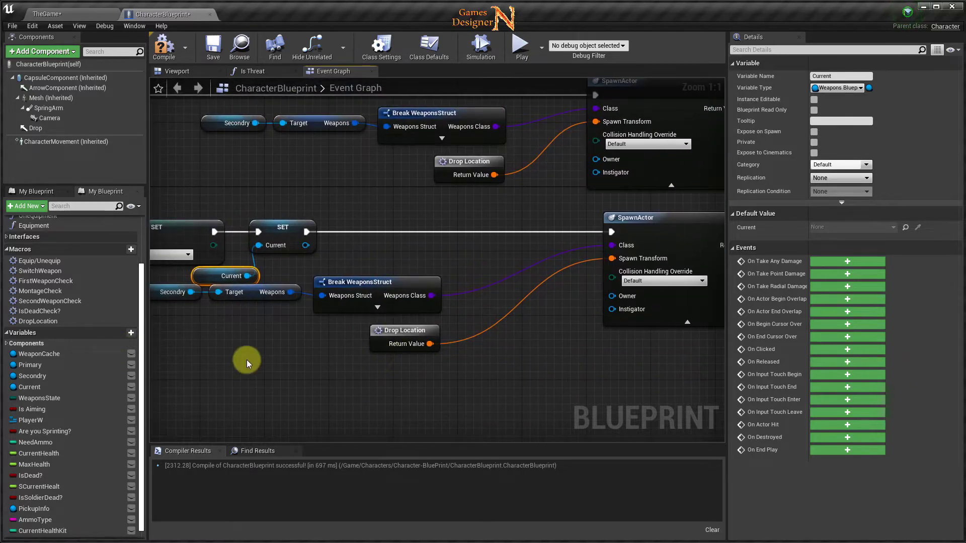
pyautogui.moveTo(243, 367); pyautogui.dragTo(429, 382, button='right')
pyautogui.moveTo(367, 355); pyautogui.dragTo(365, 354, button='right')
pyautogui.moveTo(430, 340)
pyautogui.mouseDown()
pyautogui.moveTo(517, 321)
pyautogui.moveTo(493, 338)
pyautogui.mouseUp()
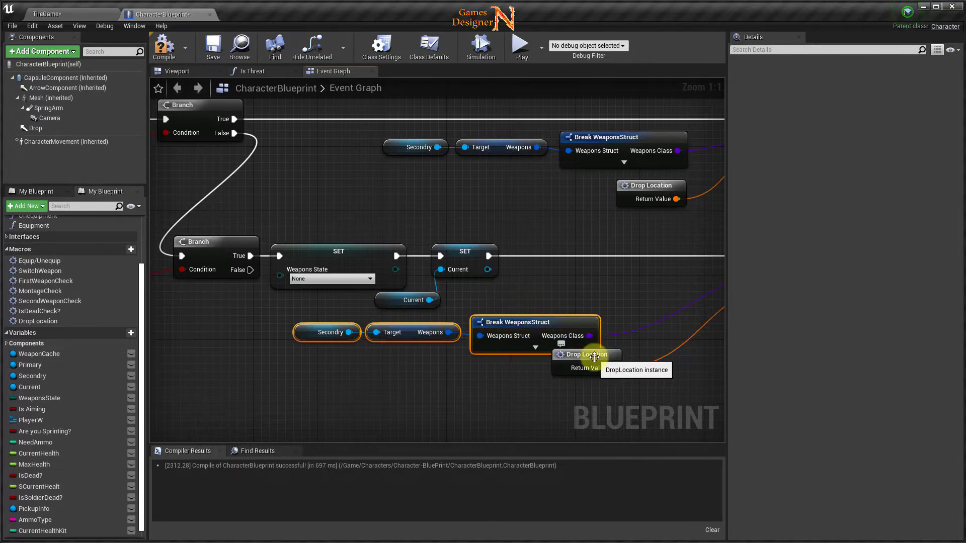
pyautogui.moveTo(574, 352); pyautogui.dragTo(548, 367)
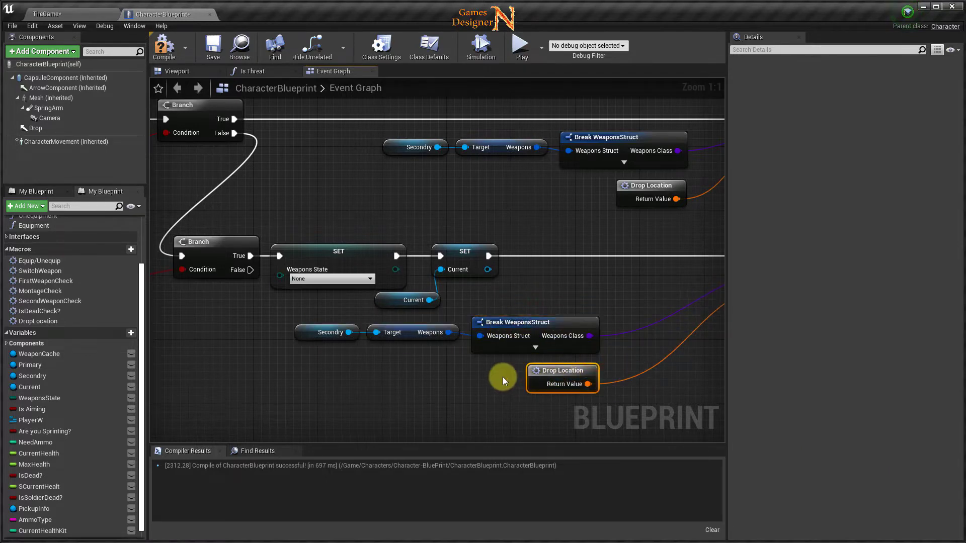
pyautogui.moveTo(415, 381); pyautogui.dragTo(503, 375, button='right')
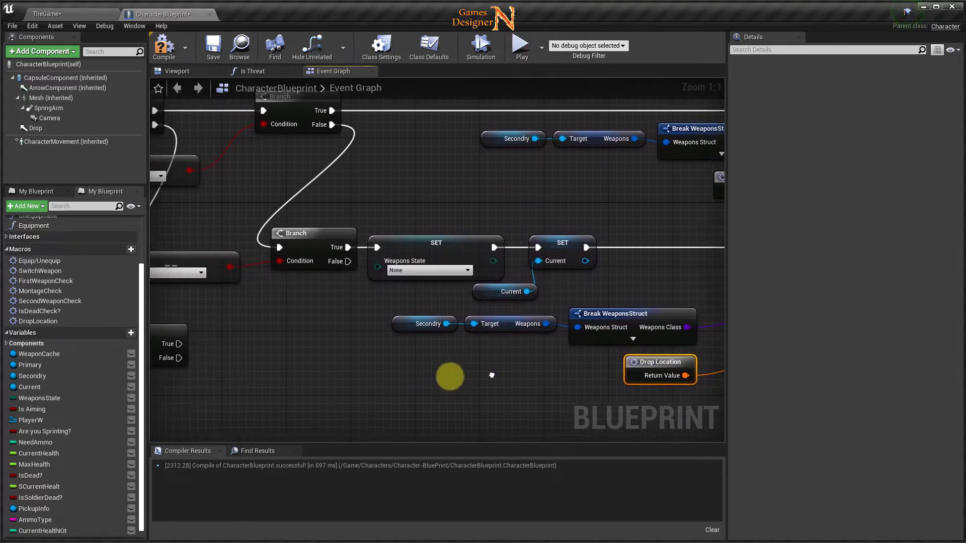
pyautogui.moveTo(508, 305); pyautogui.dragTo(560, 274)
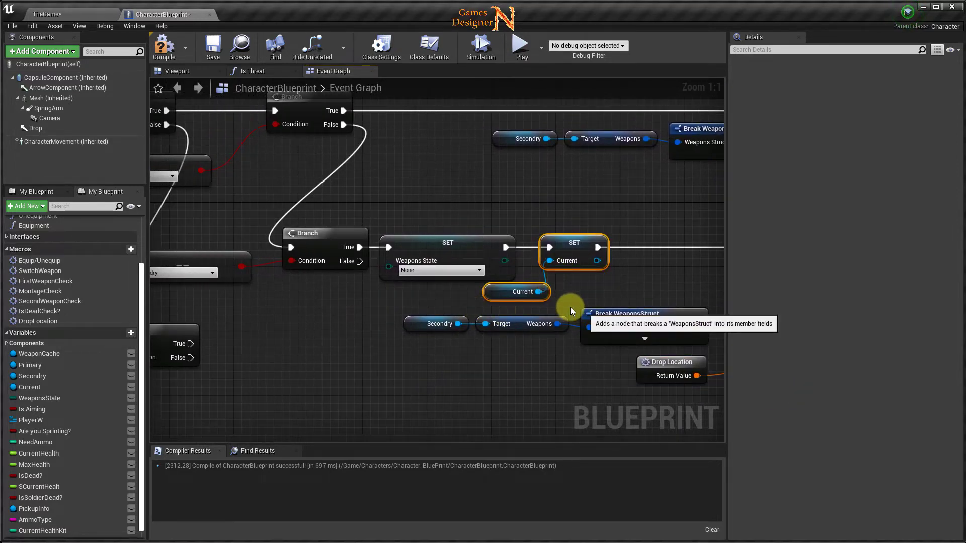
# - Delete the Current getter and plug a Primary getter into SET Current's input
pyautogui.click(509, 293)
pyautogui.press('Delete')
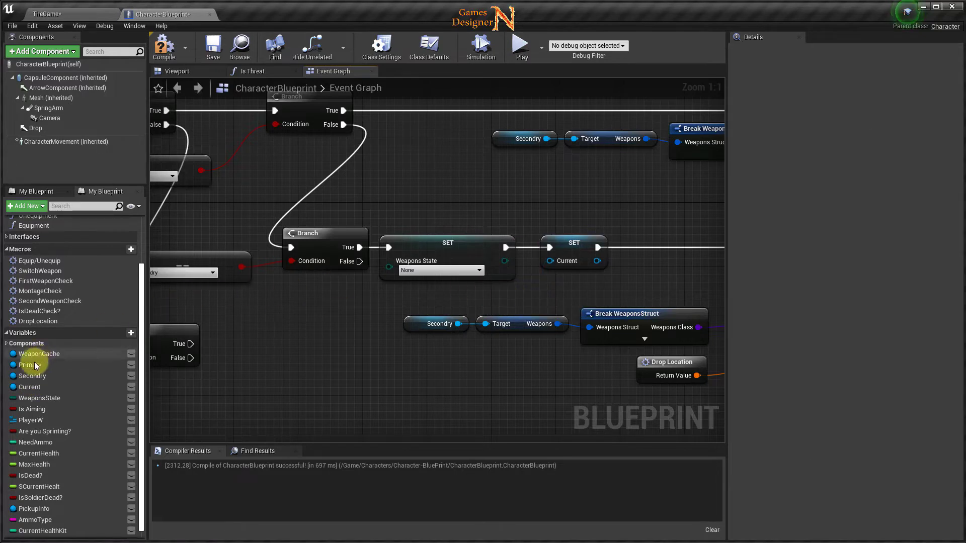
pyautogui.moveTo(31, 366); pyautogui.dragTo(550, 262)
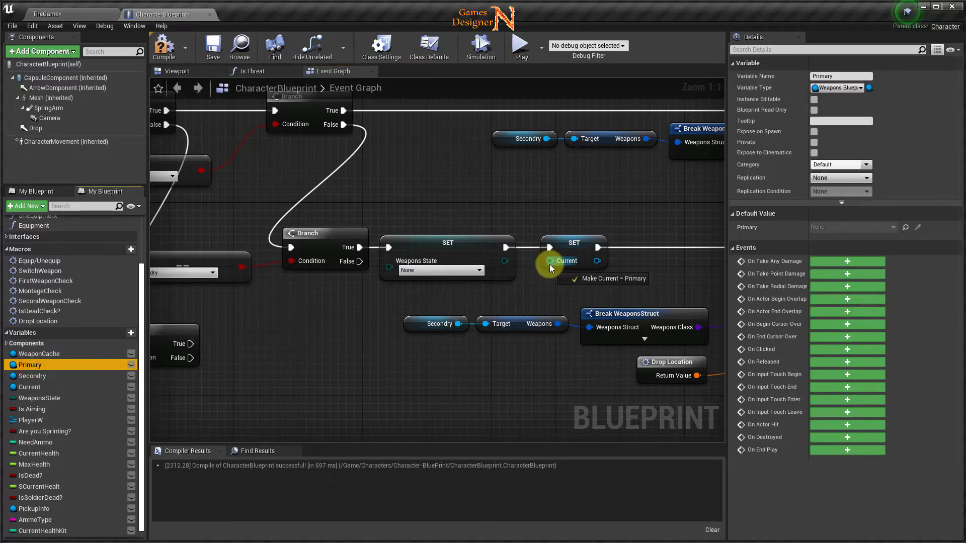
pyautogui.moveTo(478, 283); pyautogui.dragTo(478, 297)
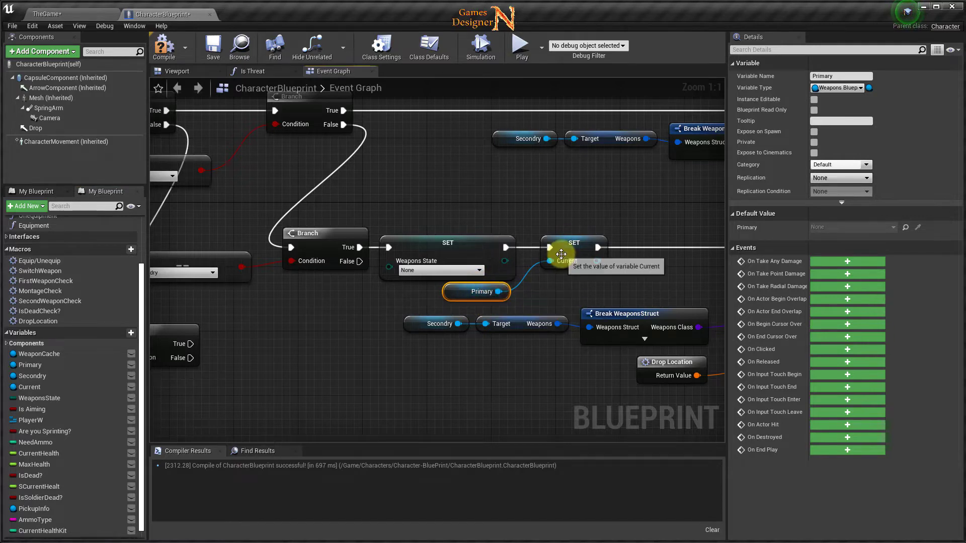
pyautogui.moveTo(448, 345); pyautogui.dragTo(202, 453, button='right')
pyautogui.moveTo(580, 273); pyautogui.dragTo(299, 280, button='right')
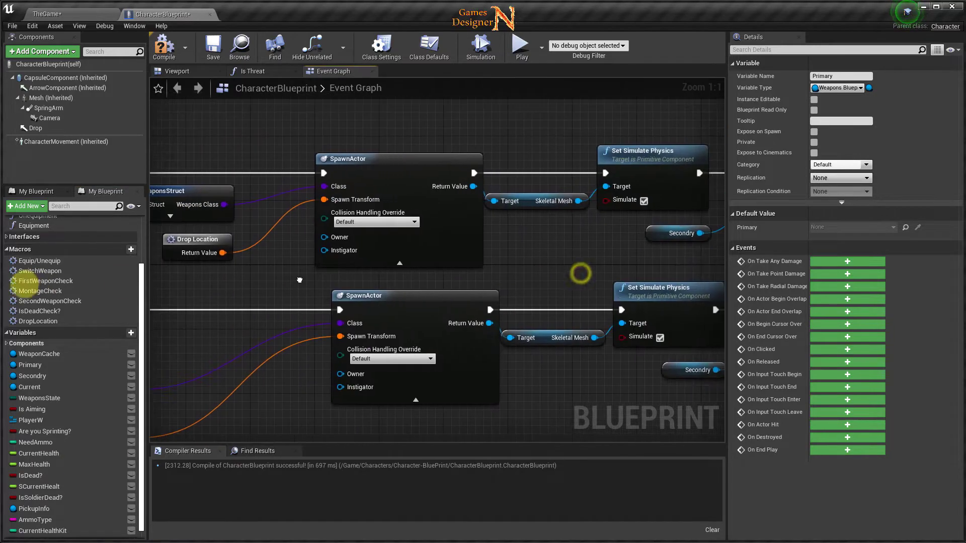
pyautogui.moveTo(639, 276); pyautogui.dragTo(384, 243, button='right')
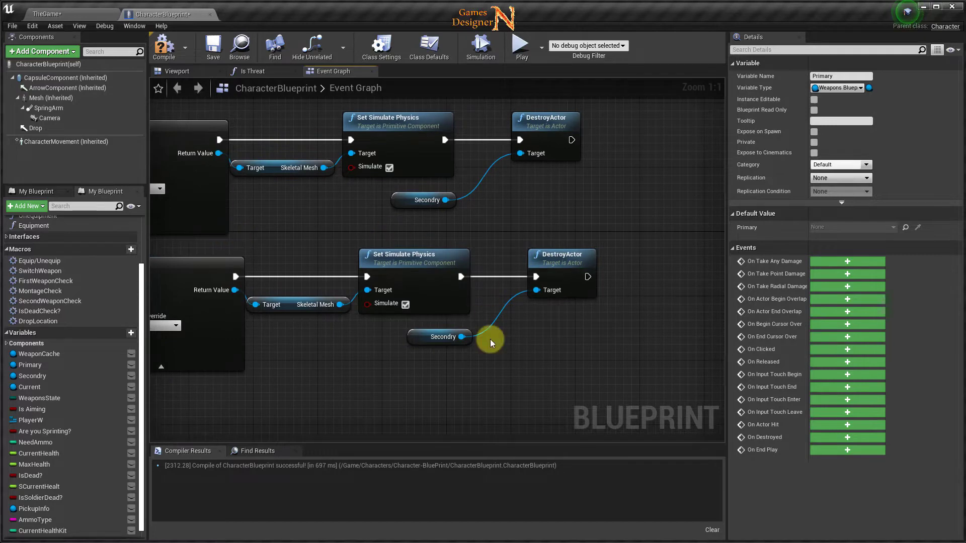
pyautogui.moveTo(270, 370); pyautogui.dragTo(271, 362, button='right')
pyautogui.moveTo(345, 383); pyautogui.dragTo(510, 388, button='right')
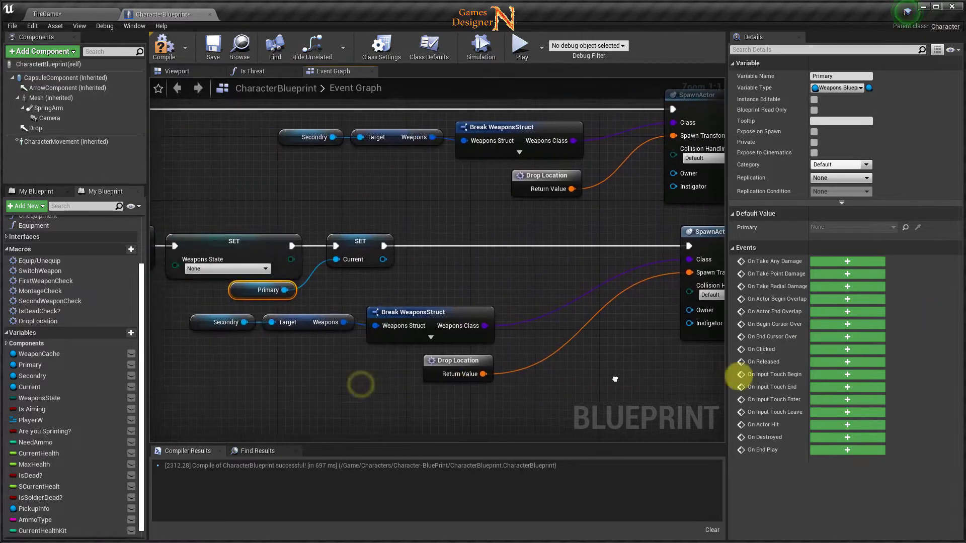
# - Move the Secondry, Break WeaponsStruct and Drop Location group lower in the graph
pyautogui.moveTo(446, 391); pyautogui.dragTo(618, 389, button='right')
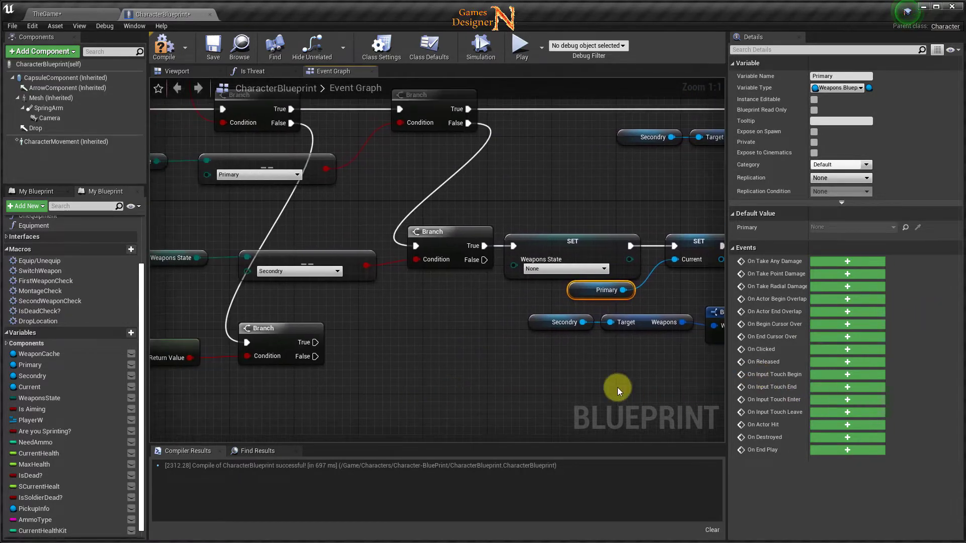
pyautogui.moveTo(517, 383); pyautogui.dragTo(285, 385, button='right')
pyautogui.scroll(-3, 285, 385)
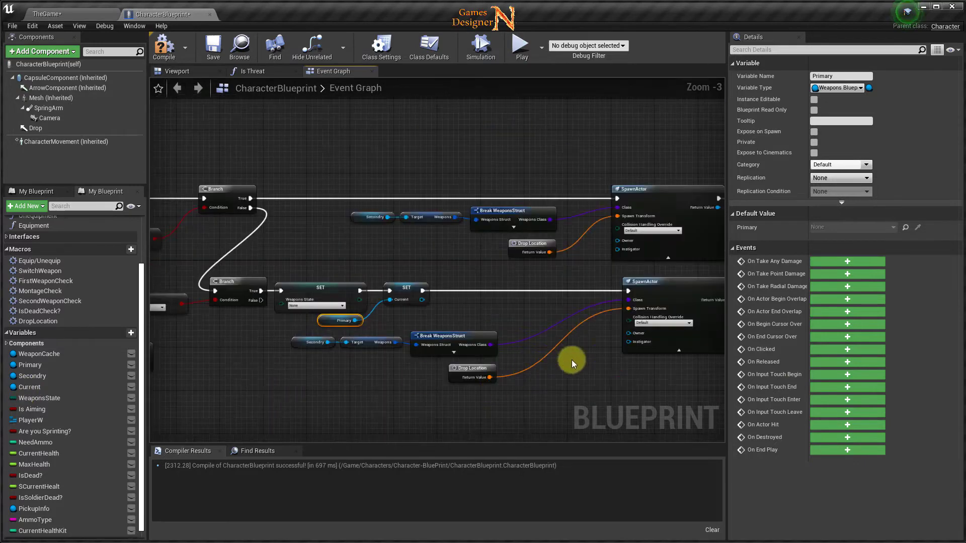
pyautogui.moveTo(323, 166); pyautogui.dragTo(669, 251)
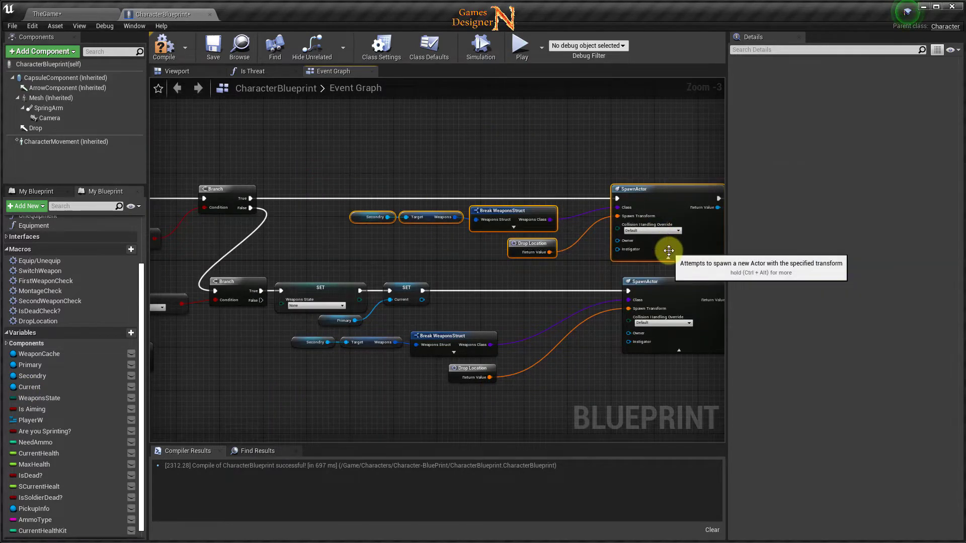
pyautogui.moveTo(610, 369); pyautogui.dragTo(338, 401, button='right')
pyautogui.moveTo(269, 248); pyautogui.dragTo(550, 215, button='right')
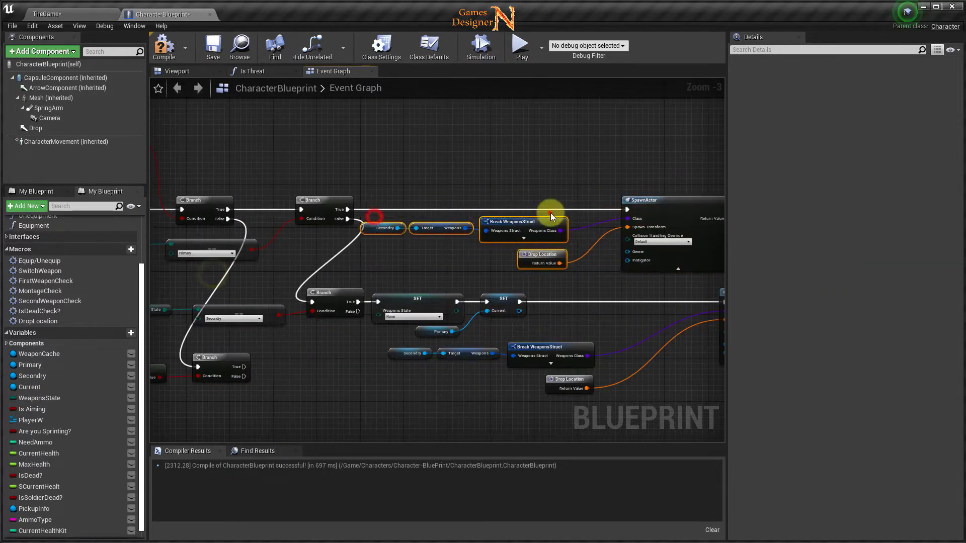
pyautogui.moveTo(550, 215); pyautogui.dragTo(469, 237)
pyautogui.moveTo(468, 240); pyautogui.dragTo(566, 229, button='right')
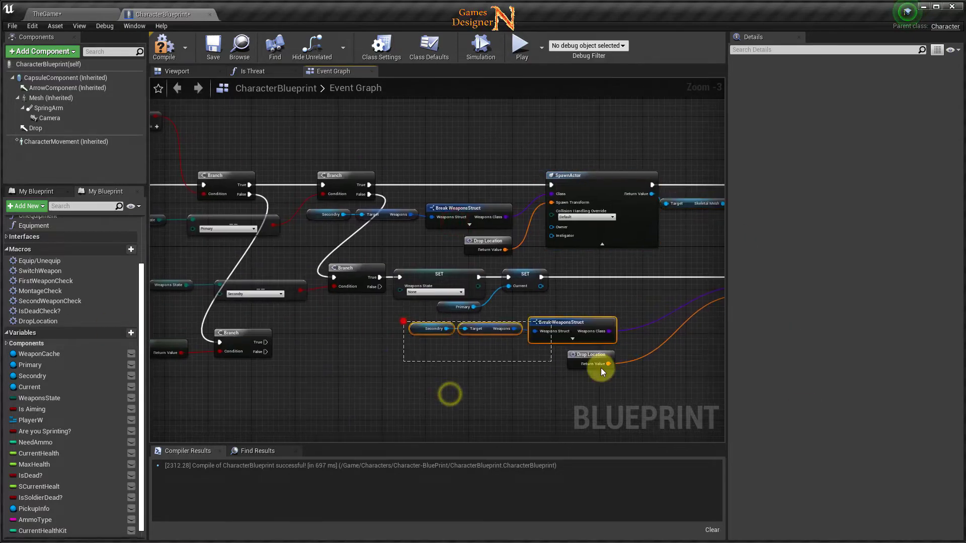
pyautogui.moveTo(448, 393); pyautogui.dragTo(495, 335)
# - Shift the Primary, Is Valid and Branch row down and left
pyautogui.moveTo(507, 255); pyautogui.dragTo(312, 340, button='right')
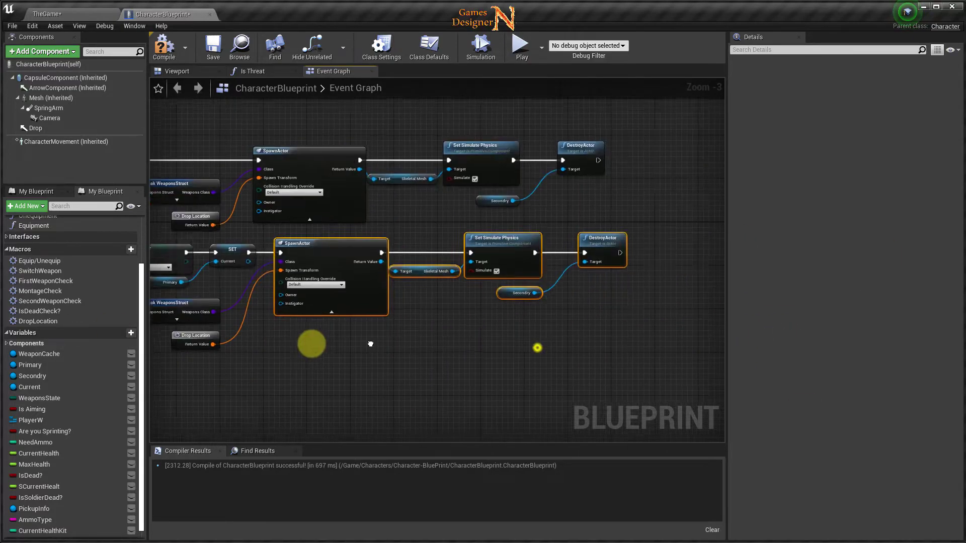
pyautogui.moveTo(241, 287); pyautogui.dragTo(407, 343)
pyautogui.moveTo(419, 294); pyautogui.dragTo(439, 316)
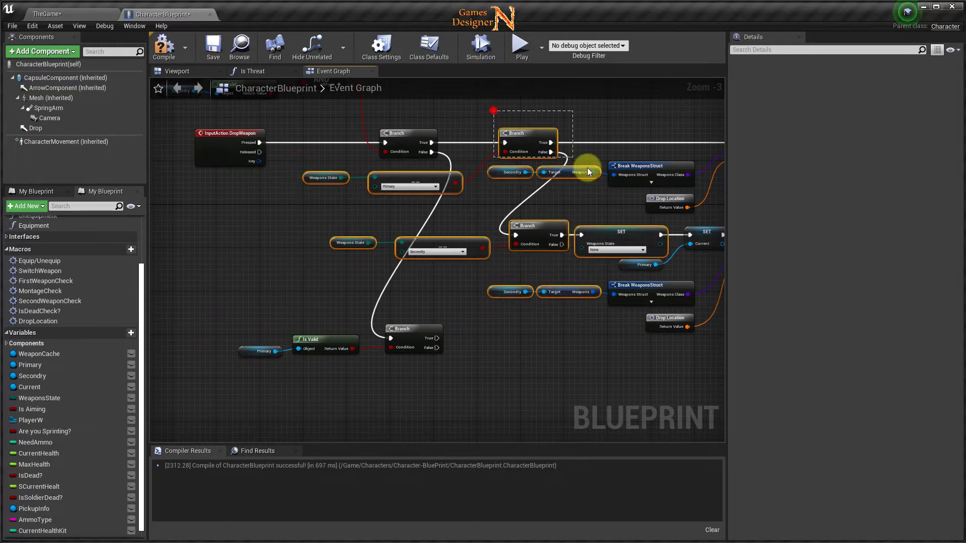
pyautogui.moveTo(344, 203); pyautogui.dragTo(526, 273)
pyautogui.moveTo(527, 273)
pyautogui.mouseDown(button='right')
pyautogui.moveTo(394, 384)
pyautogui.moveTo(668, 130)
pyautogui.moveTo(263, 384)
pyautogui.moveTo(478, 335)
pyautogui.moveTo(378, 420)
pyautogui.moveTo(688, 475)
pyautogui.moveTo(647, 366)
pyautogui.moveTo(657, 341)
pyautogui.mouseUp(button='right')
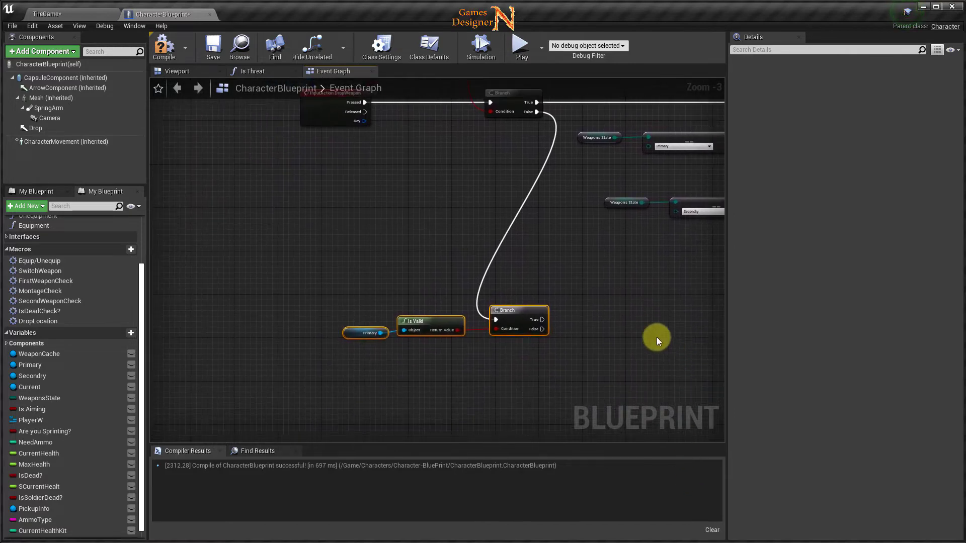
# - Save the character blueprint
pyautogui.click(212, 56)
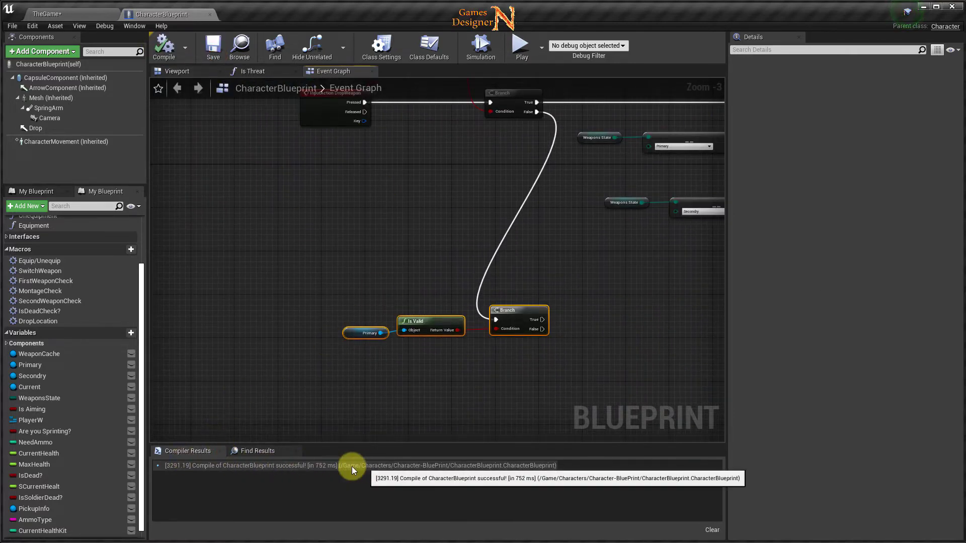
pyautogui.moveTo(541, 379); pyautogui.dragTo(602, 342, button='right')
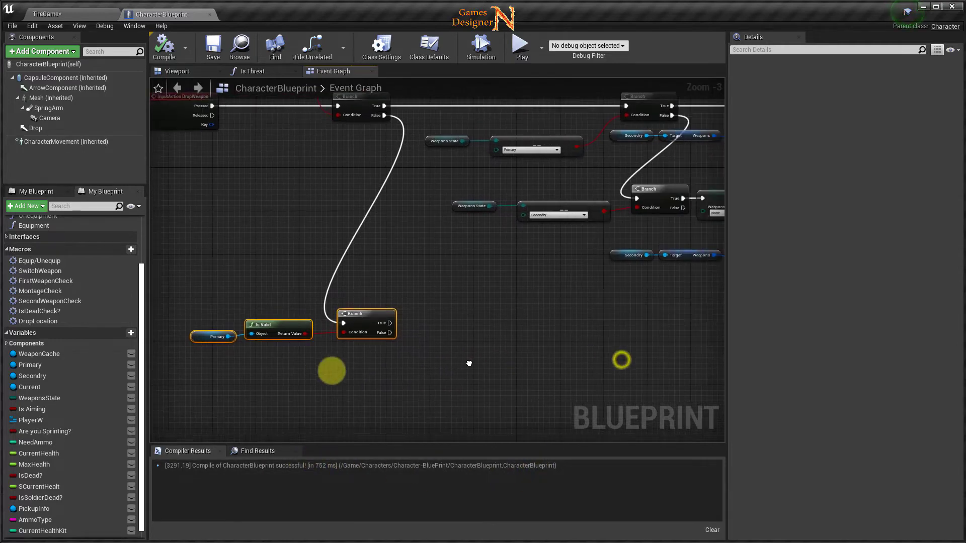
pyautogui.moveTo(536, 325); pyautogui.dragTo(330, 347, button='right')
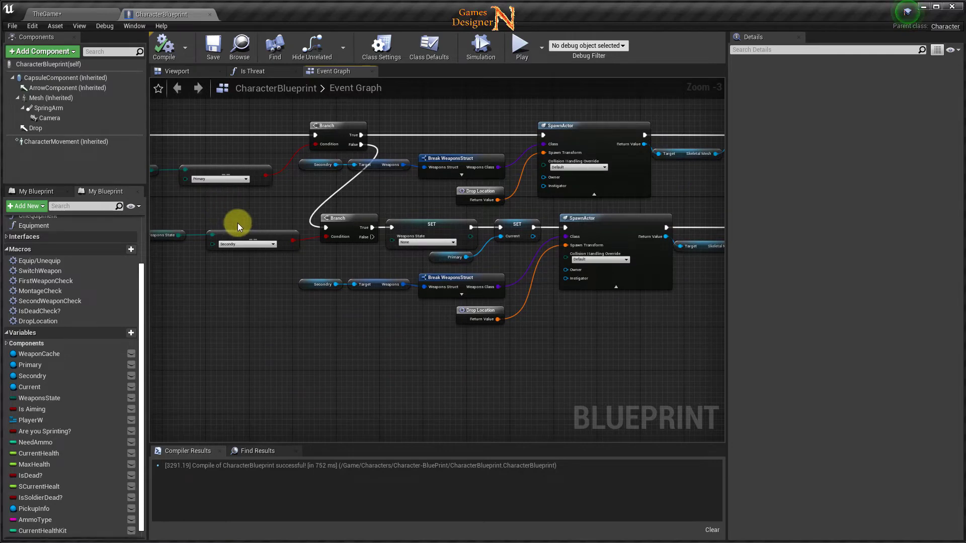
pyautogui.moveTo(245, 284)
pyautogui.mouseDown(button='right')
pyautogui.moveTo(431, 274)
pyautogui.moveTo(338, 313)
pyautogui.moveTo(499, 324)
pyautogui.moveTo(448, 323)
pyautogui.mouseUp(button='right')
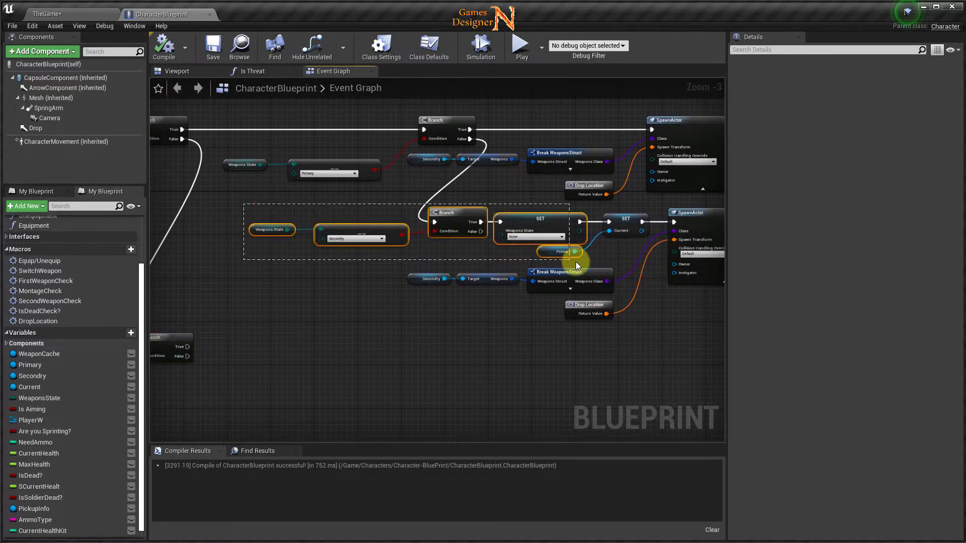
# - Copy the Secondry-check row through DestroyActor and paste a duplicate below it
pyautogui.moveTo(651, 279); pyautogui.dragTo(680, 309)
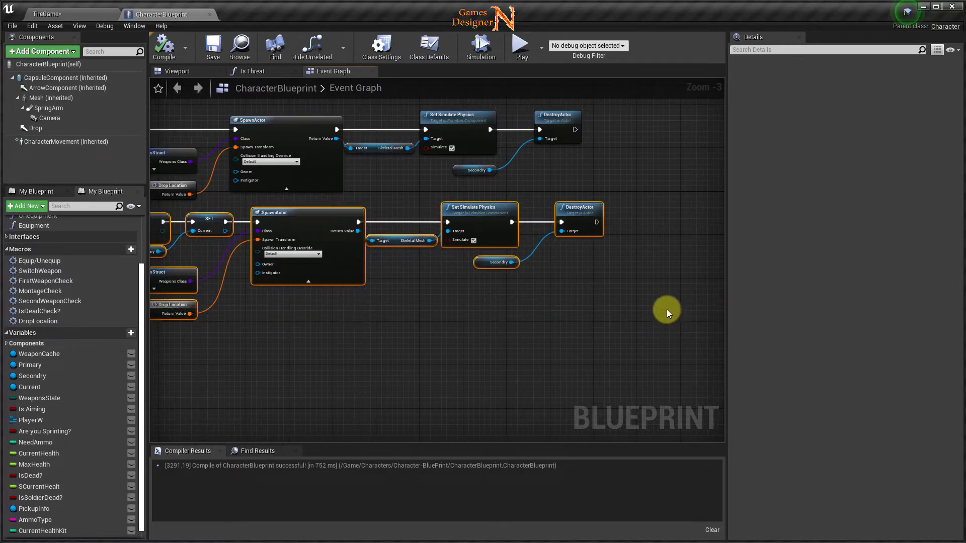
pyautogui.scroll(-3, 500, 300)
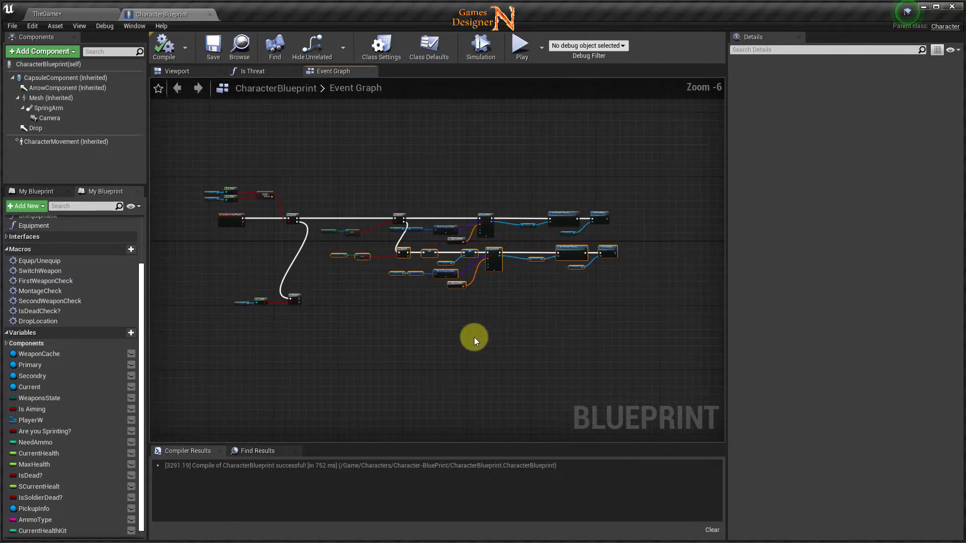
pyautogui.hotkey('ctrl', 'c')
pyautogui.hotkey('ctrl', 'v')
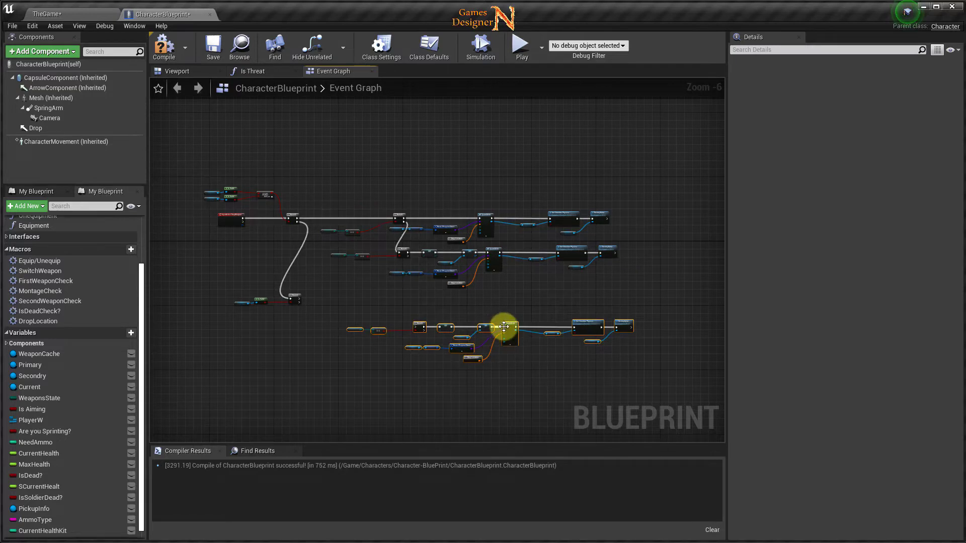
# - Position the pasted row and wire the Secondry Branch's False output into its Branch
pyautogui.moveTo(504, 327); pyautogui.dragTo(487, 300)
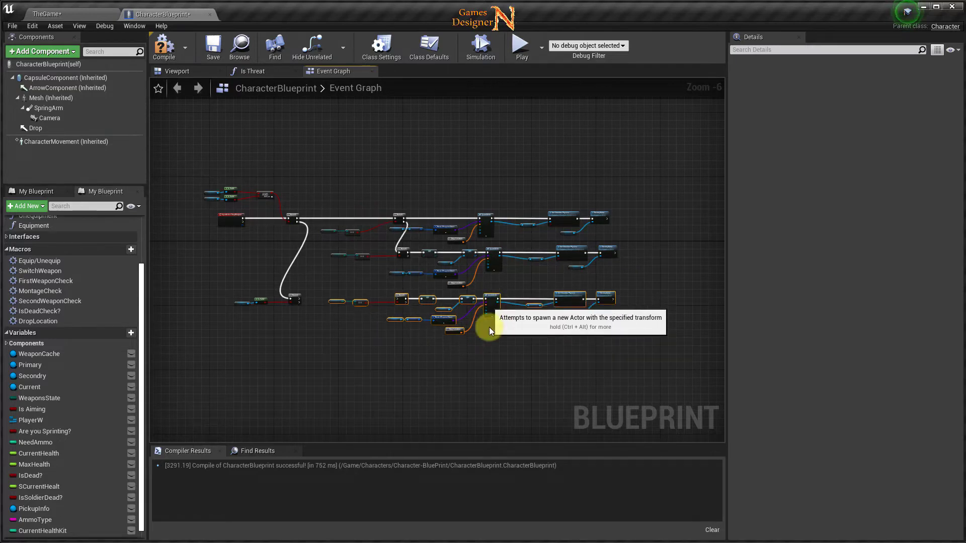
pyautogui.scroll(2, 481, 317)
pyautogui.scroll(2, 457, 290)
pyautogui.moveTo(470, 260); pyautogui.dragTo(582, 268, button='right')
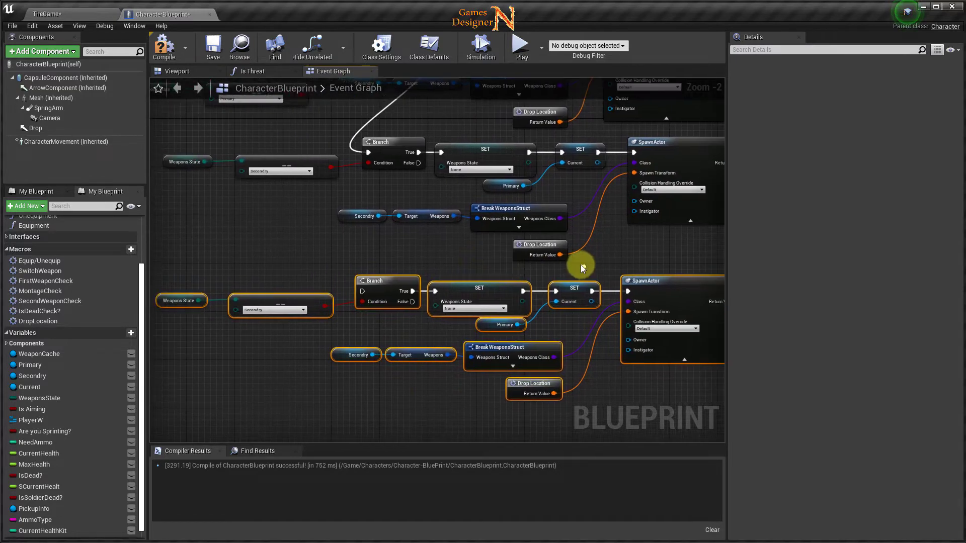
pyautogui.moveTo(419, 162); pyautogui.dragTo(362, 291)
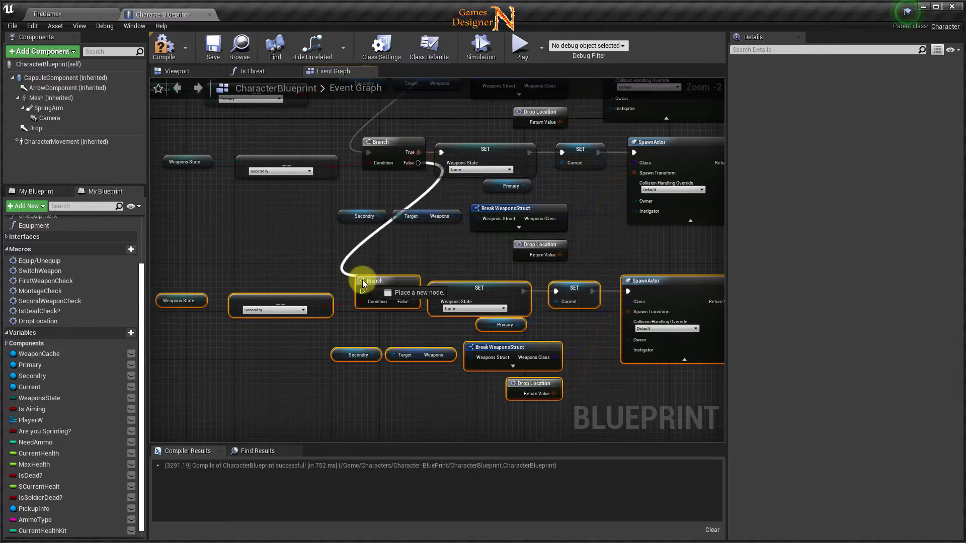
# - Set the new row's Weapons State comparison to None
pyautogui.moveTo(289, 349); pyautogui.dragTo(424, 321, button='right')
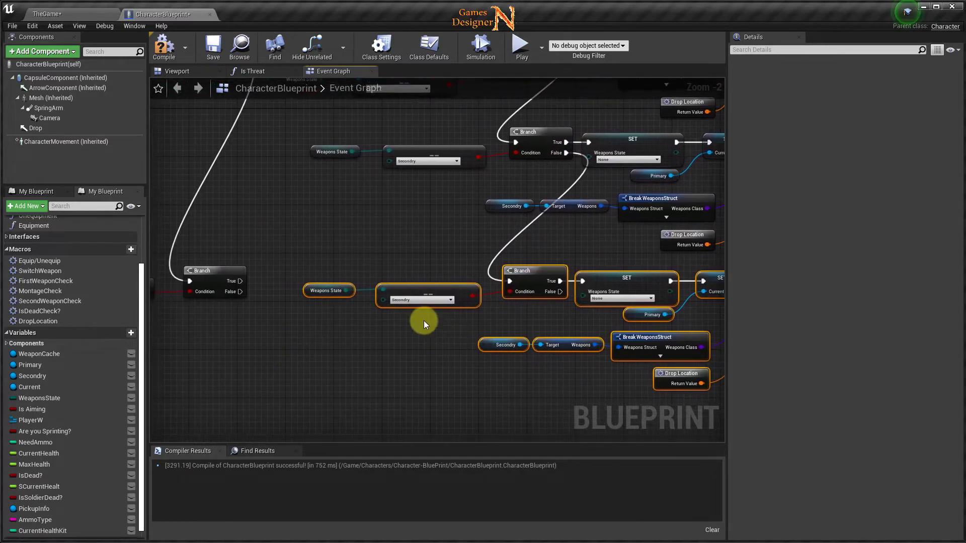
pyautogui.scroll(3, 423, 320)
pyautogui.click(408, 292)
pyautogui.click(396, 303)
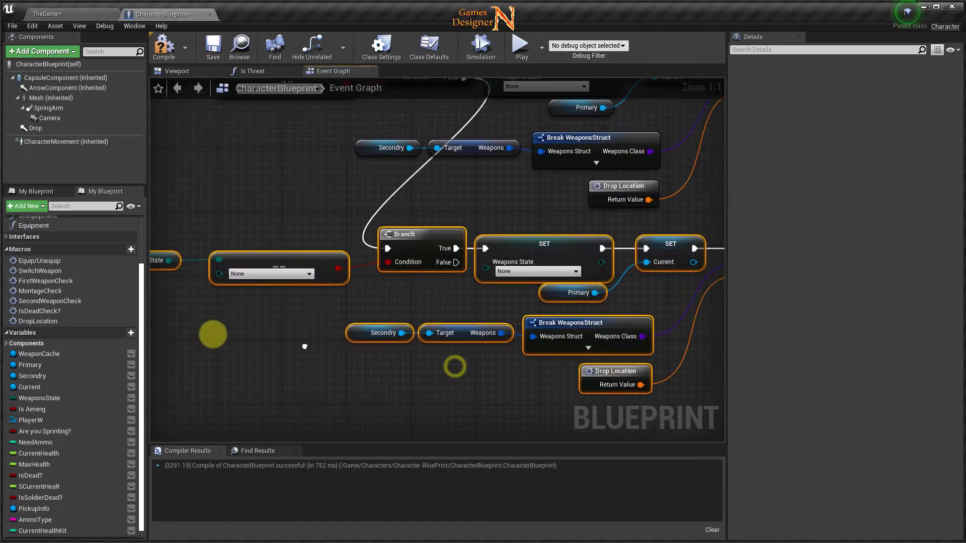
# - Delete the row's SET Weapons State, Primary and SET Current nodes, wiring Branch True straight to SpawnActor
pyautogui.moveTo(440, 357); pyautogui.dragTo(193, 343, button='right')
pyautogui.moveTo(374, 217); pyautogui.dragTo(541, 294)
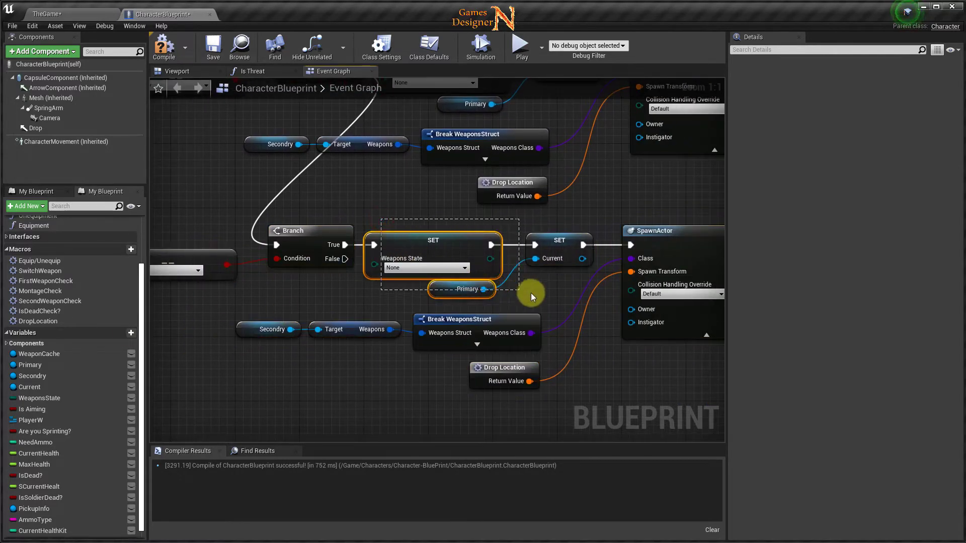
pyautogui.press('Delete')
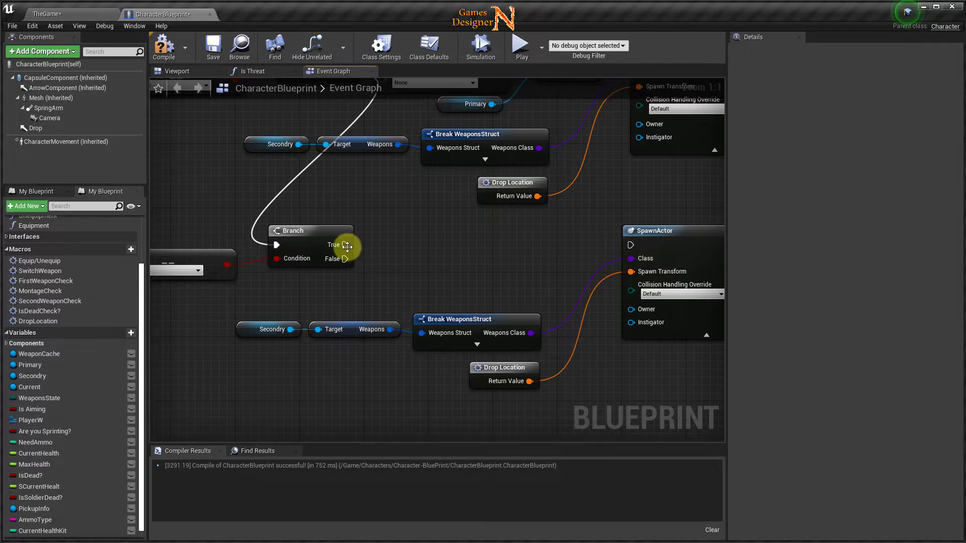
pyautogui.moveTo(345, 245); pyautogui.dragTo(631, 245)
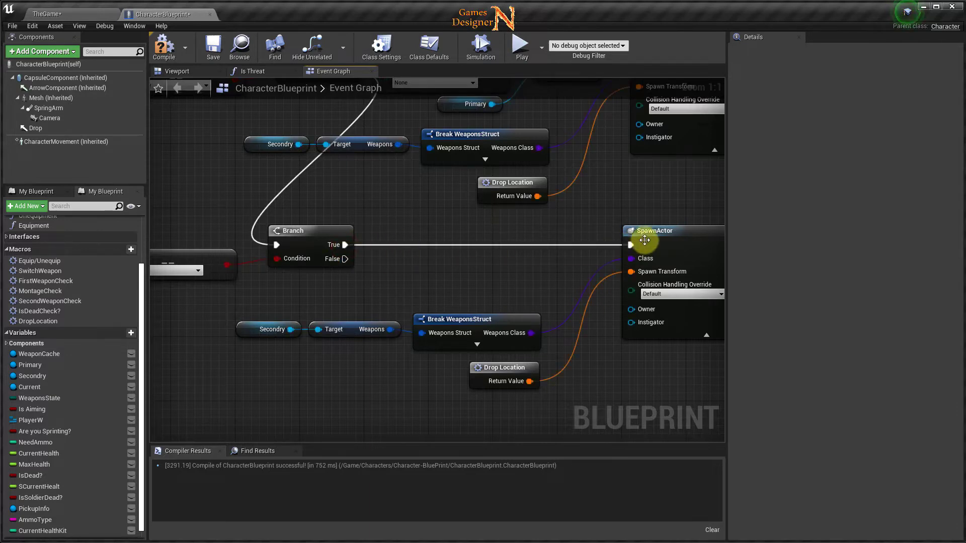
# - Move the weapon-class and Drop Location nodes up-right and check the row's DestroyActor node
pyautogui.moveTo(266, 302); pyautogui.dragTo(501, 407)
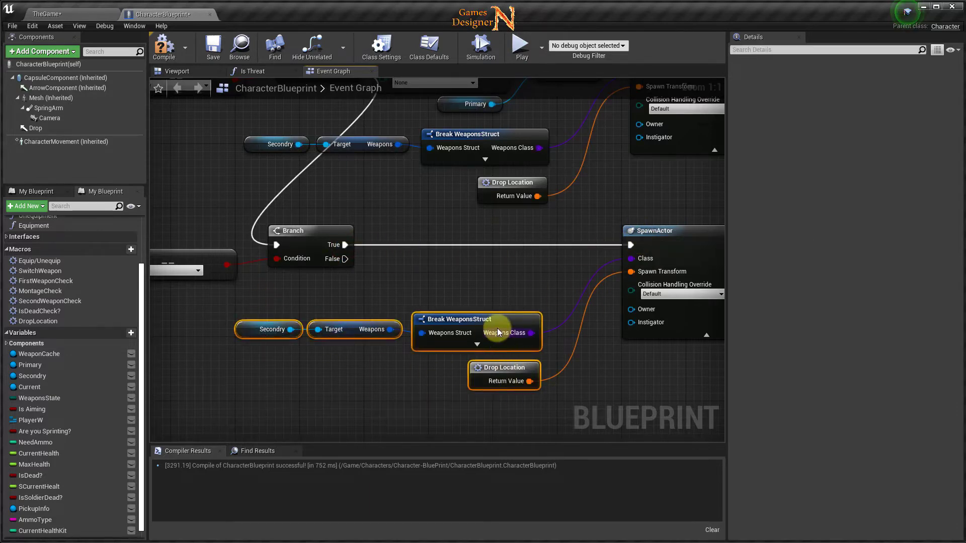
pyautogui.moveTo(497, 328); pyautogui.dragTo(521, 295)
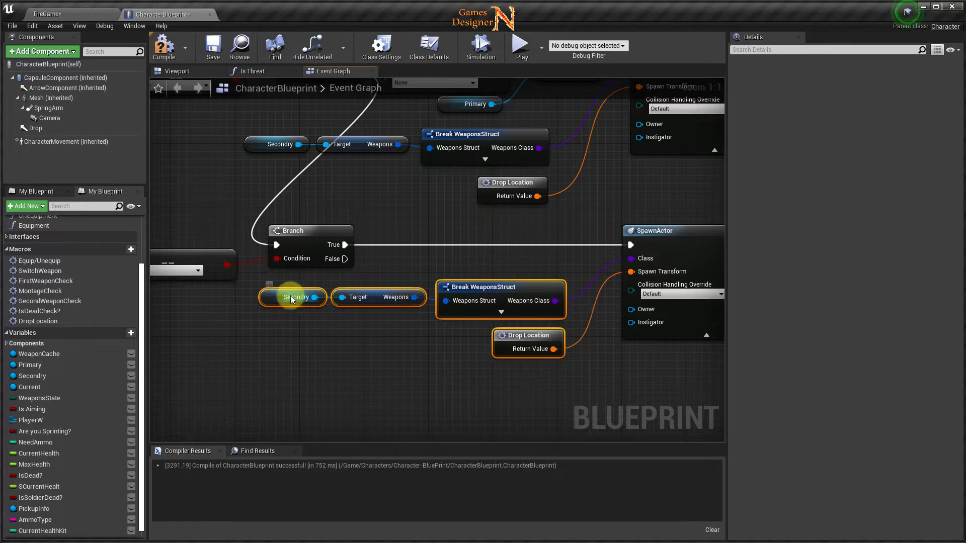
pyautogui.moveTo(594, 400); pyautogui.dragTo(173, 390, button='right')
pyautogui.moveTo(631, 387); pyautogui.dragTo(423, 384, button='right')
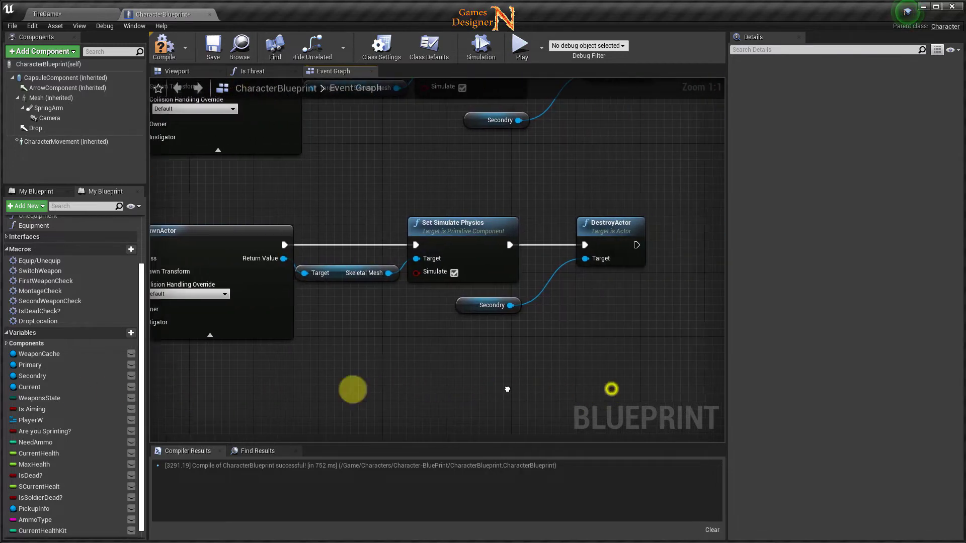
pyautogui.moveTo(613, 390); pyautogui.dragTo(413, 365, button='right')
pyautogui.click(498, 246)
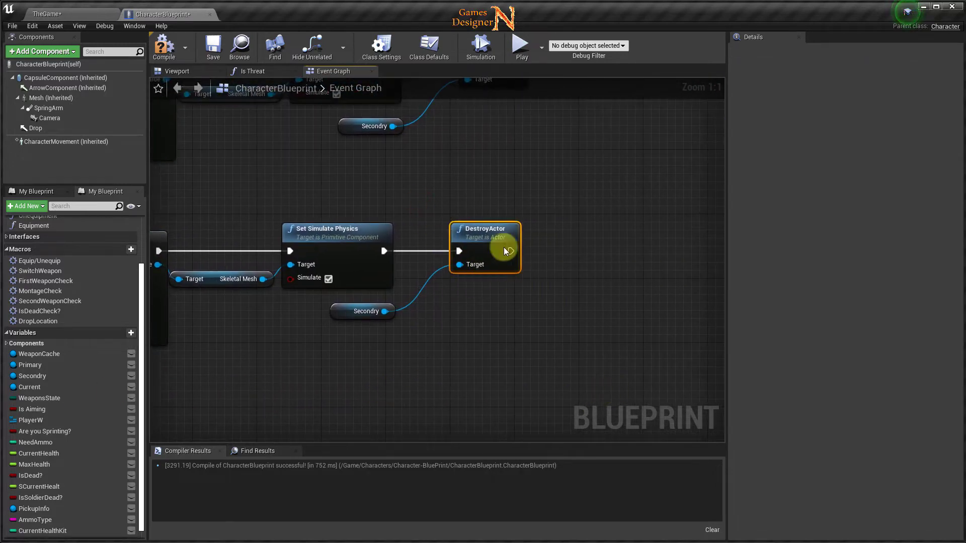
pyautogui.moveTo(277, 349); pyautogui.dragTo(337, 359, button='right')
pyautogui.scroll(-2, 731, 379)
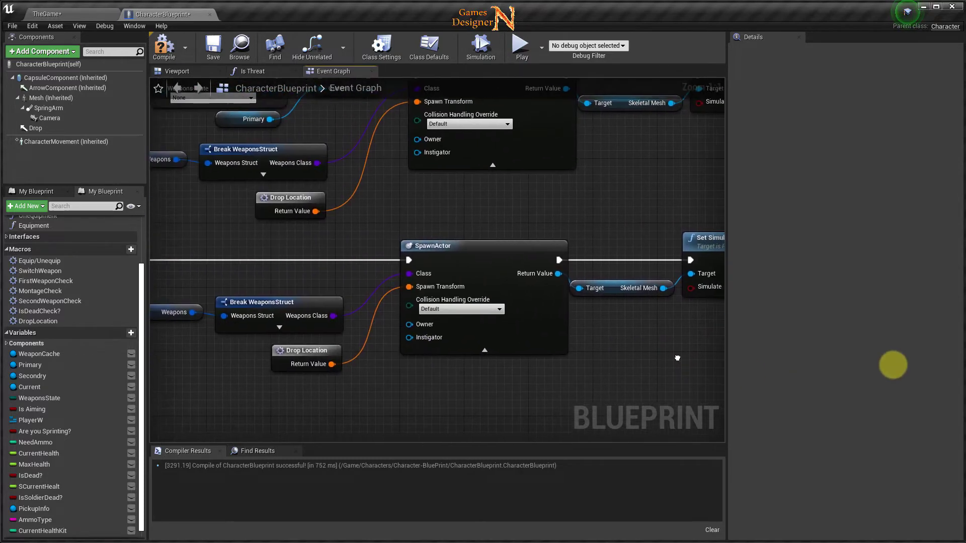
pyautogui.scroll(-1, 498, 370)
pyautogui.scroll(-1, 405, 376)
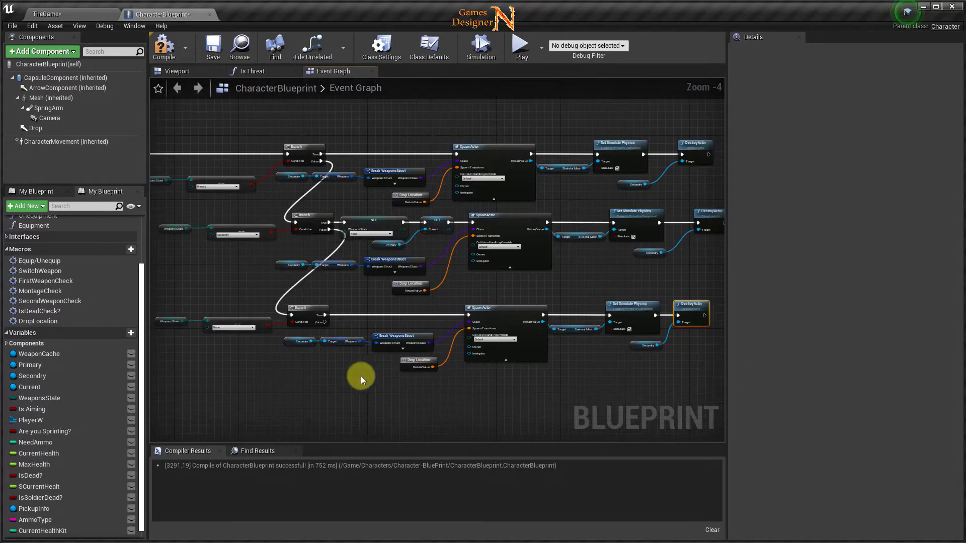
# - Marquee-select the top, middle and bottom rows' nodes in turn, ending on the bottom spawn row
pyautogui.moveTo(360, 376); pyautogui.dragTo(414, 391, button='right')
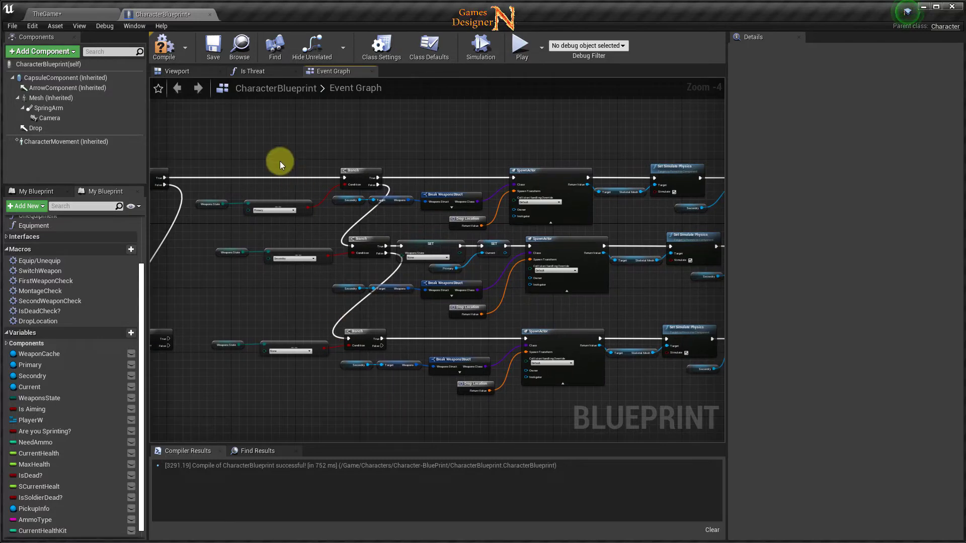
pyautogui.moveTo(496, 162)
pyautogui.mouseDown()
pyautogui.moveTo(690, 212)
pyautogui.moveTo(682, 222)
pyautogui.mouseUp()
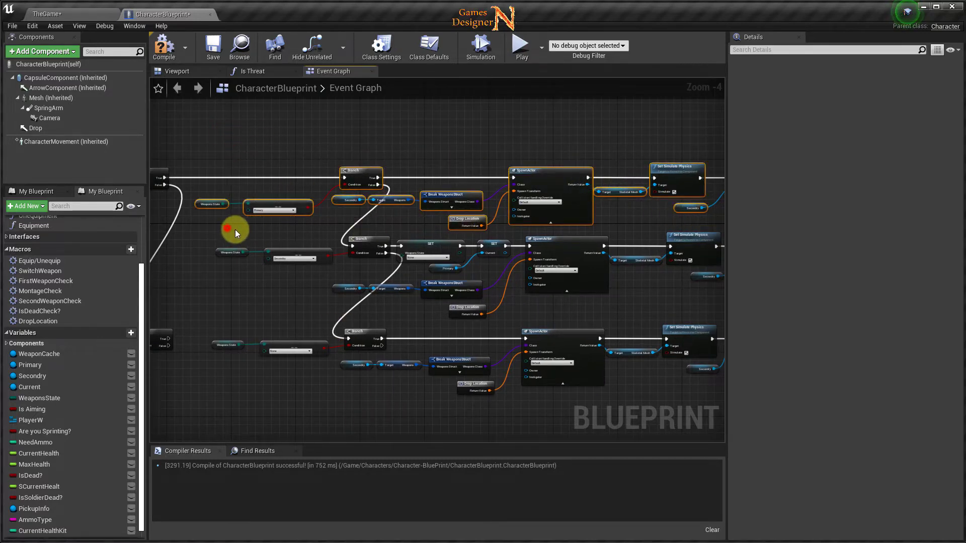
pyautogui.moveTo(235, 233); pyautogui.dragTo(655, 301)
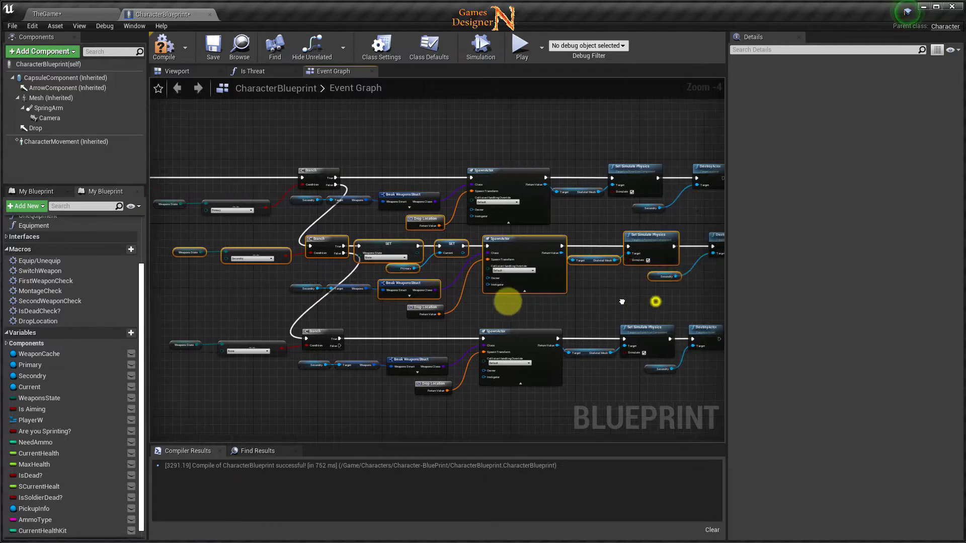
pyautogui.moveTo(508, 302); pyautogui.dragTo(377, 253, button='right')
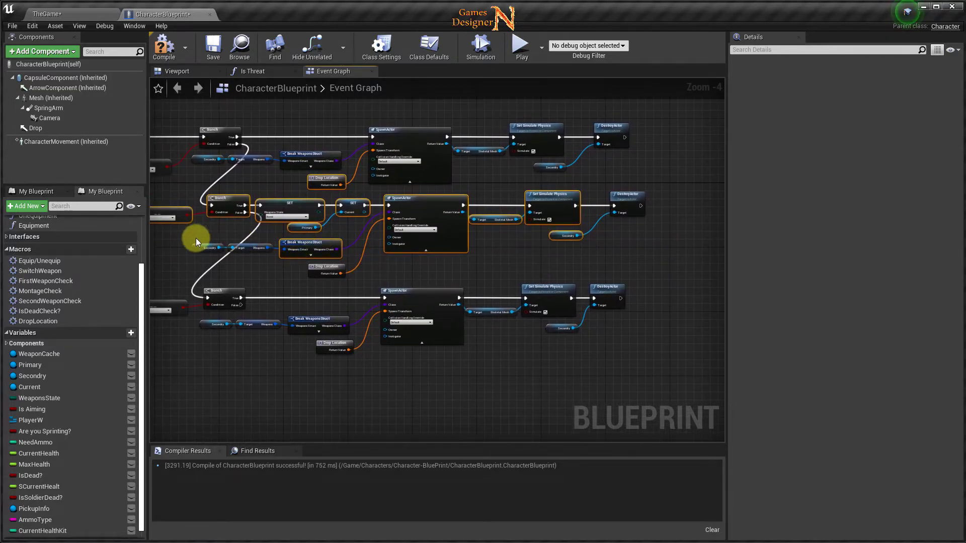
pyautogui.moveTo(182, 246); pyautogui.dragTo(253, 207, button='right')
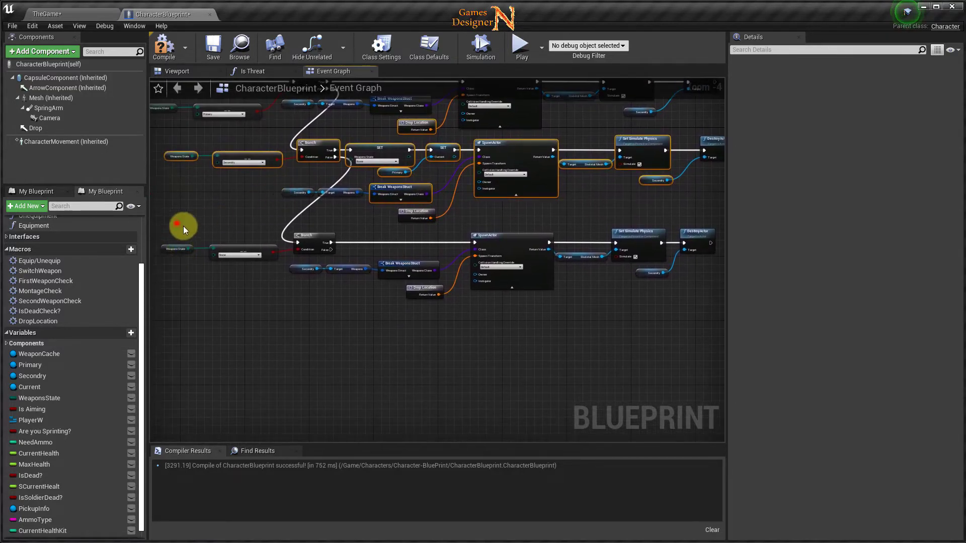
pyautogui.moveTo(178, 224)
pyautogui.mouseDown()
pyautogui.moveTo(640, 309)
pyautogui.moveTo(718, 310)
pyautogui.mouseUp()
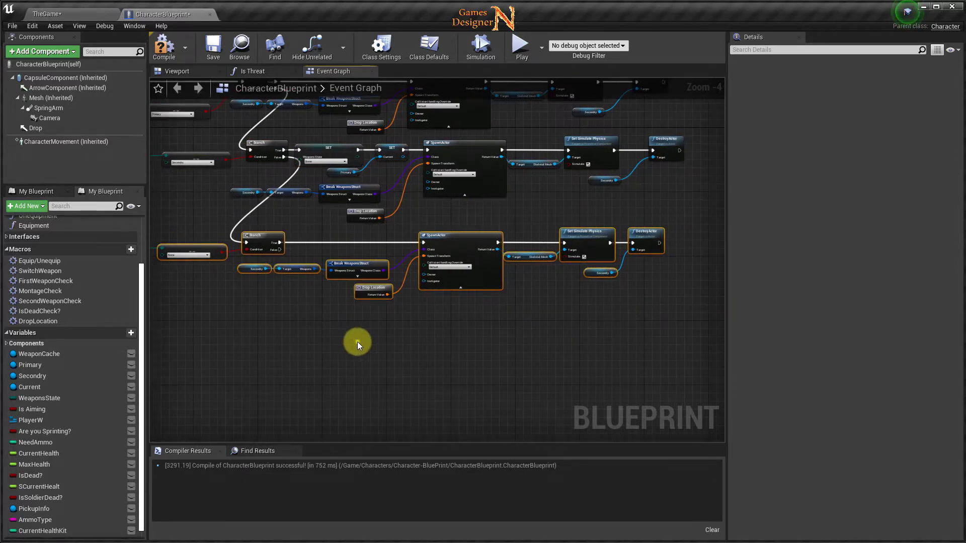
pyautogui.moveTo(358, 342); pyautogui.dragTo(529, 329, button='right')
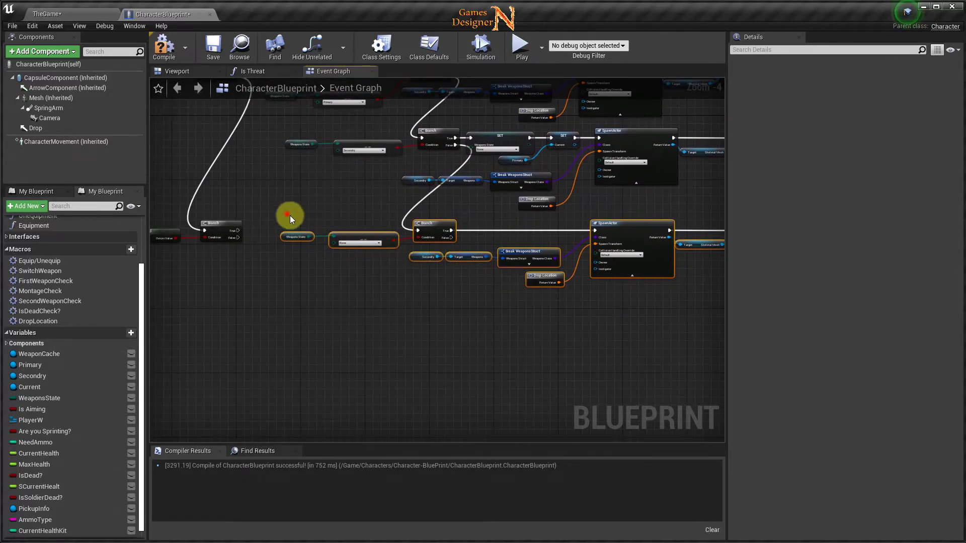
pyautogui.moveTo(290, 216); pyautogui.dragTo(639, 291)
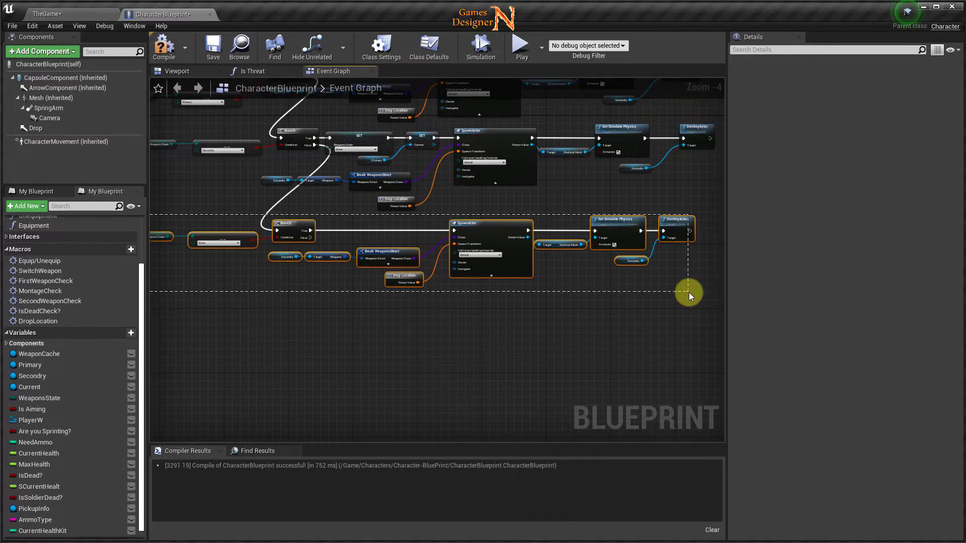
# - Zoom and pan across the graph to review the None row, branch chain and DropWeapon event
pyautogui.scroll(4, 207, 286)
pyautogui.moveTo(206, 286); pyautogui.dragTo(337, 237, button='right')
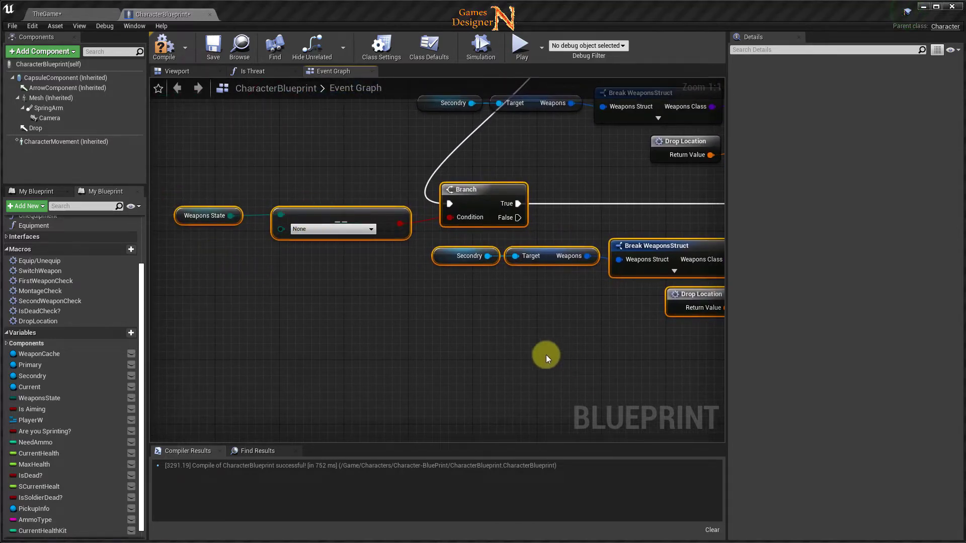
pyautogui.moveTo(470, 352); pyautogui.dragTo(447, 458, button='right')
pyautogui.scroll(-4, 473, 355)
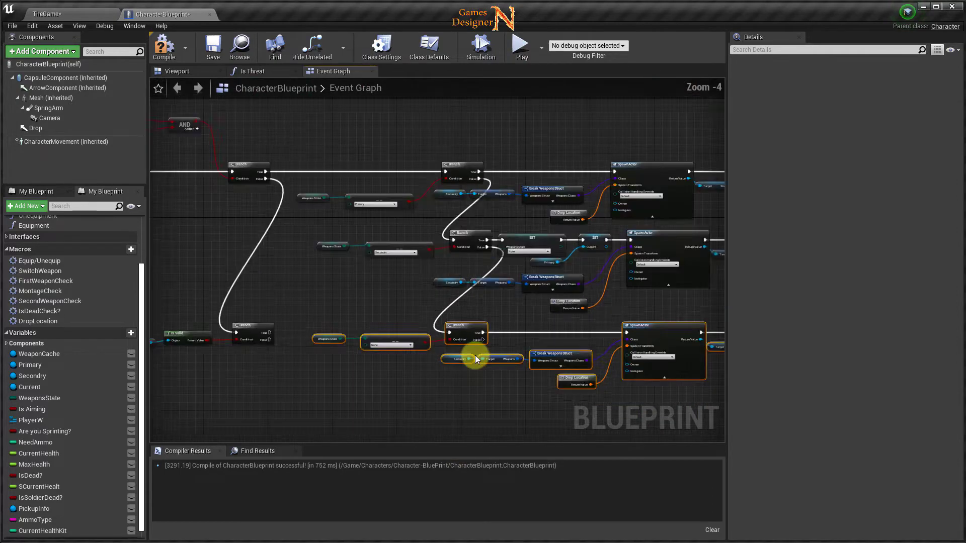
pyautogui.scroll(-1, 475, 355)
pyautogui.moveTo(381, 324); pyautogui.dragTo(454, 308, button='right')
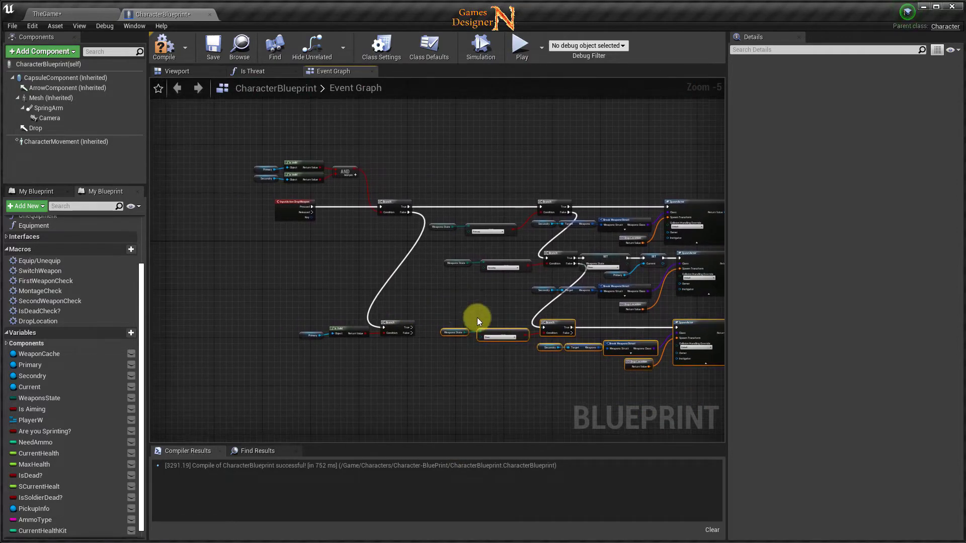
pyautogui.scroll(3, 477, 318)
pyautogui.moveTo(402, 238); pyautogui.dragTo(405, 291, button='right')
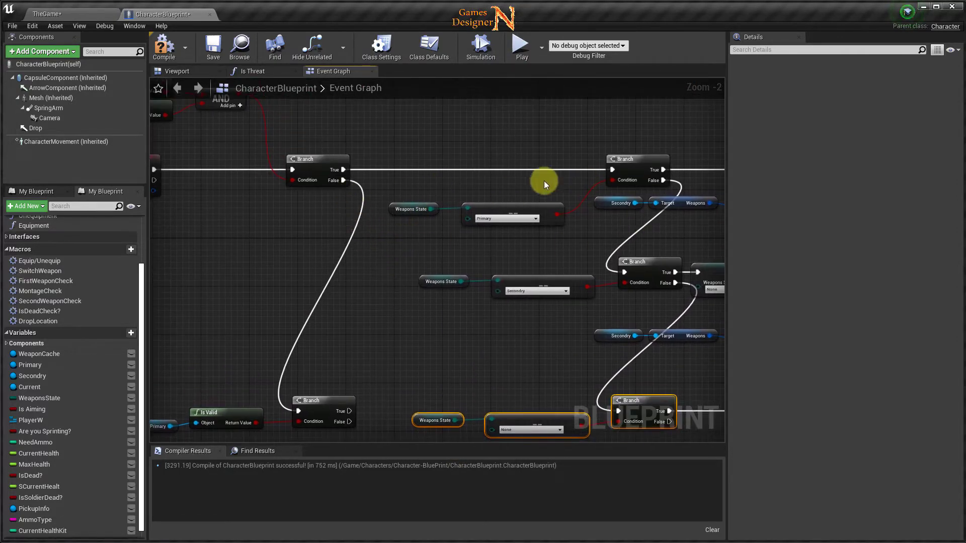
pyautogui.moveTo(537, 357); pyautogui.dragTo(233, 269, button='right')
pyautogui.moveTo(485, 324)
pyautogui.mouseDown(button='right')
pyautogui.moveTo(269, 295)
pyautogui.moveTo(419, 328)
pyautogui.moveTo(209, 332)
pyautogui.mouseUp(button='right')
pyautogui.moveTo(187, 334)
pyautogui.mouseDown(button='right')
pyautogui.moveTo(390, 281)
pyautogui.moveTo(592, 290)
pyautogui.mouseUp(button='right')
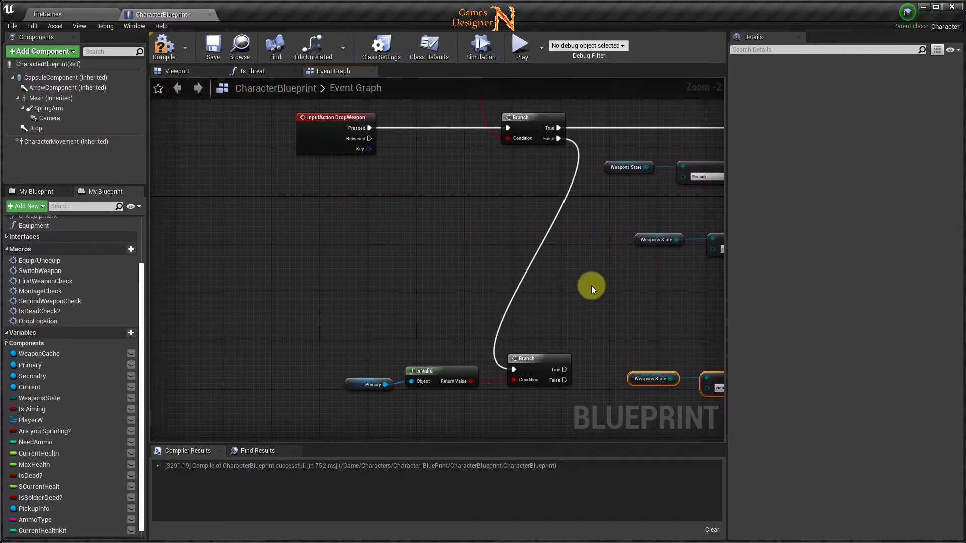
# - Move the Primary, Is Valid and lower Branch group further down
pyautogui.moveTo(347, 300); pyautogui.dragTo(540, 411)
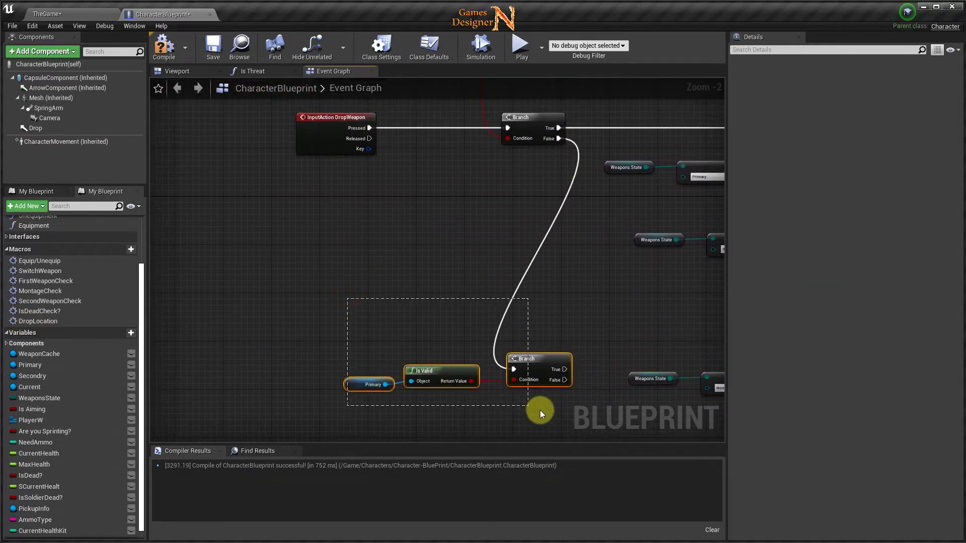
pyautogui.moveTo(593, 416); pyautogui.dragTo(507, 173, button='right')
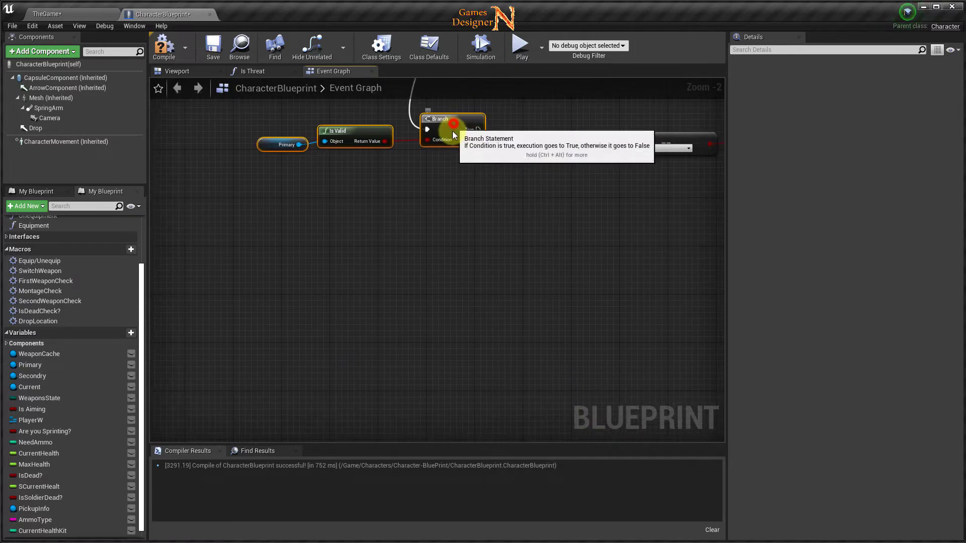
pyautogui.moveTo(451, 132); pyautogui.dragTo(433, 234)
pyautogui.moveTo(508, 221)
pyautogui.mouseDown(button='right')
pyautogui.moveTo(417, 432)
pyautogui.moveTo(54, 260)
pyautogui.mouseUp(button='right')
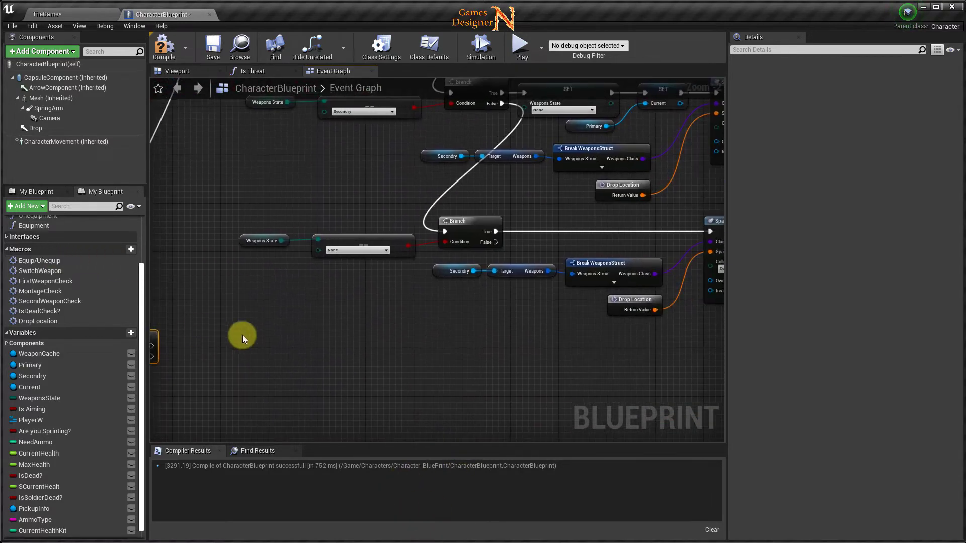
# - Paste a copy of the bottom spawn row and line it up after the Is Valid Branch
pyautogui.moveTo(353, 343); pyautogui.dragTo(341, 341, button='right')
pyautogui.scroll(-3, 301, 307)
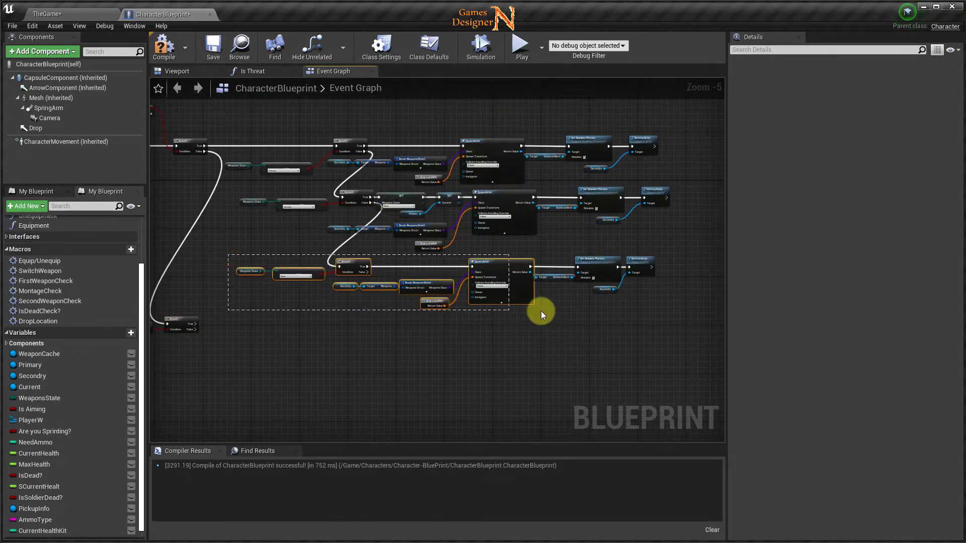
pyautogui.moveTo(352, 291); pyautogui.dragTo(664, 308)
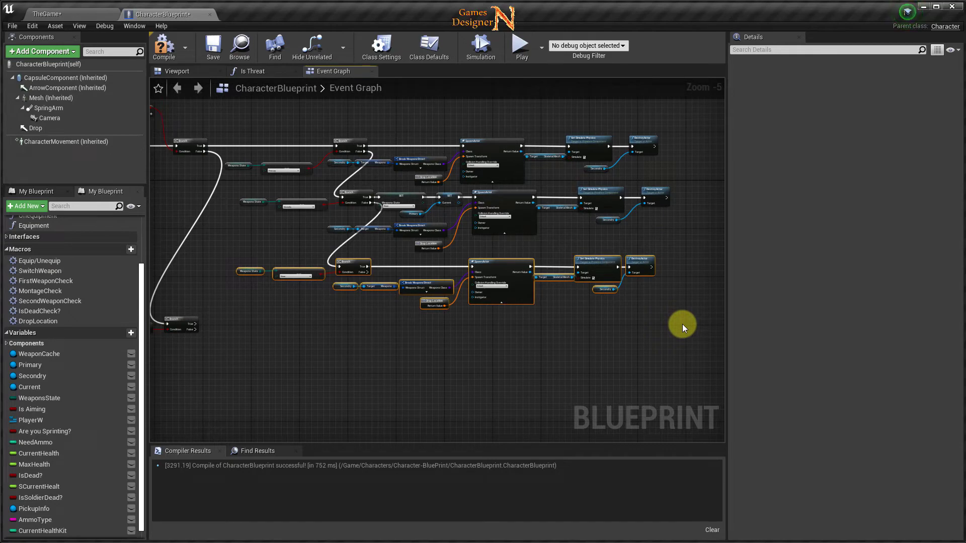
pyautogui.moveTo(296, 361); pyautogui.dragTo(501, 329, button='right')
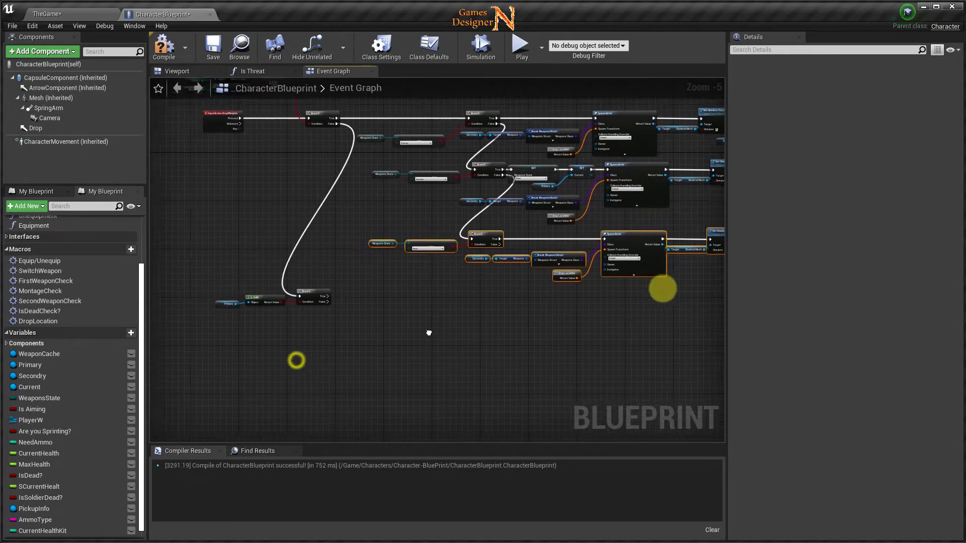
pyautogui.click(424, 355)
pyautogui.hotkey('ctrl', 'v')
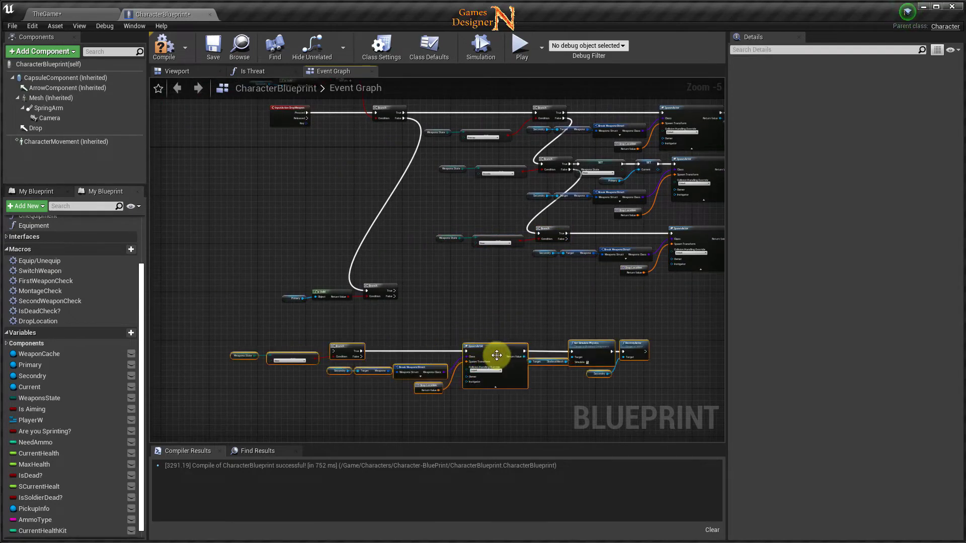
pyautogui.moveTo(525, 349); pyautogui.dragTo(576, 312)
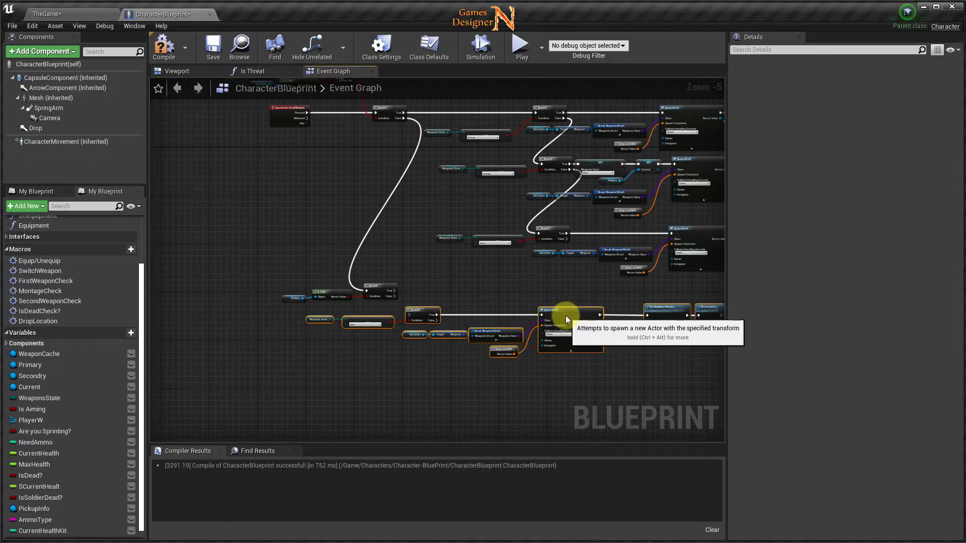
pyautogui.moveTo(405, 295); pyautogui.dragTo(704, 366)
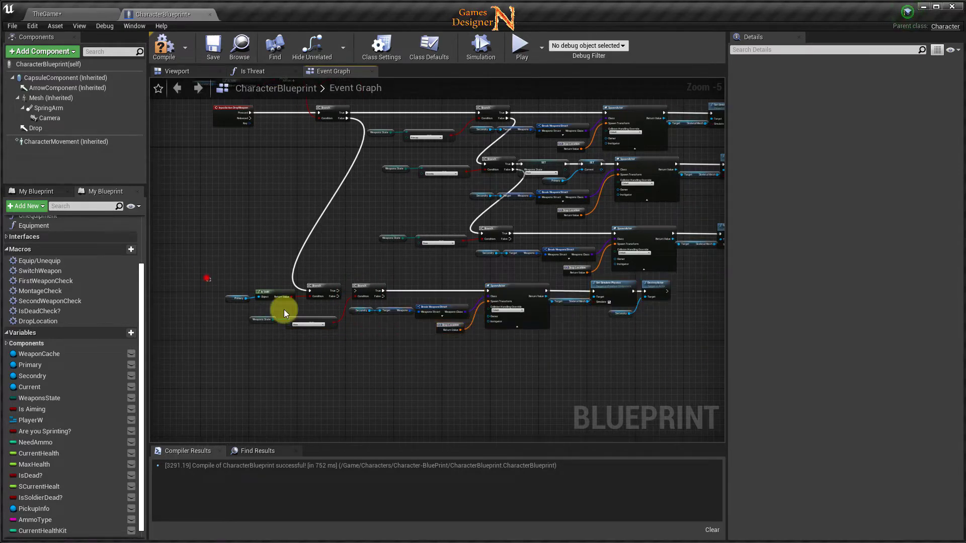
pyautogui.keyDown('ctrl'); pyautogui.moveTo(208, 280); pyautogui.dragTo(280, 308); pyautogui.keyUp('ctrl')
pyautogui.moveTo(600, 302); pyautogui.dragTo(544, 324, button='right')
pyautogui.scroll(5, 385, 350)
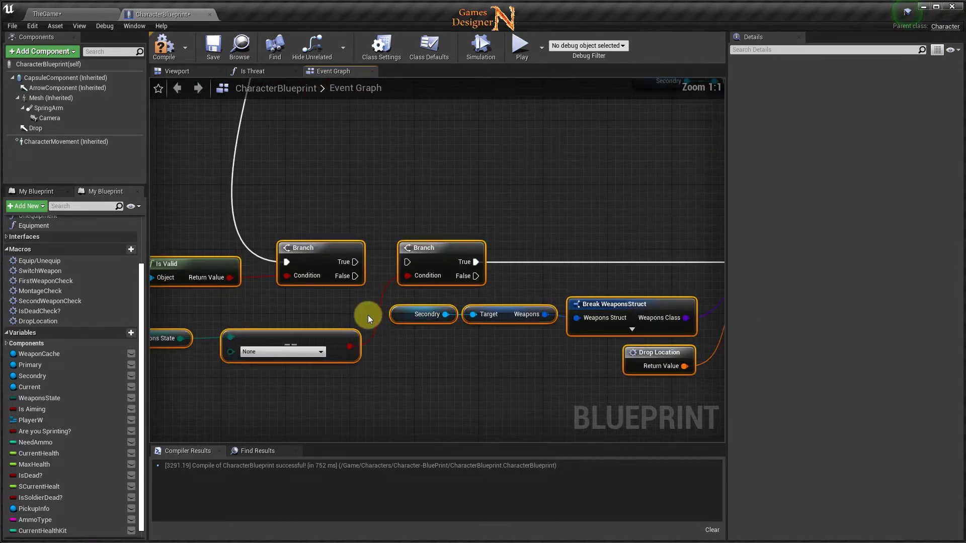
# - Connect the Is Valid branch's True output to the copied Branch and set its Weapons State comparison to Primary
pyautogui.click(318, 309)
pyautogui.moveTo(355, 262); pyautogui.dragTo(407, 263)
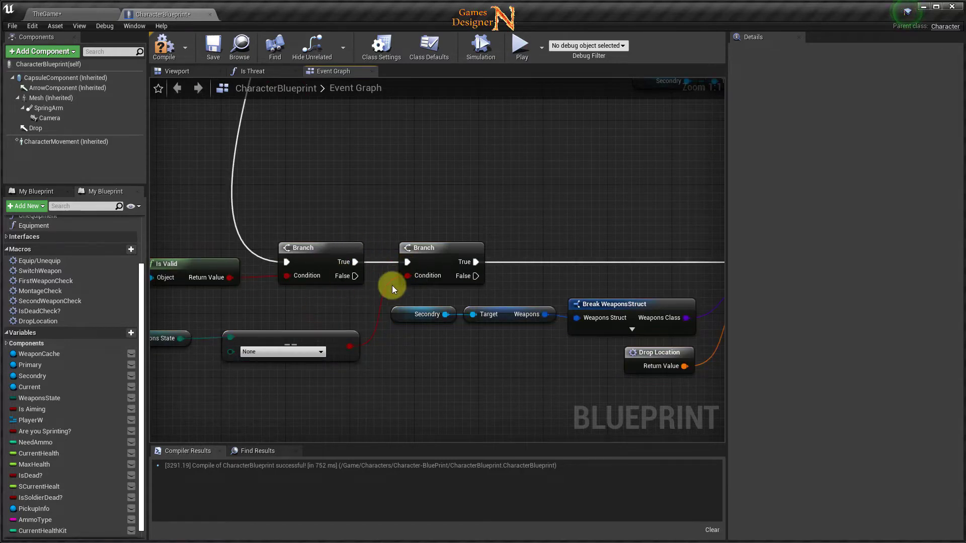
pyautogui.moveTo(372, 382); pyautogui.dragTo(466, 333, button='right')
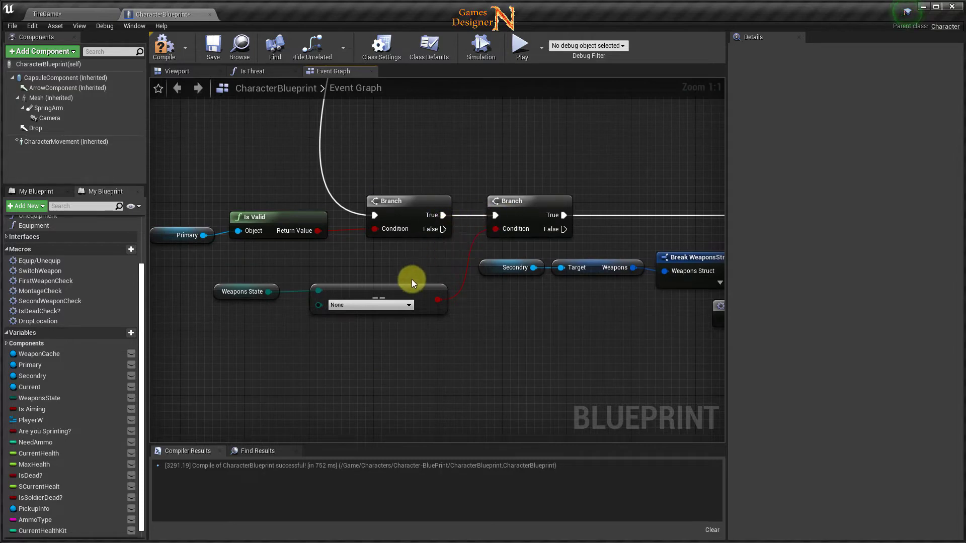
pyautogui.click(360, 306)
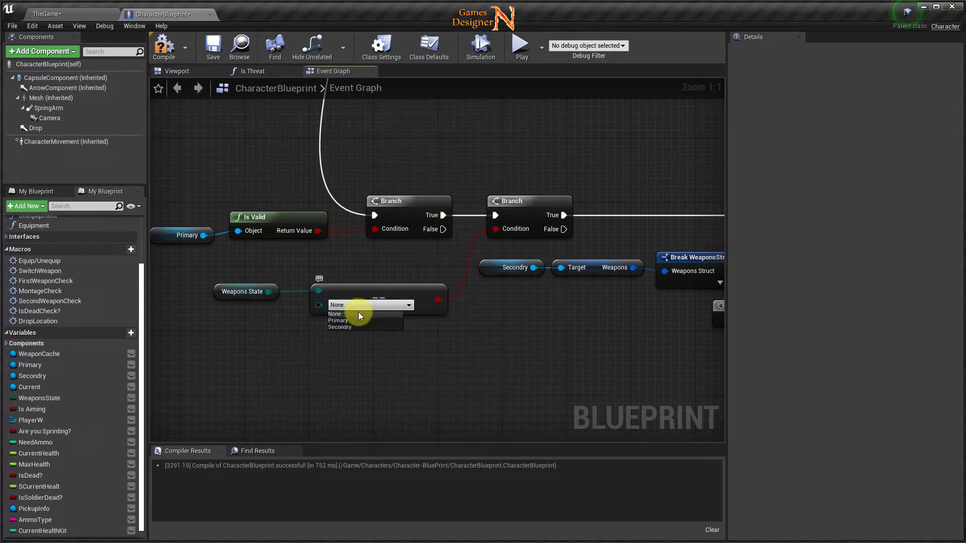
pyautogui.click(349, 320)
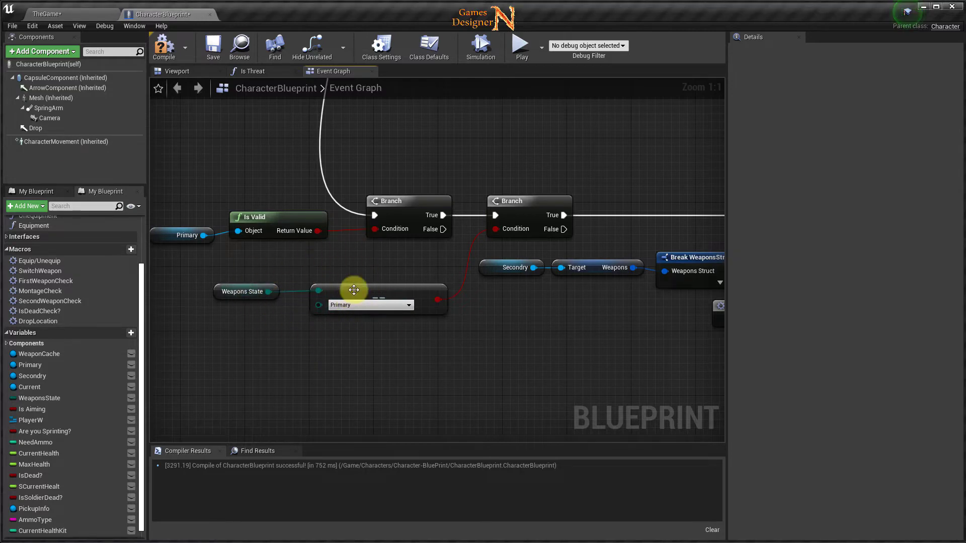
# - Pan across the new row's SpawnActor and Branch nodes, then zoom out to show the whole DropWeapon network
pyautogui.moveTo(285, 344)
pyautogui.mouseDown(button='right')
pyautogui.moveTo(396, 337)
pyautogui.moveTo(267, 337)
pyautogui.mouseUp(button='right')
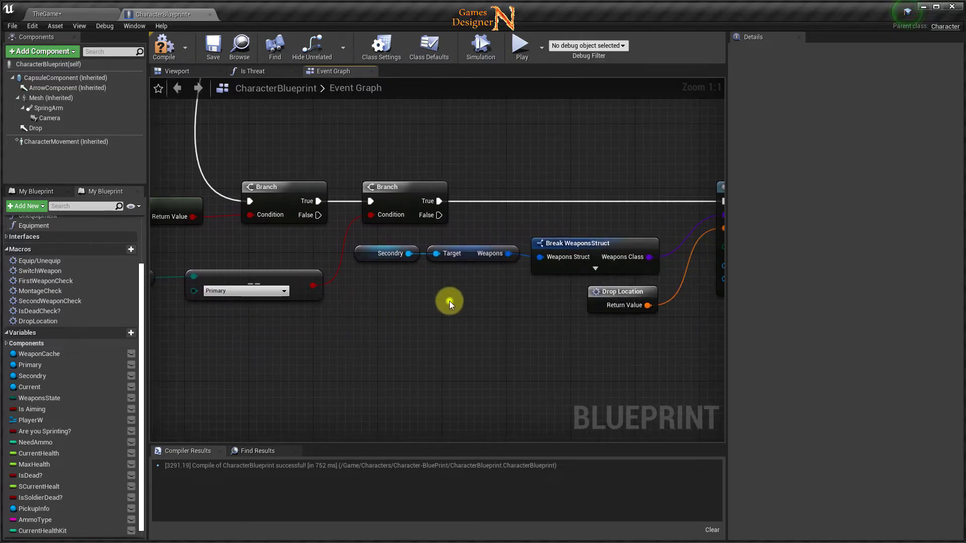
pyautogui.moveTo(449, 301); pyautogui.dragTo(258, 301, button='right')
pyautogui.moveTo(456, 335)
pyautogui.mouseDown(button='right')
pyautogui.moveTo(367, 335)
pyautogui.moveTo(579, 328)
pyautogui.mouseUp(button='right')
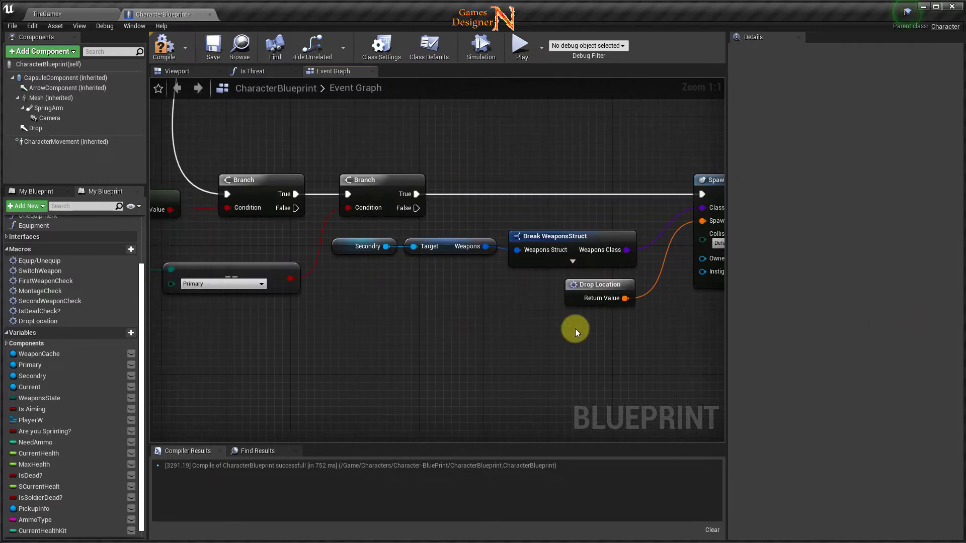
pyautogui.moveTo(328, 324); pyautogui.dragTo(562, 336, button='right')
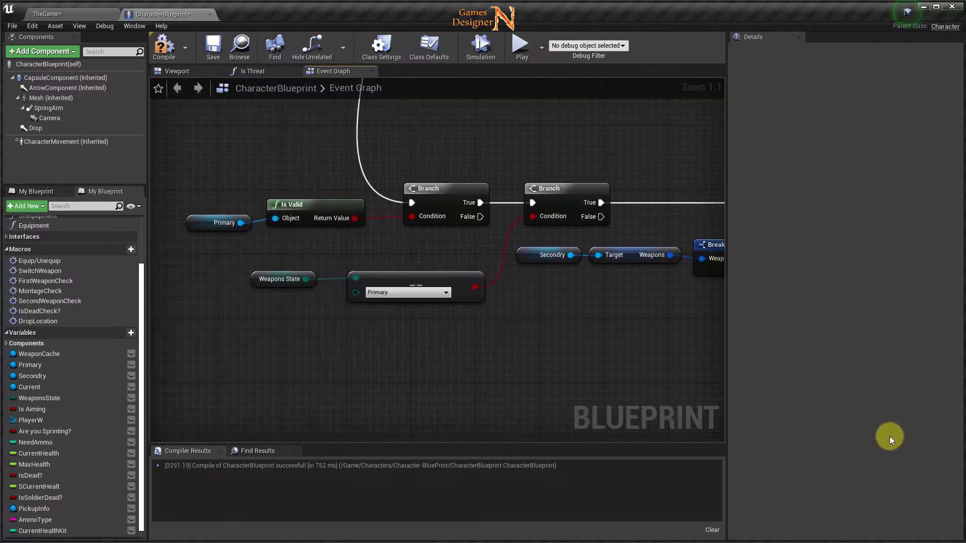
pyautogui.scroll(-3, 580, 324)
pyautogui.scroll(-4, 601, 365)
pyautogui.moveTo(617, 365); pyautogui.dragTo(386, 361, button='right')
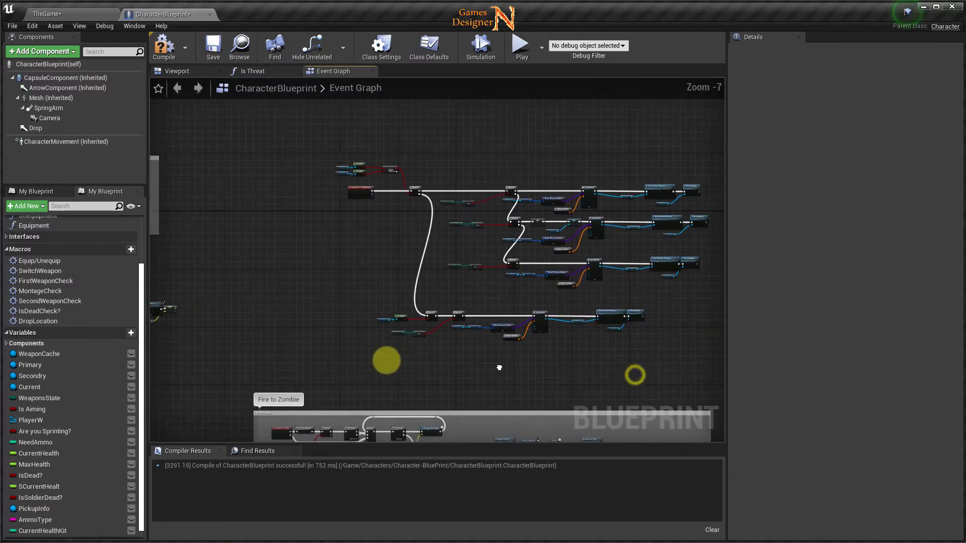
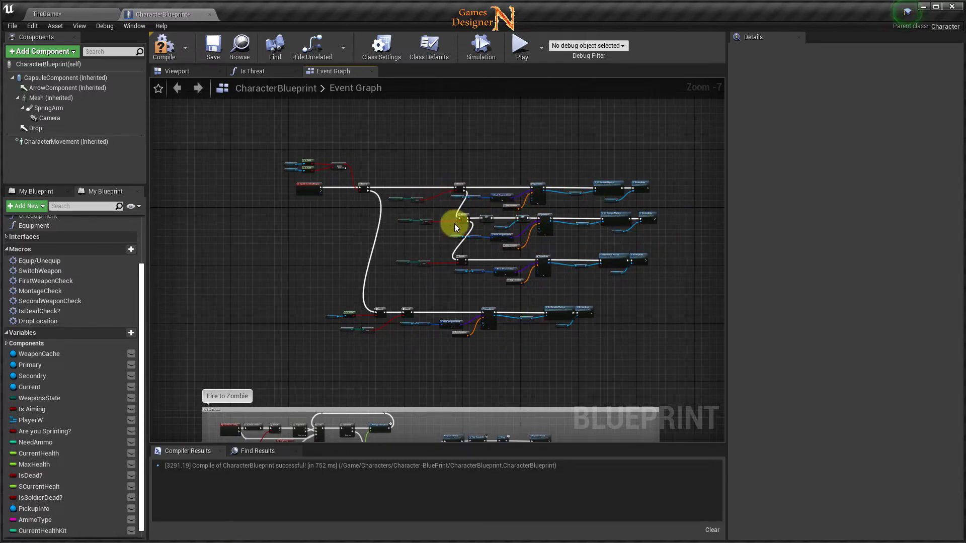
# - Insert a SET Weapons State node between the Branch's True output and SpawnActor
pyautogui.scroll(3, 454, 223)
pyautogui.scroll(2, 386, 214)
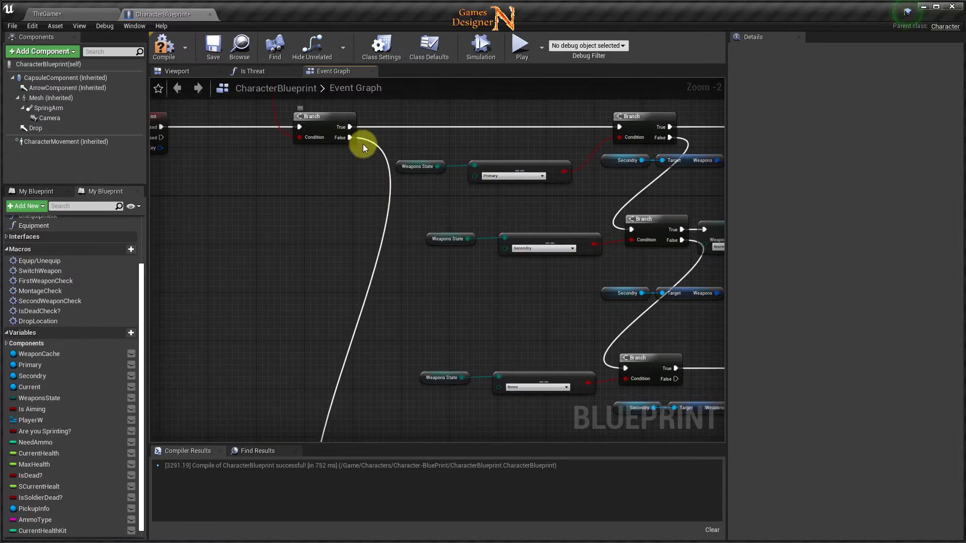
pyautogui.moveTo(403, 319)
pyautogui.mouseDown(button='right')
pyautogui.moveTo(424, 224)
pyautogui.moveTo(390, 222)
pyautogui.mouseUp(button='right')
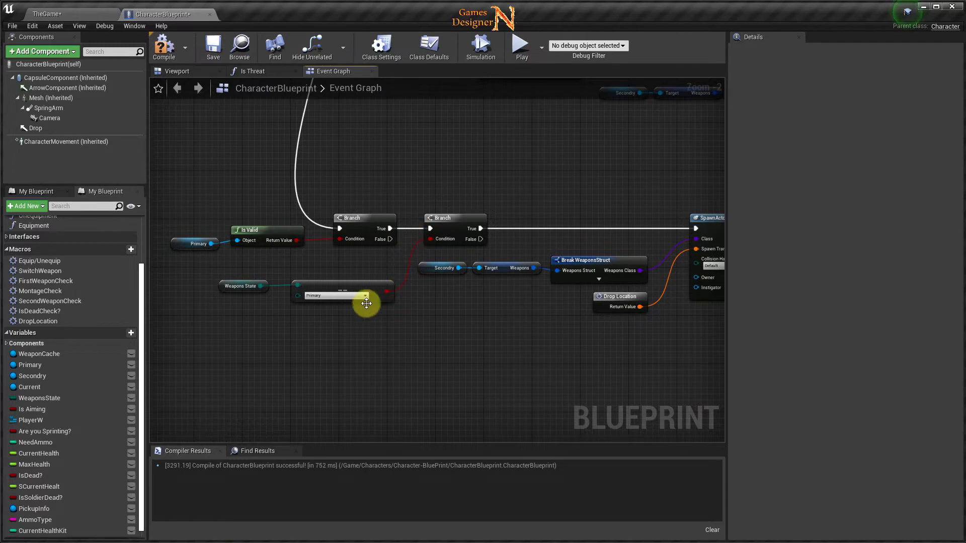
pyautogui.scroll(2, 316, 301)
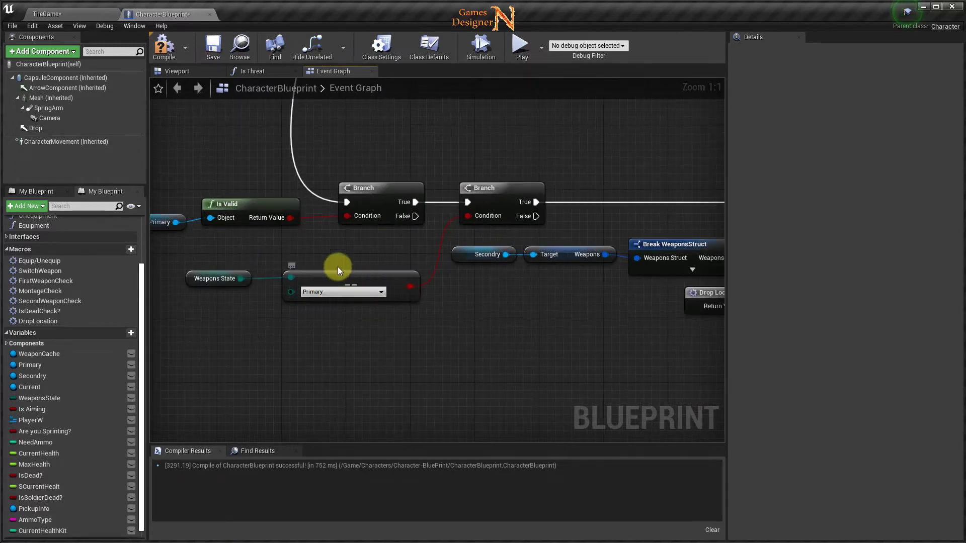
pyautogui.scroll(-3, 345, 295)
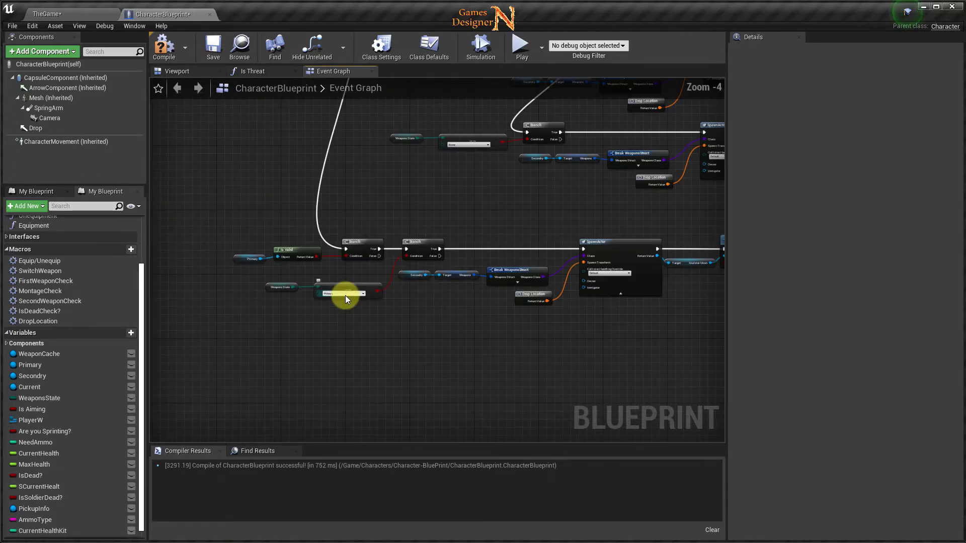
pyautogui.scroll(-2, 345, 295)
pyautogui.scroll(-1, 533, 373)
pyautogui.scroll(2, 362, 242)
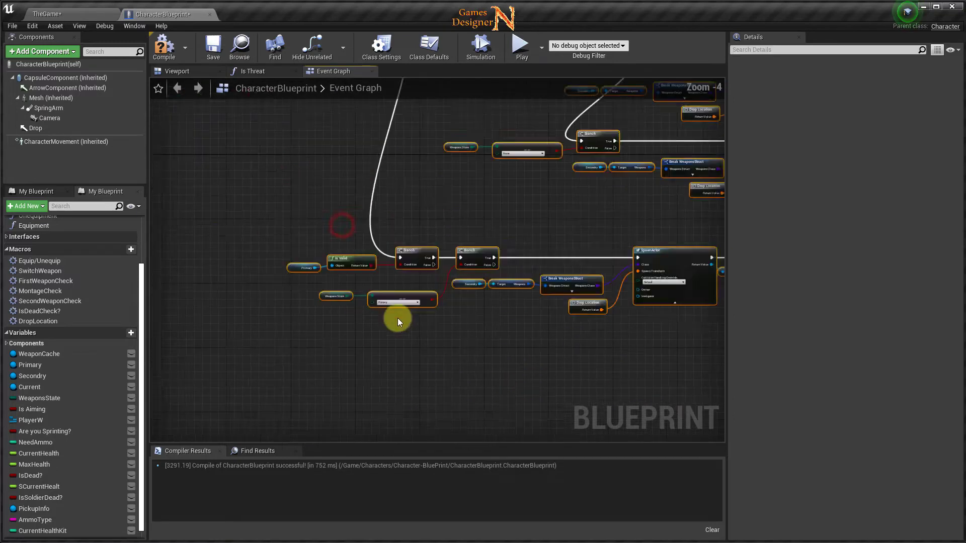
pyautogui.scroll(3, 398, 318)
pyautogui.scroll(1, 384, 360)
pyautogui.moveTo(346, 366); pyautogui.dragTo(338, 367, button='right')
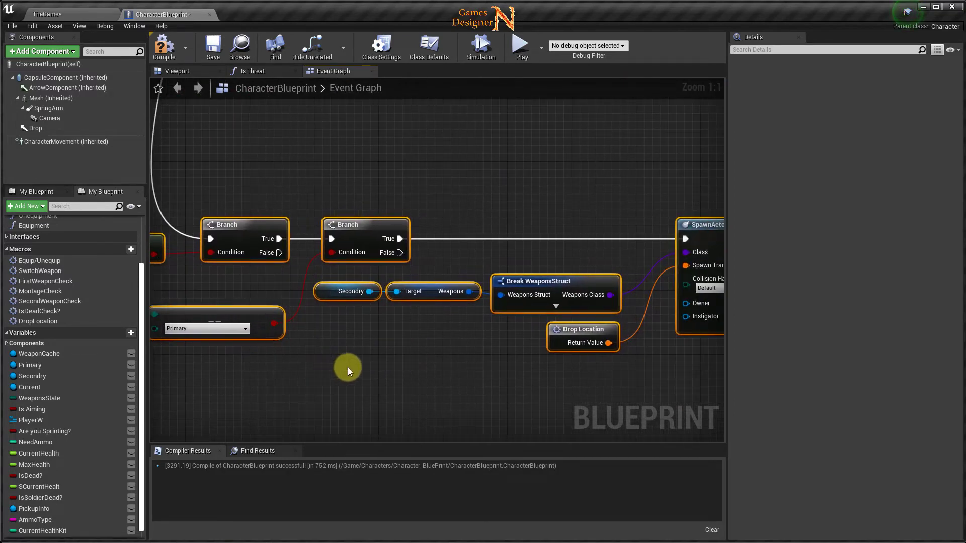
pyautogui.moveTo(39, 398); pyautogui.dragTo(438, 228)
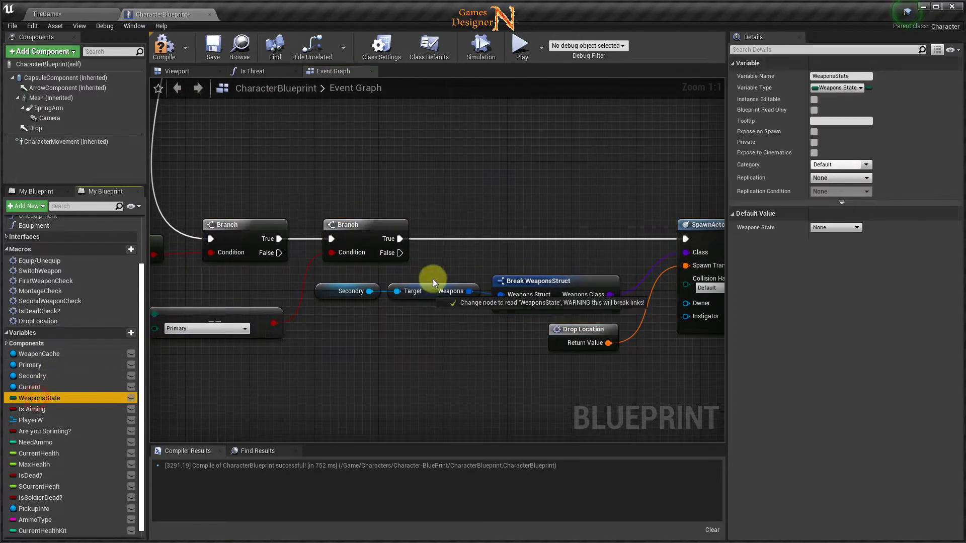
pyautogui.click(460, 238)
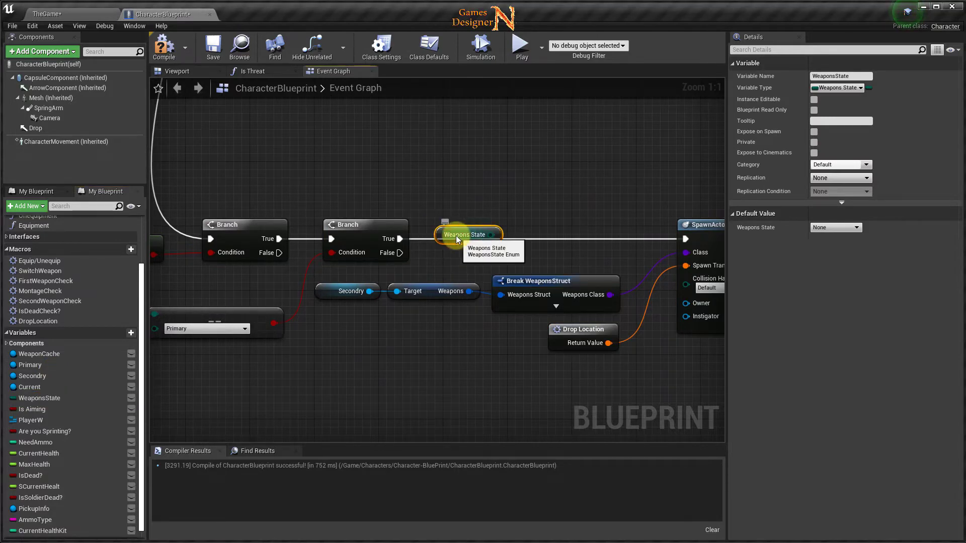
pyautogui.press('Delete')
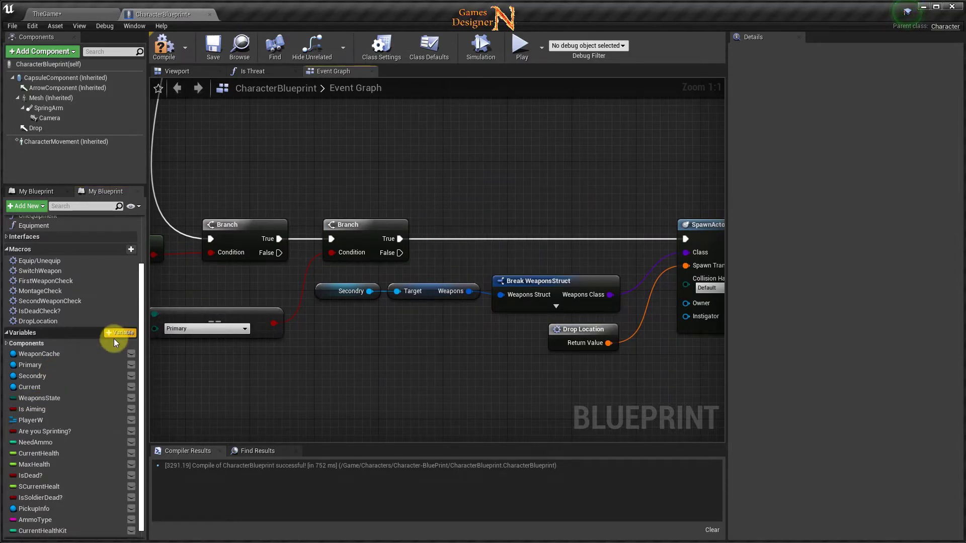
pyautogui.moveTo(32, 397)
pyautogui.mouseDown()
pyautogui.moveTo(470, 225)
pyautogui.moveTo(416, 245)
pyautogui.moveTo(400, 239)
pyautogui.mouseUp()
pyautogui.click(479, 240)
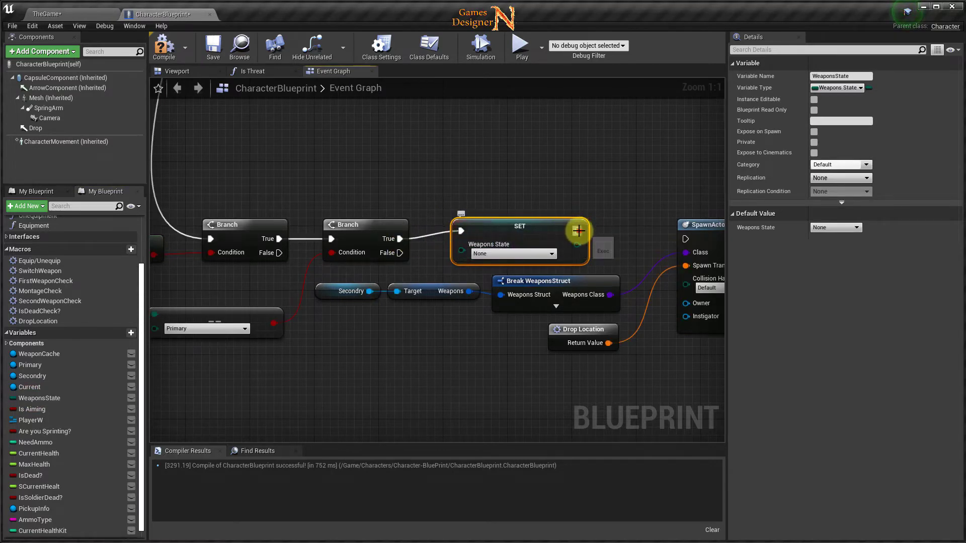
pyautogui.moveTo(578, 231); pyautogui.dragTo(680, 237)
pyautogui.moveTo(533, 234); pyautogui.dragTo(532, 242)
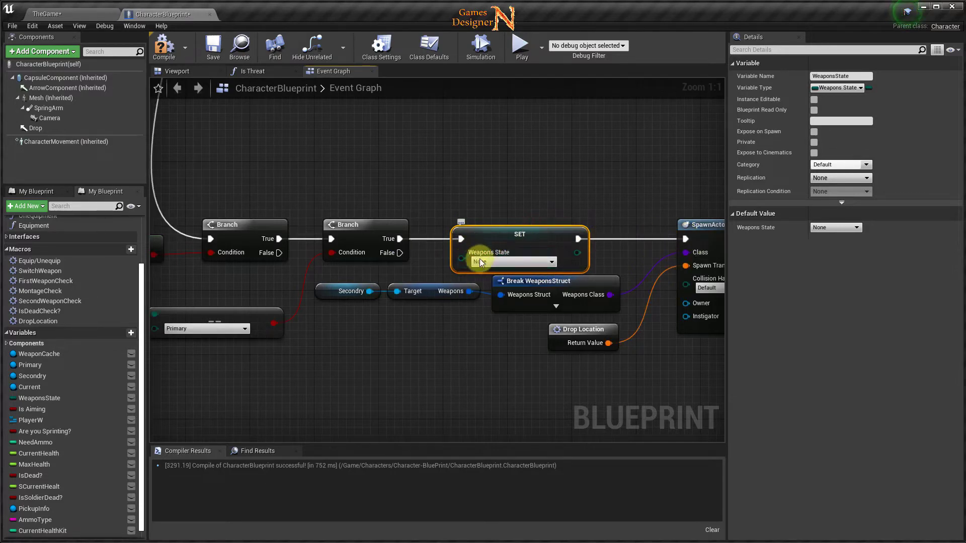
# - Wire Branch False straight to SpawnActor, routed above SET through two reroute nodes
pyautogui.moveTo(480, 264); pyautogui.dragTo(312, 294, button='right')
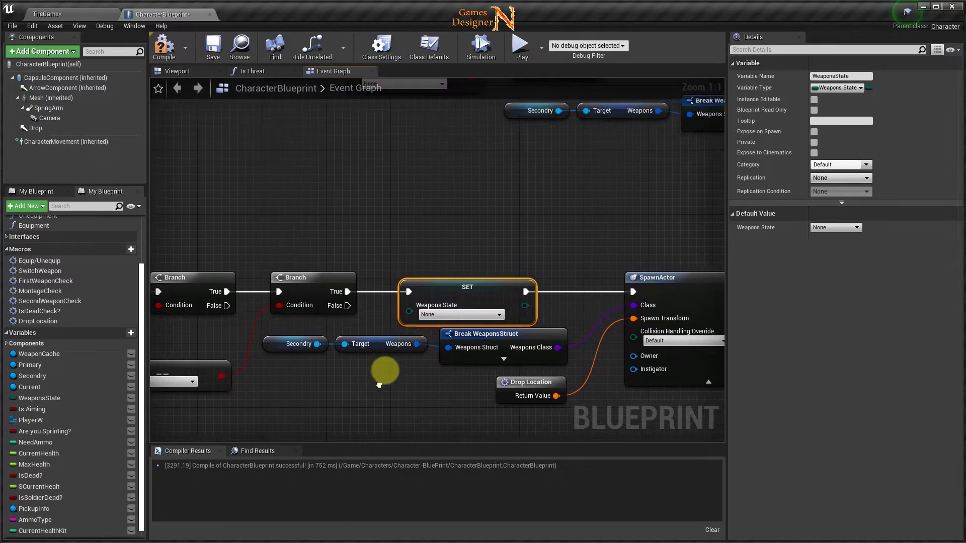
pyautogui.moveTo(311, 292); pyautogui.dragTo(597, 276)
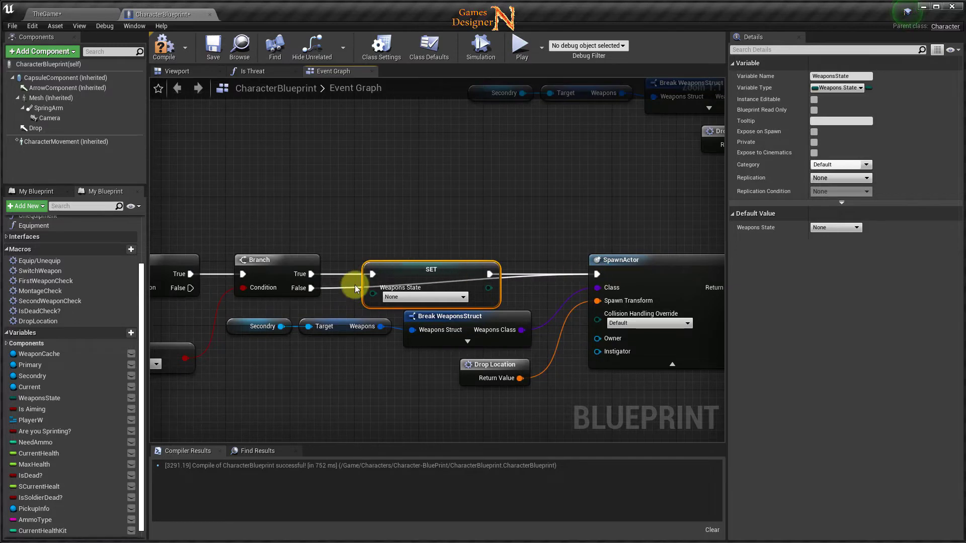
pyautogui.doubleClick(341, 288)
pyautogui.moveTo(346, 288); pyautogui.dragTo(359, 241)
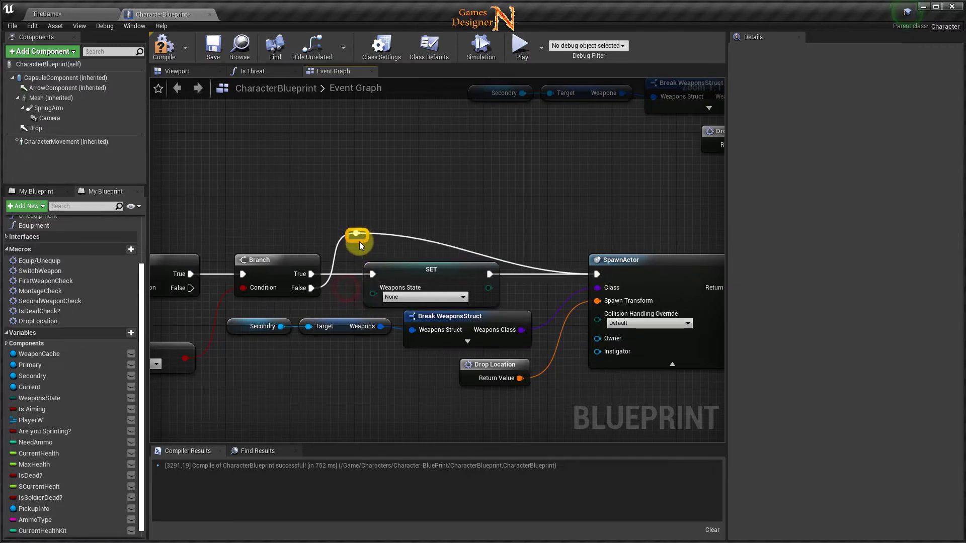
pyautogui.doubleClick(439, 241)
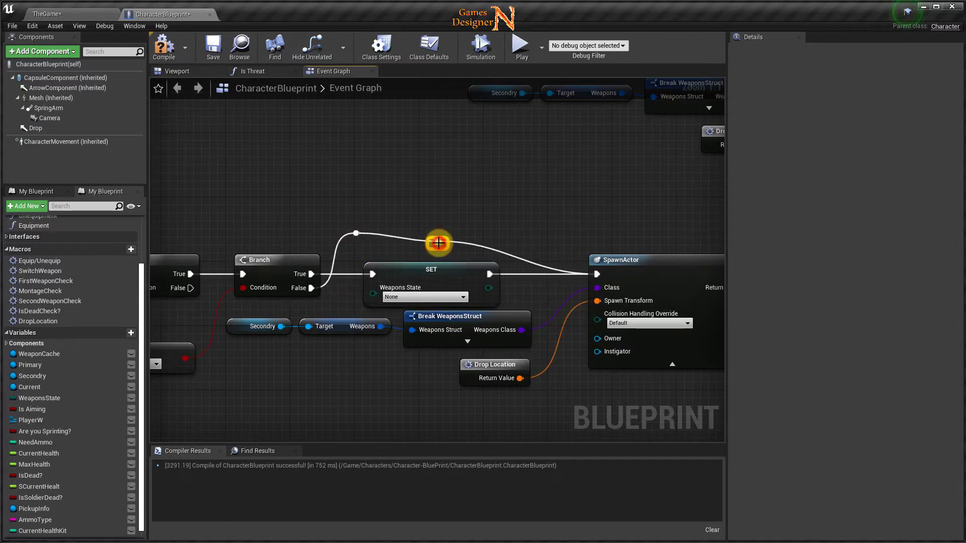
pyautogui.moveTo(440, 243); pyautogui.dragTo(548, 240)
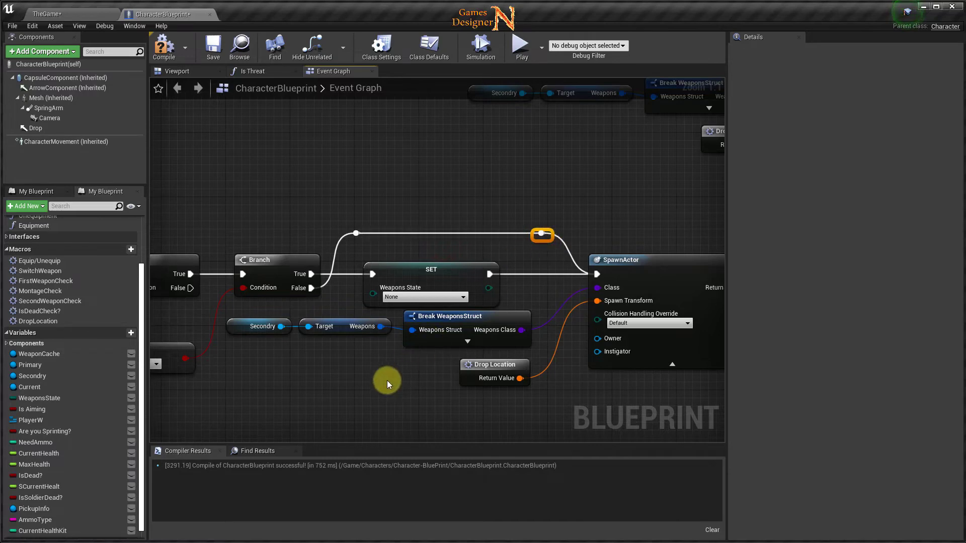
pyautogui.moveTo(388, 381); pyautogui.dragTo(513, 316, button='right')
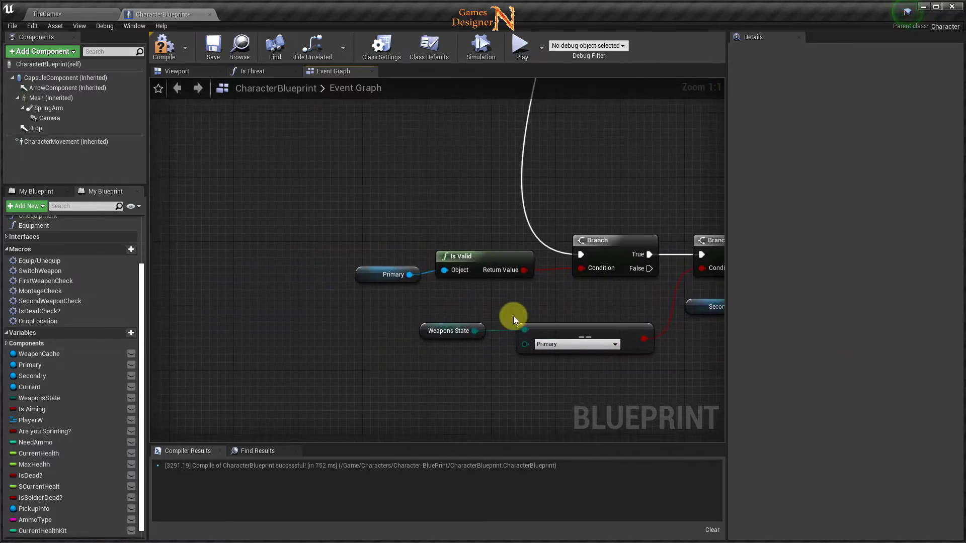
# - Replace the Secondry getter feeding Break WeaponsStruct with Primary
pyautogui.moveTo(337, 251); pyautogui.dragTo(384, 289)
pyautogui.moveTo(392, 322); pyautogui.dragTo(144, 312, button='right')
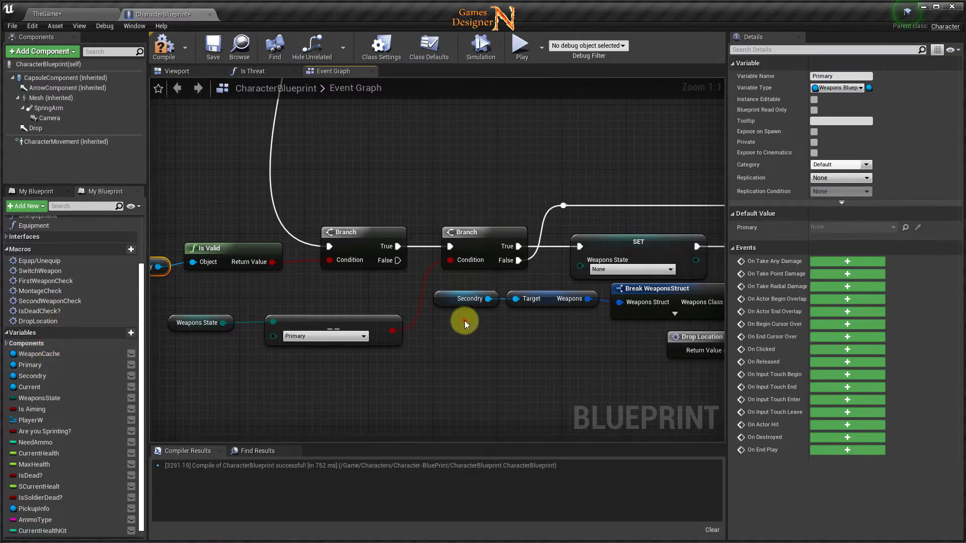
pyautogui.moveTo(28, 365)
pyautogui.mouseDown()
pyautogui.moveTo(387, 328)
pyautogui.moveTo(465, 307)
pyautogui.mouseUp()
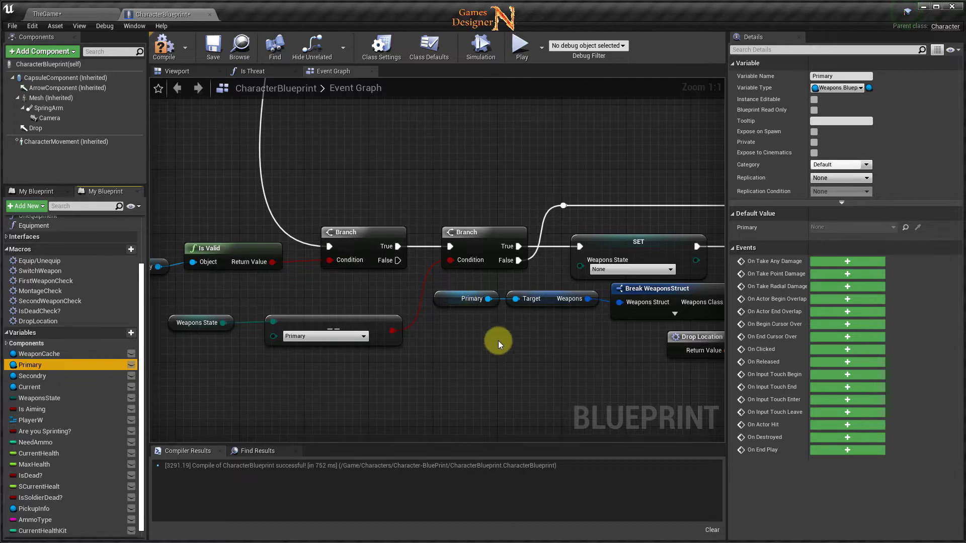
# - Make DestroyActor target Primary instead of Secondry
pyautogui.moveTo(553, 364); pyautogui.dragTo(236, 367, button='right')
pyautogui.moveTo(632, 386); pyautogui.dragTo(542, 214, button='right')
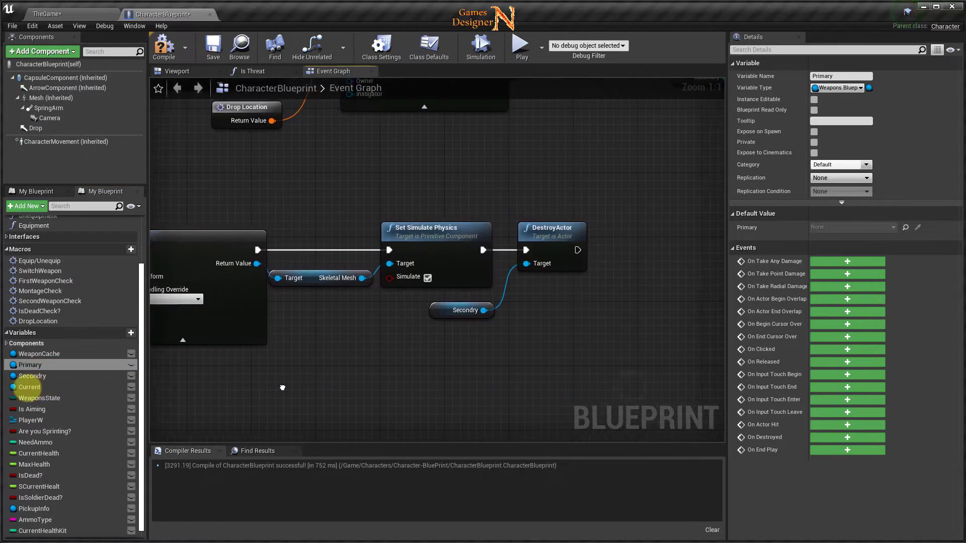
pyautogui.moveTo(518, 320); pyautogui.dragTo(490, 317, button='right')
pyautogui.moveTo(418, 213); pyautogui.dragTo(560, 362)
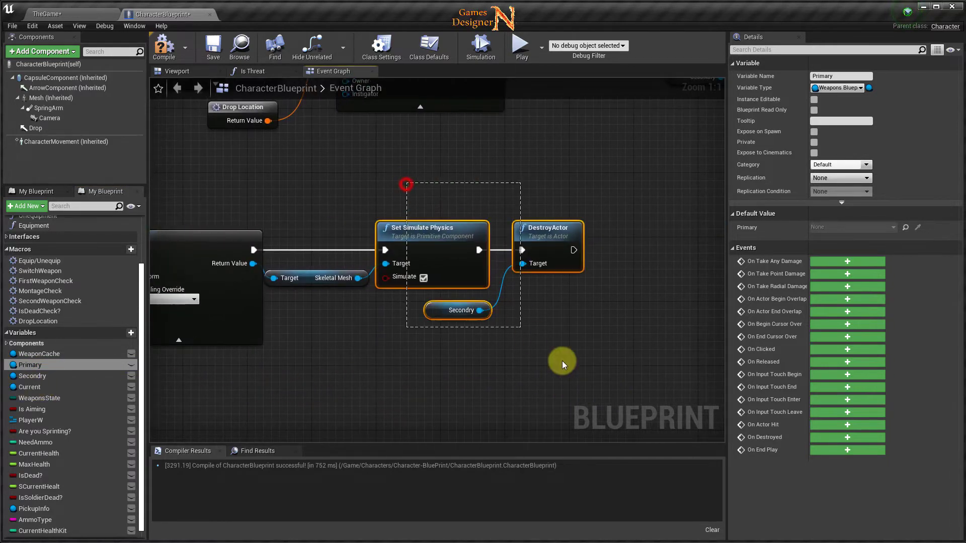
pyautogui.moveTo(34, 366)
pyautogui.mouseDown()
pyautogui.moveTo(406, 340)
pyautogui.moveTo(451, 318)
pyautogui.mouseUp()
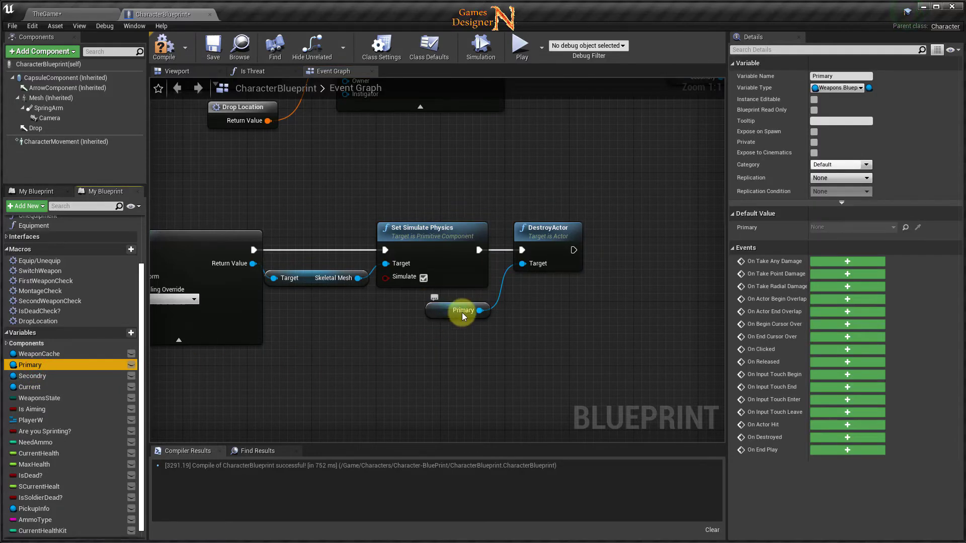
# - Review the Is Valid and Weapons State check and the Branch, SET and SpawnActor chain
pyautogui.moveTo(418, 338)
pyautogui.mouseDown(button='right')
pyautogui.moveTo(635, 334)
pyautogui.moveTo(475, 348)
pyautogui.mouseUp(button='right')
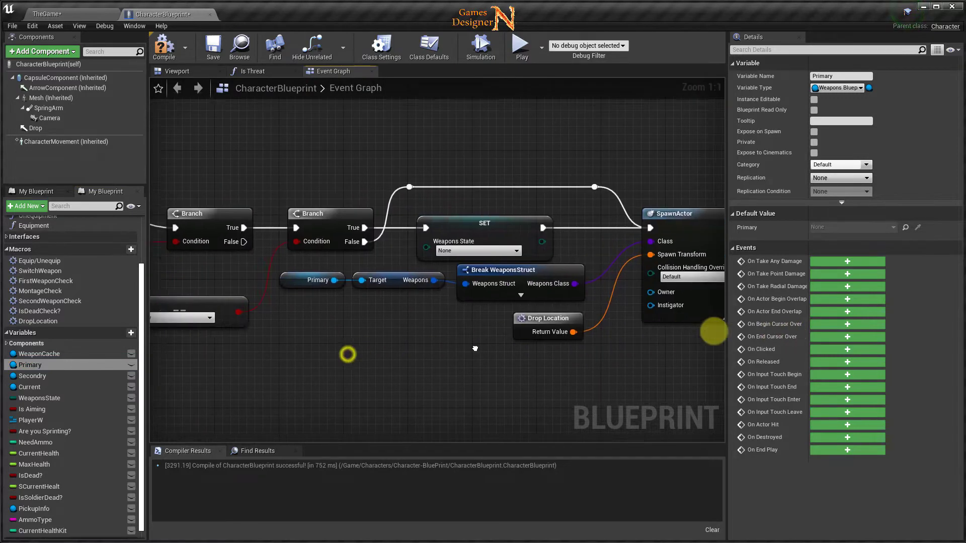
pyautogui.moveTo(340, 360); pyautogui.dragTo(453, 359, button='right')
pyautogui.moveTo(242, 353); pyautogui.dragTo(457, 343, button='right')
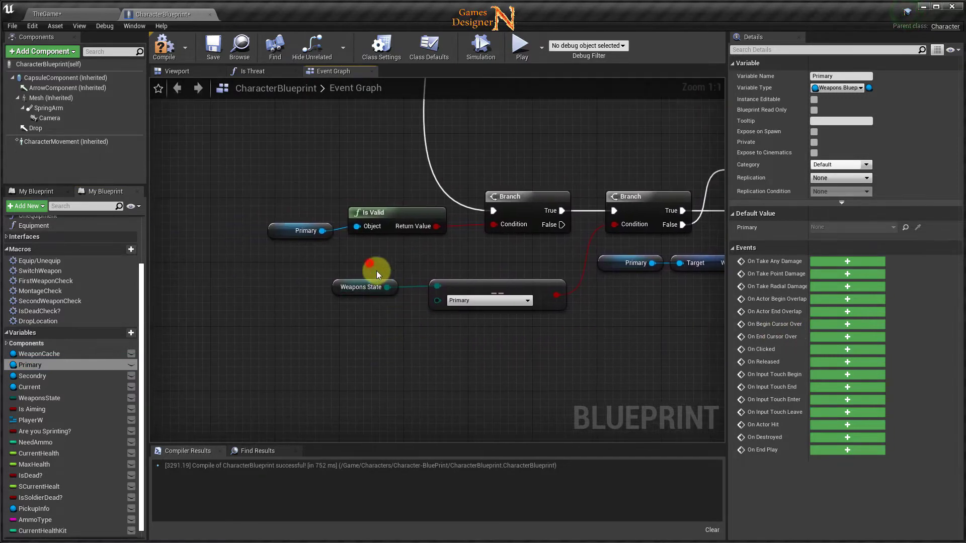
pyautogui.click(475, 281)
pyautogui.moveTo(475, 256)
pyautogui.mouseDown(button='right')
pyautogui.moveTo(384, 360)
pyautogui.moveTo(625, 389)
pyautogui.mouseUp(button='right')
pyautogui.moveTo(269, 148)
pyautogui.mouseDown(button='right')
pyautogui.moveTo(418, 152)
pyautogui.moveTo(647, 220)
pyautogui.mouseUp(button='right')
# - Pan the drop-weapon graph and select its top, middle and bottom node rows in turn
pyautogui.scroll(-3, 510, 259)
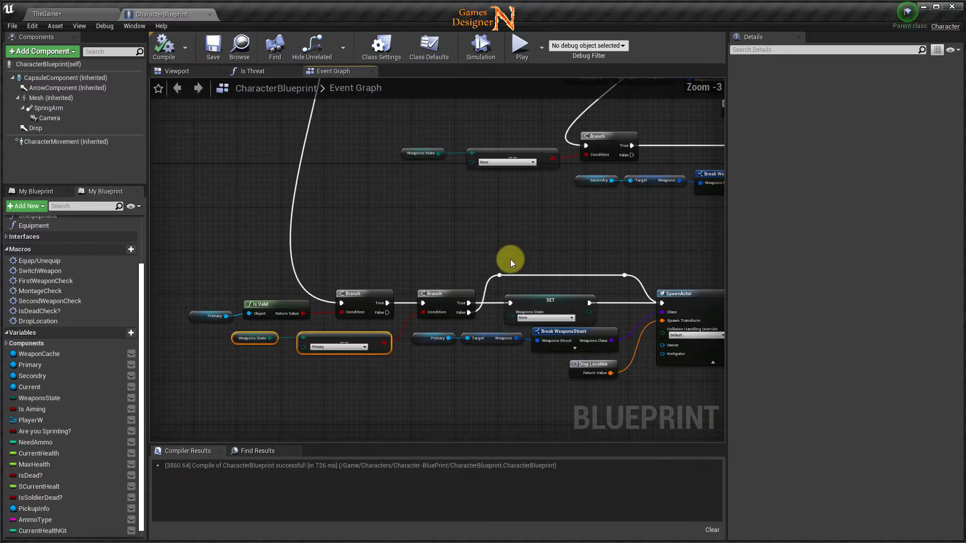
pyautogui.scroll(-3, 610, 261)
pyautogui.moveTo(610, 261); pyautogui.dragTo(524, 304, button='right')
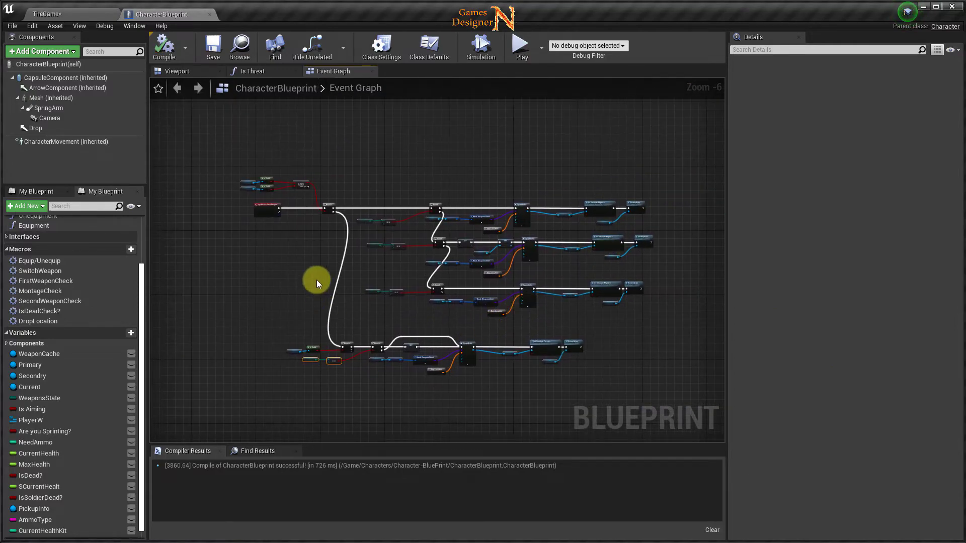
pyautogui.scroll(2, 348, 285)
pyautogui.moveTo(526, 369)
pyautogui.mouseDown(button='right')
pyautogui.moveTo(509, 349)
pyautogui.moveTo(440, 385)
pyautogui.mouseUp(button='right')
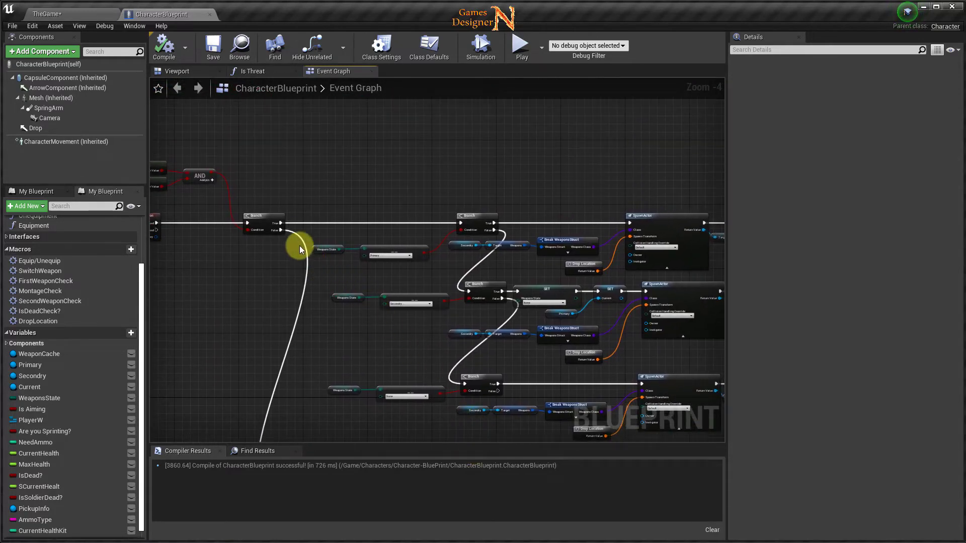
pyautogui.moveTo(399, 174); pyautogui.dragTo(306, 176, button='right')
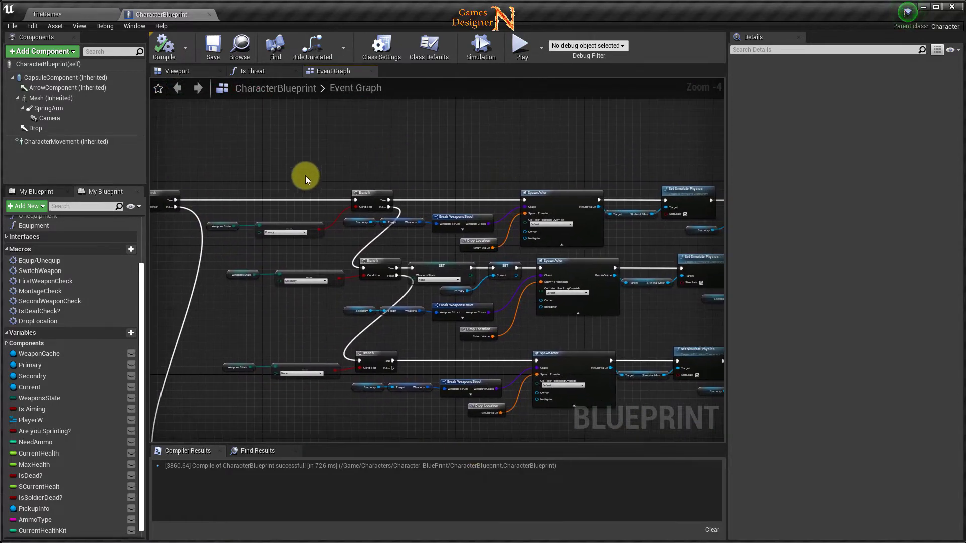
pyautogui.moveTo(510, 170); pyautogui.dragTo(399, 142, button='right')
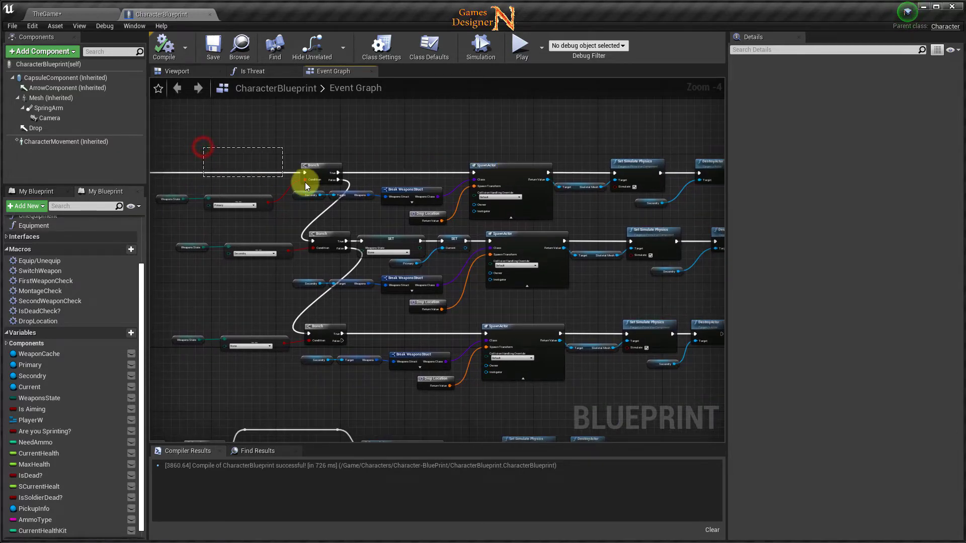
pyautogui.moveTo(204, 147); pyautogui.dragTo(672, 207)
pyautogui.moveTo(203, 235); pyautogui.dragTo(665, 276)
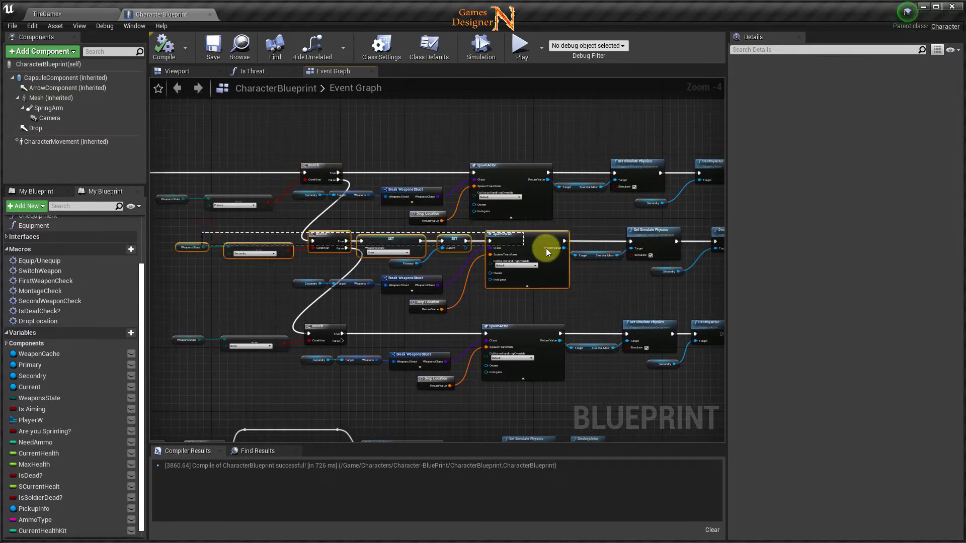
pyautogui.moveTo(191, 386)
pyautogui.mouseDown()
pyautogui.moveTo(458, 345)
pyautogui.moveTo(713, 323)
pyautogui.mouseUp()
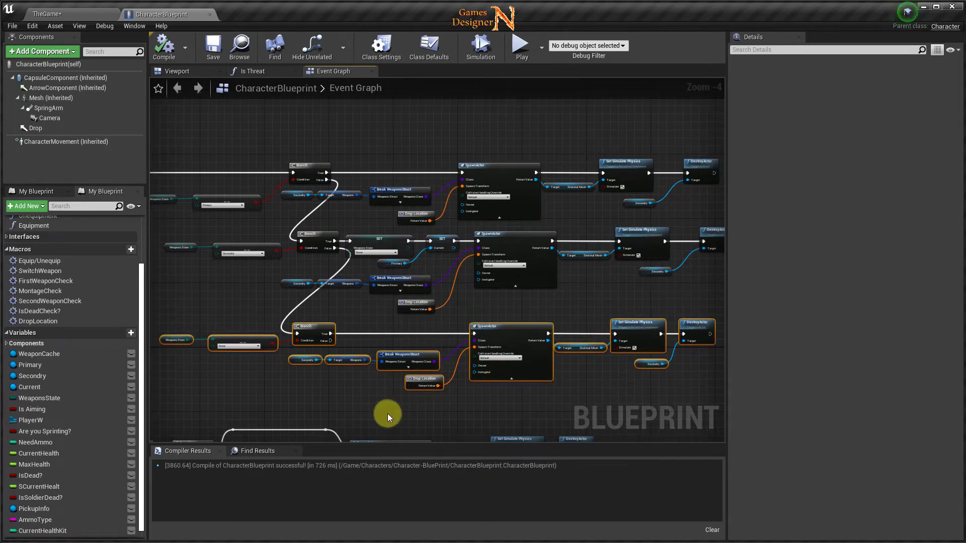
# - Select the lower node row, check Is Valid, Branch and DropWeapon nodes, and go to TheGame
pyautogui.moveTo(387, 413); pyautogui.dragTo(569, 190, button='right')
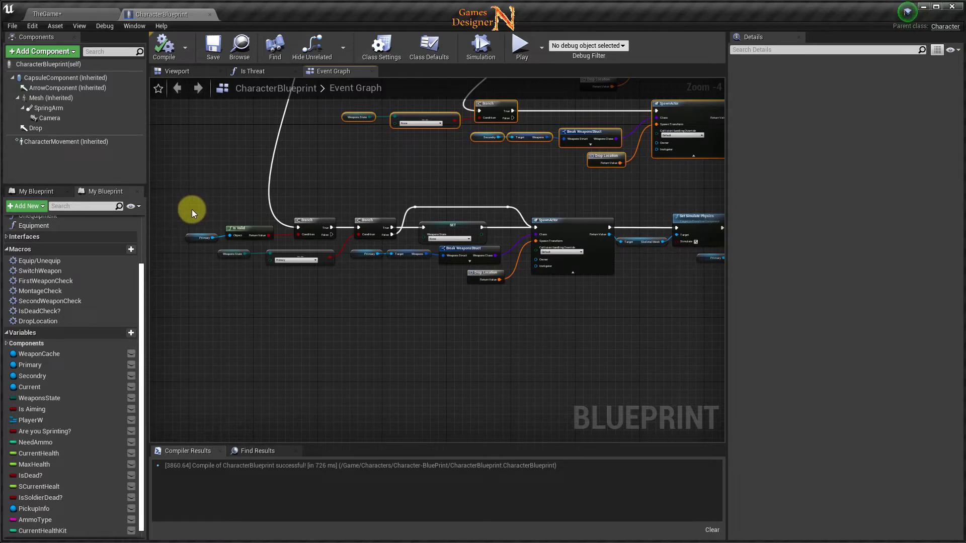
pyautogui.moveTo(194, 201); pyautogui.dragTo(618, 308)
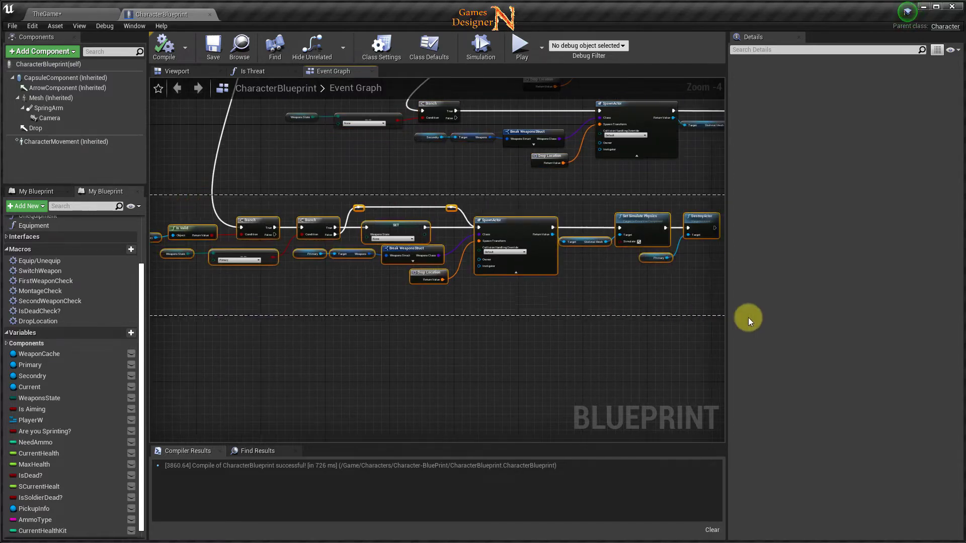
pyautogui.moveTo(305, 334); pyautogui.dragTo(679, 324, button='right')
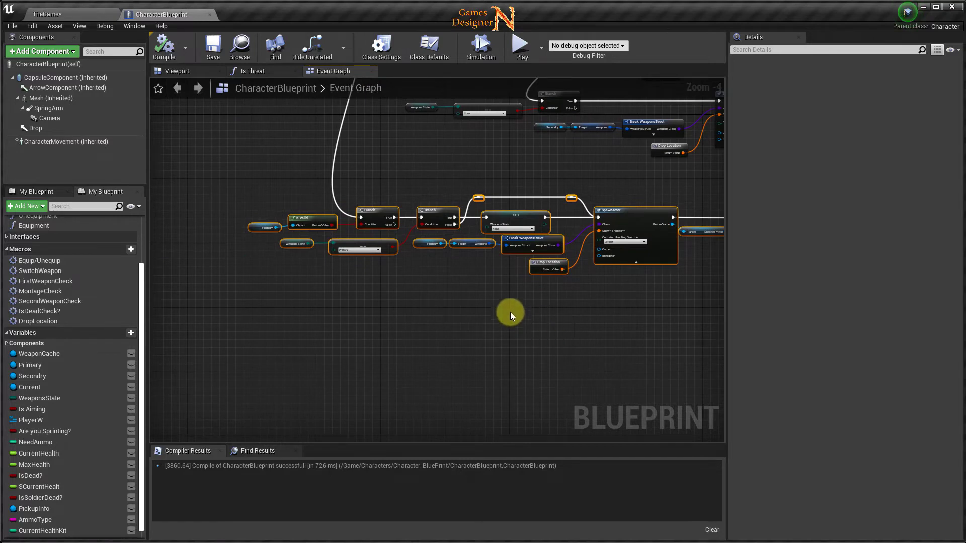
pyautogui.moveTo(509, 312); pyautogui.dragTo(453, 468, button='right')
pyautogui.moveTo(384, 324); pyautogui.dragTo(448, 376, button='right')
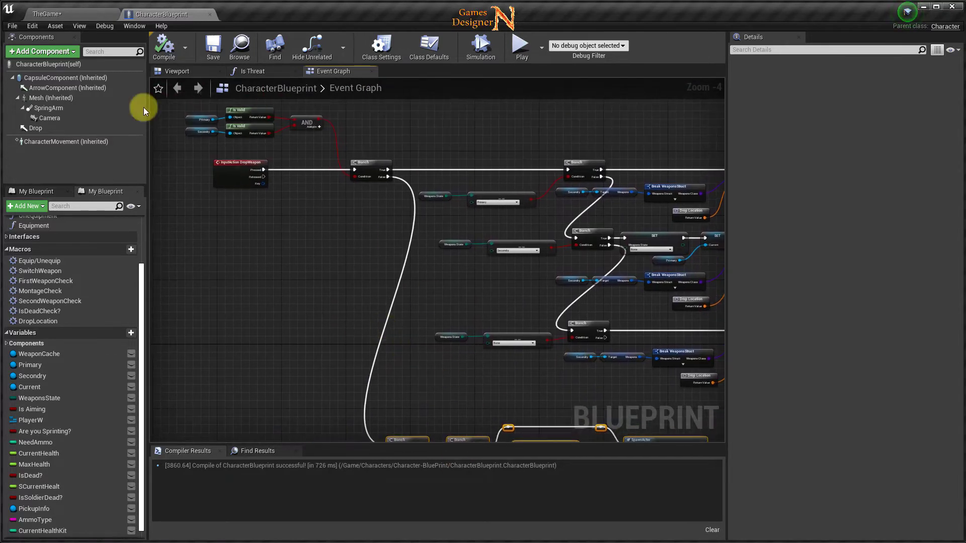
pyautogui.click(86, 15)
# - Play-test the level: pick up the AK47 and UZI, switch back to the rifle, then stop
pyautogui.click(578, 47)
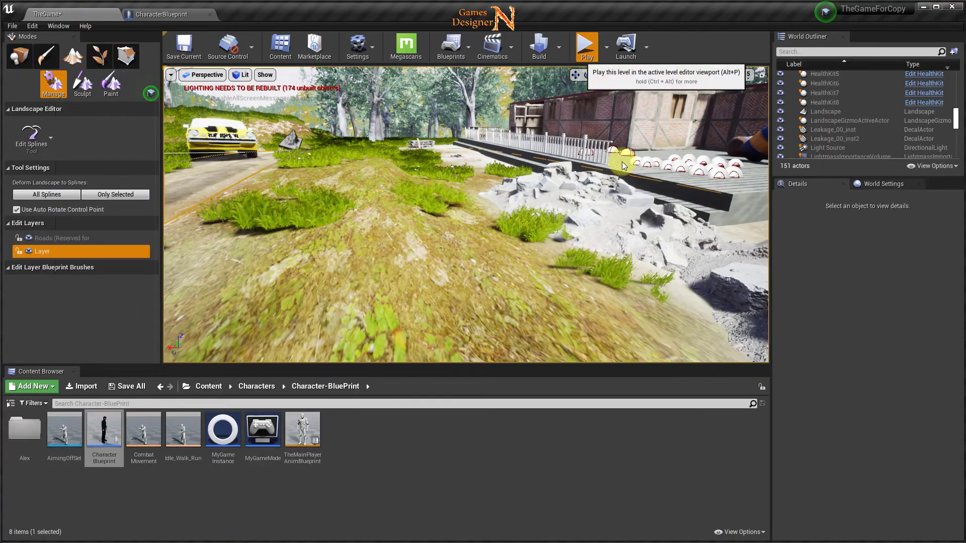
pyautogui.click(504, 246)
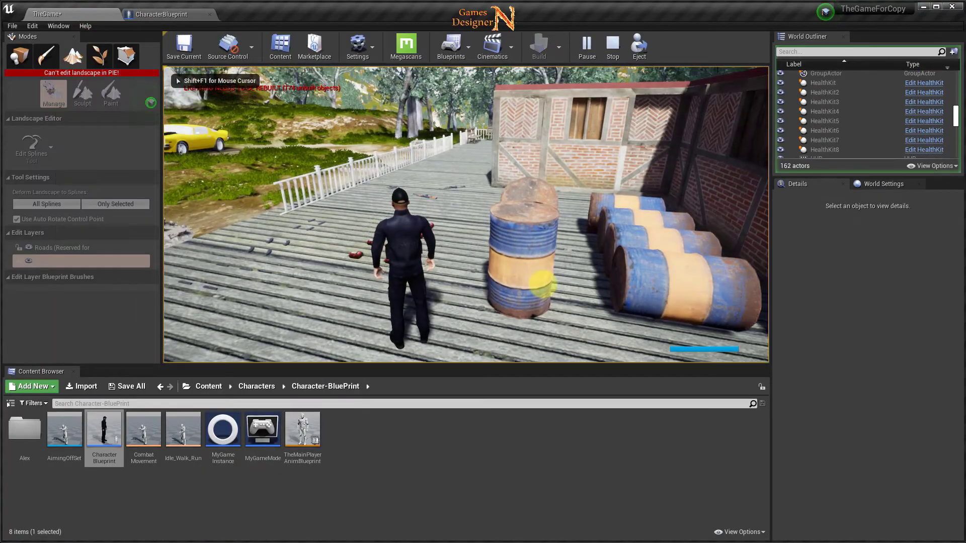
pyautogui.press('w')
pyautogui.press('w')
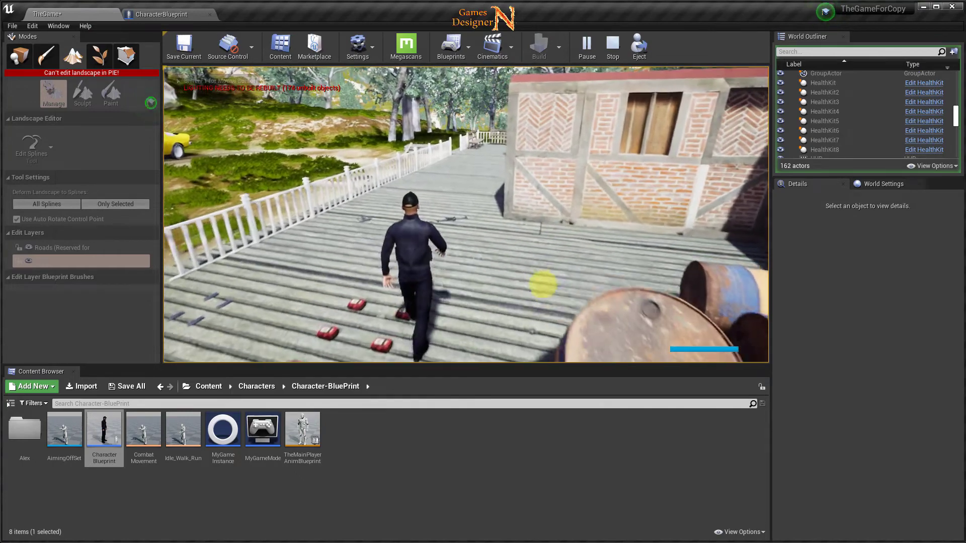
pyautogui.press('w')
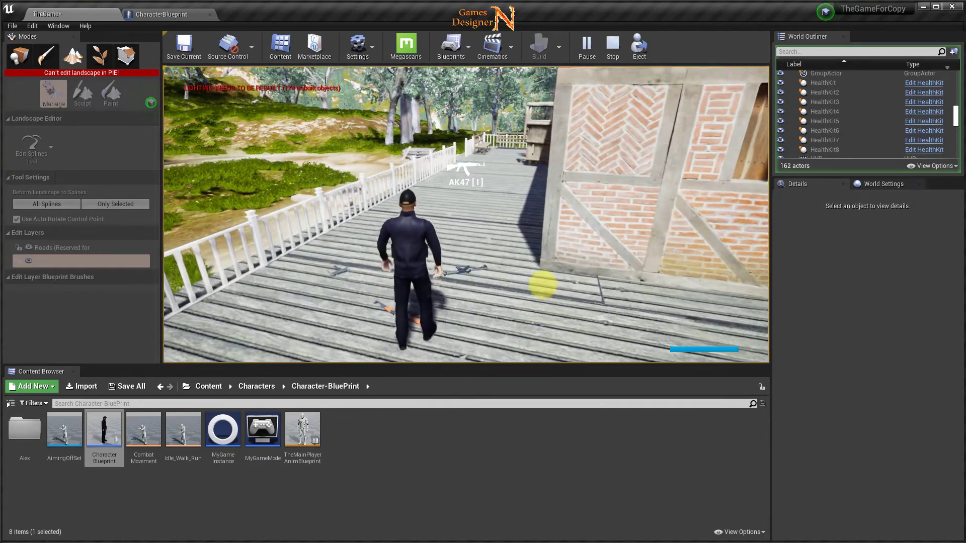
pyautogui.press('i')
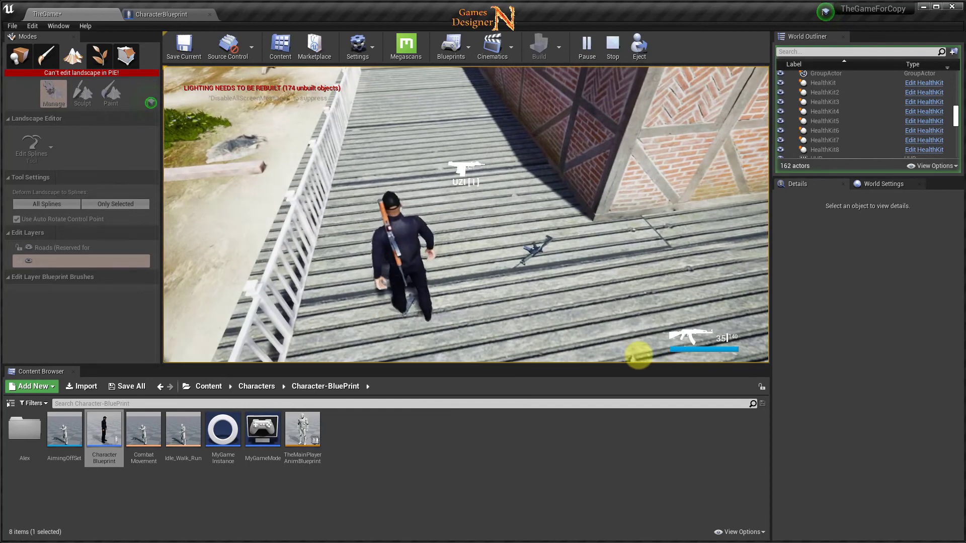
pyautogui.press('w')
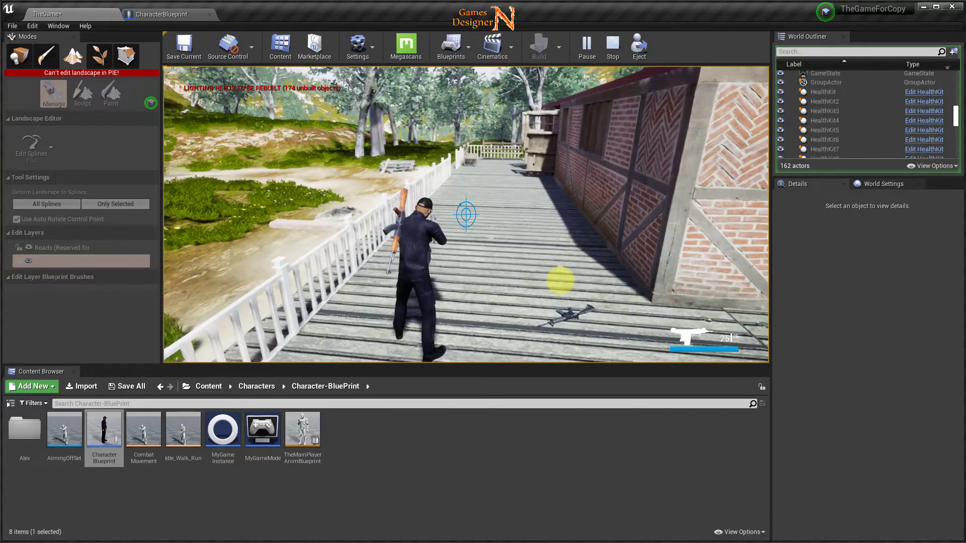
pyautogui.press('2')
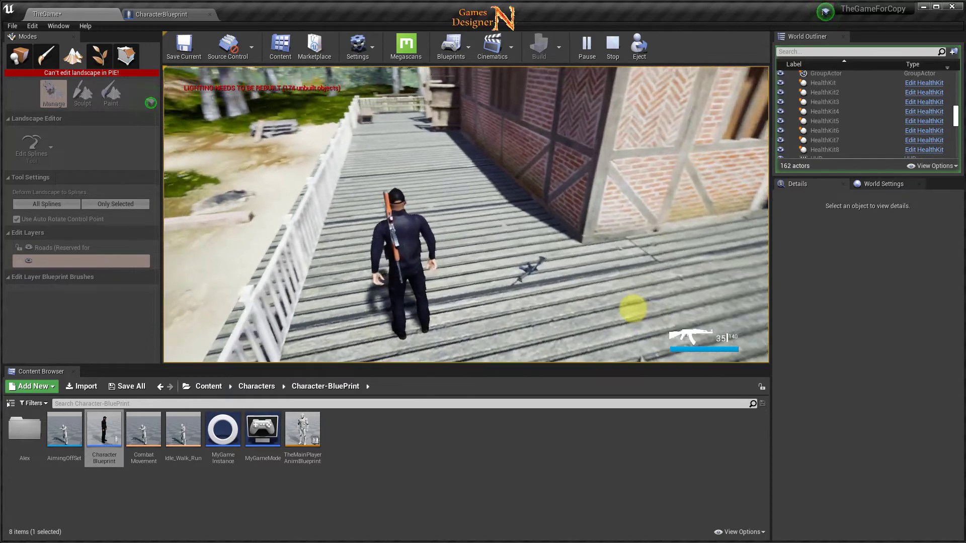
pyautogui.press('Escape')
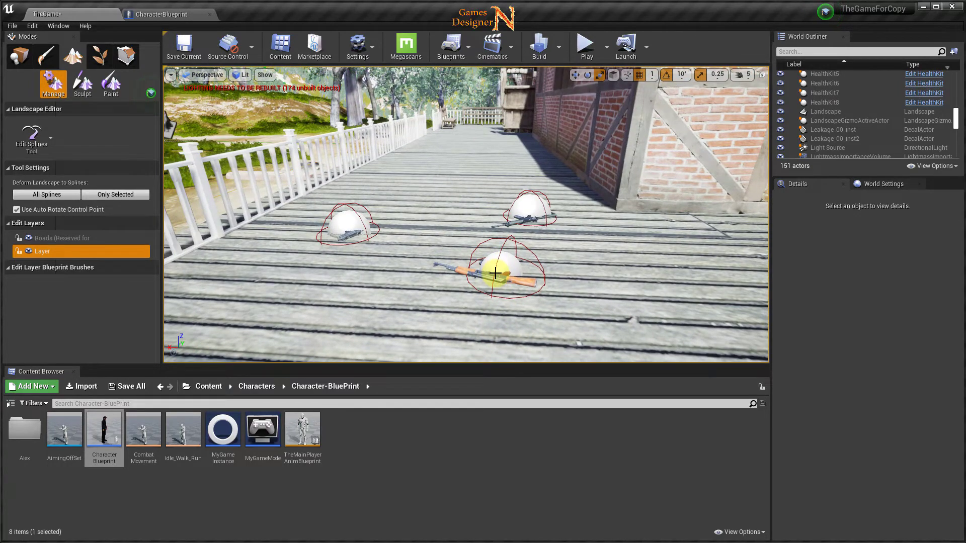
# - Play again, walk the boardwalk aiming the rifle, and pick the dropped rifle back up with E
pyautogui.click(584, 44)
pyautogui.press('w')
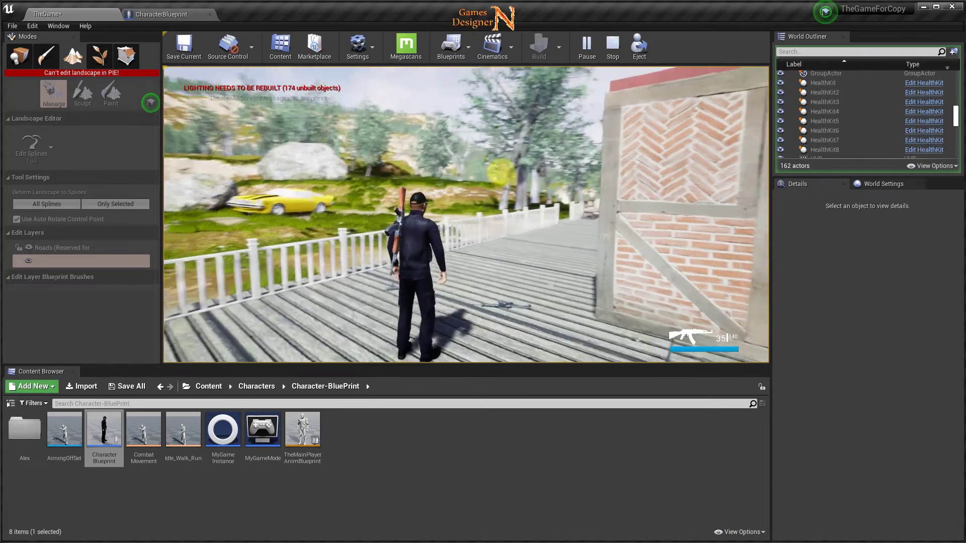
pyautogui.rightClick(501, 171)
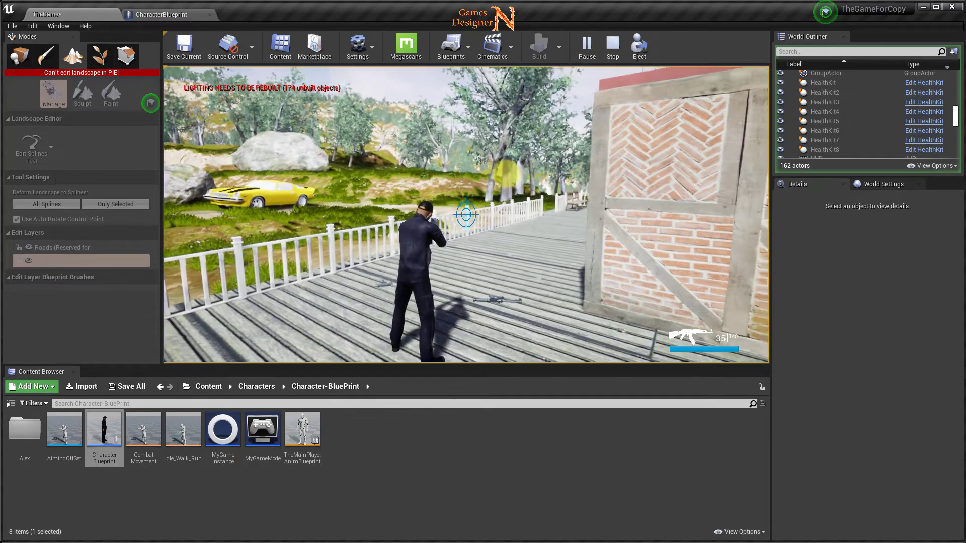
pyautogui.rightClick(466, 214)
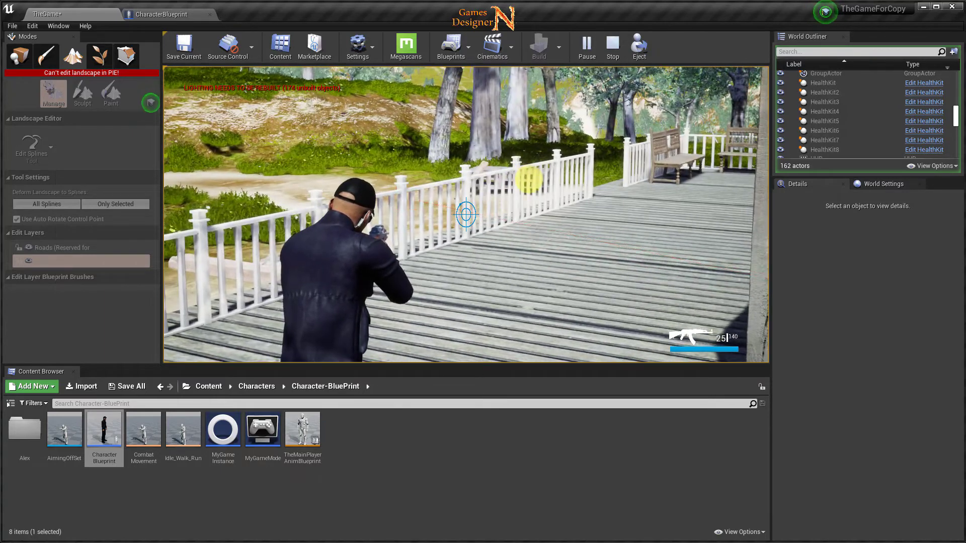
pyautogui.moveTo(506, 173); pyautogui.dragTo(528, 179, button='right')
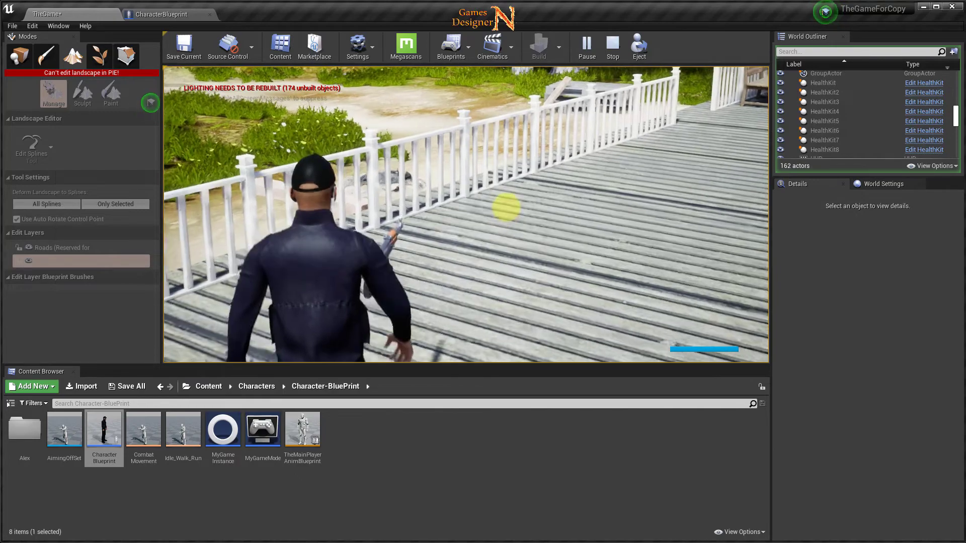
pyautogui.press('e')
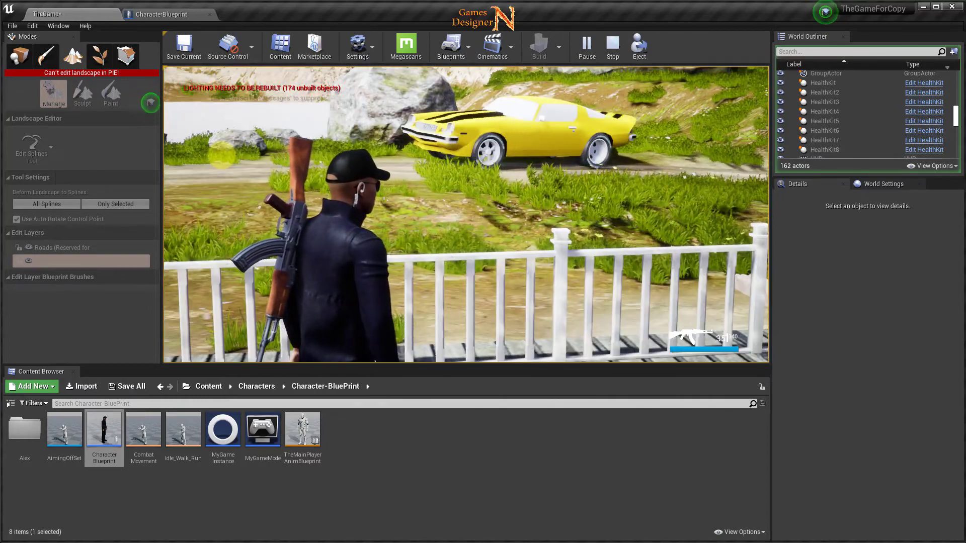
# - Stop the play test and return to the TheGame level editor via the CharacterBlueprint tab
pyautogui.press('Escape')
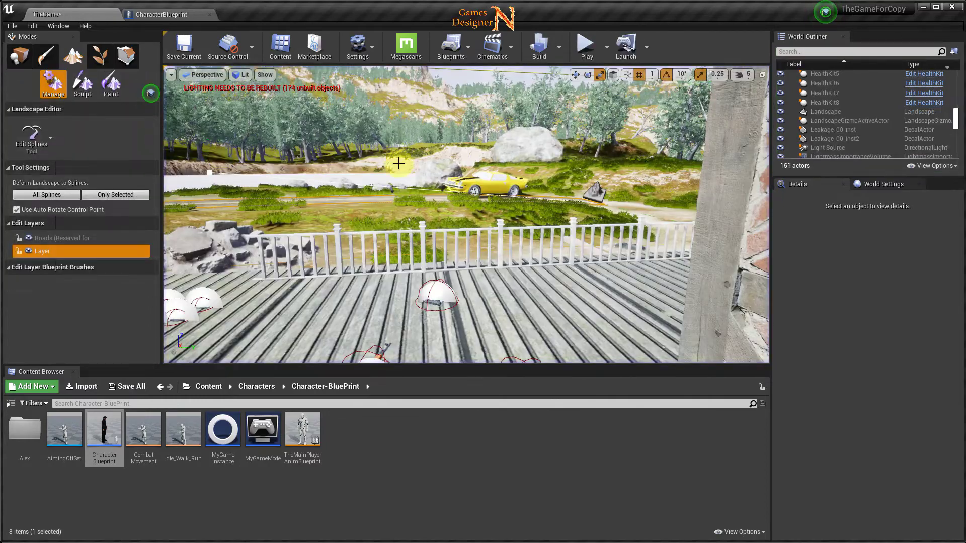
pyautogui.click(161, 14)
pyautogui.click(88, 14)
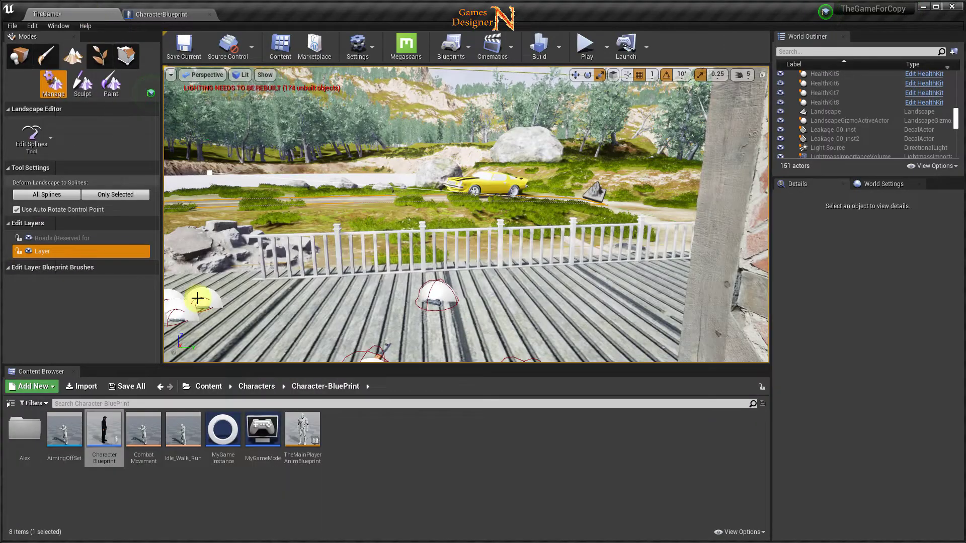
# - In WeaponsBlueprint, tick Instance Editable and Expose on Spawn for the Weapons variable, then compile
pyautogui.doubleClick(180, 429)
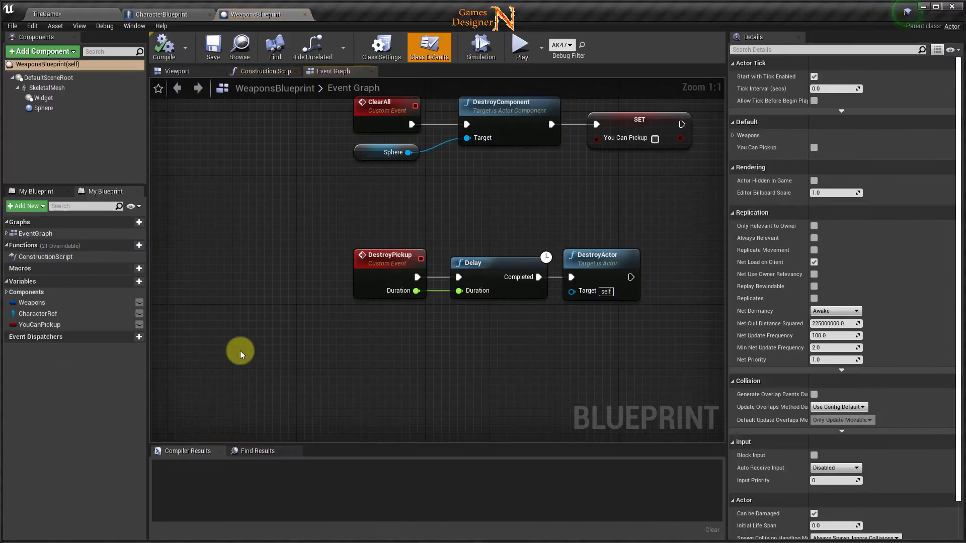
pyautogui.moveTo(331, 208); pyautogui.dragTo(265, 241, button='right')
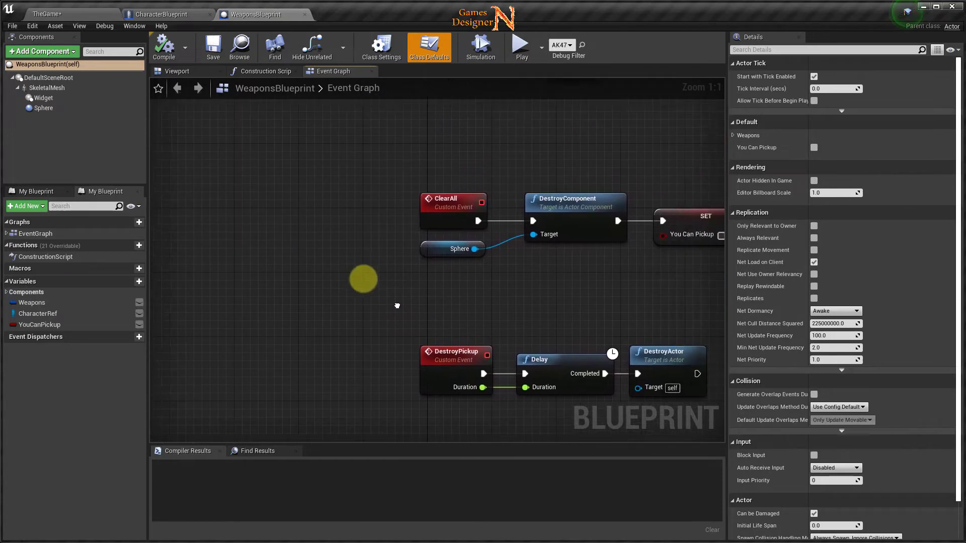
pyautogui.click(31, 305)
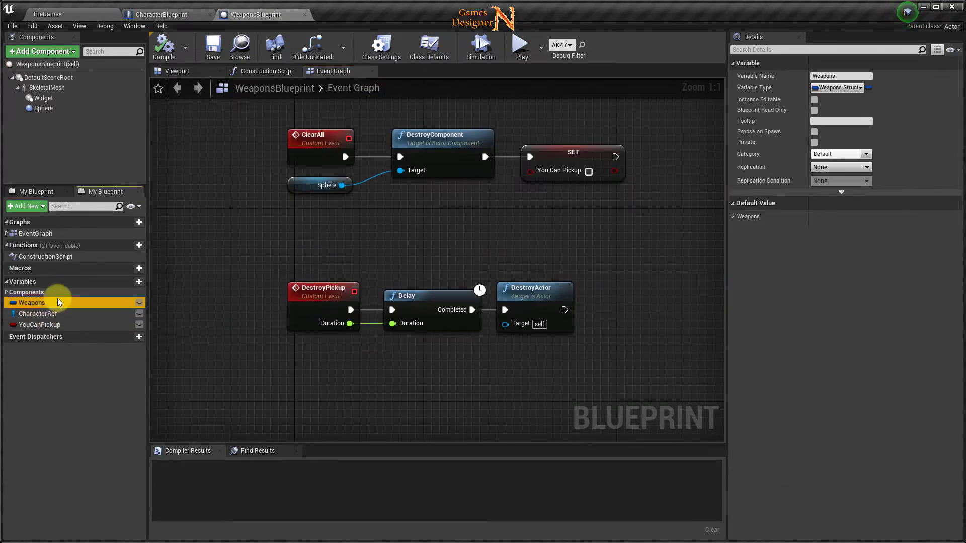
pyautogui.click(139, 304)
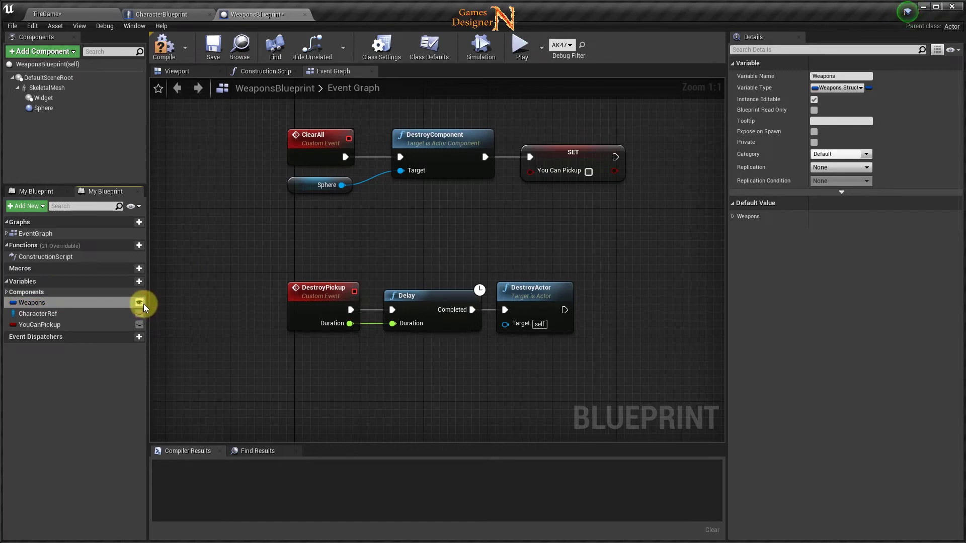
pyautogui.click(814, 101)
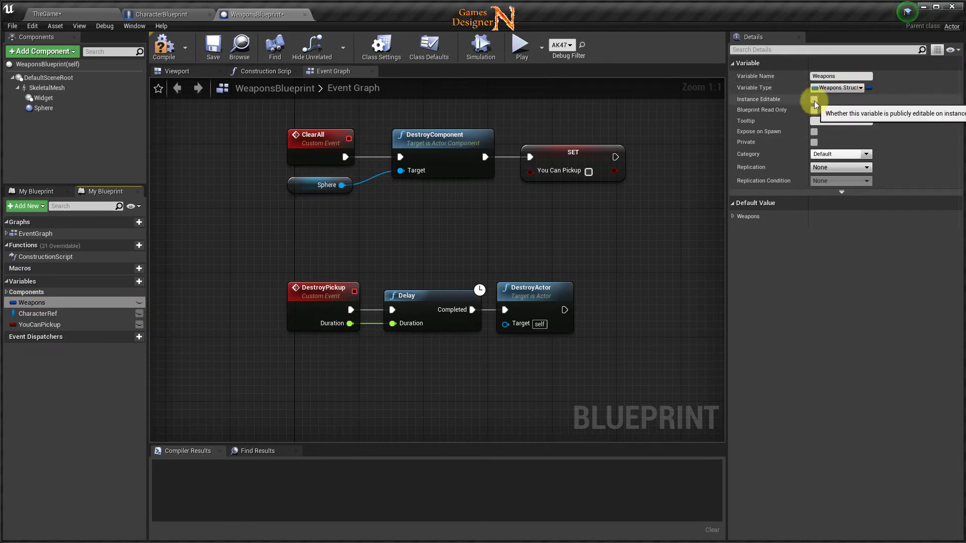
pyautogui.click(814, 100)
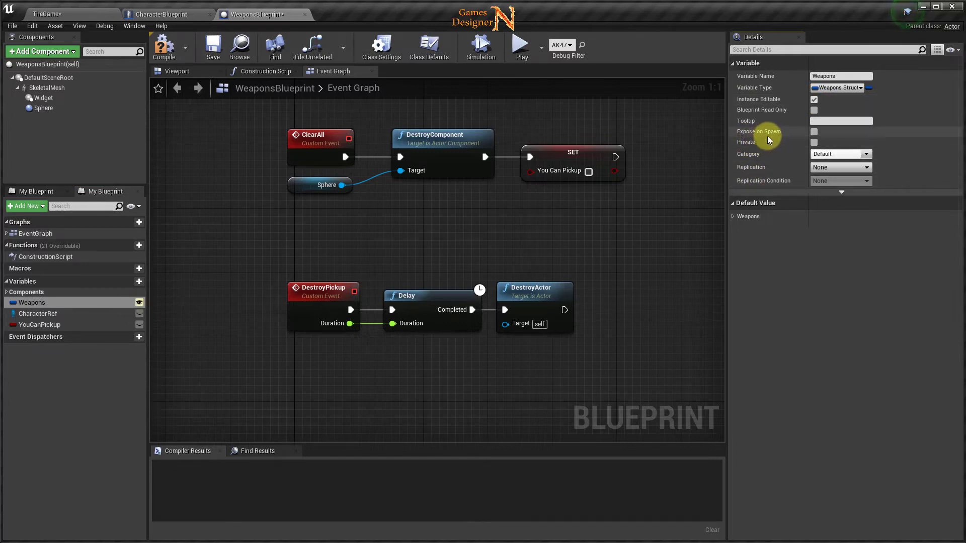
pyautogui.click(814, 131)
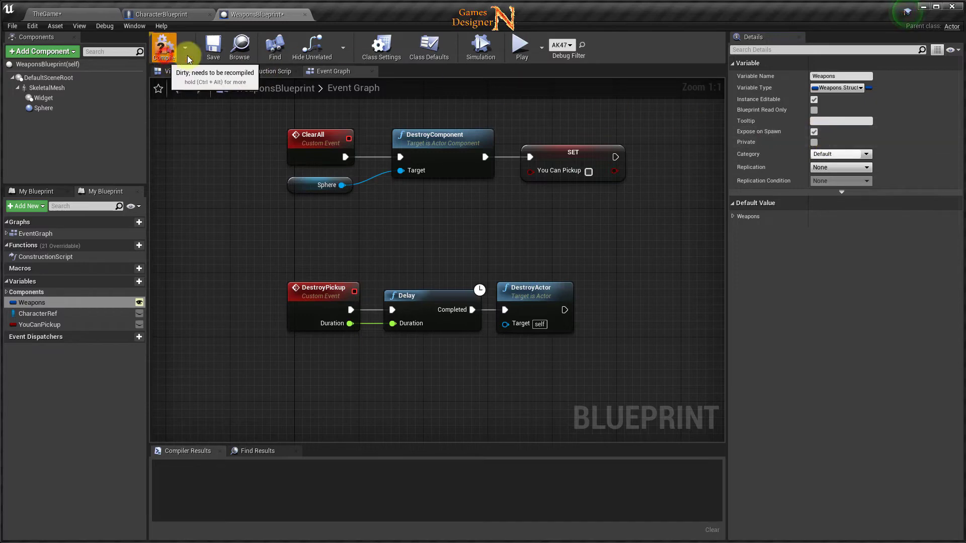
pyautogui.click(217, 53)
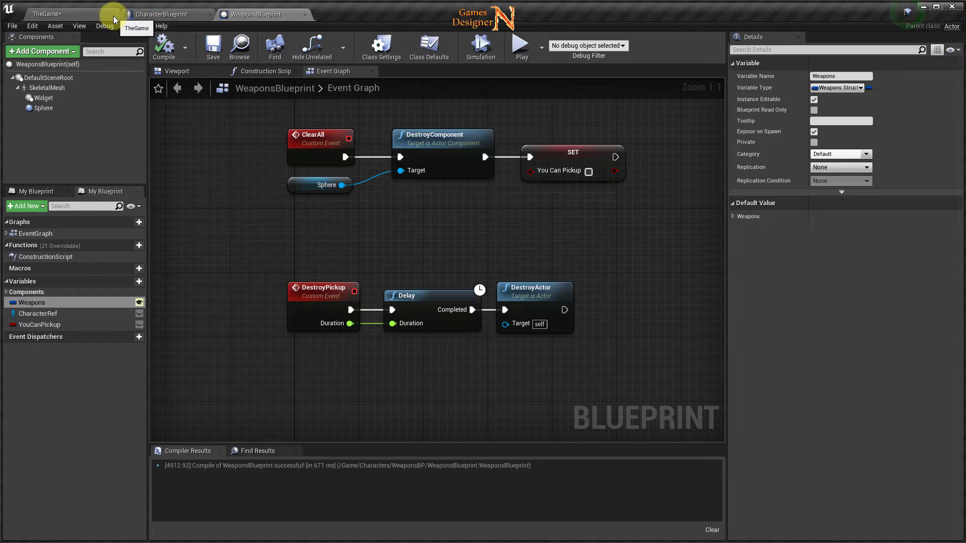
# - In CharacterBlueprint, refresh the upper SpawnActor node and wire Weapons into its new Weapons pin
pyautogui.click(143, 15)
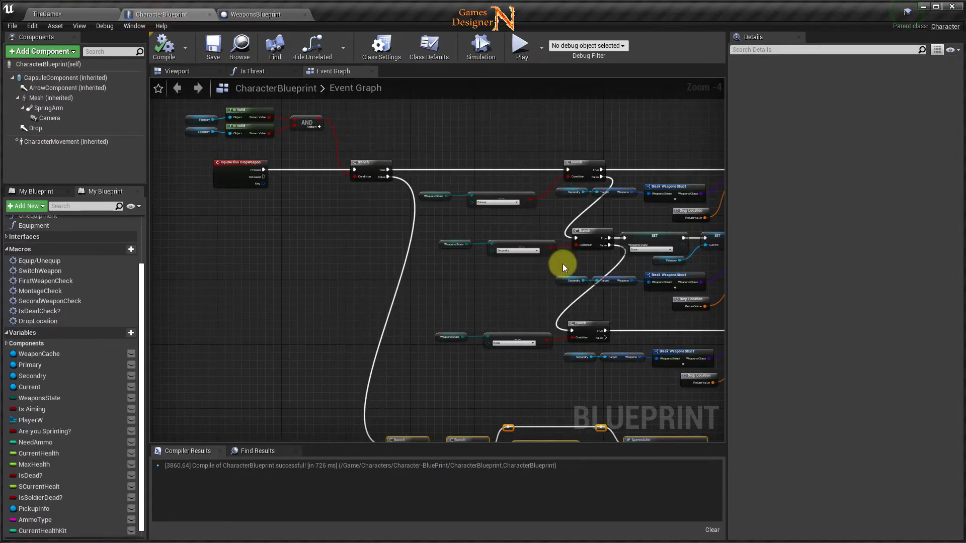
pyautogui.scroll(1, 623, 272)
pyautogui.scroll(1, 623, 273)
pyautogui.scroll(1, 671, 313)
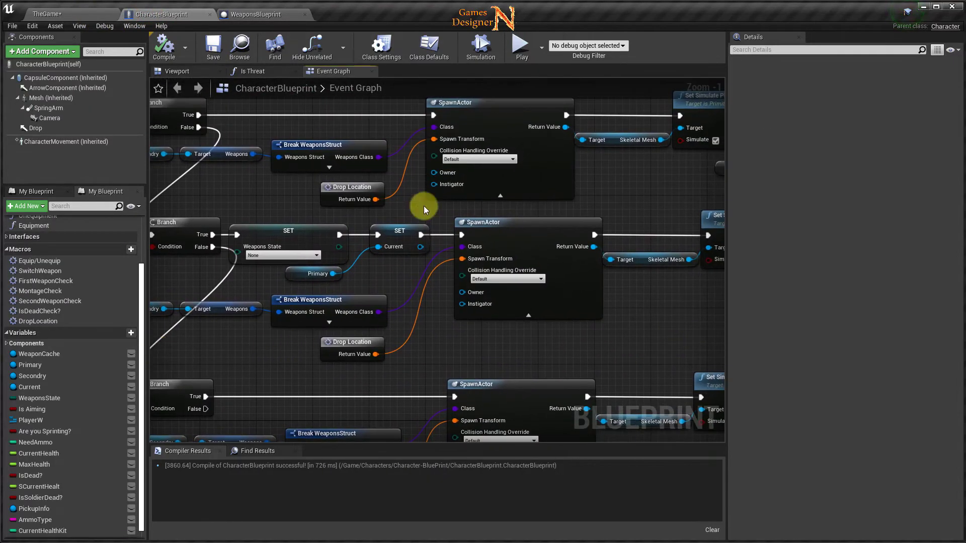
pyautogui.click(501, 196)
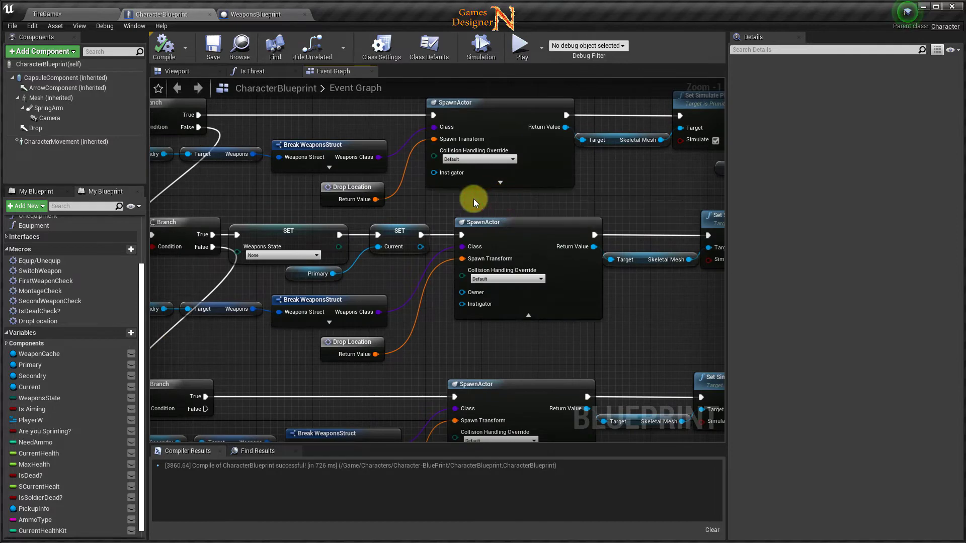
pyautogui.click(500, 183)
pyautogui.scroll(-1, 504, 201)
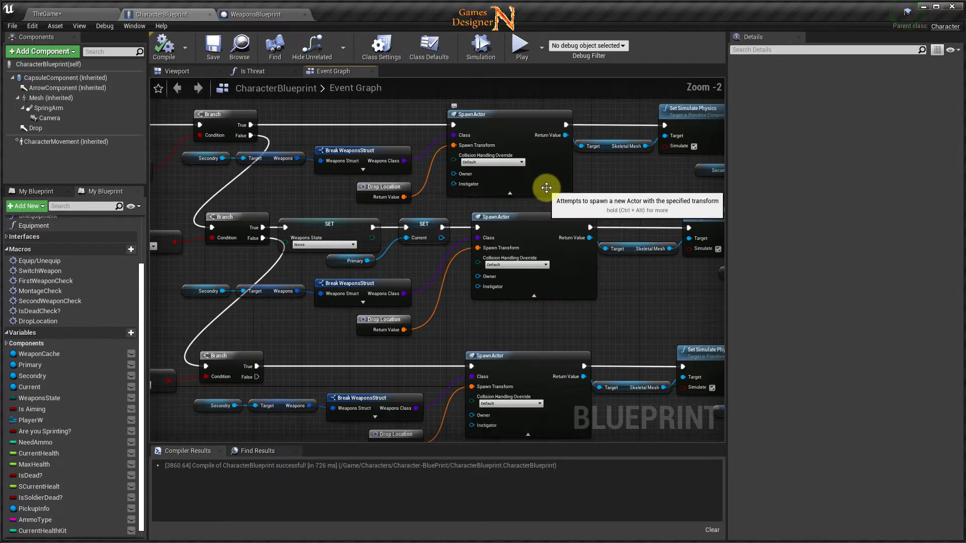
pyautogui.moveTo(547, 188); pyautogui.dragTo(581, 228, button='right')
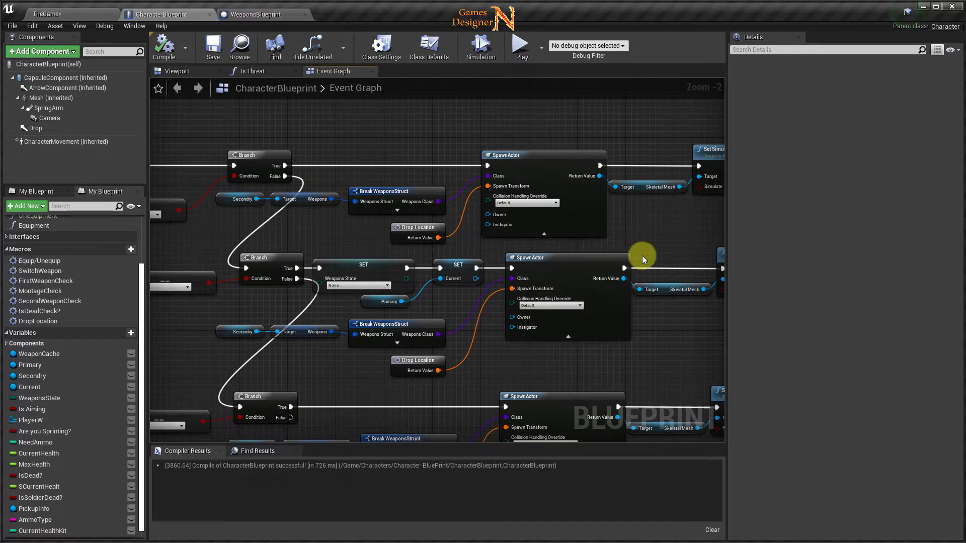
pyautogui.moveTo(642, 258); pyautogui.dragTo(527, 144, button='right')
pyautogui.moveTo(556, 307)
pyautogui.mouseDown(button='right')
pyautogui.moveTo(510, 136)
pyautogui.moveTo(660, 263)
pyautogui.moveTo(685, 478)
pyautogui.mouseUp(button='right')
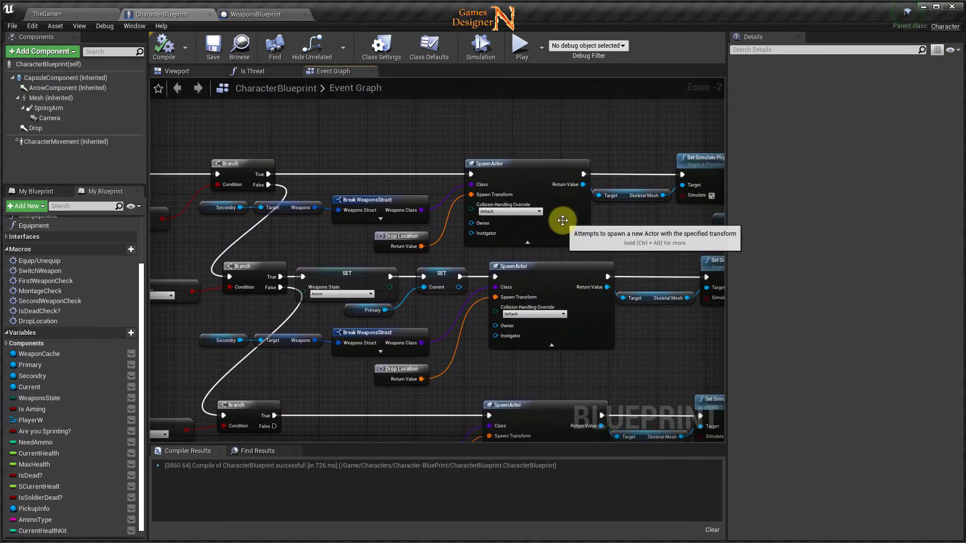
pyautogui.rightClick(564, 225)
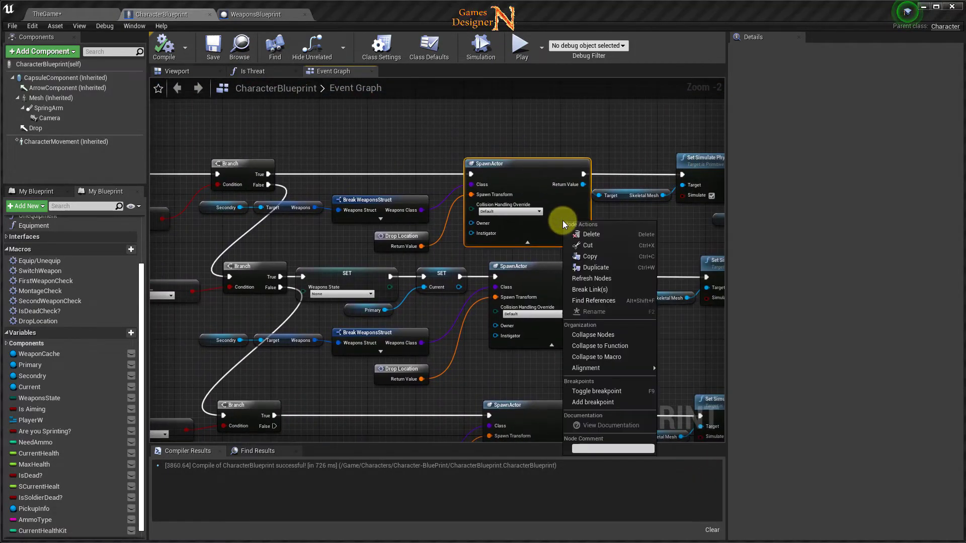
pyautogui.click(588, 277)
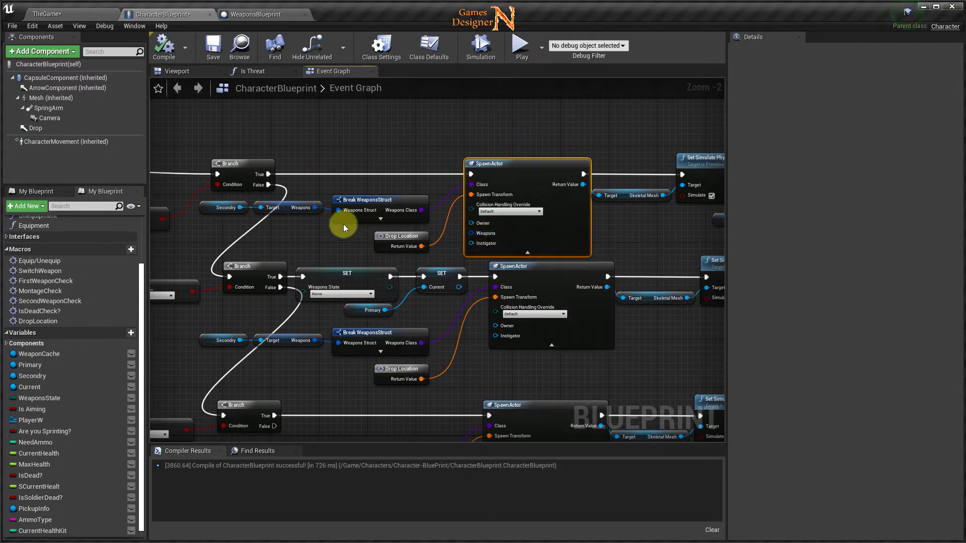
pyautogui.moveTo(314, 208); pyautogui.dragTo(461, 234)
pyautogui.moveTo(445, 345); pyautogui.dragTo(452, 281, button='right')
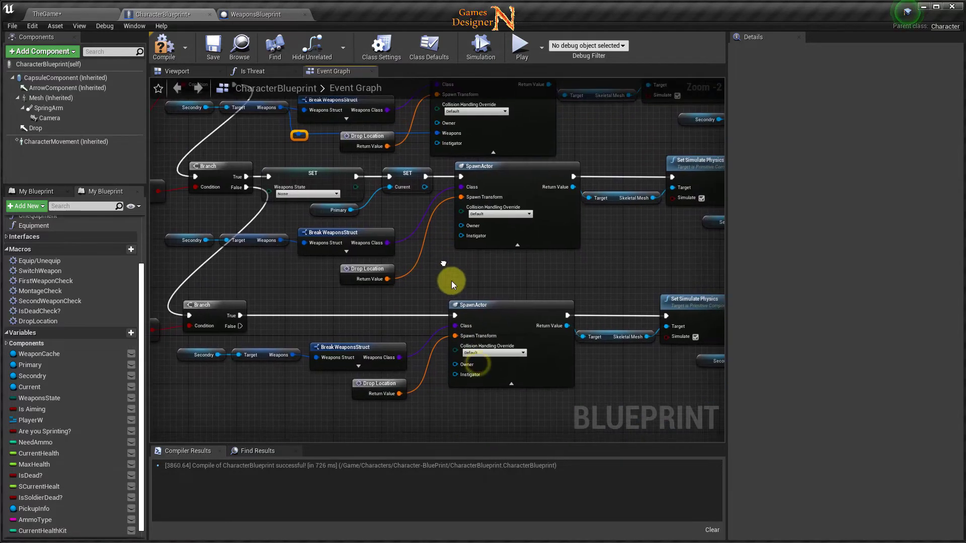
# - Refresh the middle SpawnActor node and connect its Weapons value to the new pin
pyautogui.rightClick(528, 181)
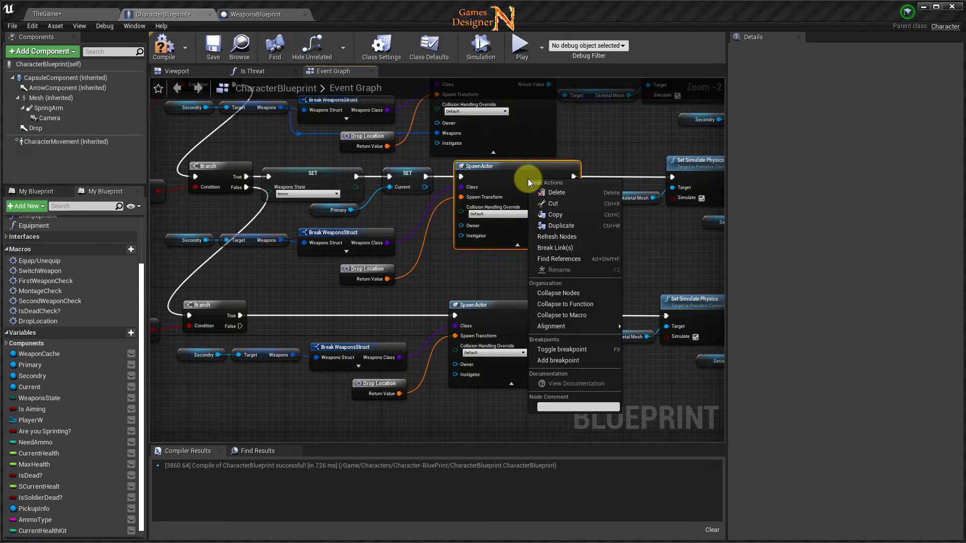
pyautogui.click(555, 237)
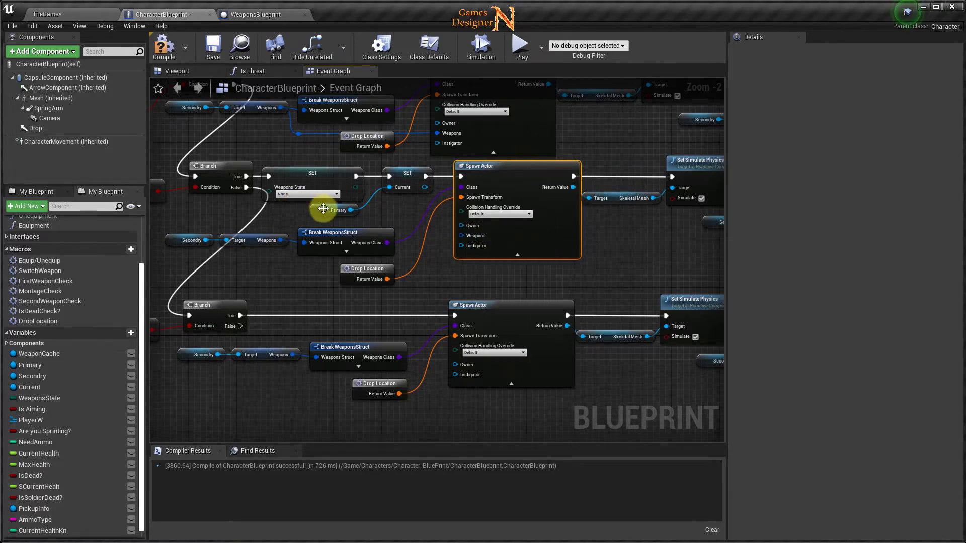
pyautogui.moveTo(282, 243)
pyautogui.mouseDown()
pyautogui.moveTo(463, 245)
pyautogui.moveTo(466, 237)
pyautogui.mouseUp()
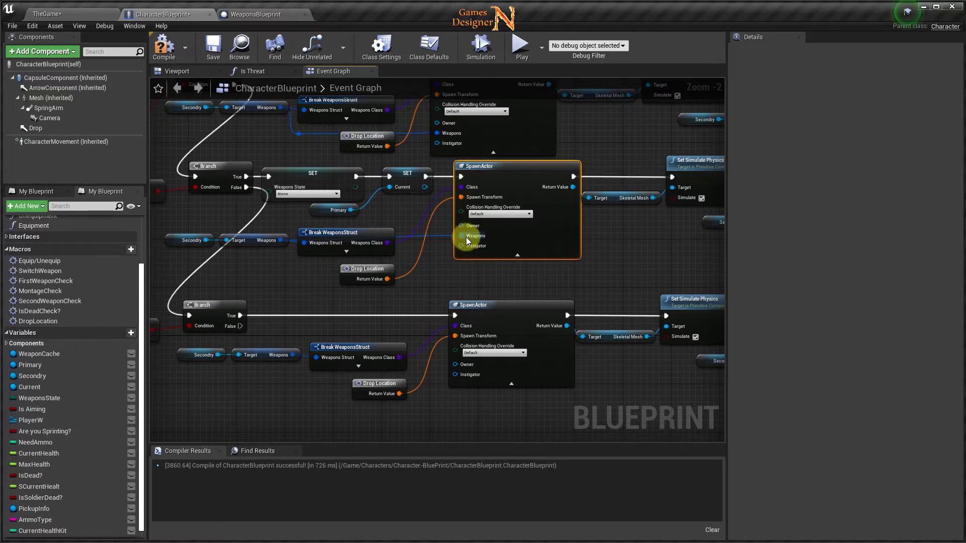
pyautogui.moveTo(436, 340)
pyautogui.mouseDown(button='right')
pyautogui.moveTo(452, 356)
pyautogui.moveTo(435, 244)
pyautogui.mouseUp(button='right')
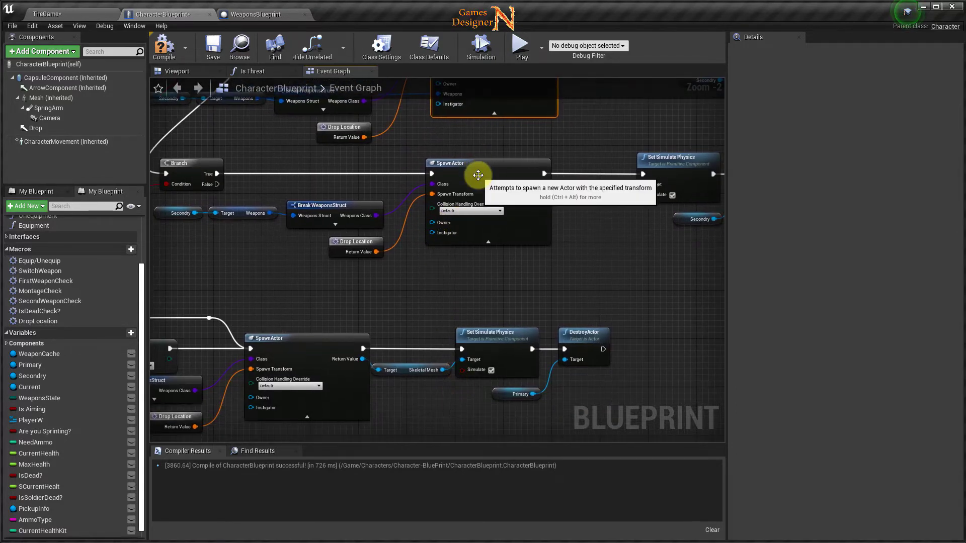
# - Refresh the next SpawnActor and wire Secondry's Weapons value into its Weapons pin
pyautogui.rightClick(478, 176)
pyautogui.click(502, 233)
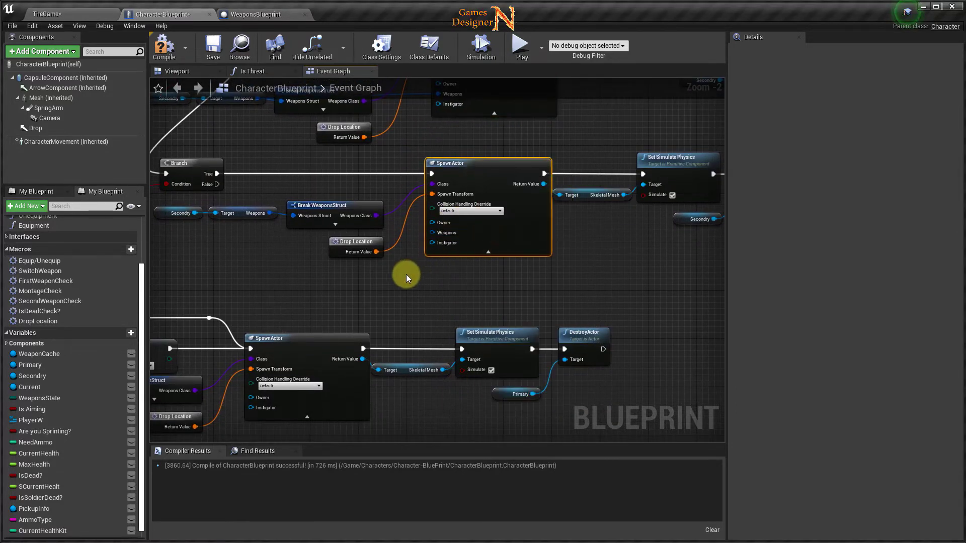
pyautogui.moveTo(406, 274); pyautogui.dragTo(552, 284, button='right')
pyautogui.moveTo(416, 225); pyautogui.dragTo(492, 236)
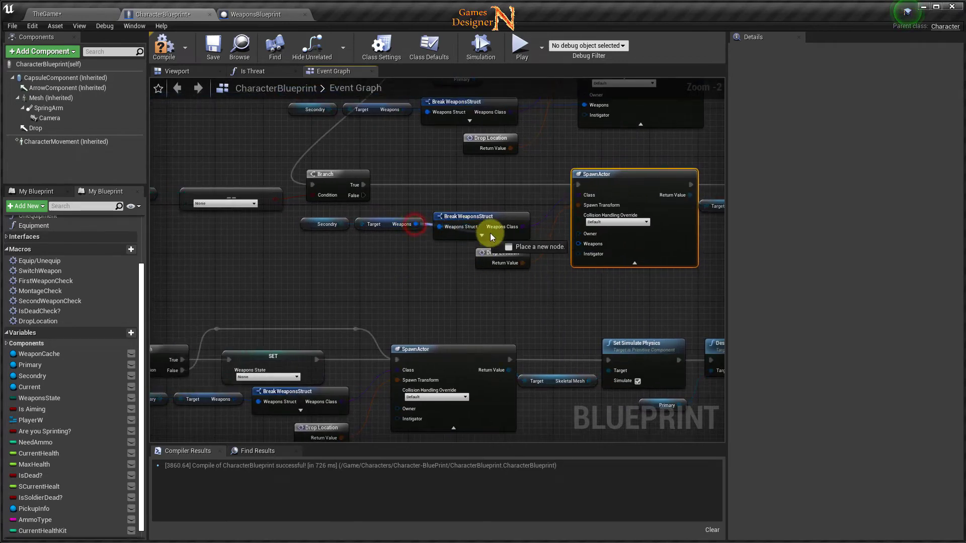
pyautogui.moveTo(578, 245); pyautogui.dragTo(579, 244)
pyautogui.moveTo(589, 304); pyautogui.dragTo(498, 178, button='right')
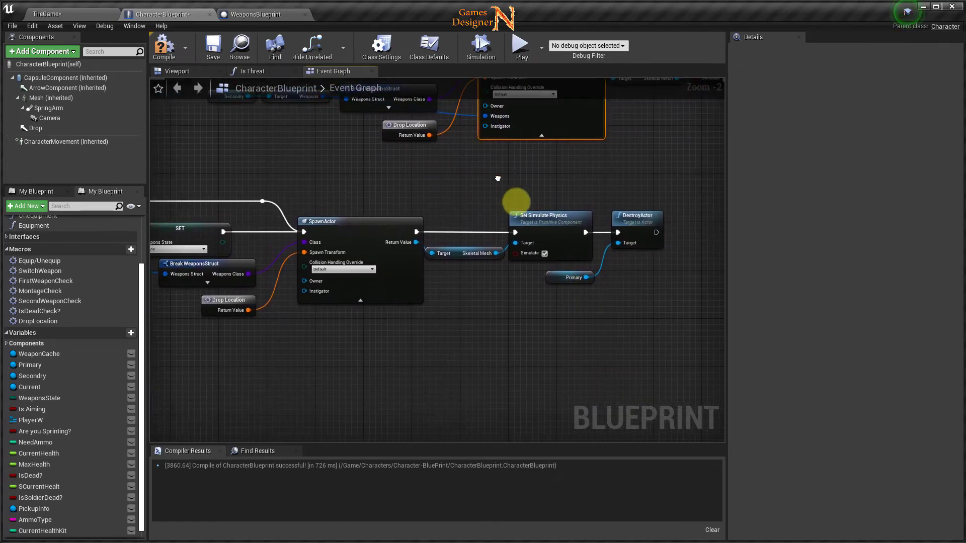
pyautogui.moveTo(407, 187); pyautogui.dragTo(503, 258, button='right')
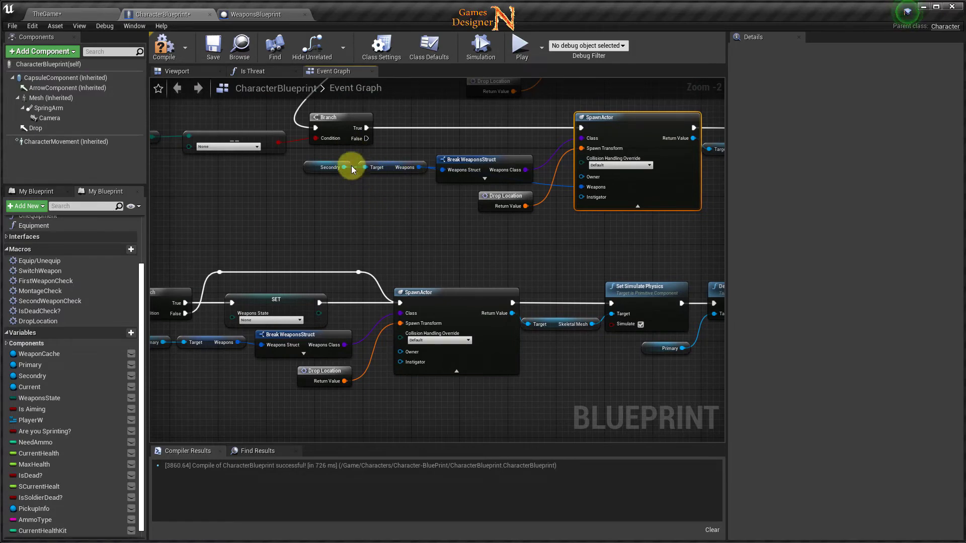
pyautogui.moveTo(345, 167); pyautogui.dragTo(365, 167)
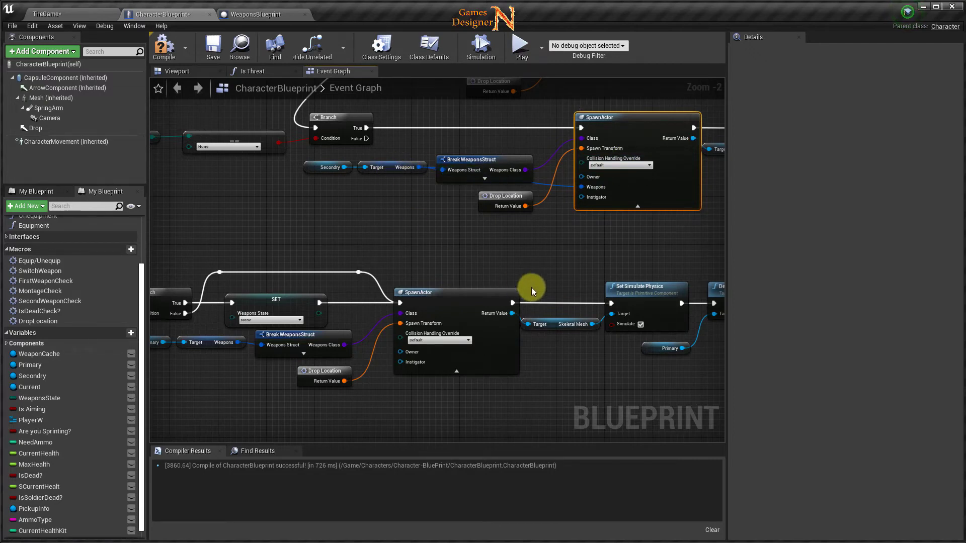
# - Refresh the lowest SpawnActor, wire Primary's Weapons into it, then compile and save CharacterBlueprint
pyautogui.moveTo(531, 288); pyautogui.dragTo(553, 200, button='right')
pyautogui.rightClick(464, 214)
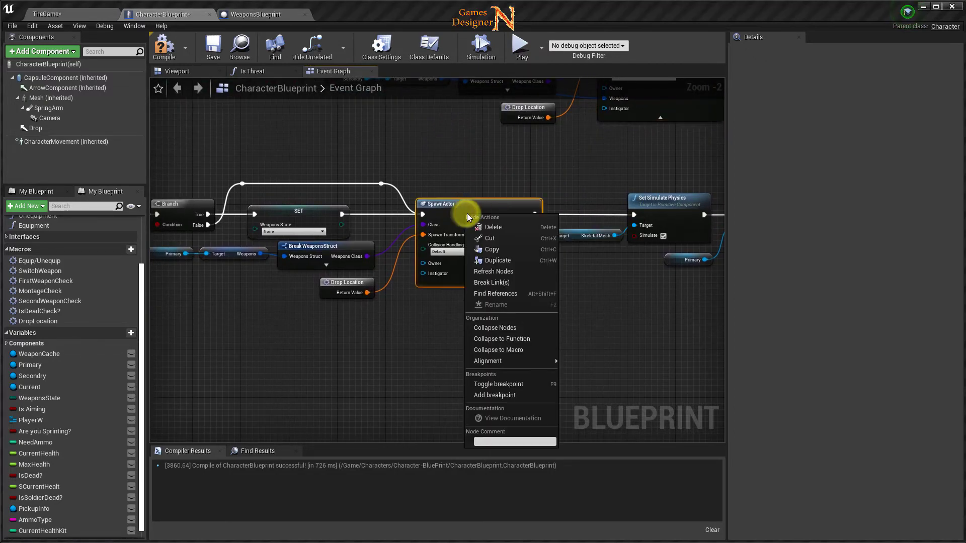
pyautogui.click(466, 275)
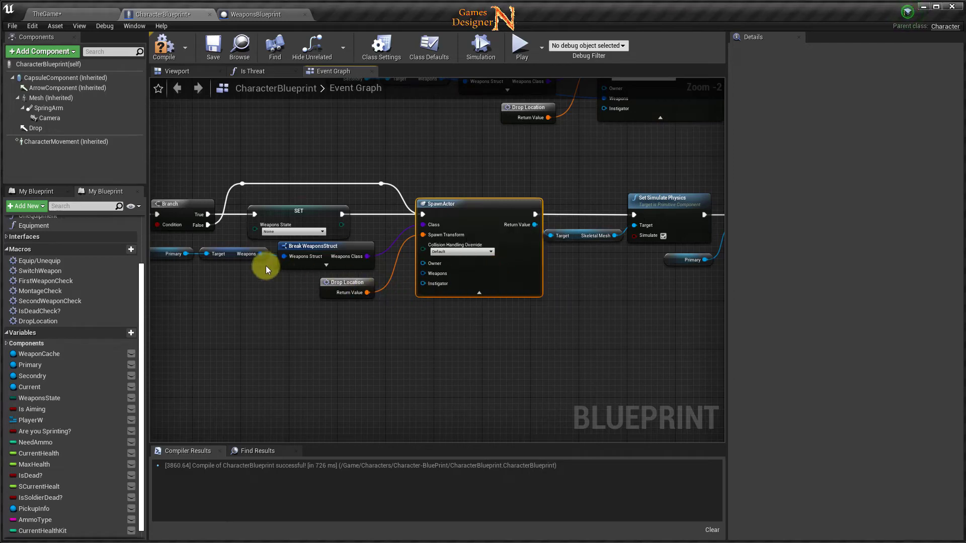
pyautogui.moveTo(259, 254)
pyautogui.mouseDown()
pyautogui.moveTo(406, 284)
pyautogui.moveTo(421, 273)
pyautogui.mouseUp()
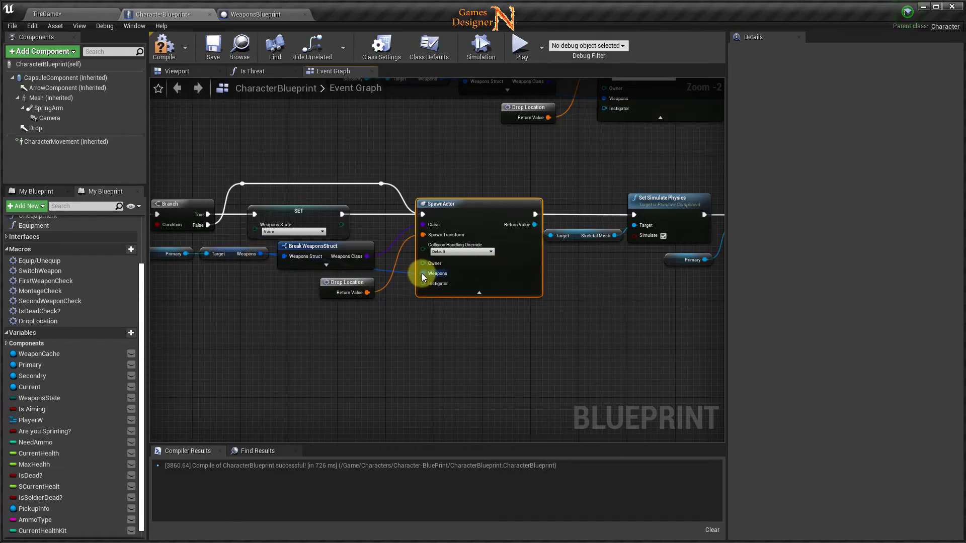
pyautogui.click(212, 57)
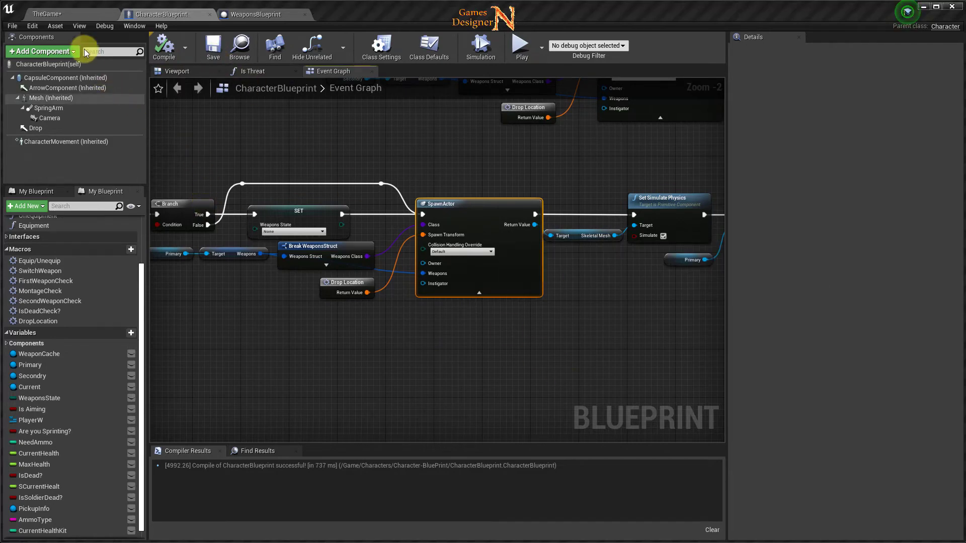
pyautogui.click(61, 14)
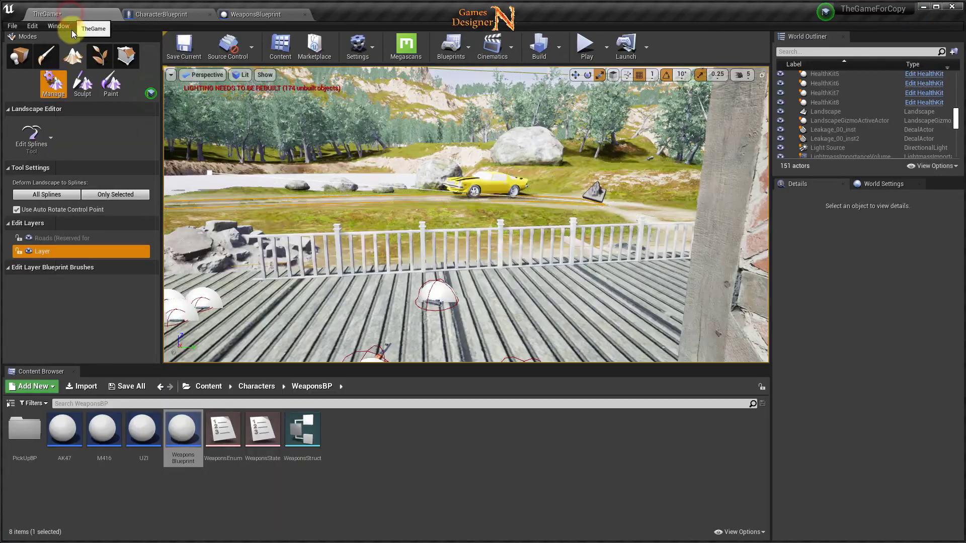
# - Save the TheGame level via Save All, then navigate CharacterBlueprint to the Pickup System group
pyautogui.click(128, 386)
pyautogui.click(733, 366)
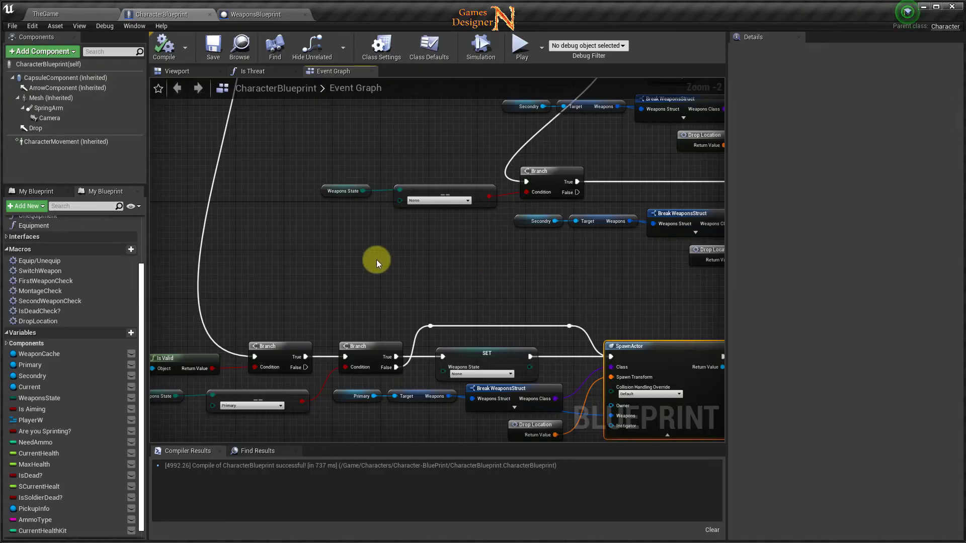
pyautogui.moveTo(326, 264); pyautogui.dragTo(448, 253, button='right')
pyautogui.scroll(-1, 380, 237)
pyautogui.scroll(-2, 277, 305)
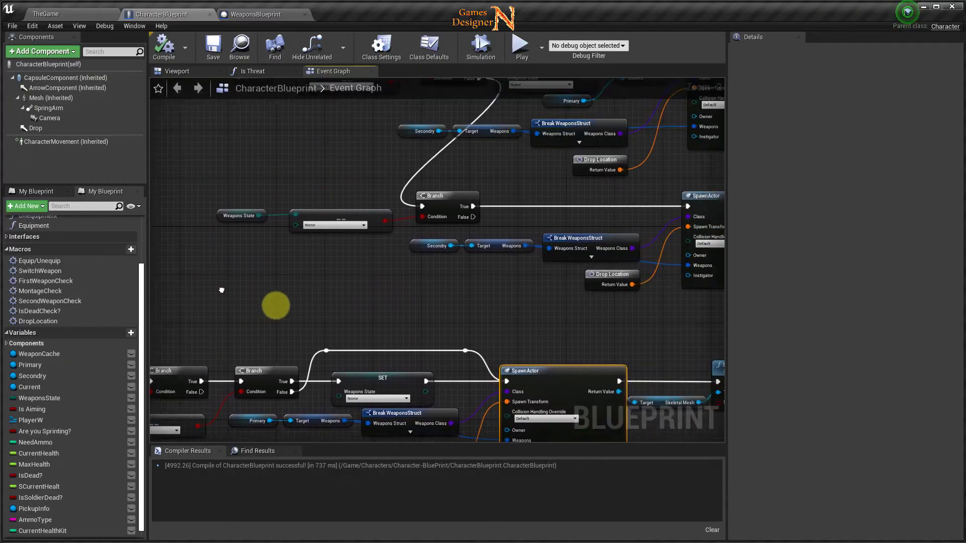
pyautogui.scroll(-1, 272, 317)
pyautogui.moveTo(209, 322); pyautogui.dragTo(595, 280, button='right')
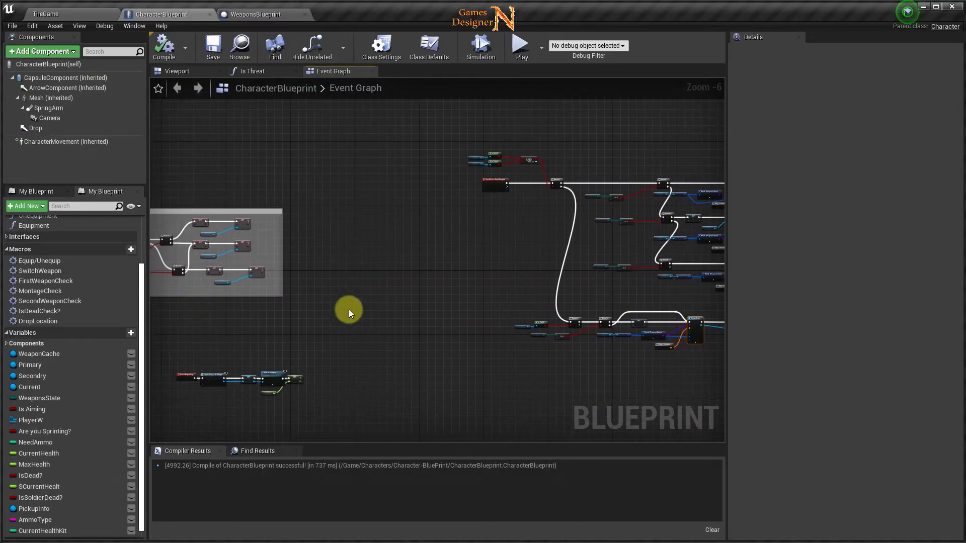
pyautogui.moveTo(345, 309); pyautogui.dragTo(600, 263, button='right')
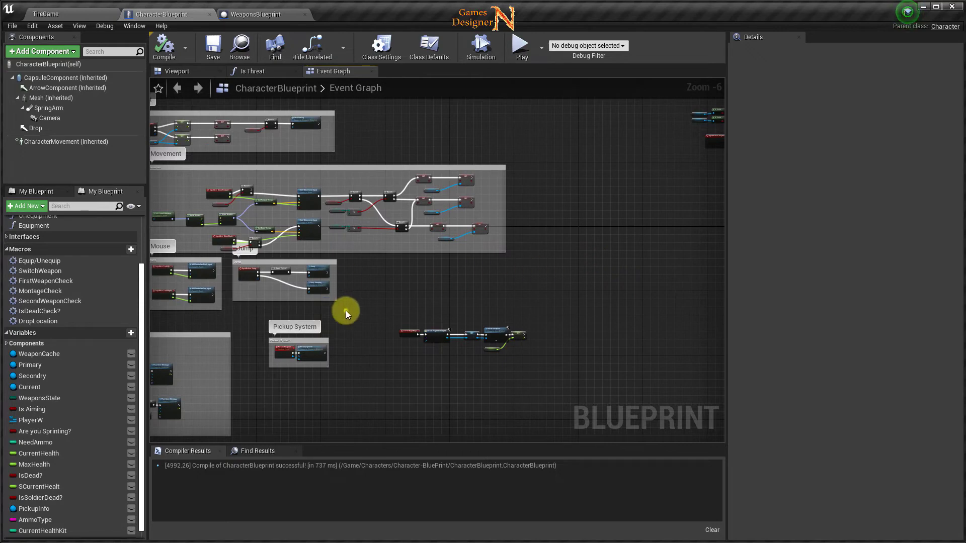
pyautogui.scroll(1, 535, 277)
pyautogui.scroll(2, 517, 322)
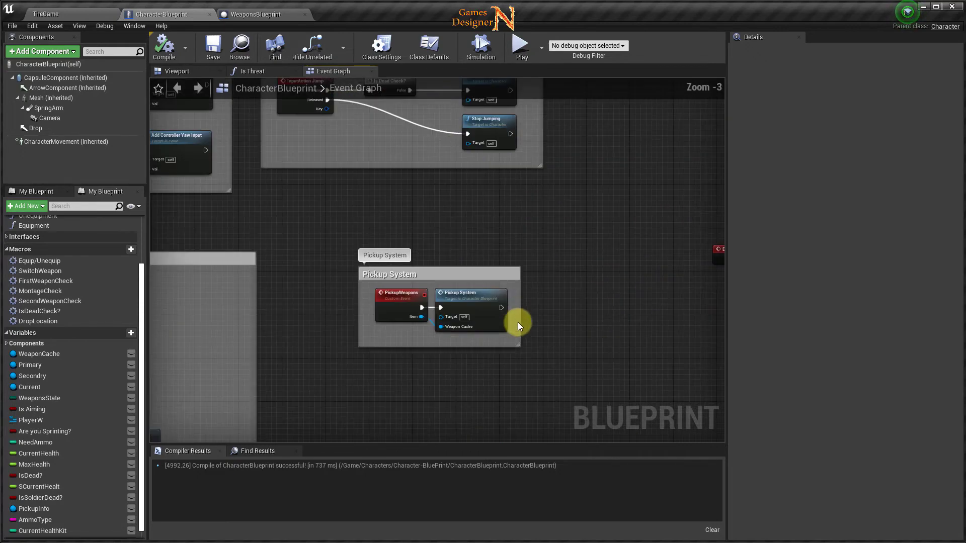
pyautogui.scroll(2, 473, 298)
# - In the Pickup System graph, refresh the upper SpawnActor and wire the Weapons struct to its Weapons pin
pyautogui.click(468, 290)
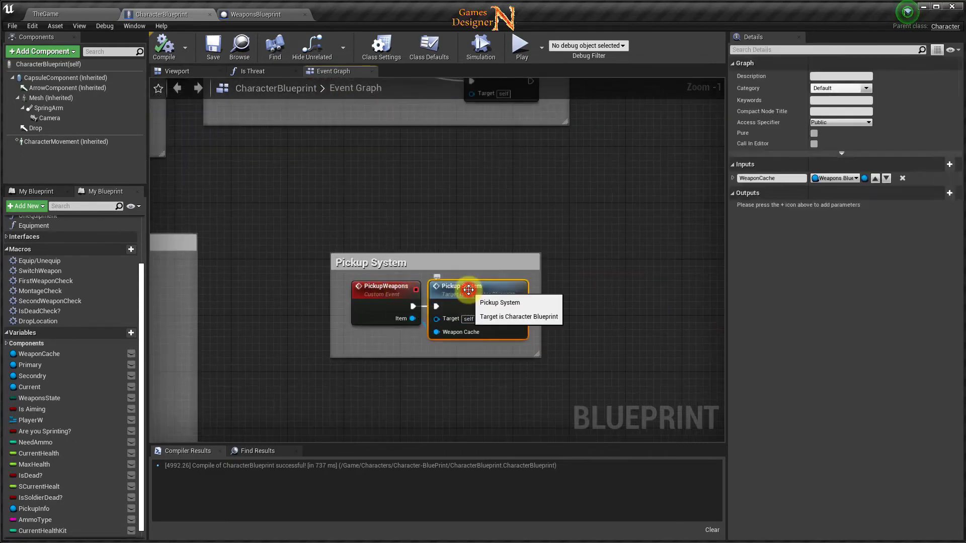
pyautogui.doubleClick(469, 290)
pyautogui.moveTo(530, 247); pyautogui.dragTo(409, 307, button='right')
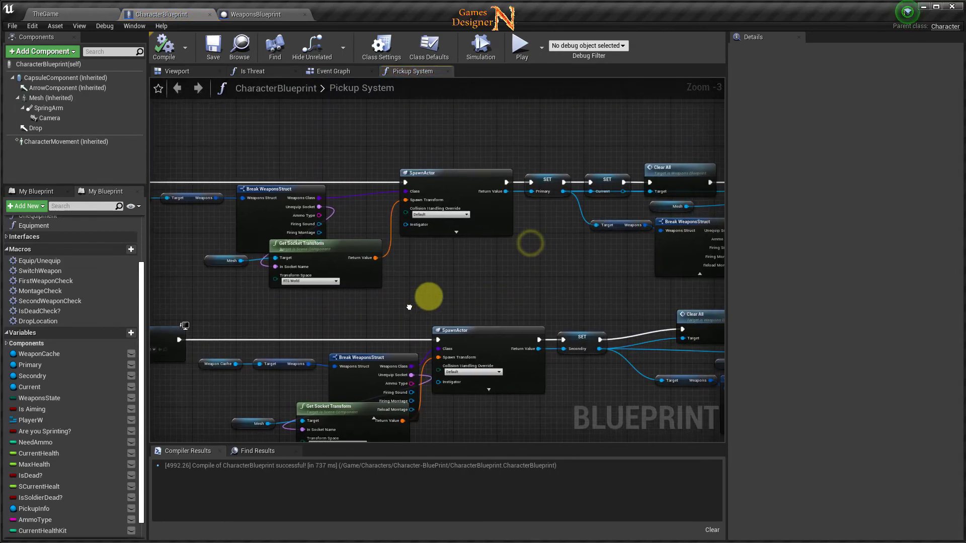
pyautogui.rightClick(434, 181)
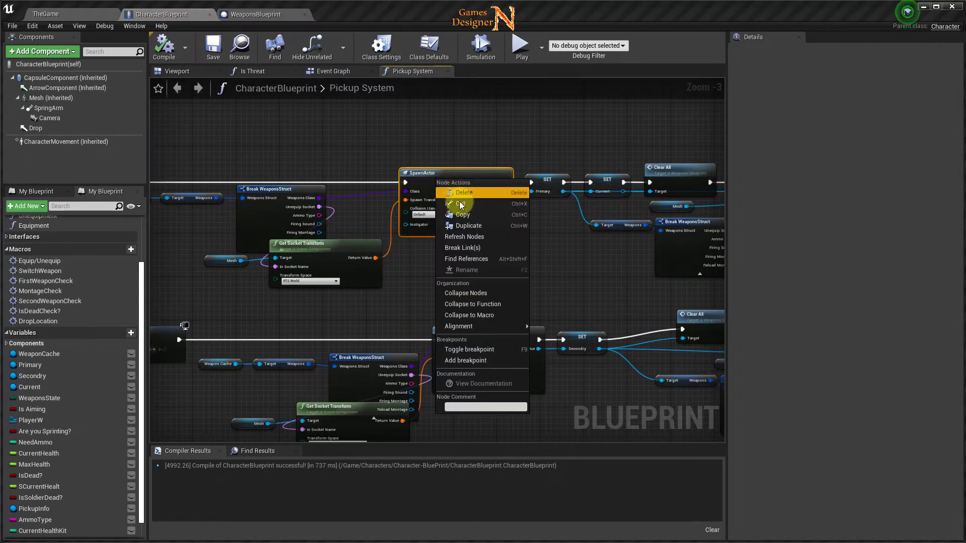
pyautogui.click(464, 241)
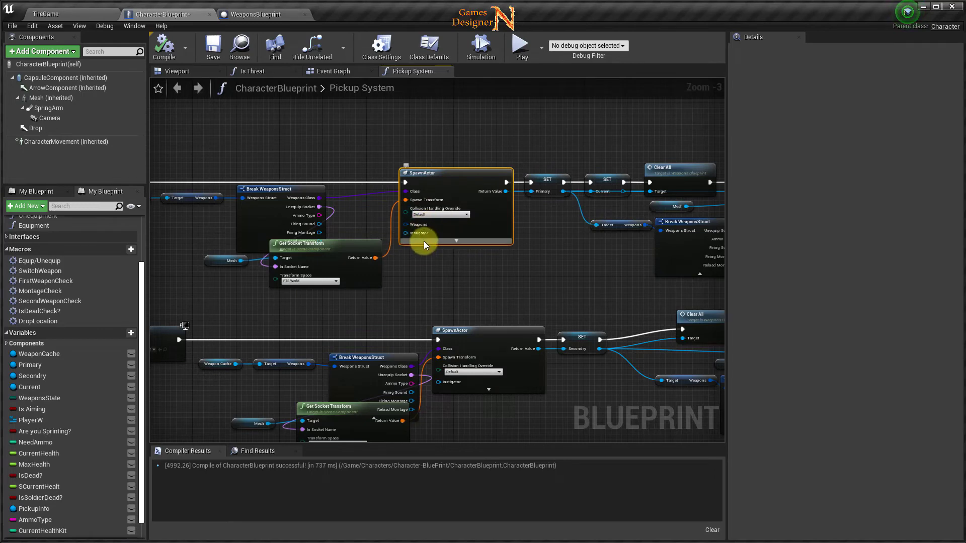
pyautogui.moveTo(426, 273)
pyautogui.mouseDown(button='right')
pyautogui.moveTo(520, 270)
pyautogui.moveTo(598, 246)
pyautogui.mouseUp(button='right')
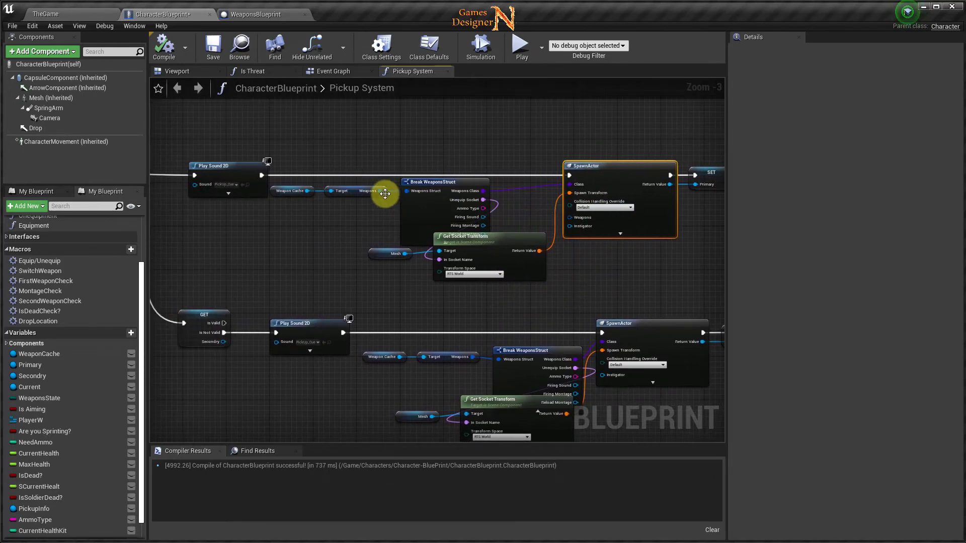
pyautogui.moveTo(381, 191); pyautogui.dragTo(490, 203)
pyautogui.moveTo(569, 219); pyautogui.dragTo(569, 222)
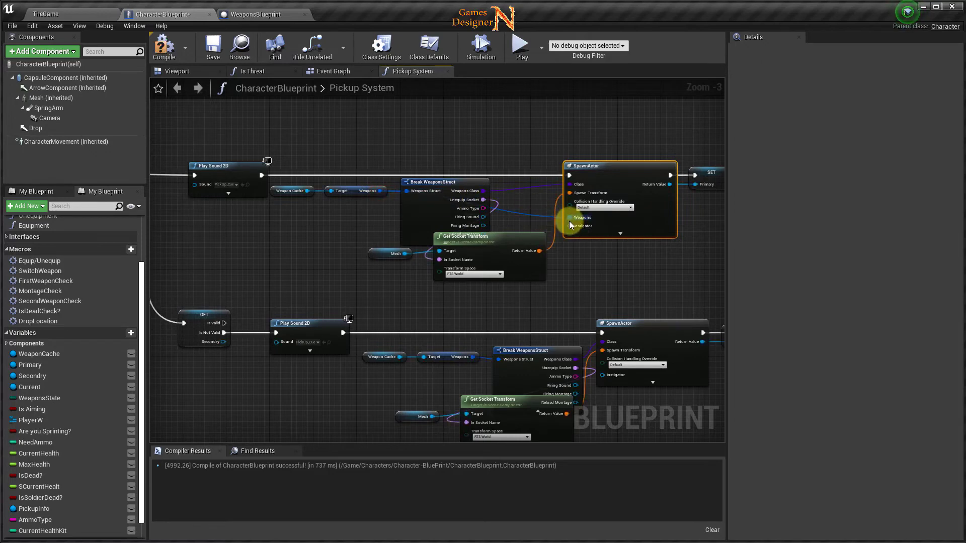
# - Refresh the lower SpawnActor node and link its new Weapons input to the Weapons struct
pyautogui.scroll(3, 568, 233)
pyautogui.moveTo(567, 233); pyautogui.dragTo(485, 155, button='right')
pyautogui.rightClick(499, 179)
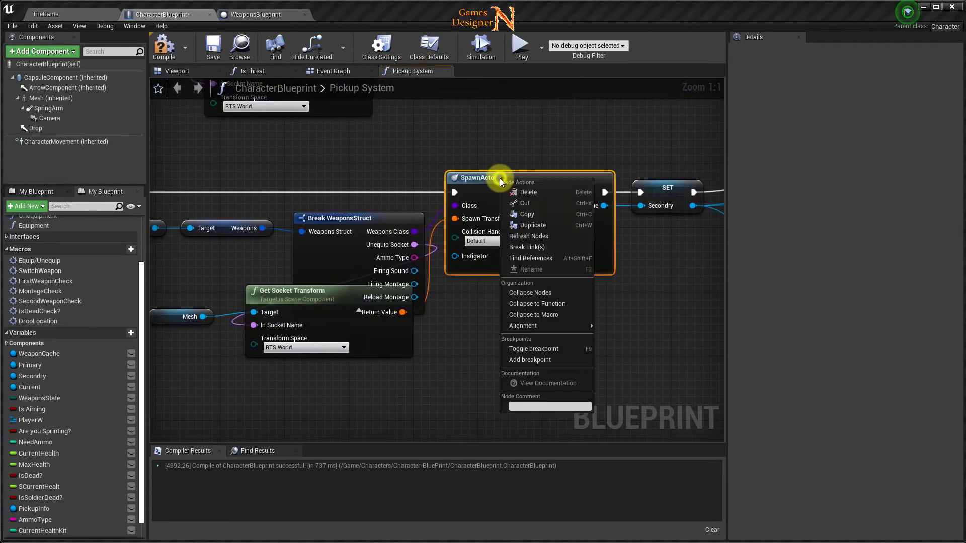
pyautogui.click(538, 241)
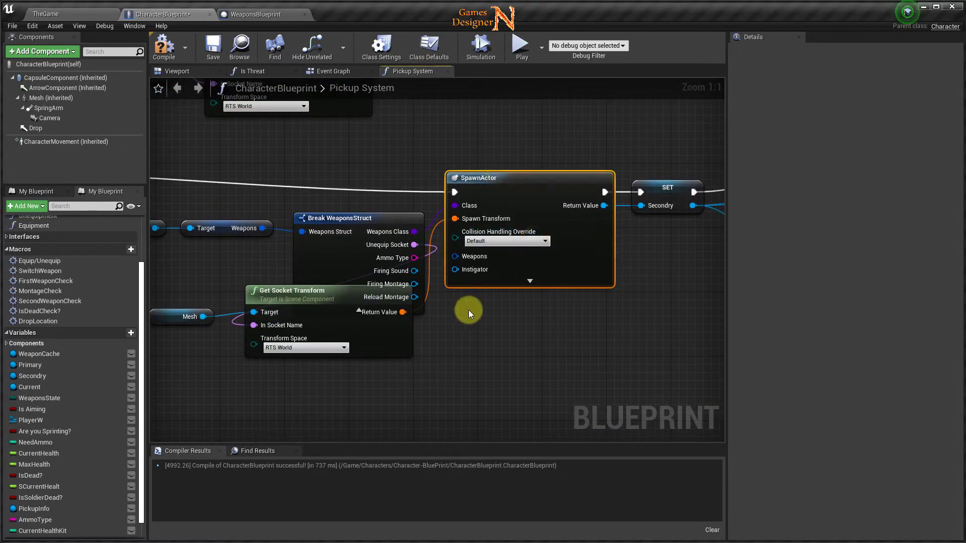
pyautogui.moveTo(469, 310); pyautogui.dragTo(697, 301, button='right')
pyautogui.moveTo(485, 245); pyautogui.dragTo(388, 226, button='right')
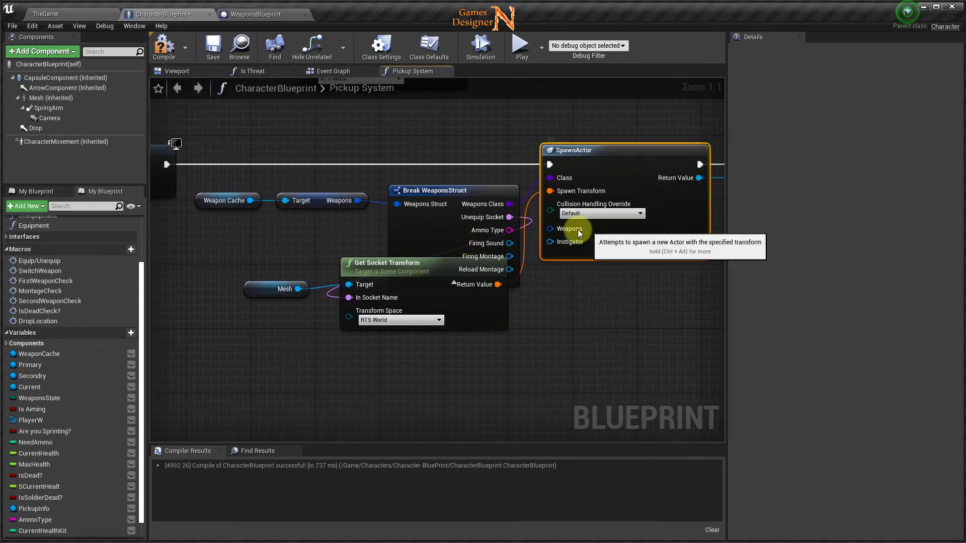
pyautogui.moveTo(357, 200); pyautogui.dragTo(549, 229)
pyautogui.click(483, 191)
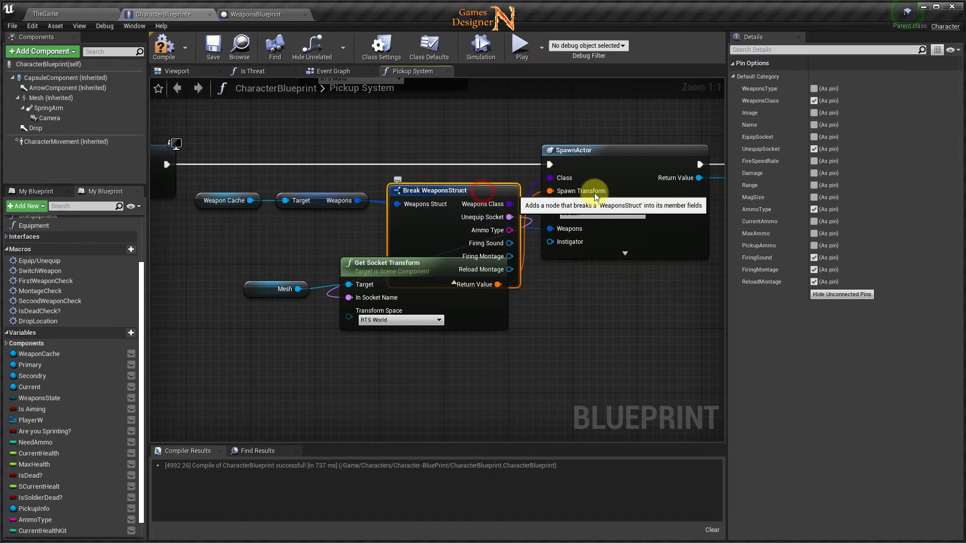
# - Hide the lower Break WeaponsStruct's unconnected pins and rearrange the cache, break and Get Socket Transform nodes
pyautogui.click(846, 295)
pyautogui.moveTo(558, 301); pyautogui.dragTo(572, 356, button='right')
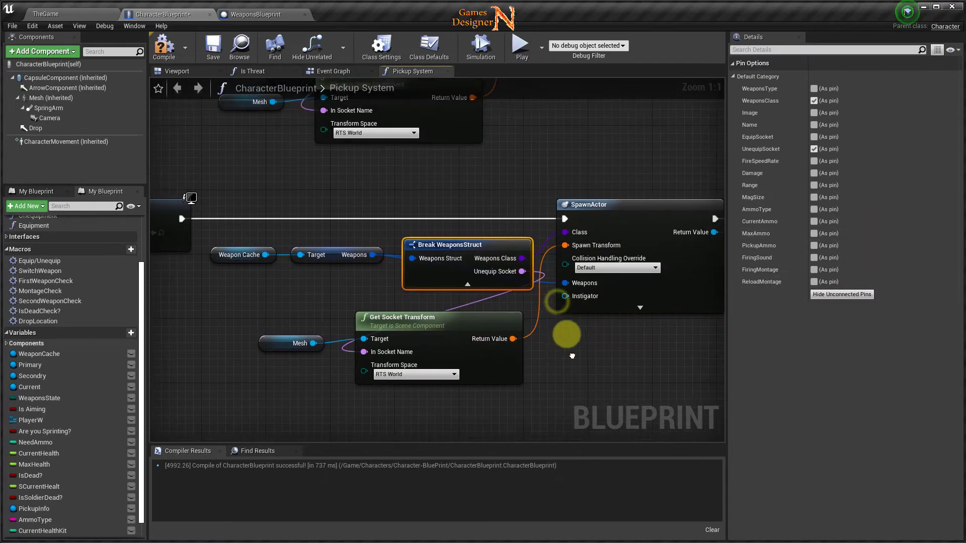
pyautogui.click(334, 255)
pyautogui.keyDown('ctrl'); pyautogui.click(458, 245); pyautogui.keyUp('ctrl')
pyautogui.moveTo(458, 245)
pyautogui.mouseDown()
pyautogui.moveTo(345, 261)
pyautogui.moveTo(338, 253)
pyautogui.mouseUp()
pyautogui.moveTo(388, 329); pyautogui.dragTo(444, 329)
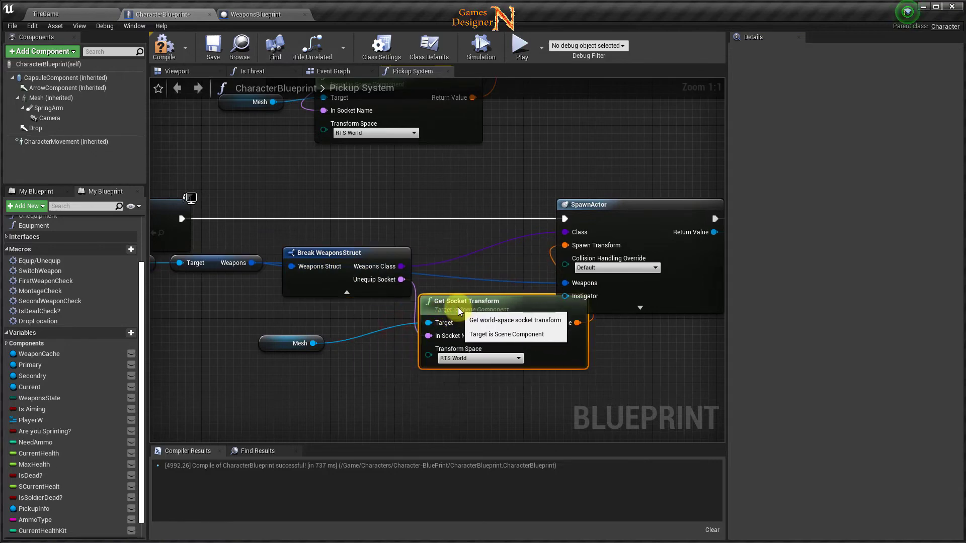
# - Hide the unconnected pins on the upper Break WeaponsStruct node
pyautogui.moveTo(596, 358); pyautogui.dragTo(237, 360, button='right')
pyautogui.moveTo(627, 360)
pyautogui.mouseDown(button='right')
pyautogui.moveTo(237, 383)
pyautogui.moveTo(261, 287)
pyautogui.moveTo(468, 297)
pyautogui.mouseUp(button='right')
pyautogui.click(366, 191)
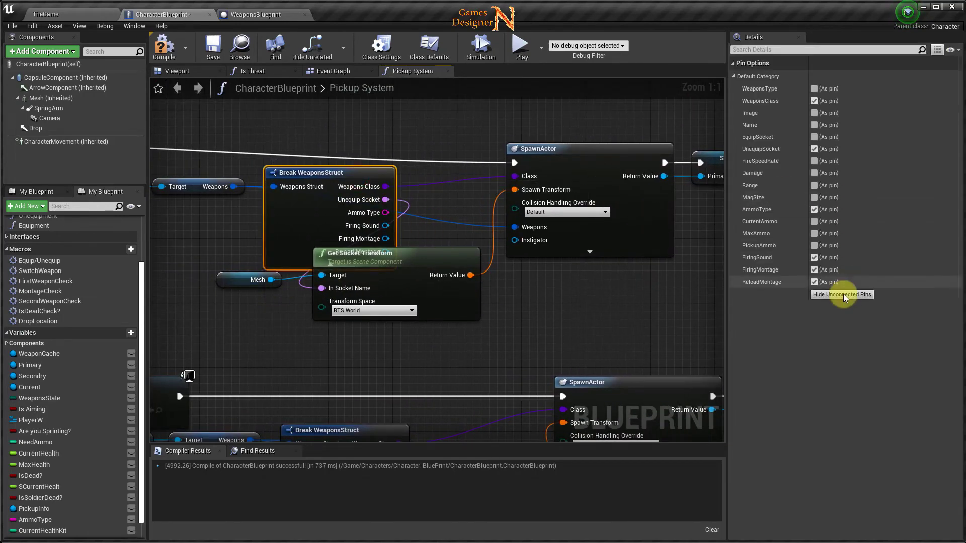
pyautogui.click(823, 289)
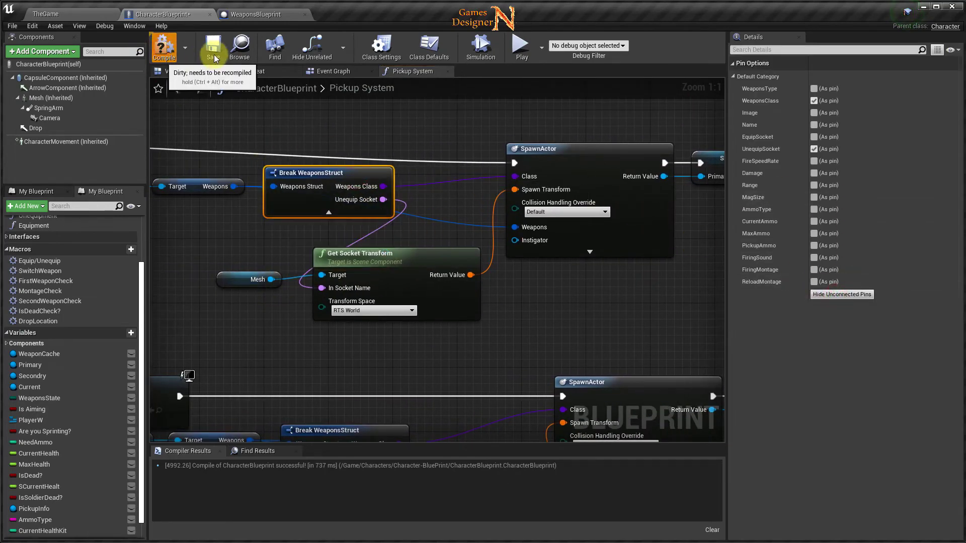
# - Compile CharacterBlueprint and review the zoomed-out graph layout down to the Clear All nodes
pyautogui.click(162, 49)
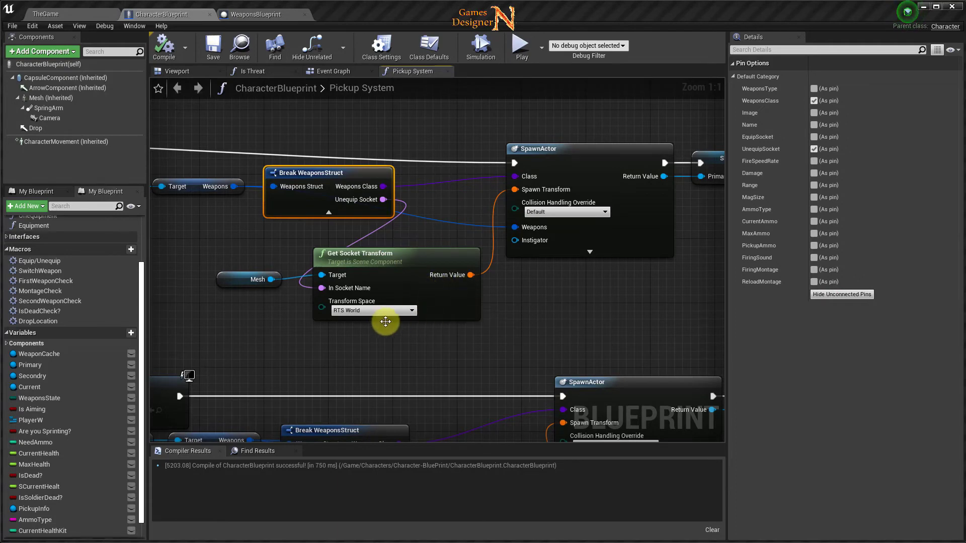
pyautogui.scroll(-2, 384, 323)
pyautogui.moveTo(395, 345)
pyautogui.mouseDown(button='right')
pyautogui.moveTo(534, 348)
pyautogui.moveTo(345, 338)
pyautogui.mouseUp(button='right')
pyautogui.moveTo(480, 326)
pyautogui.mouseDown(button='right')
pyautogui.moveTo(319, 294)
pyautogui.moveTo(673, 315)
pyautogui.moveTo(298, 252)
pyautogui.moveTo(249, 261)
pyautogui.moveTo(554, 300)
pyautogui.mouseUp(button='right')
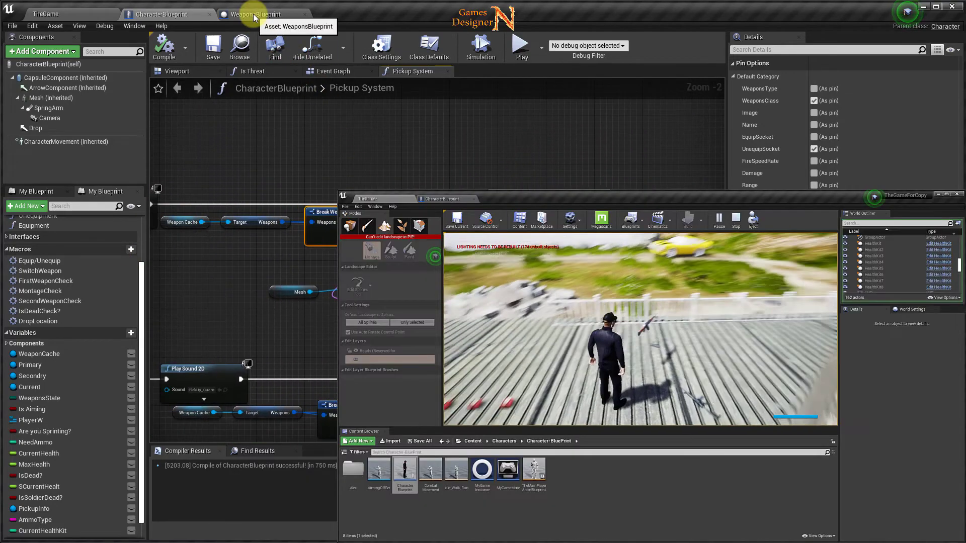
# - Bring up the WeaponsBlueprint editor and select the SkeletalMesh component's details
pyautogui.click(253, 14)
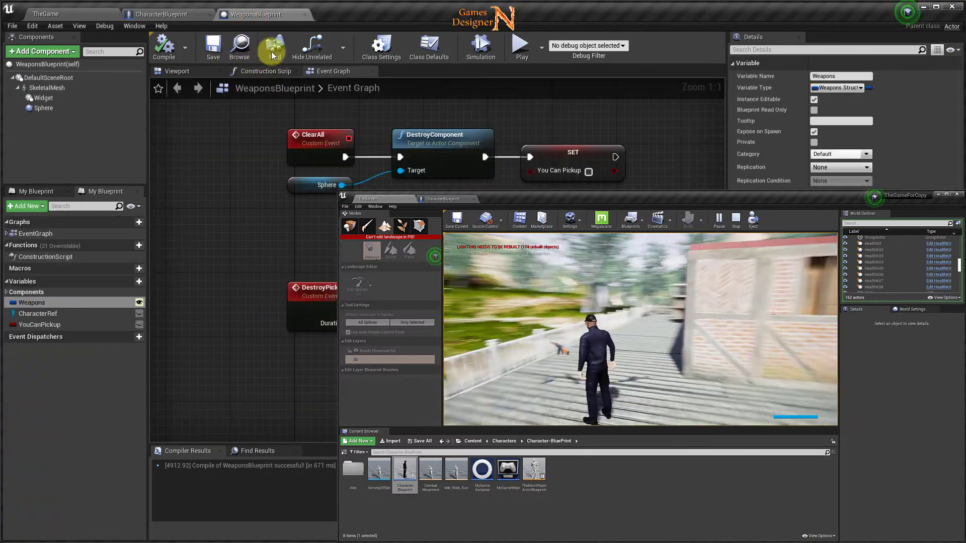
pyautogui.click(263, 18)
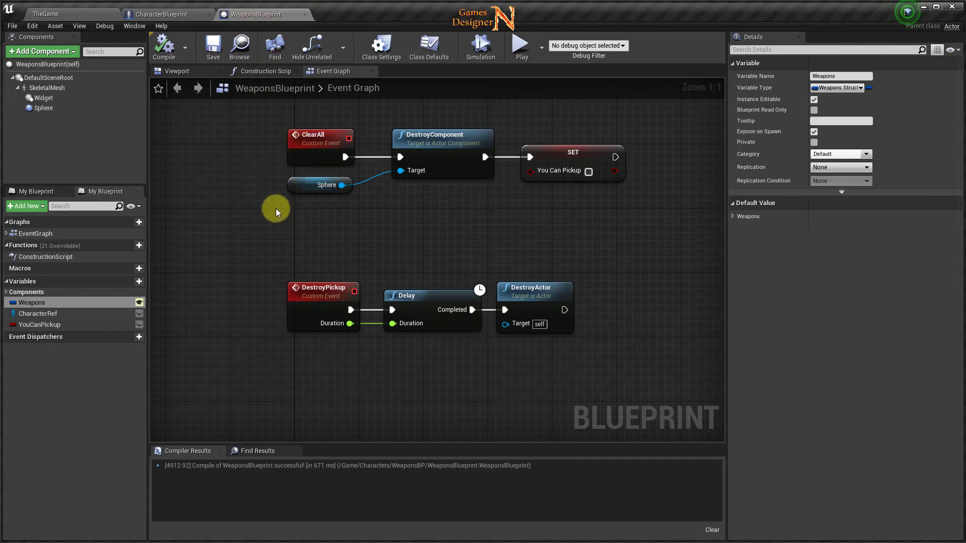
pyautogui.click(46, 89)
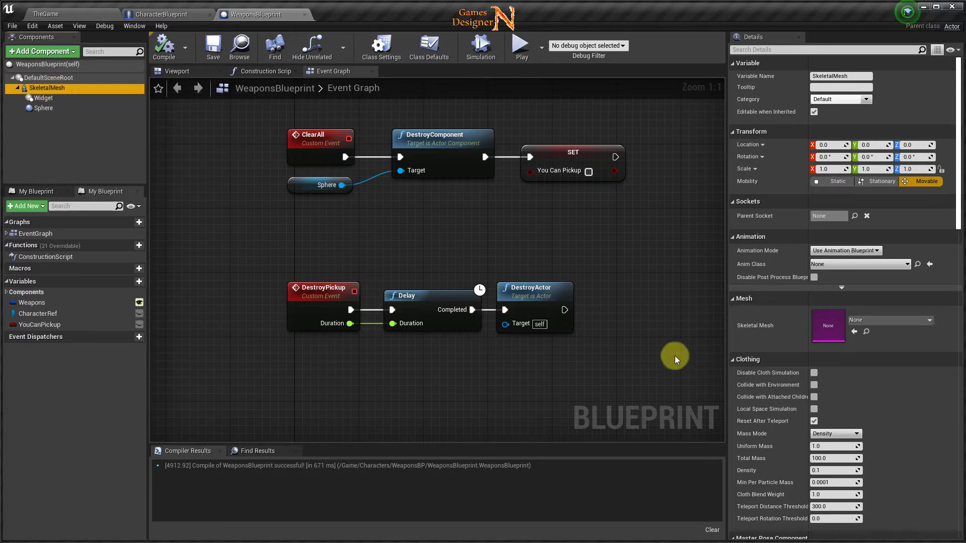
pyautogui.scroll(-2, 862, 345)
pyautogui.scroll(-3, 863, 342)
pyautogui.scroll(-5, 863, 342)
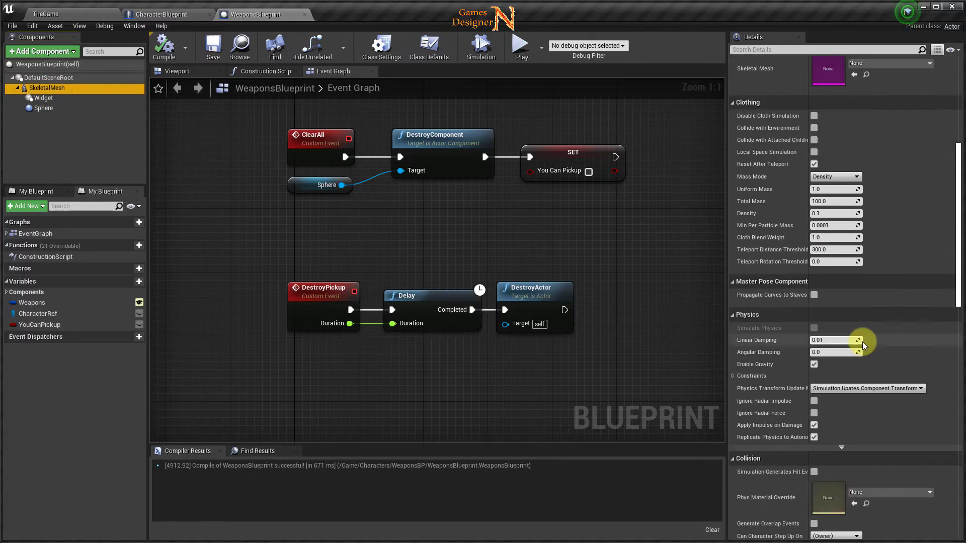
pyautogui.scroll(-5, 862, 343)
pyautogui.scroll(-3, 863, 342)
pyautogui.scroll(-3, 862, 342)
# - Set SkeletalMesh collision to Custom, Physics Only (No Query Collision), ignoring Pawn
pyautogui.click(735, 227)
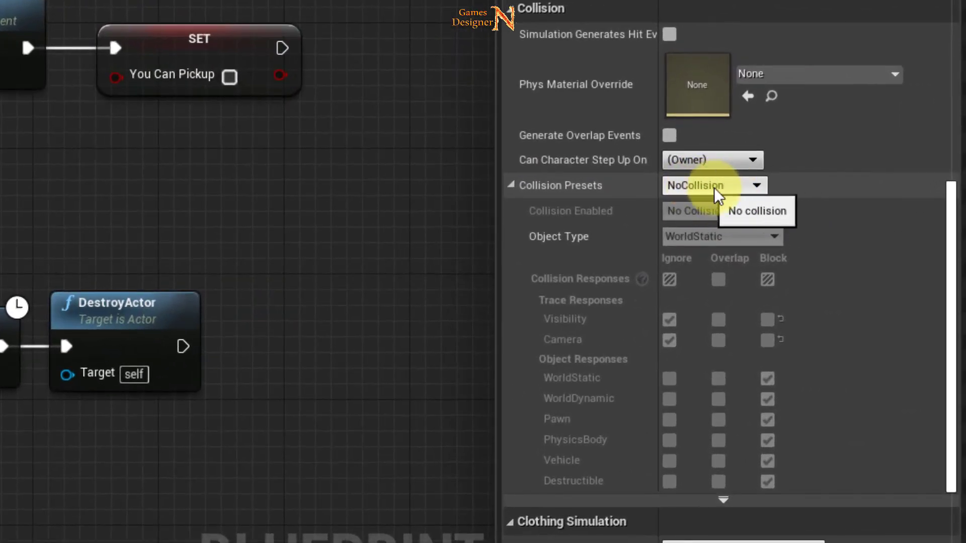
pyautogui.click(797, 217)
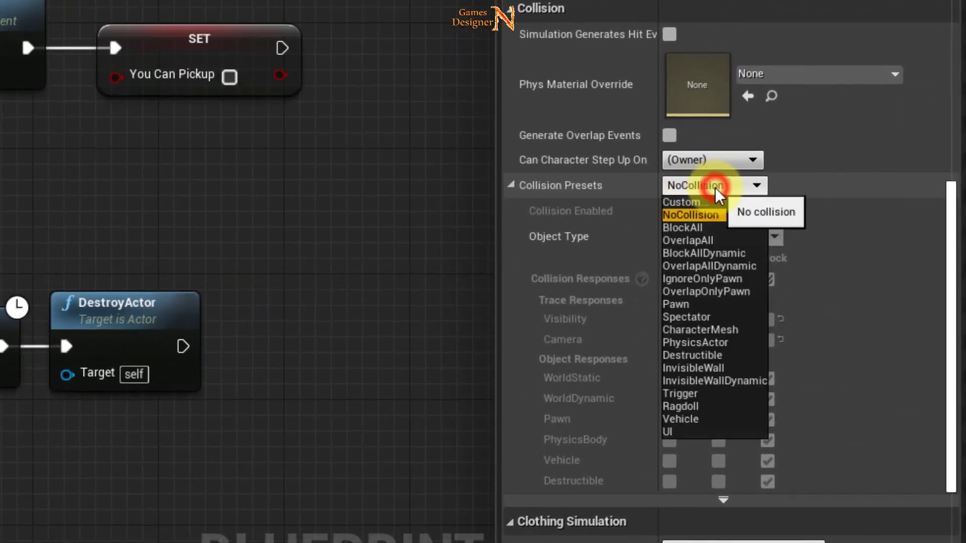
pyautogui.click(700, 203)
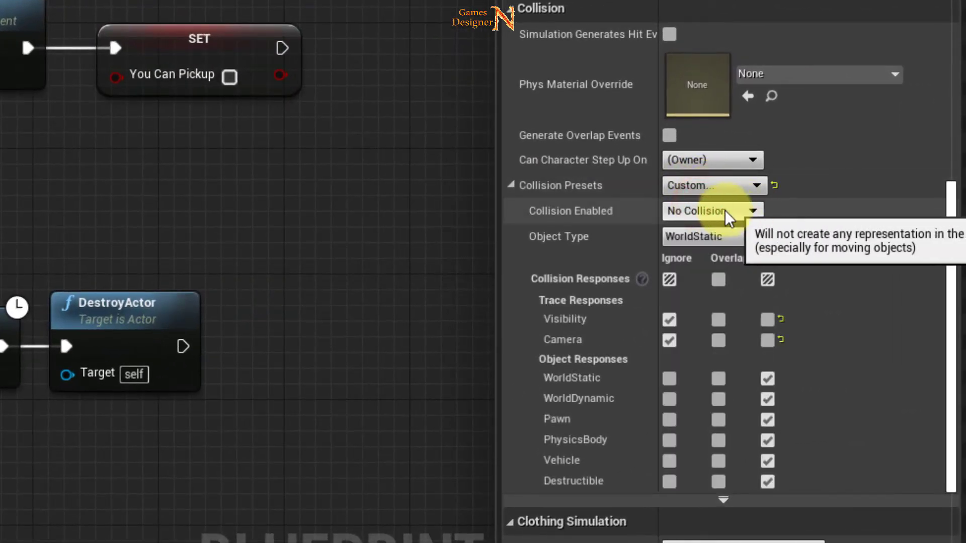
pyautogui.click(696, 216)
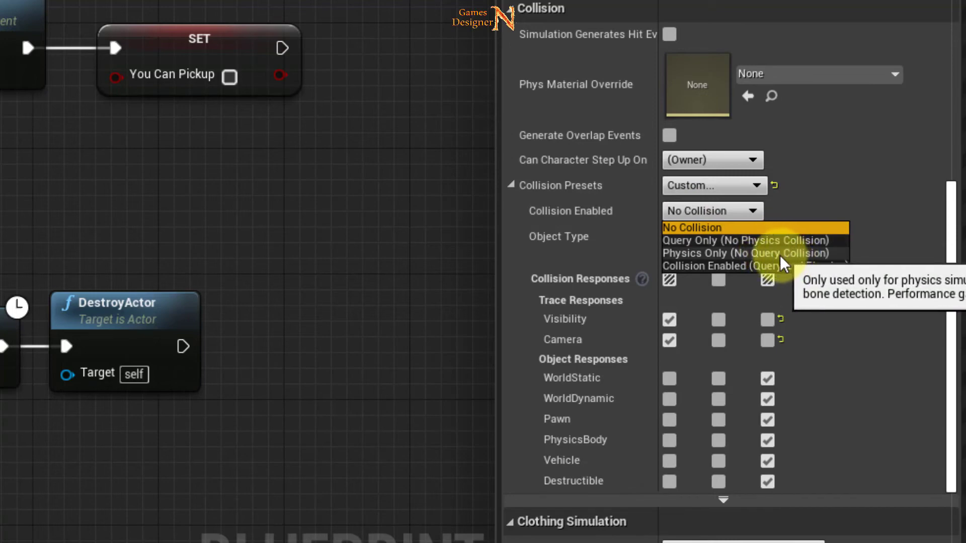
pyautogui.click(735, 255)
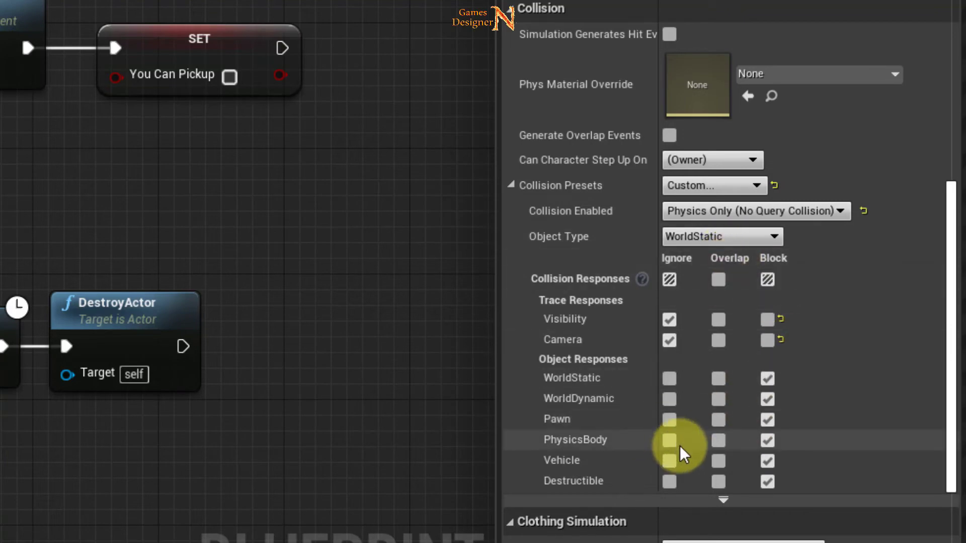
pyautogui.click(671, 420)
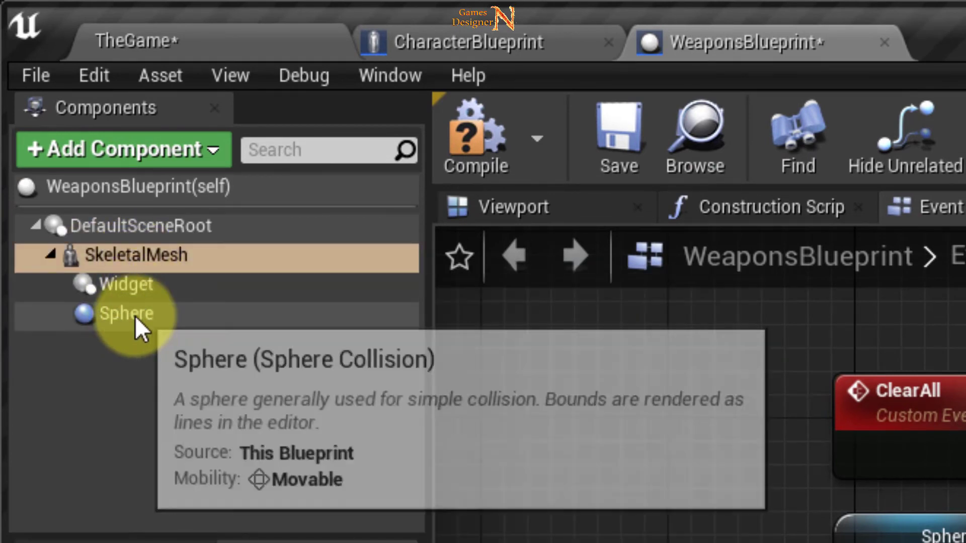
# - Detach and reattach the Sphere under SkeletalMesh, then reselect the SkeletalMesh component
pyautogui.moveTo(135, 316); pyautogui.dragTo(137, 256)
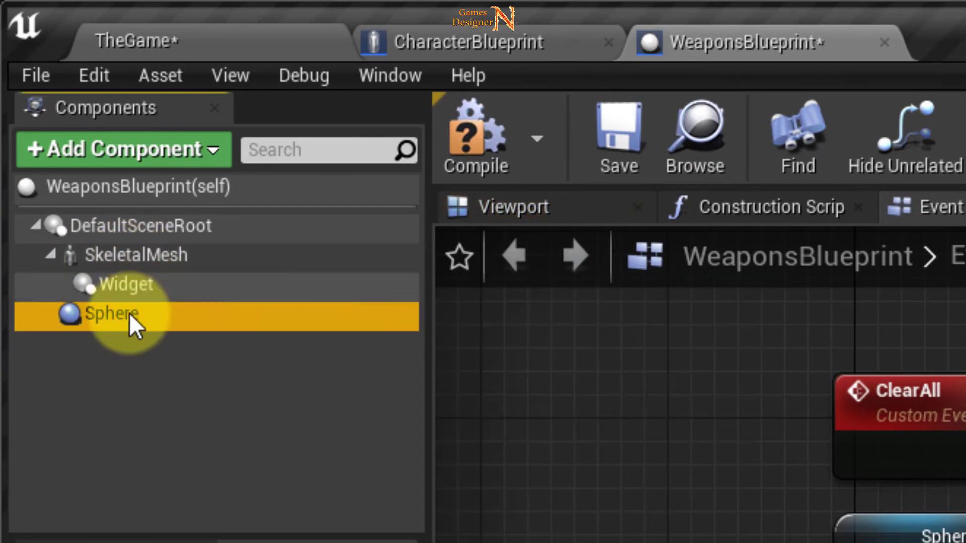
pyautogui.moveTo(126, 314); pyautogui.dragTo(132, 251)
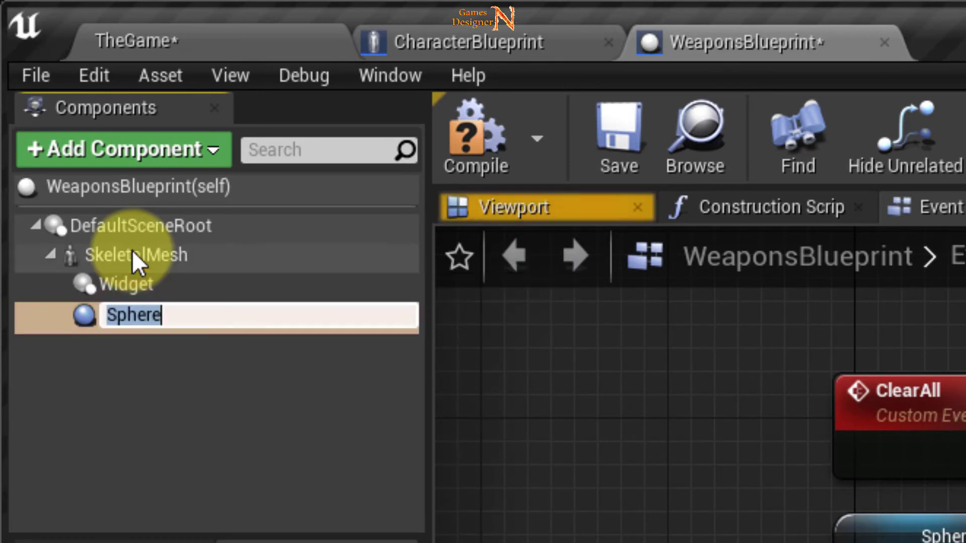
pyautogui.click(159, 368)
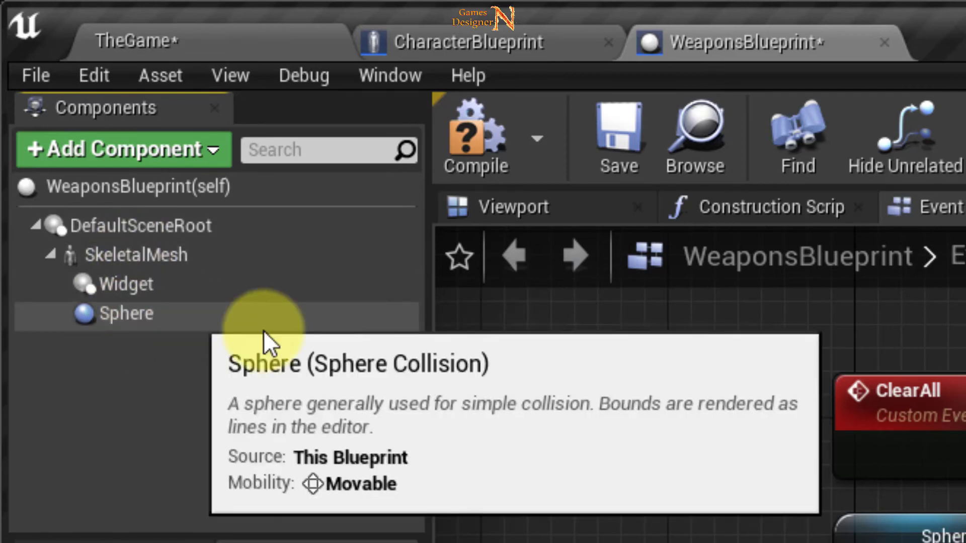
pyautogui.click(122, 266)
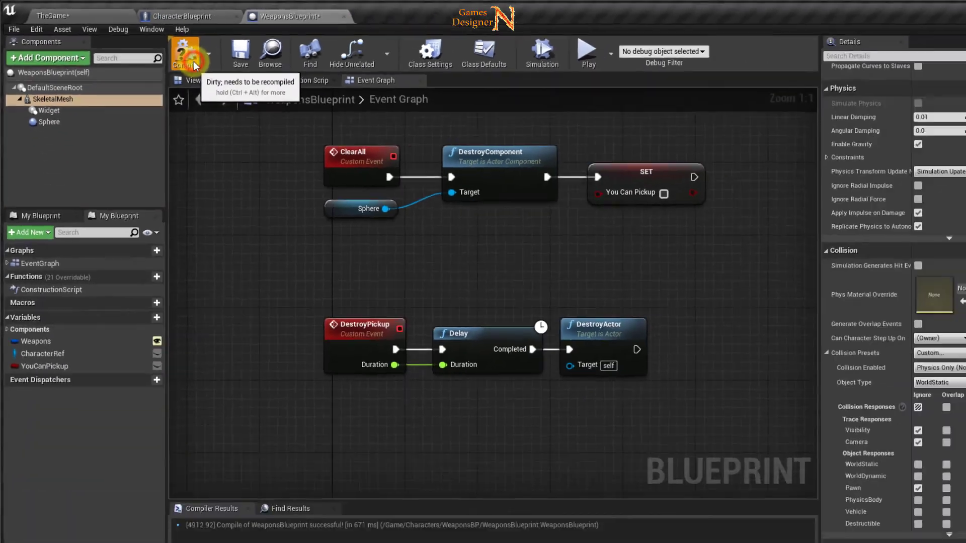
# - Compile and save WeaponsBlueprint, then return to the TheGame level
pyautogui.click(164, 46)
pyautogui.click(213, 51)
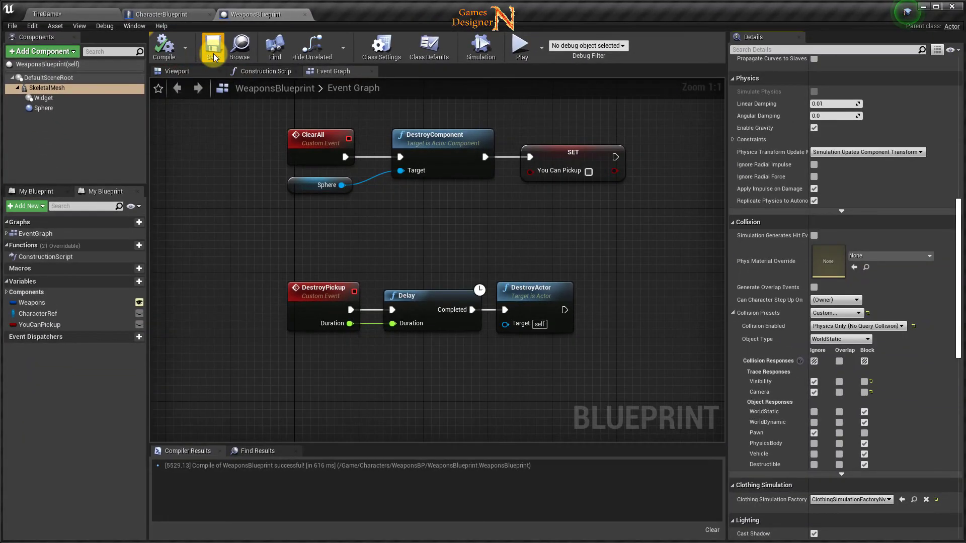
pyautogui.click(68, 14)
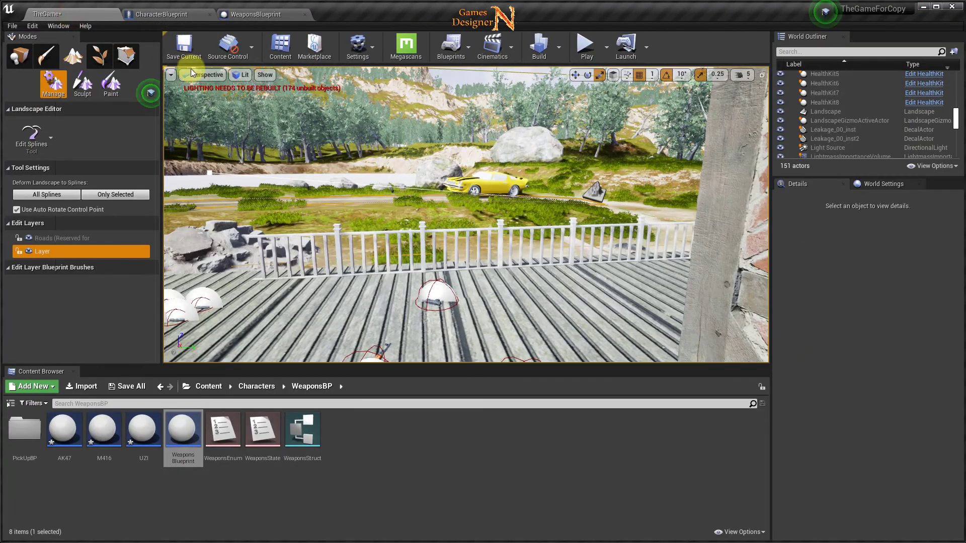
# - Save the AK47, M416, UZI assets and TheGame map, then start Play In Editor
pyautogui.click(136, 388)
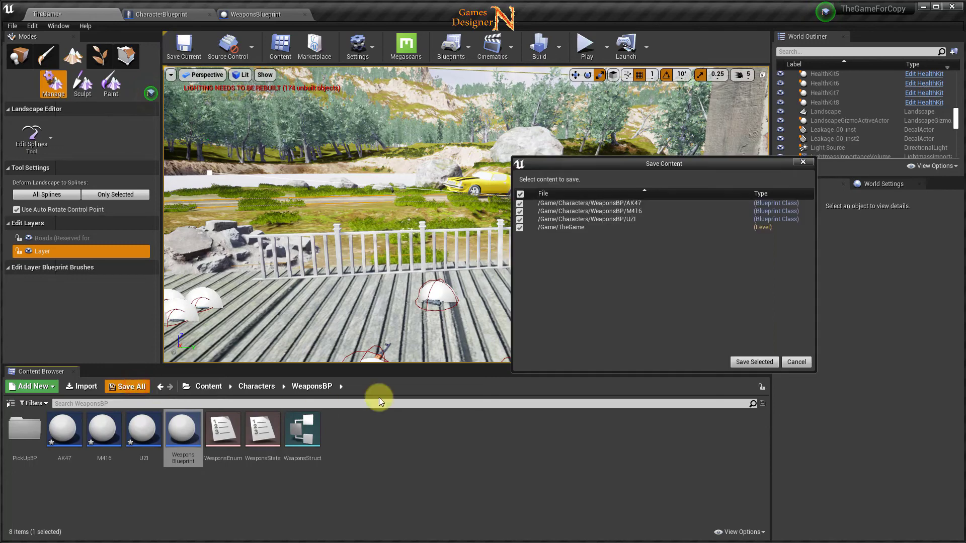
pyautogui.click(759, 362)
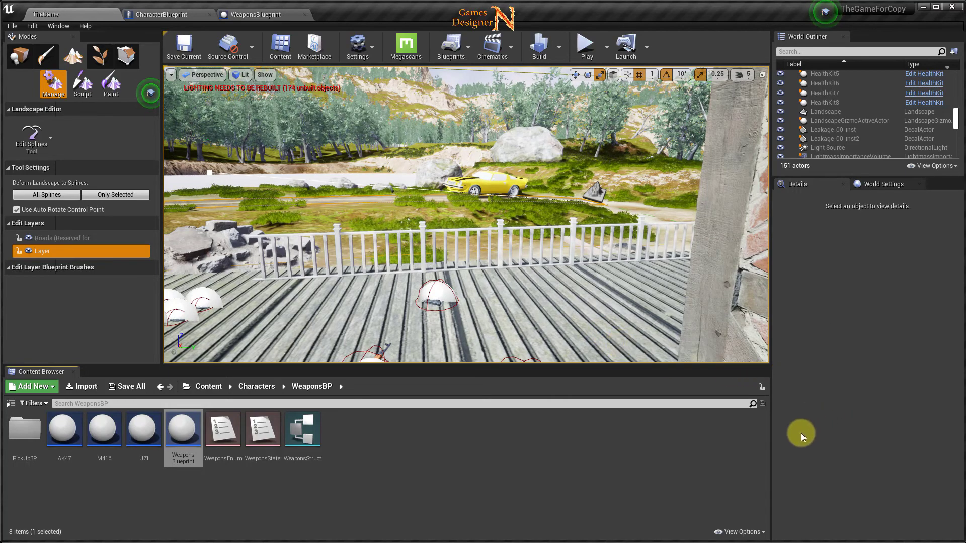
pyautogui.click(583, 53)
# - Pick up the AK47, aim and fire at the brick building, drop it with G, and re-collect it
pyautogui.press('w')
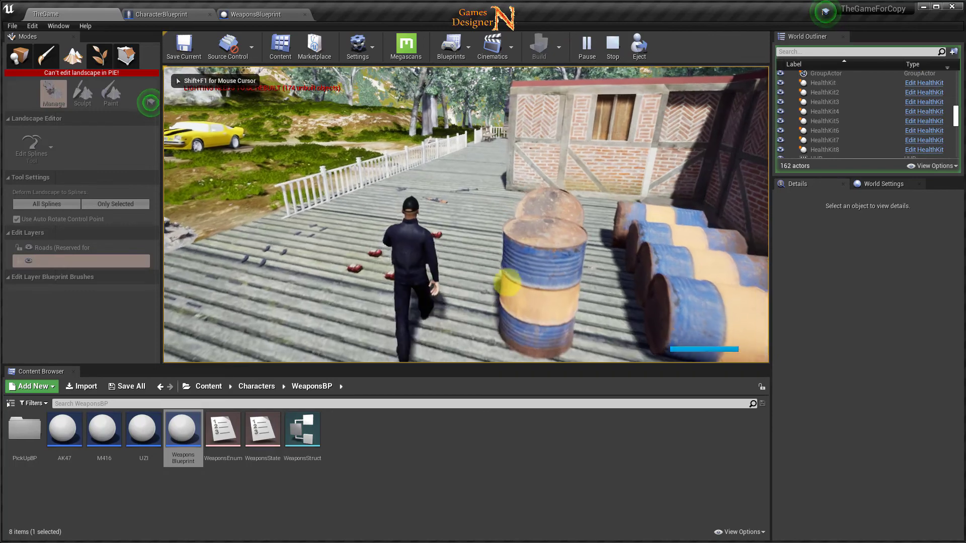
pyautogui.press('w')
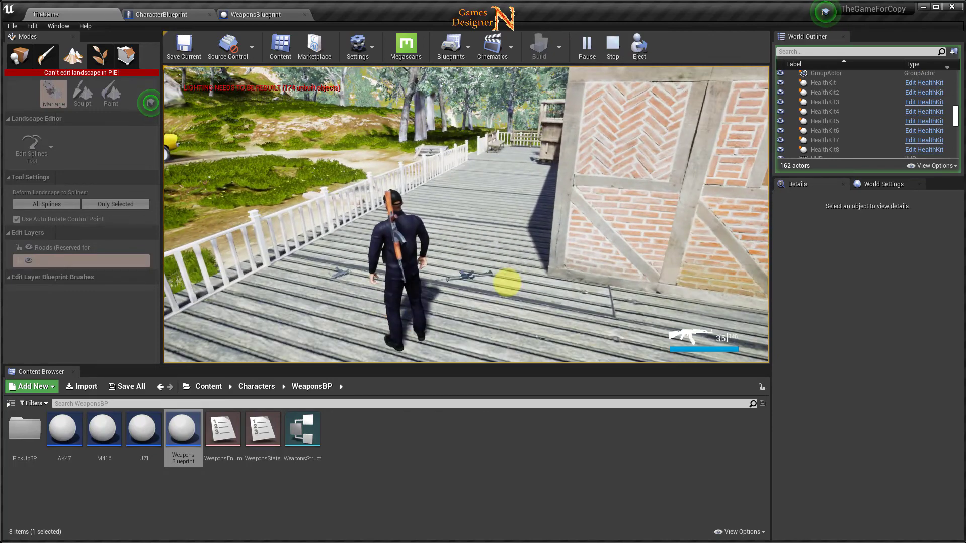
pyautogui.rightClick(492, 270)
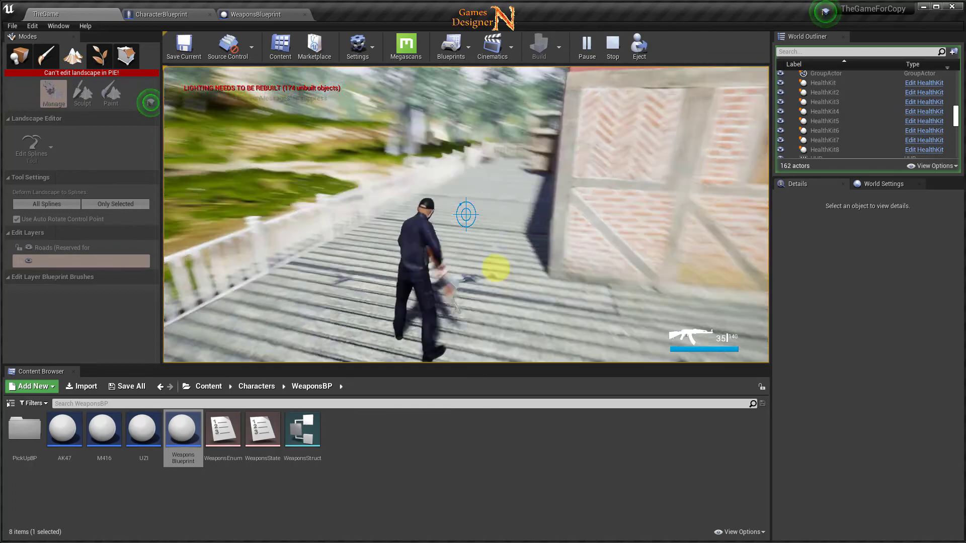
pyautogui.moveTo(491, 258); pyautogui.dragTo(522, 270, button='right')
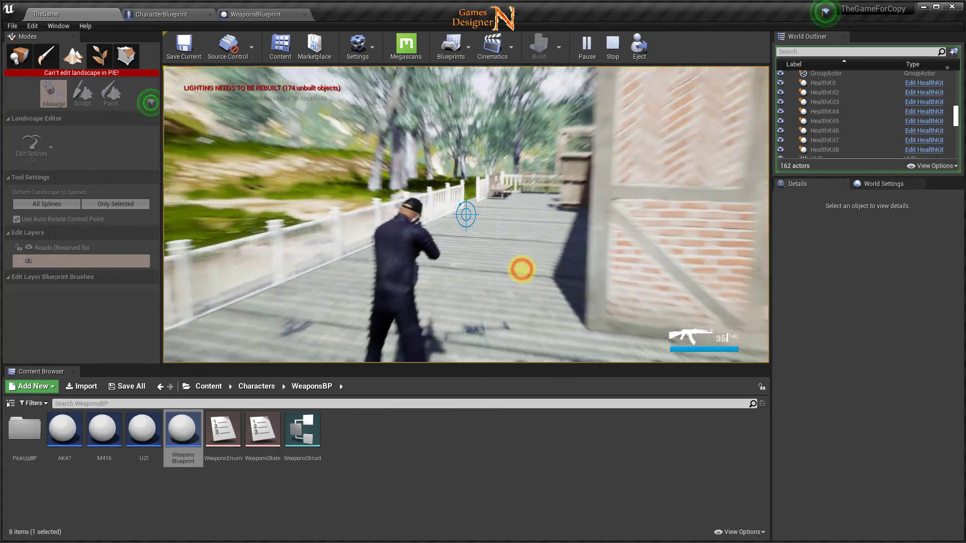
pyautogui.click(521, 269)
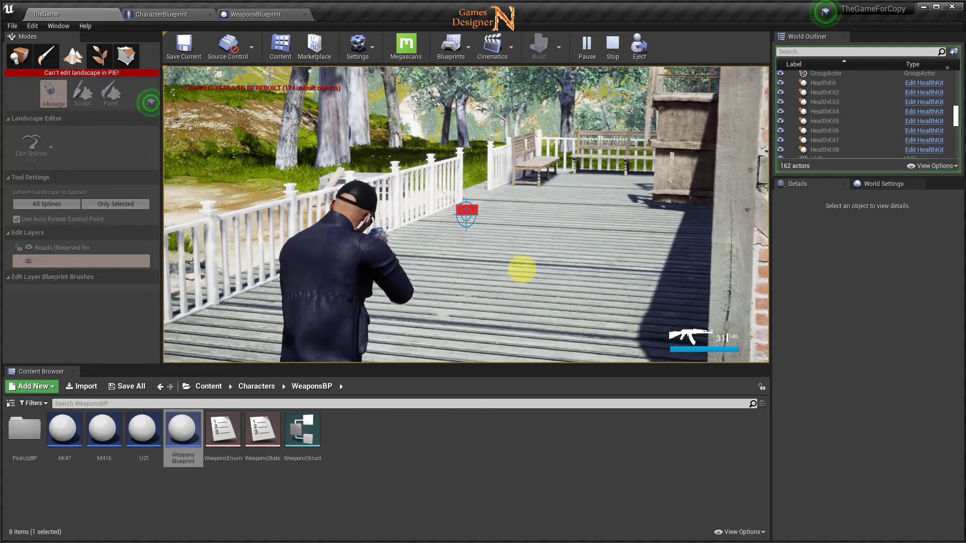
pyautogui.moveTo(522, 269); pyautogui.dragTo(519, 267, button='right')
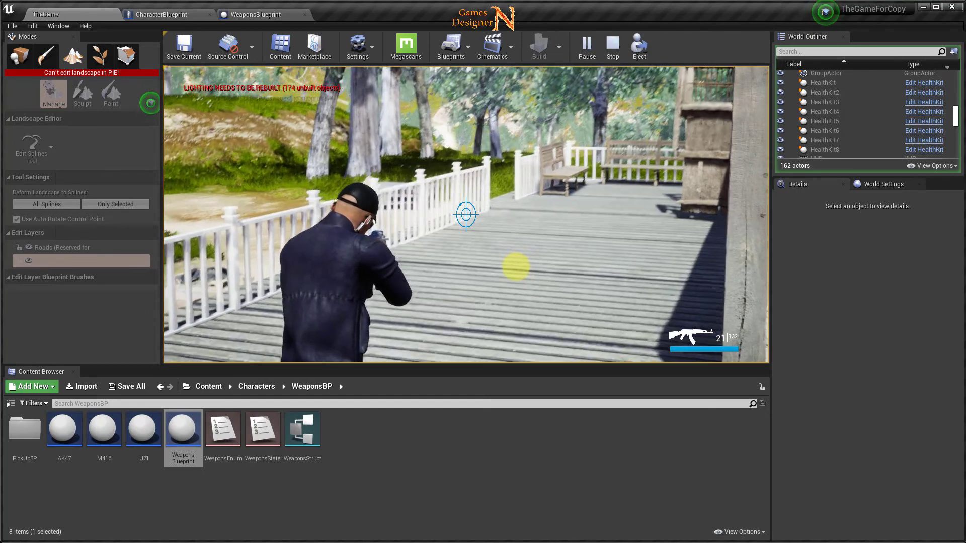
pyautogui.press('g')
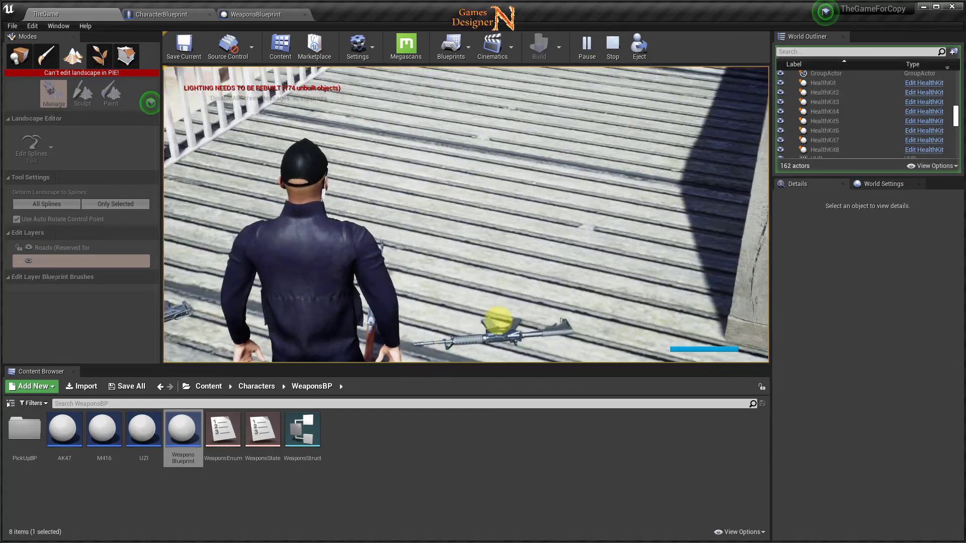
pyautogui.press('w')
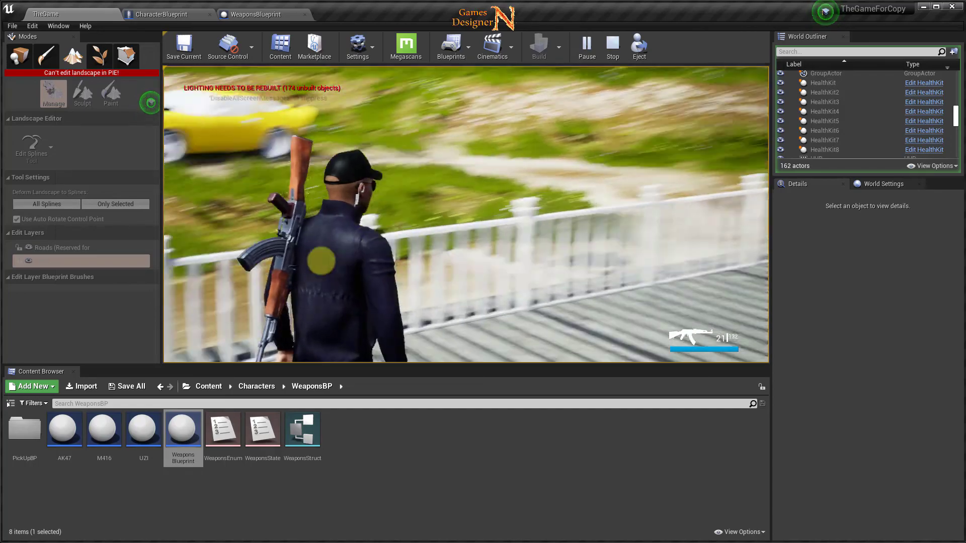
pyautogui.press('Escape')
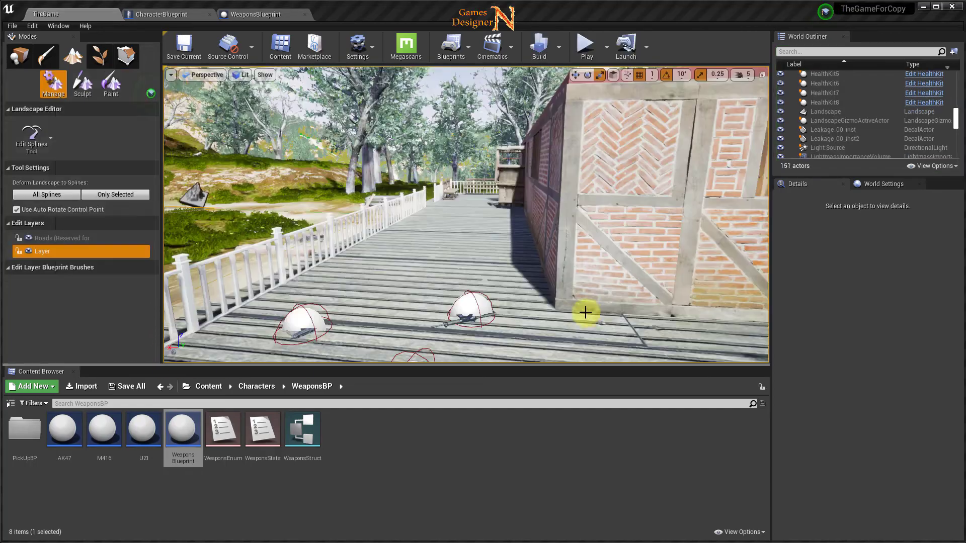
pyautogui.moveTo(586, 312); pyautogui.dragTo(554, 334)
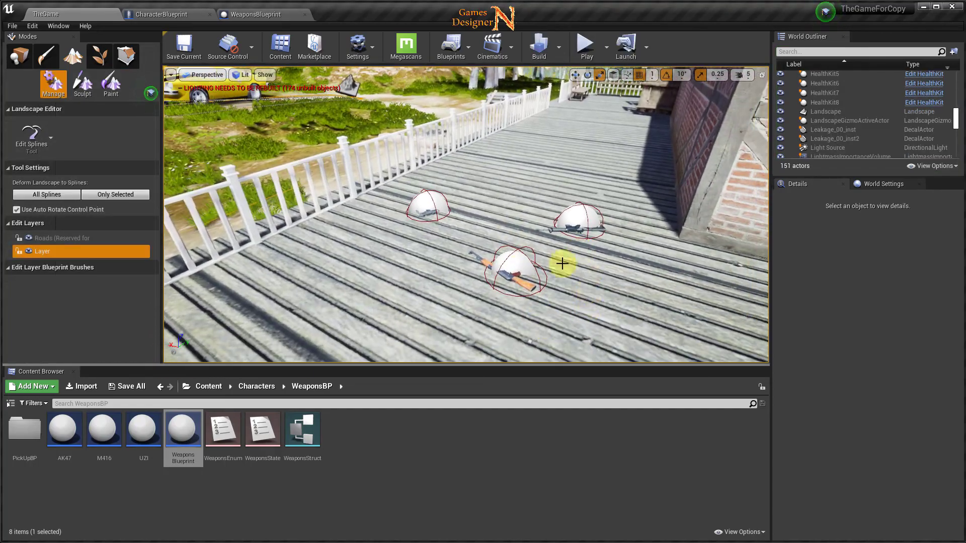
pyautogui.moveTo(397, 262); pyautogui.dragTo(557, 257)
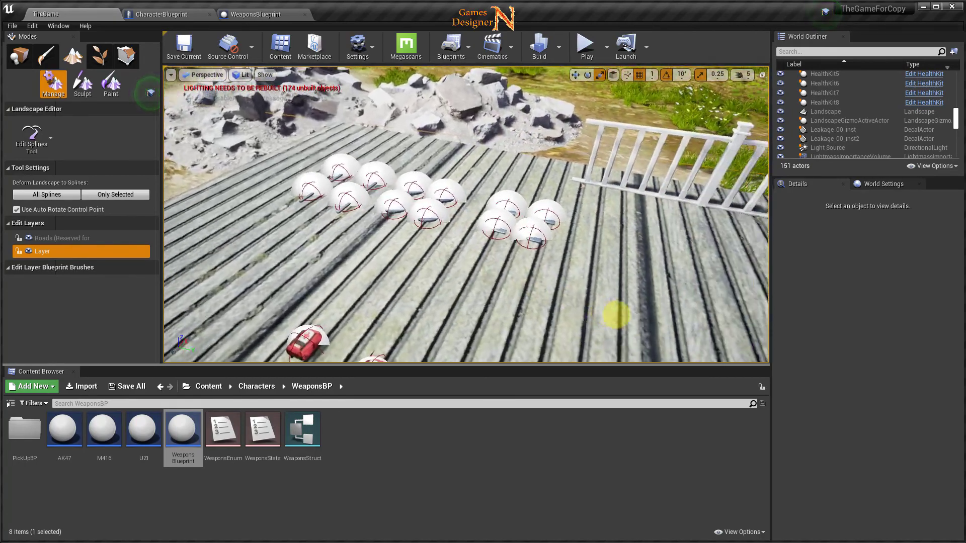
pyautogui.moveTo(568, 263)
pyautogui.mouseDown()
pyautogui.moveTo(720, 286)
pyautogui.moveTo(614, 276)
pyautogui.mouseUp()
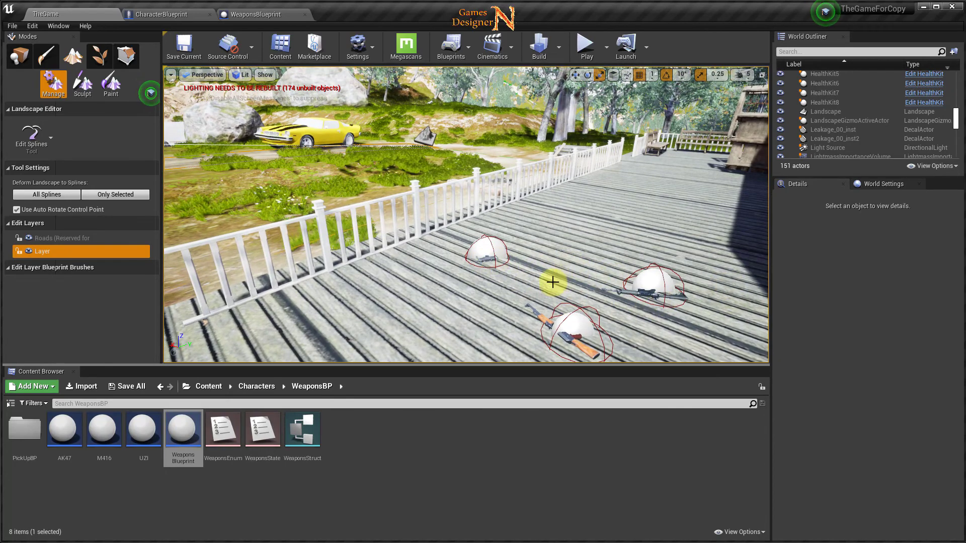
pyautogui.moveTo(552, 282)
pyautogui.mouseDown()
pyautogui.moveTo(589, 287)
pyautogui.moveTo(554, 274)
pyautogui.mouseUp()
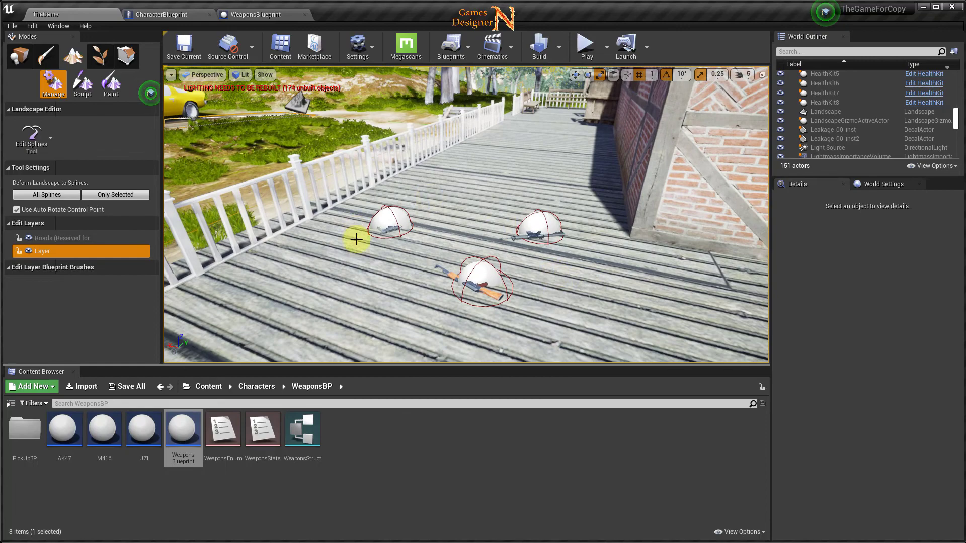
pyautogui.moveTo(371, 270)
pyautogui.mouseDown()
pyautogui.moveTo(108, 280)
pyautogui.moveTo(107, 291)
pyautogui.moveTo(177, 305)
pyautogui.mouseUp()
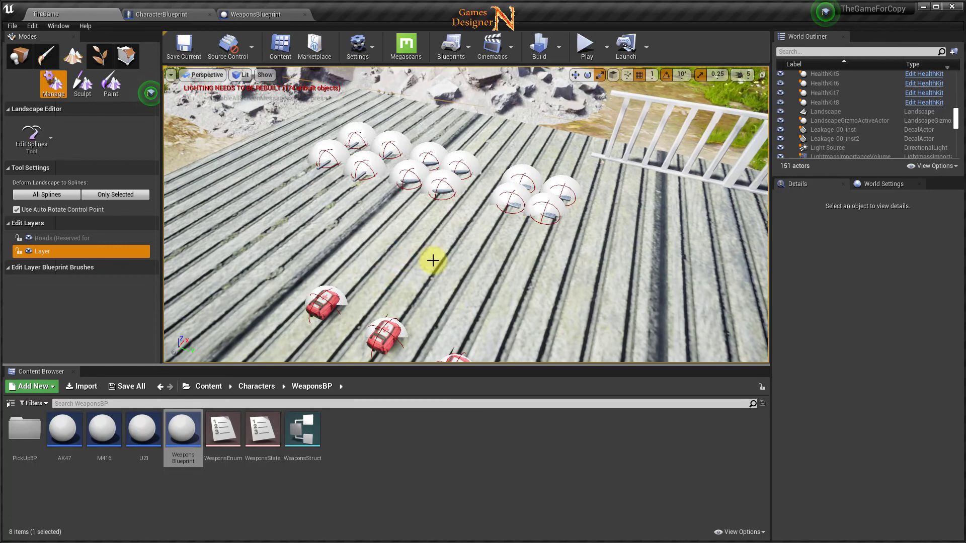
pyautogui.moveTo(433, 268)
pyautogui.mouseDown()
pyautogui.moveTo(458, 249)
pyautogui.moveTo(548, 241)
pyautogui.moveTo(243, 300)
pyautogui.mouseUp()
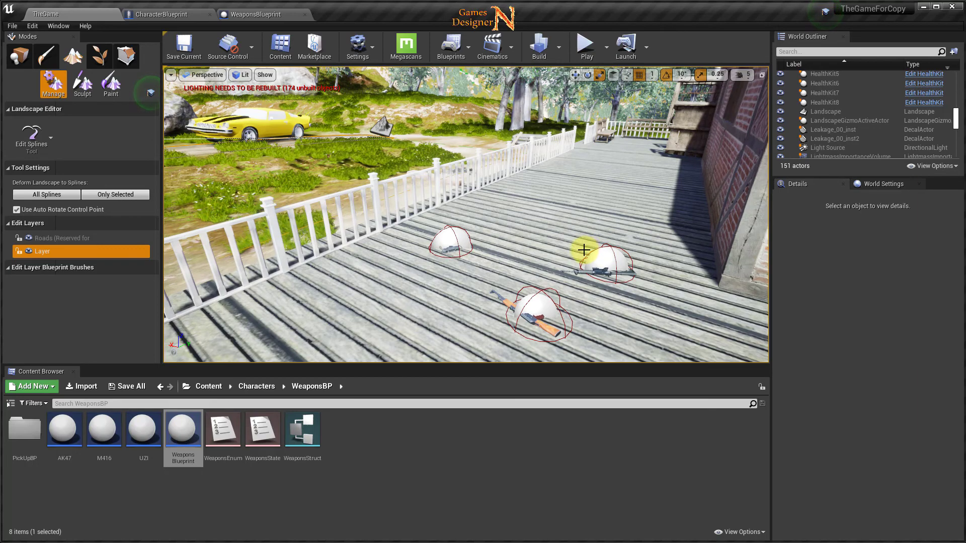
pyautogui.moveTo(564, 242); pyautogui.dragTo(462, 223, button='right')
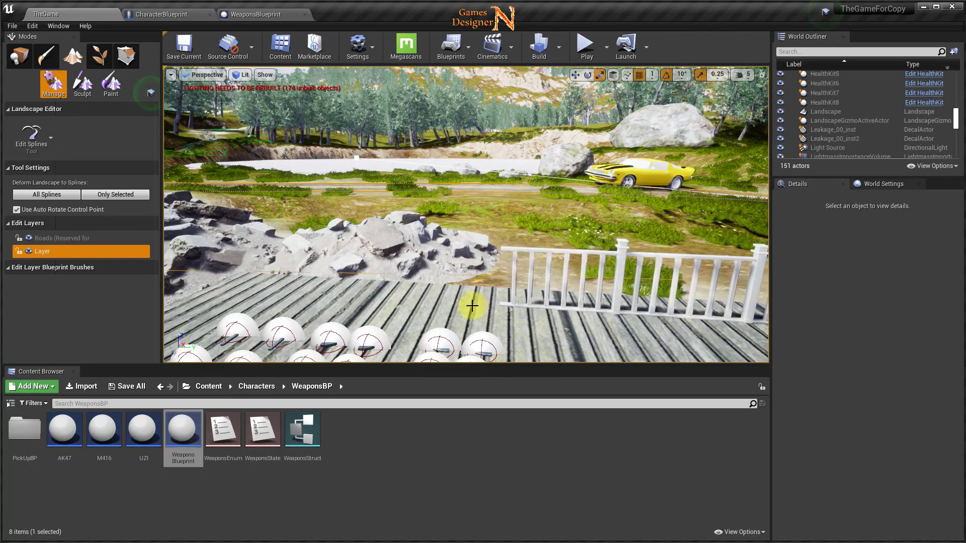
pyautogui.moveTo(475, 288); pyautogui.dragTo(496, 301, button='right')
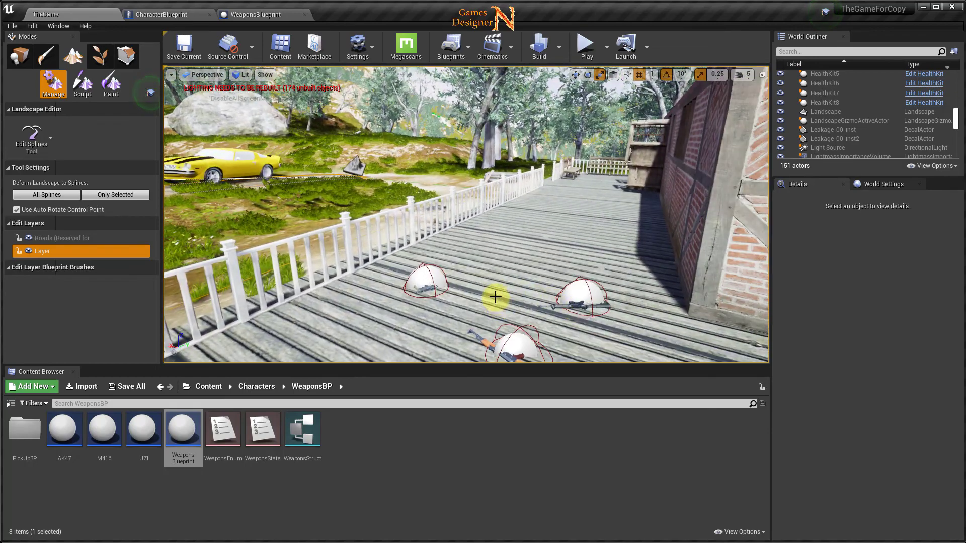
pyautogui.moveTo(525, 277); pyautogui.dragTo(526, 275, button='right')
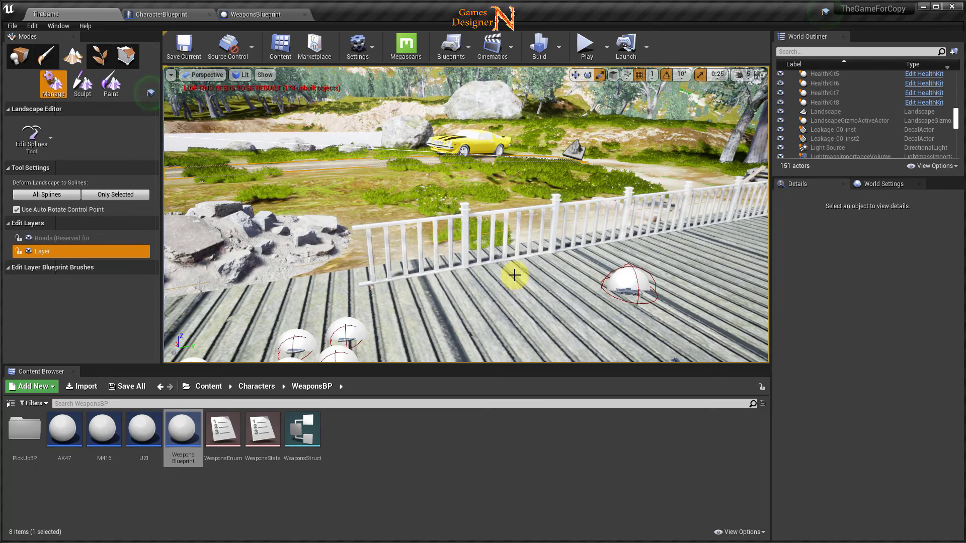
pyautogui.moveTo(537, 267); pyautogui.dragTo(529, 257, button='right')
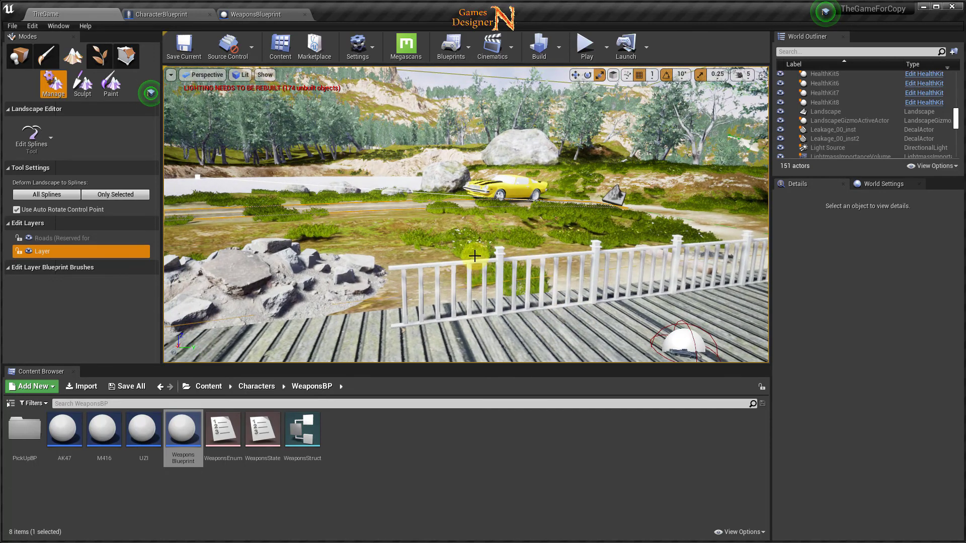
pyautogui.moveTo(504, 244); pyautogui.dragTo(459, 97, button='right')
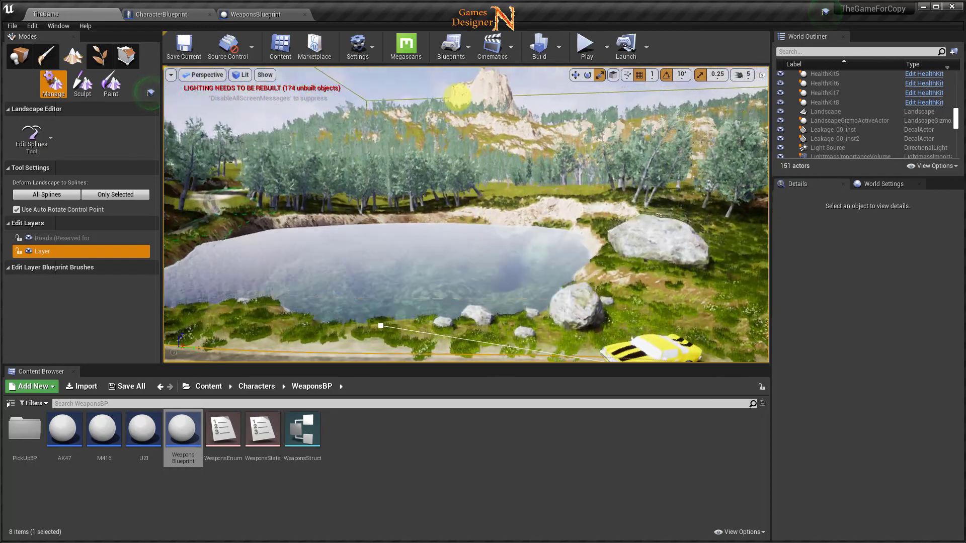
pyautogui.moveTo(611, 8); pyautogui.dragTo(614, 352, button='right')
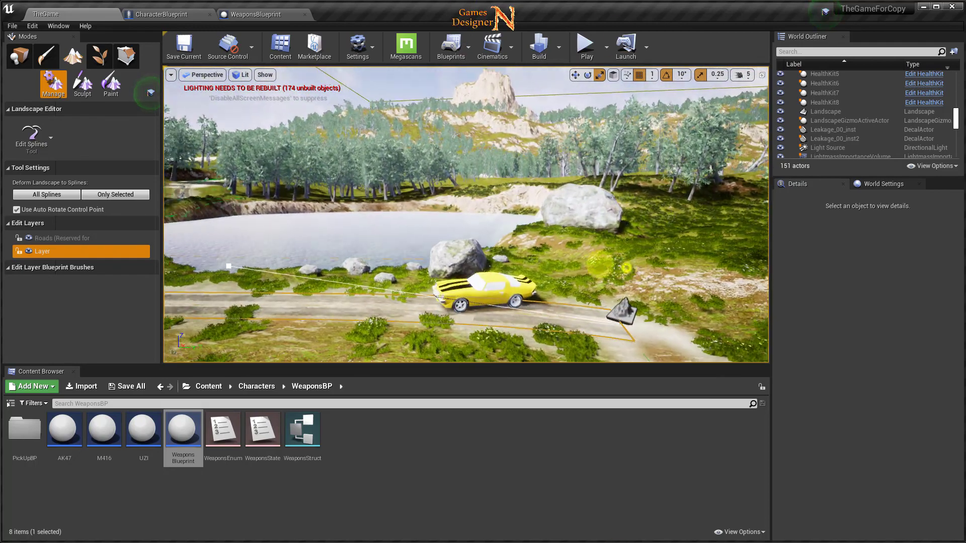
pyautogui.moveTo(459, 259)
pyautogui.mouseDown(button='right')
pyautogui.moveTo(397, 265)
pyautogui.moveTo(678, 259)
pyautogui.moveTo(485, 247)
pyautogui.moveTo(453, 236)
pyautogui.moveTo(466, 214)
pyautogui.mouseUp(button='right')
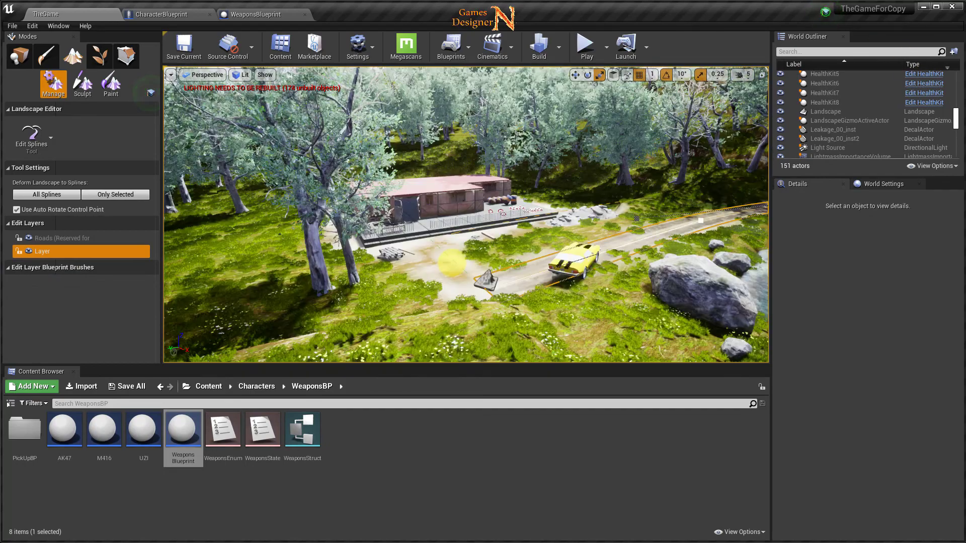